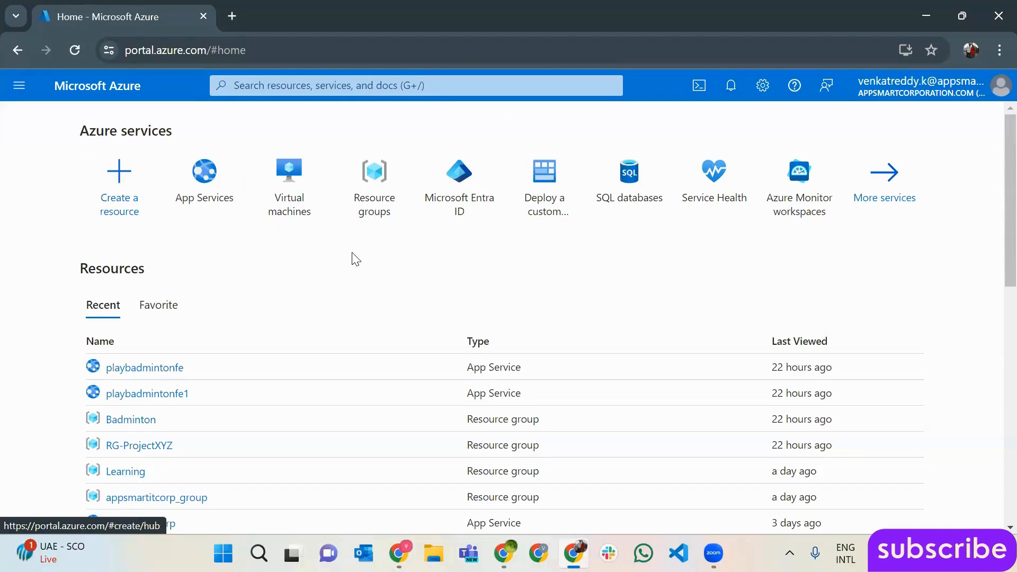
# - Switch to the other Chrome window and open the Azure DevOps organization's projects page at dev.azure.com in a new tab
pyautogui.click(402, 553)
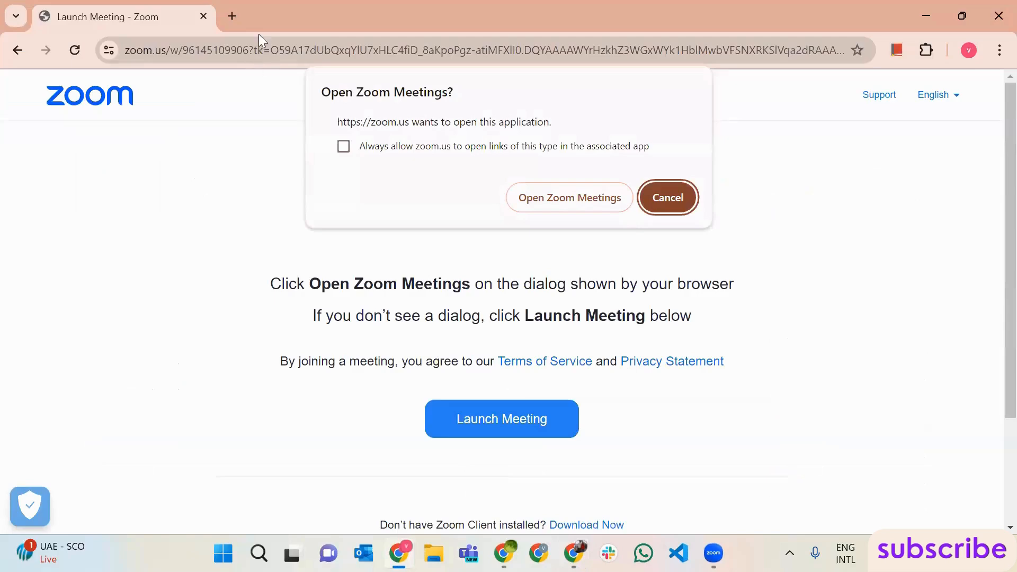
pyautogui.hotkey('ctrl', 't')
pyautogui.write('dev')
pyautogui.press('Return')
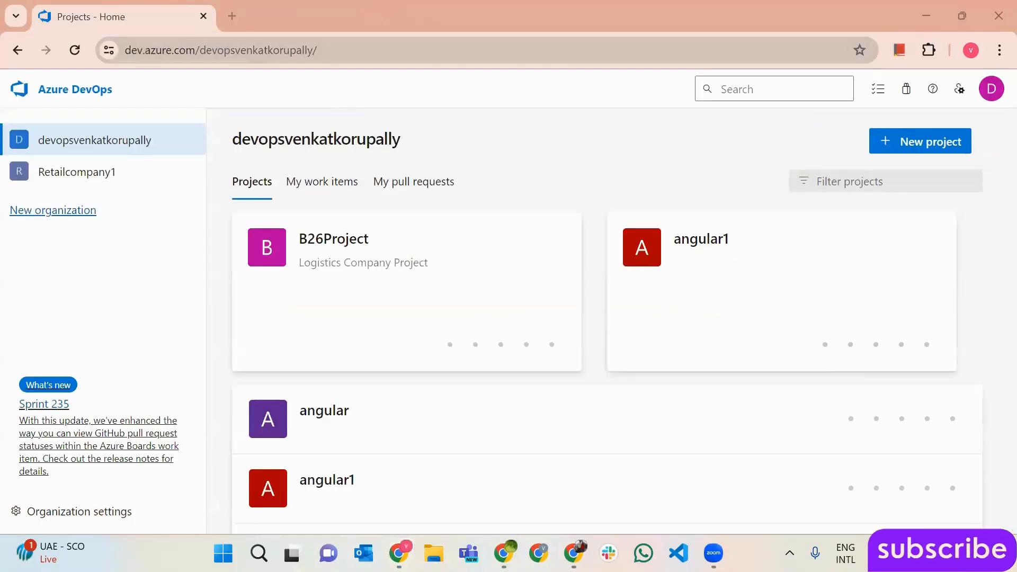
pyautogui.hotkey('alt', 'Tab')
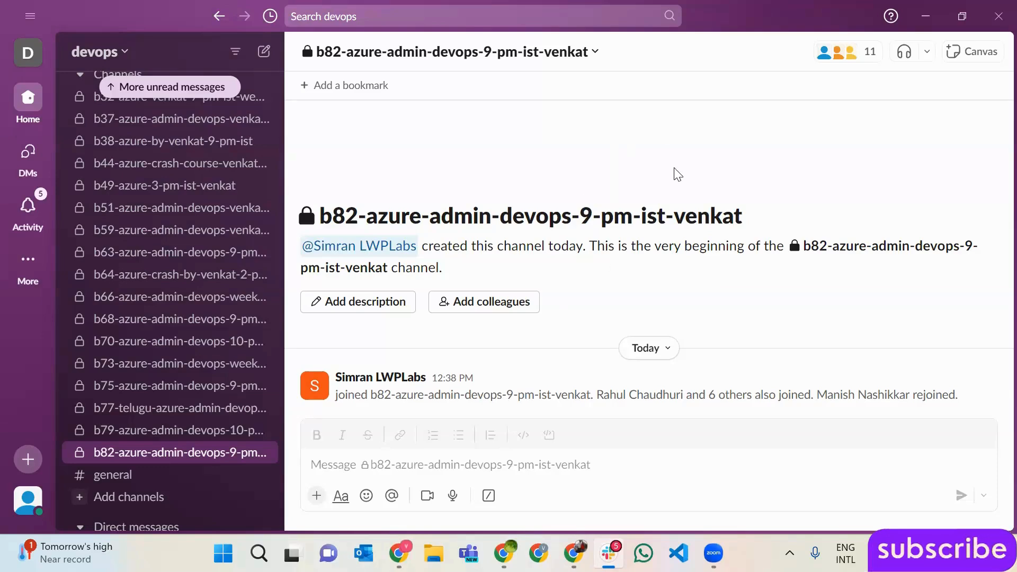
pyautogui.click(993, 21)
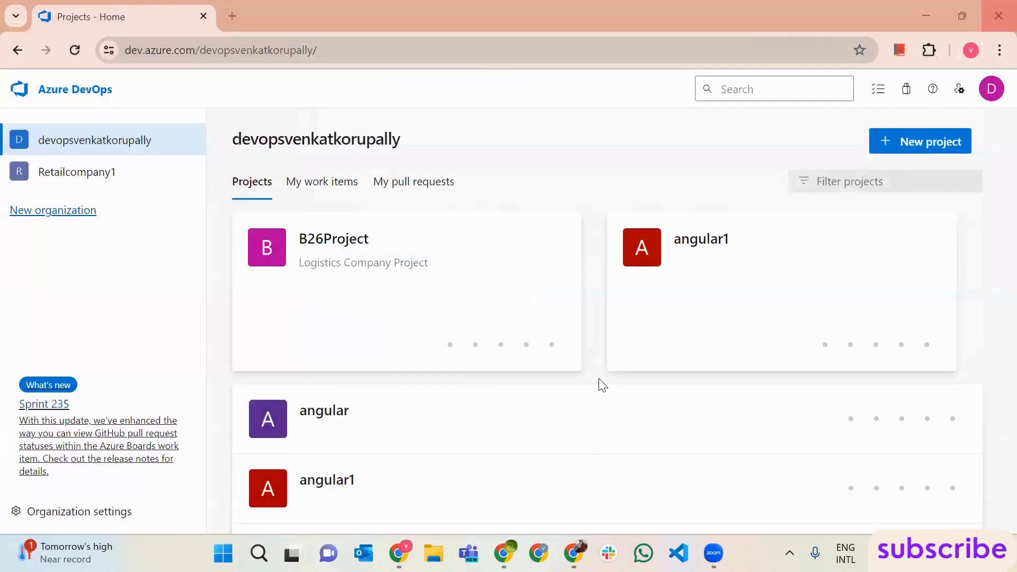
pyautogui.click(920, 142)
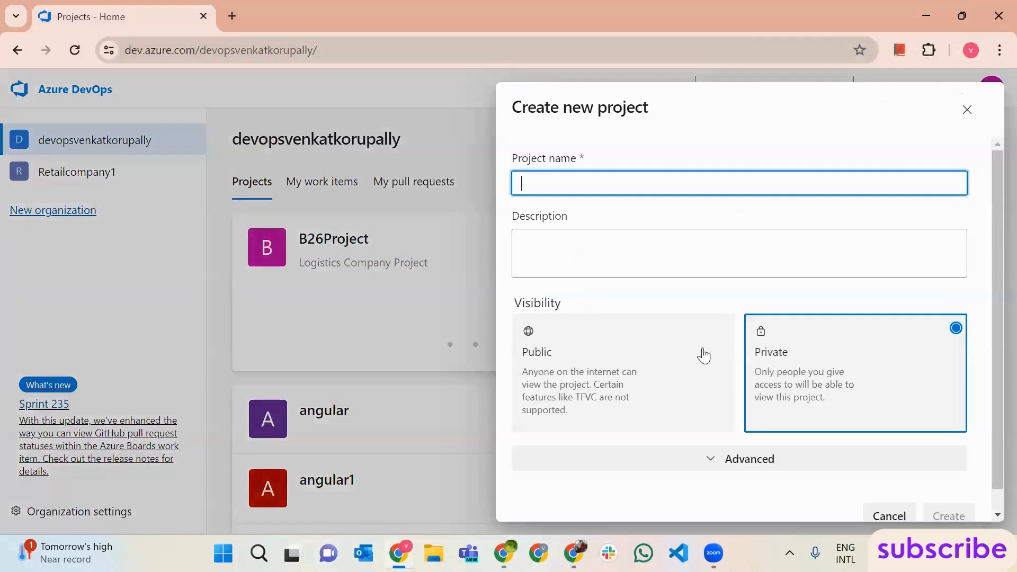
pyautogui.click(967, 109)
# - Browse through the organization's list of projects and return to its beginning
pyautogui.scroll(-5, 676, 341)
pyautogui.scroll(-3, 678, 335)
pyautogui.scroll(-5, 676, 336)
pyautogui.scroll(-15, 676, 336)
pyautogui.scroll(20, 677, 335)
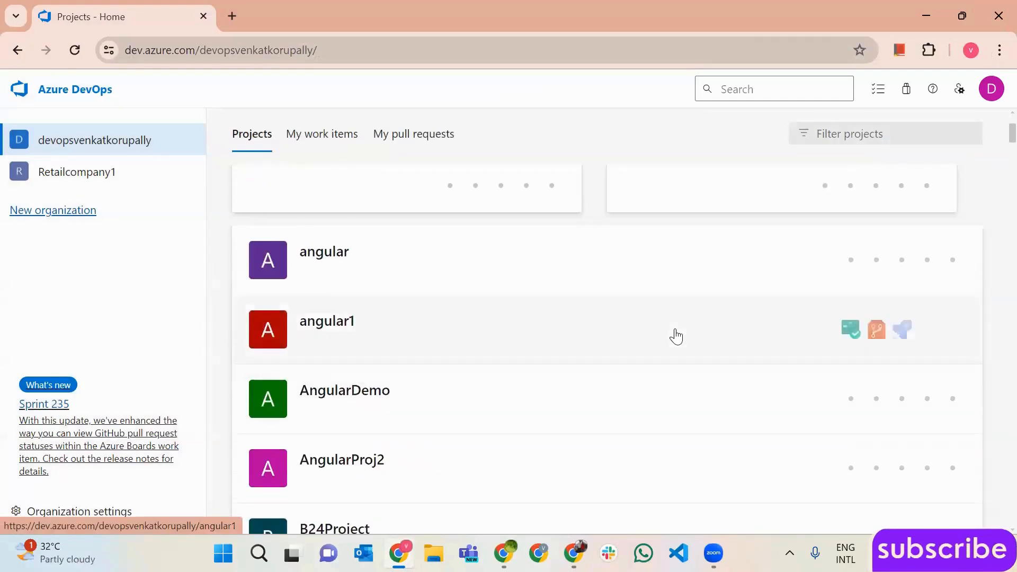
pyautogui.scroll(3, 676, 337)
pyautogui.scroll(-4, 678, 333)
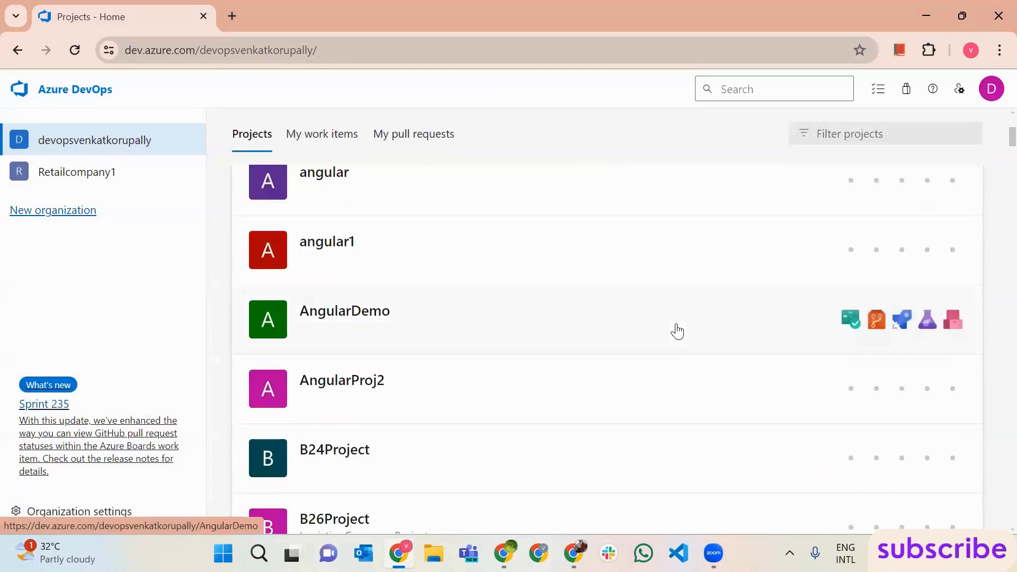
pyautogui.scroll(-8, 678, 332)
pyautogui.scroll(-5, 679, 329)
pyautogui.scroll(10, 677, 331)
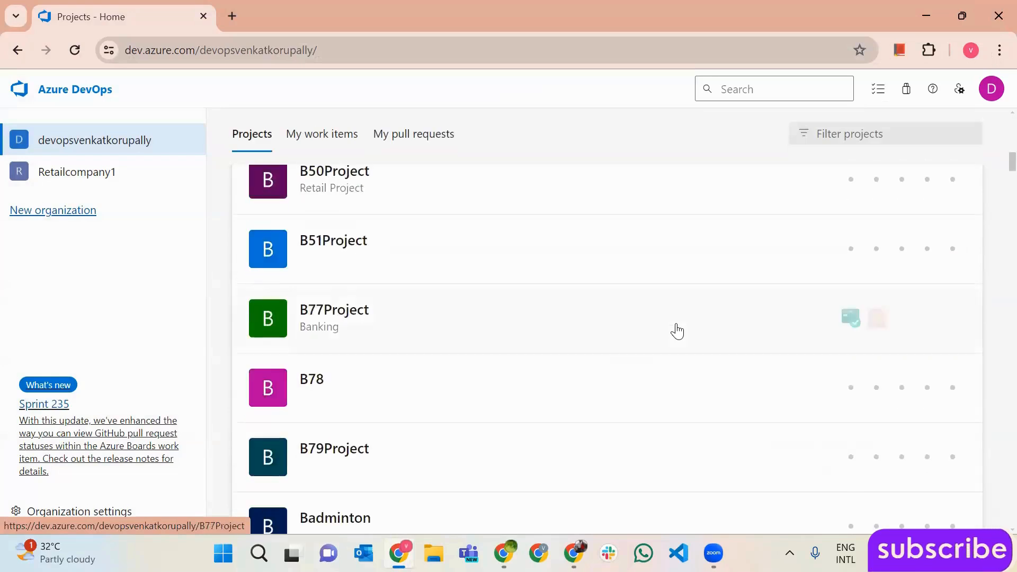
pyautogui.scroll(10, 678, 331)
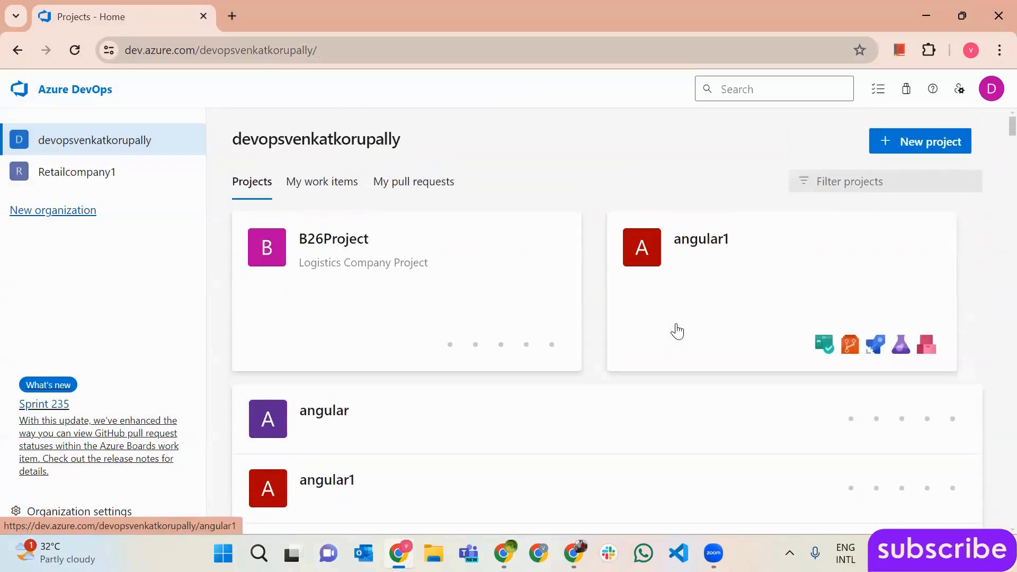
# - Open B26Project's repositories and switch from MyShuttle.git to the HtmlProj repository to view its files
pyautogui.click(538, 281)
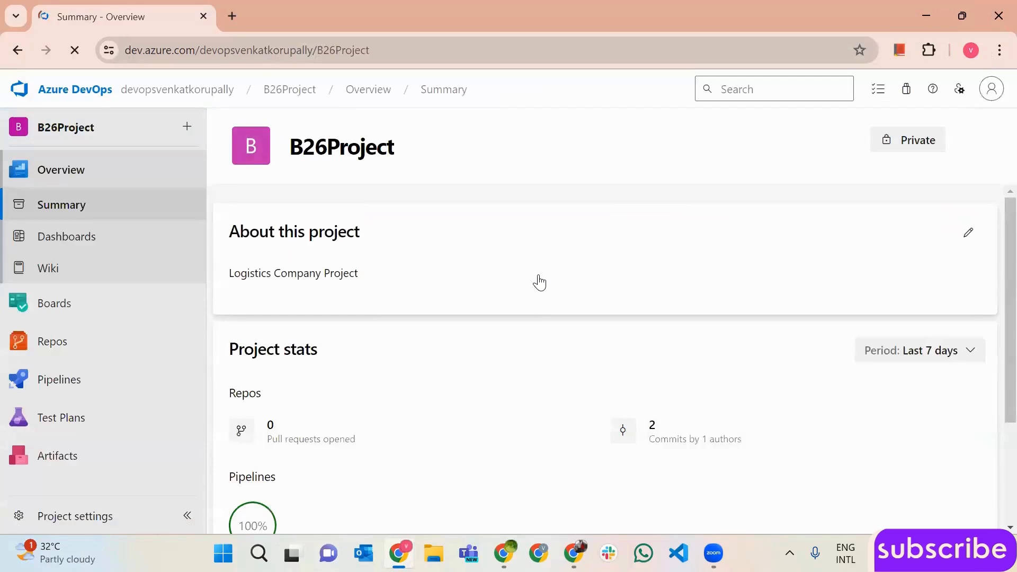
pyautogui.click(68, 343)
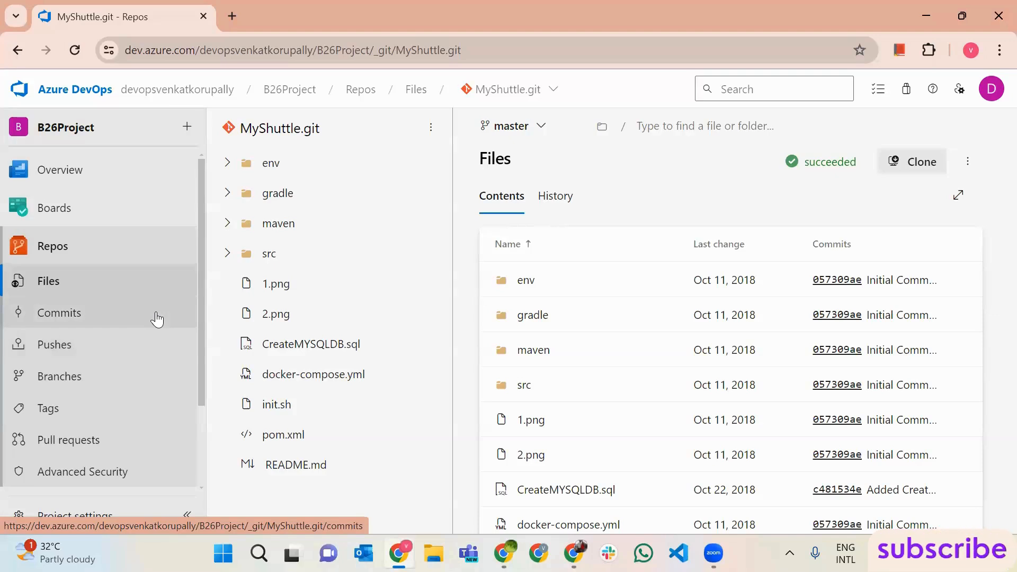
pyautogui.click(495, 91)
pyautogui.scroll(-1, 611, 279)
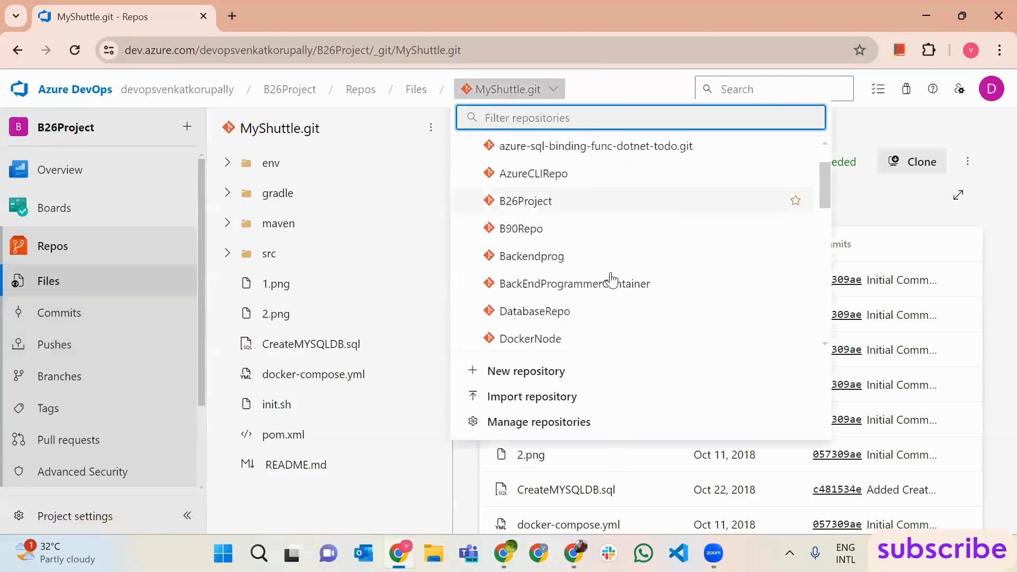
pyautogui.scroll(-6, 609, 281)
pyautogui.scroll(2, 603, 295)
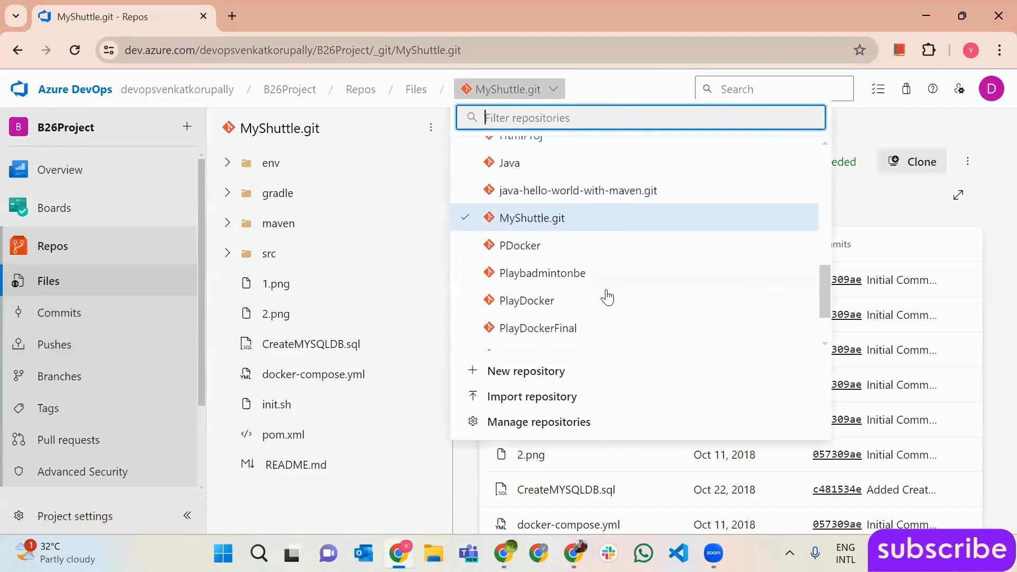
pyautogui.scroll(3, 608, 297)
pyautogui.click(578, 295)
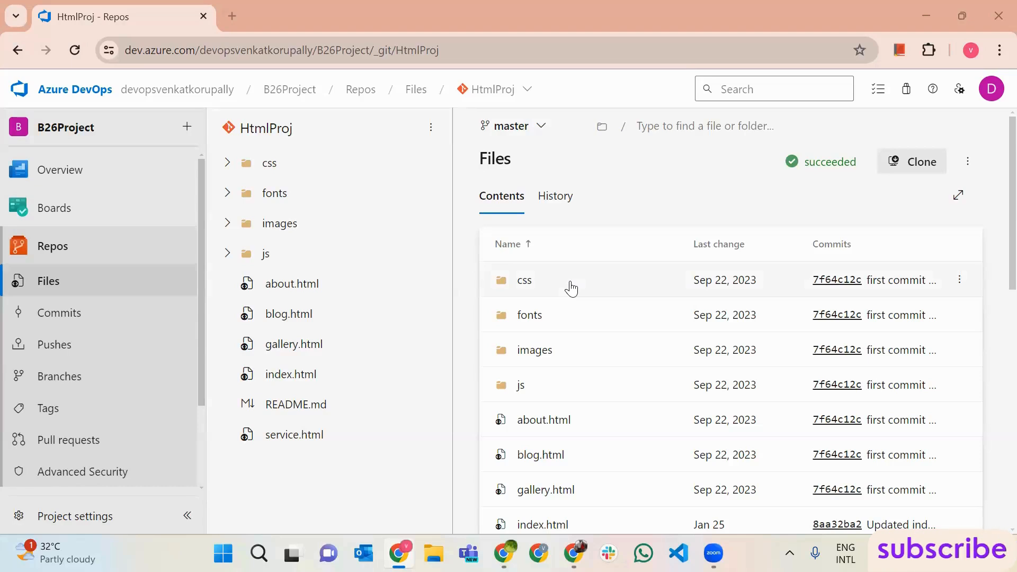
# - Open the Reactpipeline-CI build pipeline in its editor and show the npm install task's settings
pyautogui.moveTo(88, 219)
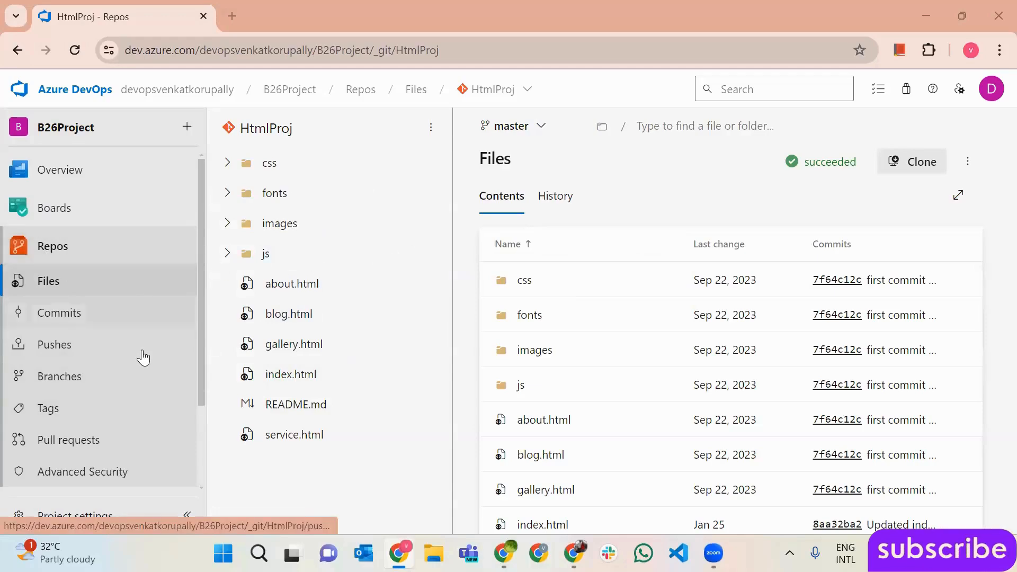
pyautogui.scroll(-2, 143, 356)
pyautogui.click(79, 397)
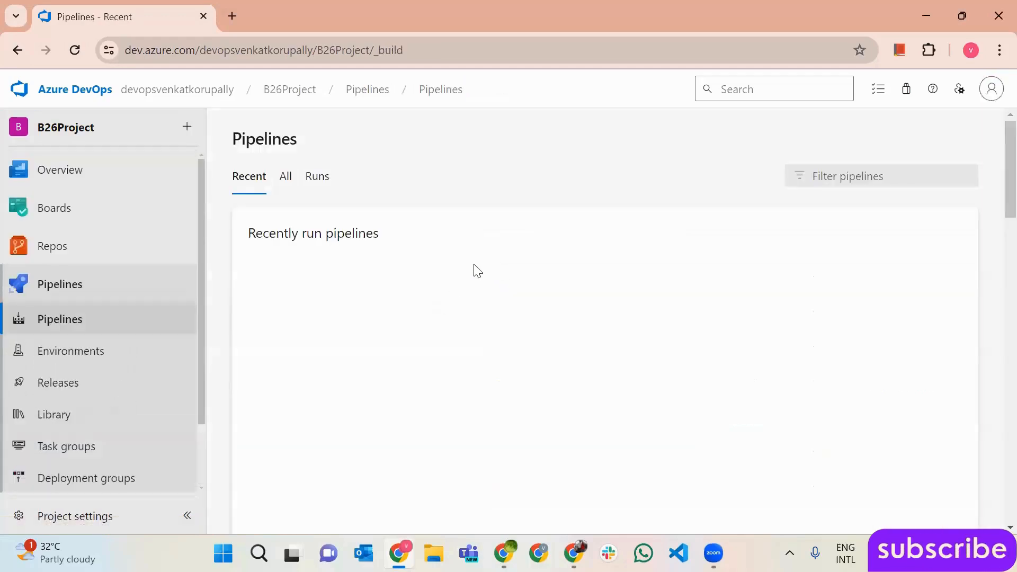
pyautogui.click(413, 354)
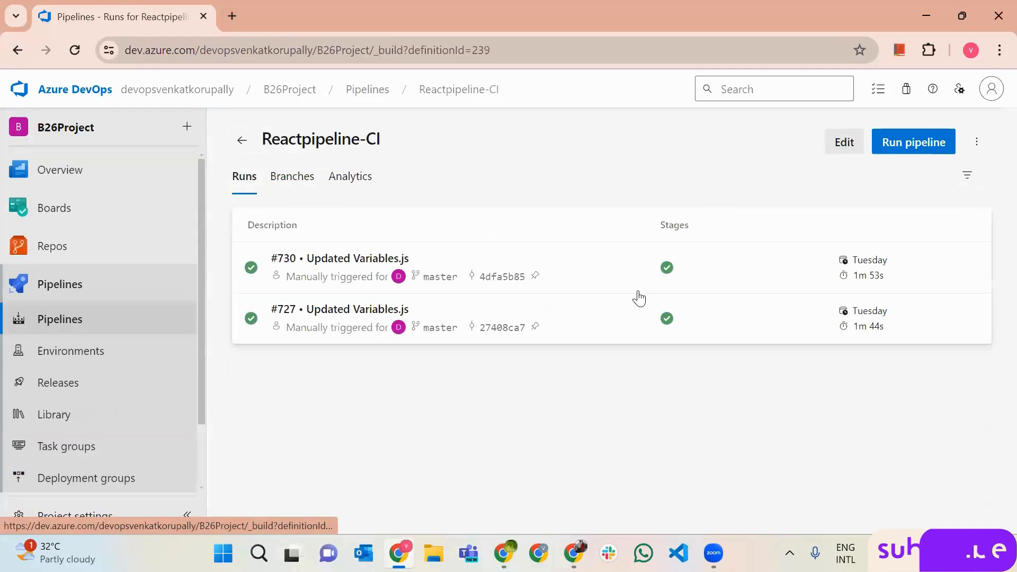
pyautogui.click(844, 140)
pyautogui.click(388, 372)
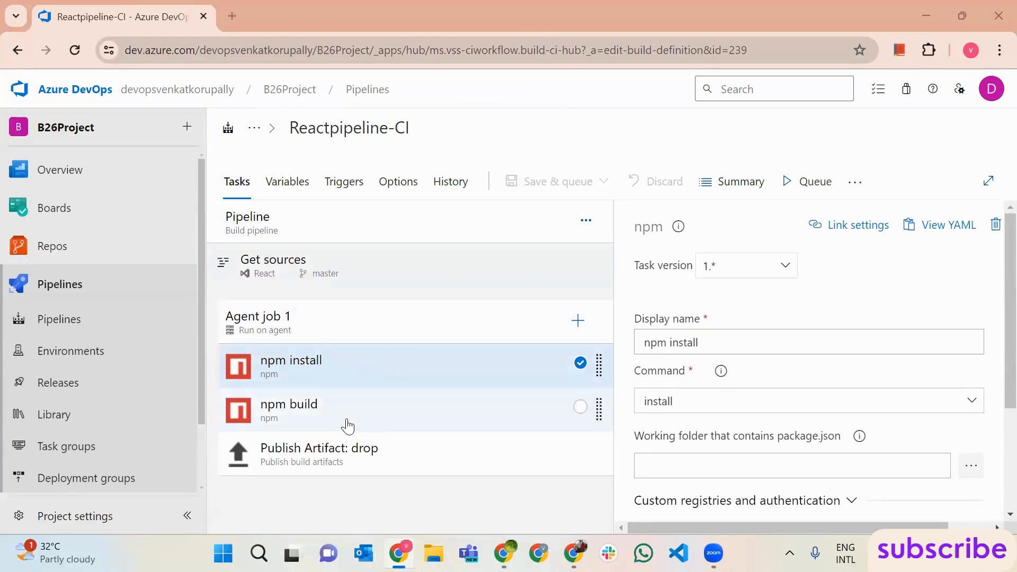
# - Open the B26Project-ASP.NET Core-CI (15) pipeline in its editor and show the Restore task's settings
pyautogui.click(129, 291)
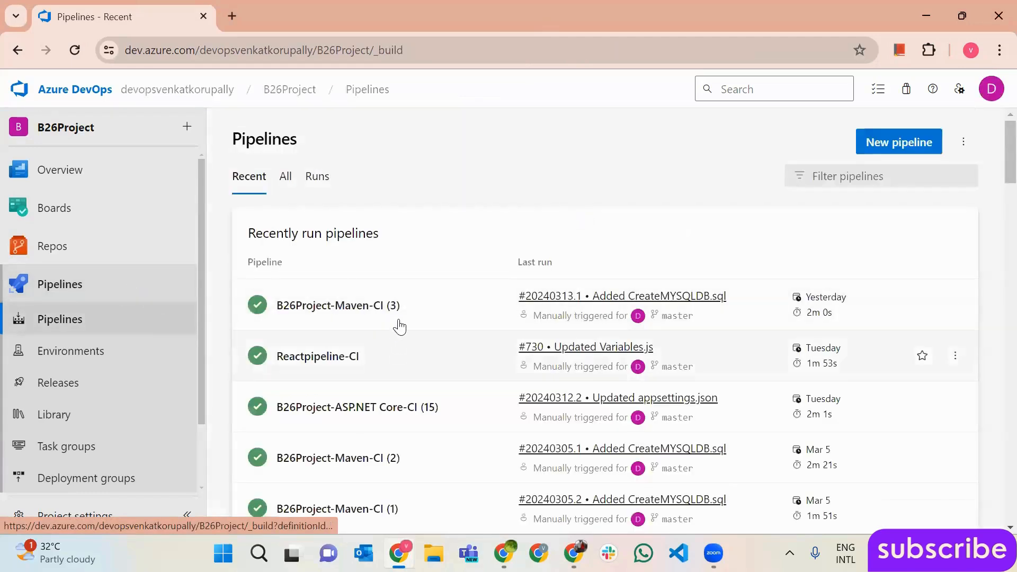
pyautogui.click(420, 422)
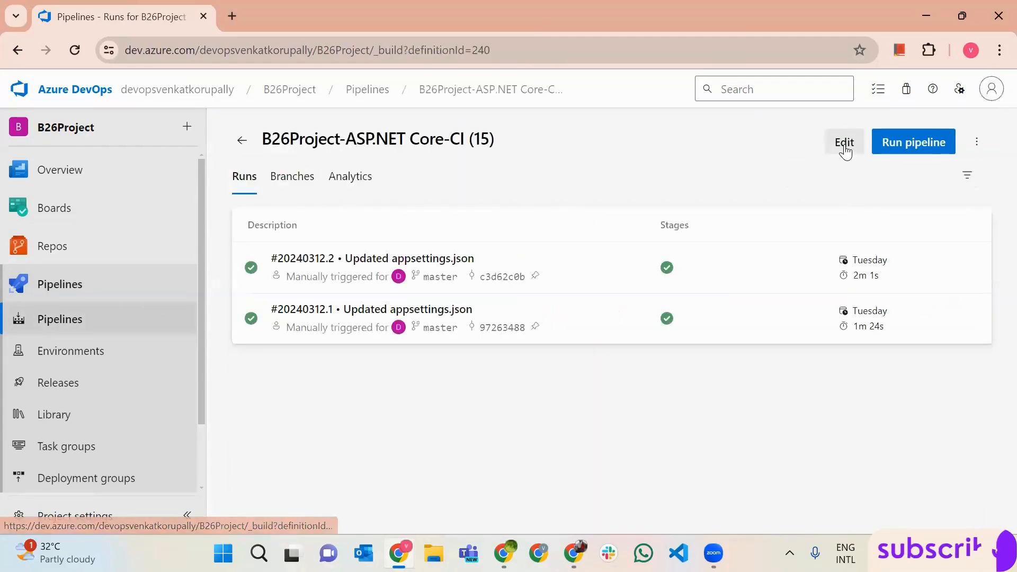
pyautogui.click(845, 143)
pyautogui.click(333, 366)
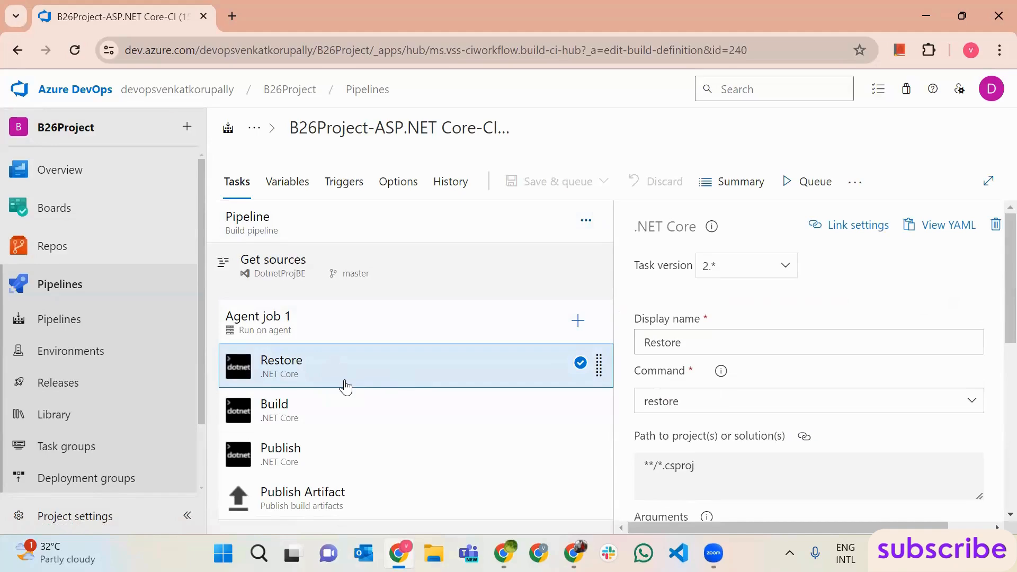
# - Return to the project's pipeline overview and look through the recently run pipelines
pyautogui.click(90, 282)
pyautogui.scroll(-10, 415, 355)
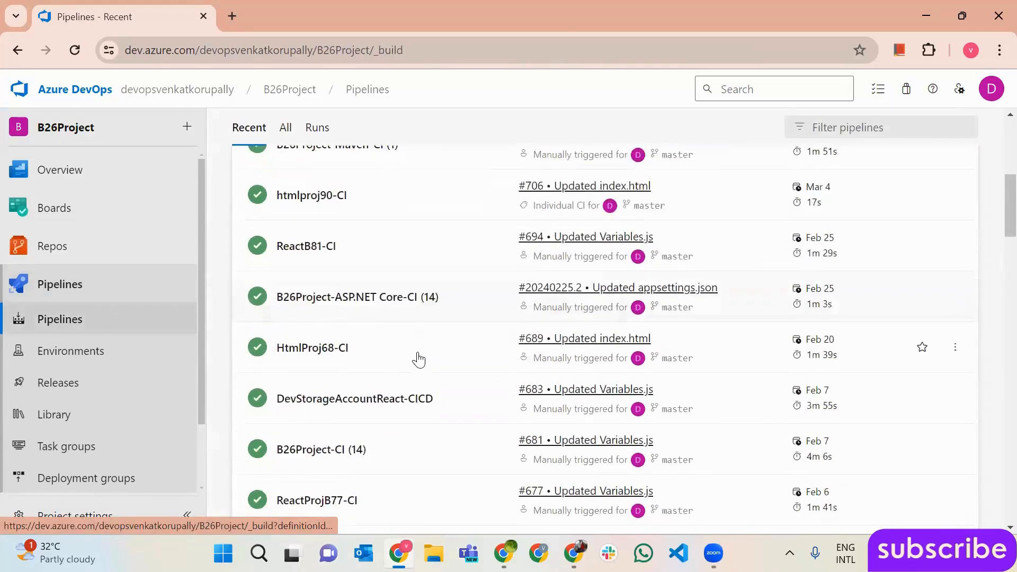
pyautogui.scroll(8, 429, 379)
pyautogui.scroll(4, 432, 378)
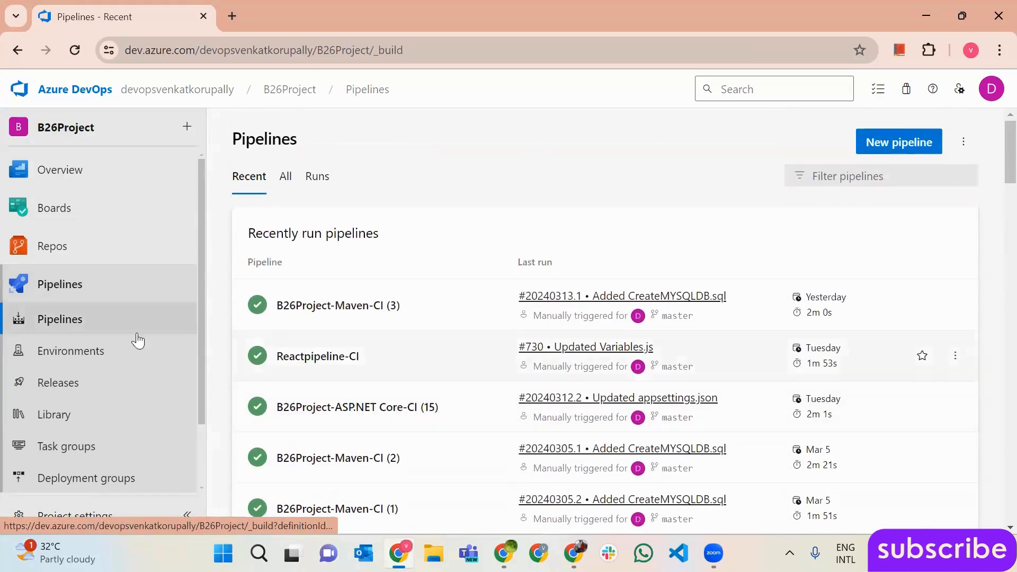
pyautogui.click(96, 289)
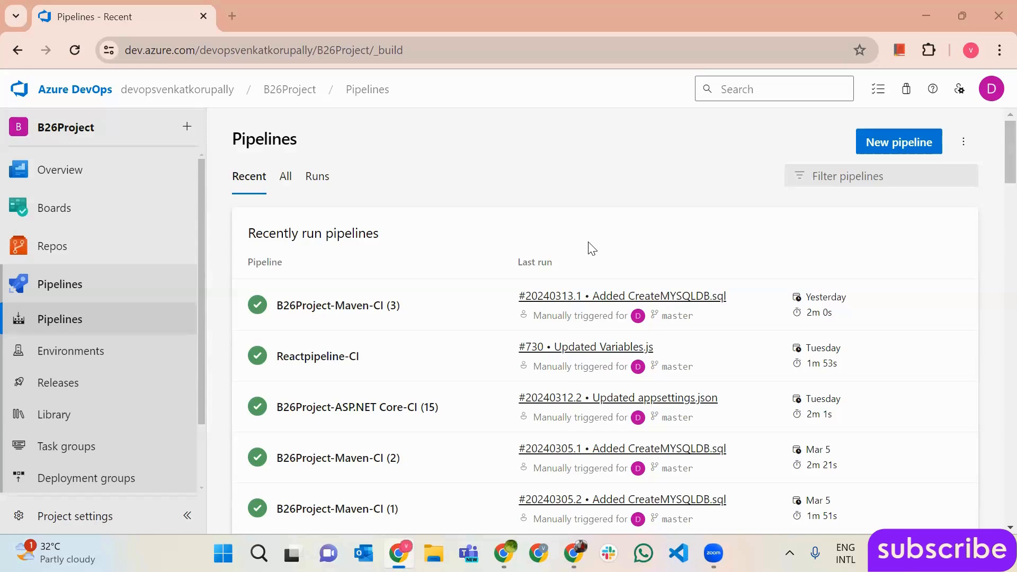
# - Inspect the Agent Specification options for Agent job 1 in the Reactpipeline-CI editor, then return to the pipeline overview
pyautogui.click(120, 281)
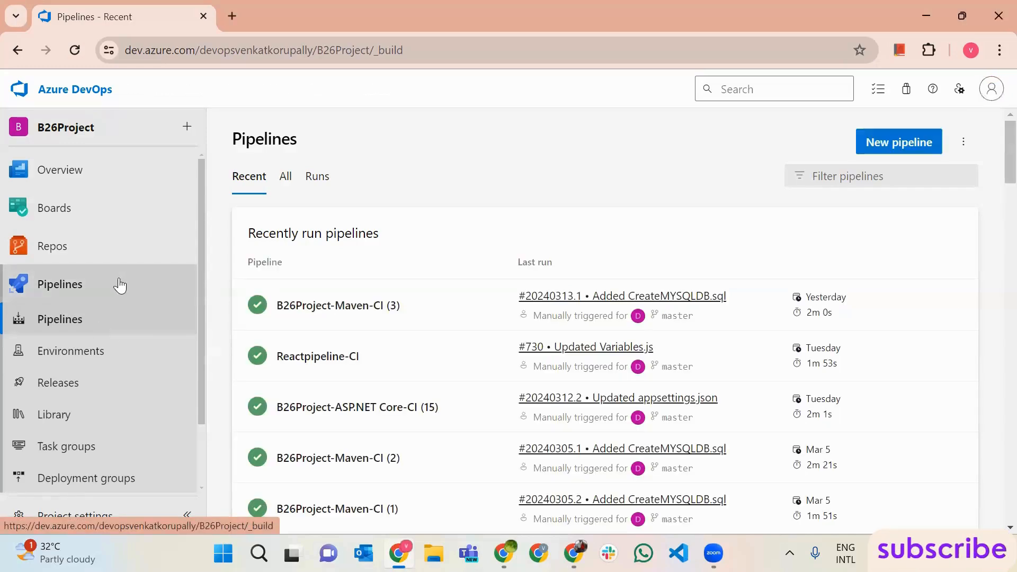
pyautogui.click(422, 362)
pyautogui.click(839, 142)
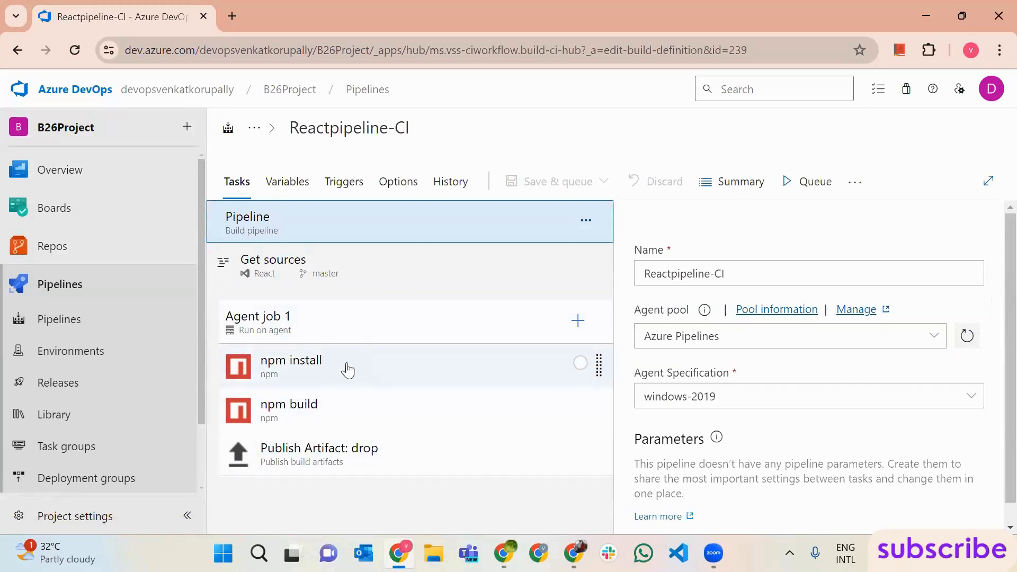
pyautogui.click(312, 328)
pyautogui.click(925, 467)
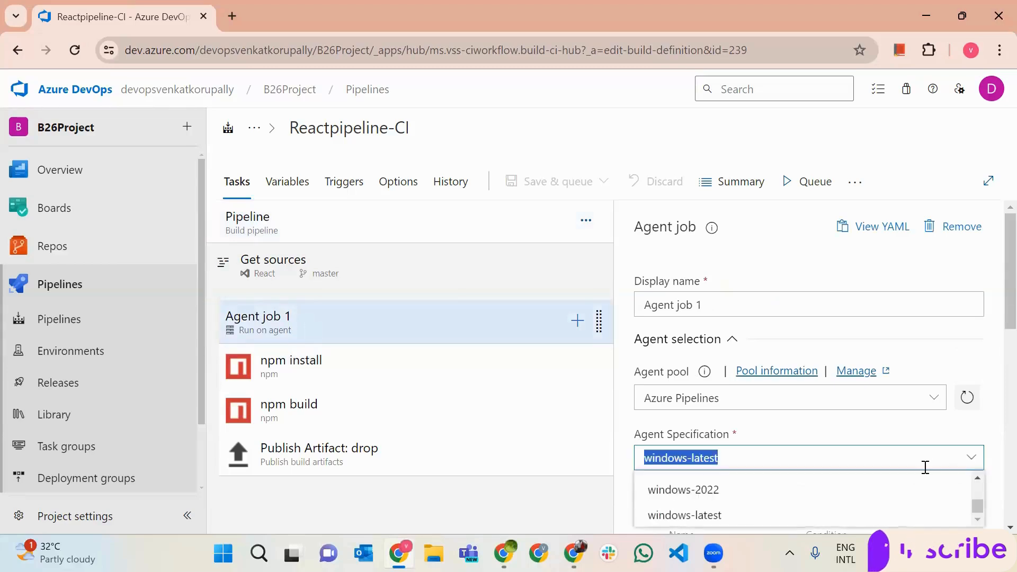
pyautogui.scroll(-3, 924, 467)
pyautogui.click(971, 304)
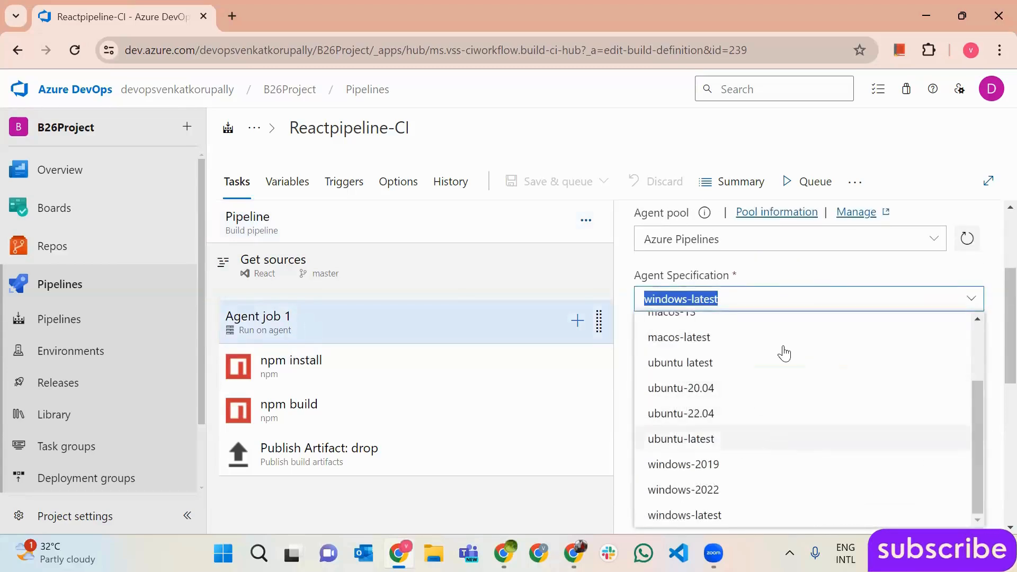
pyautogui.click(835, 301)
pyautogui.click(829, 280)
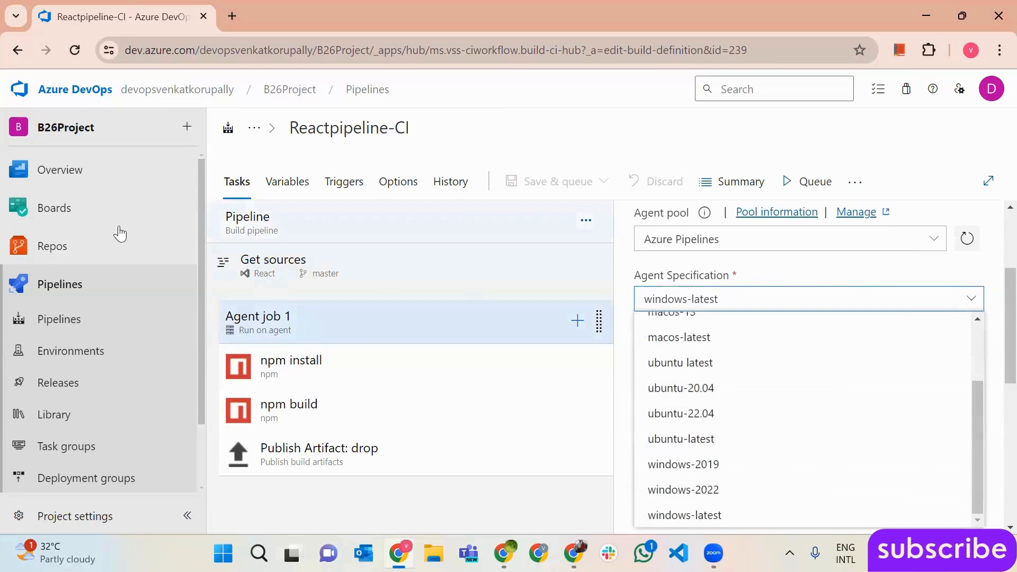
pyautogui.click(66, 284)
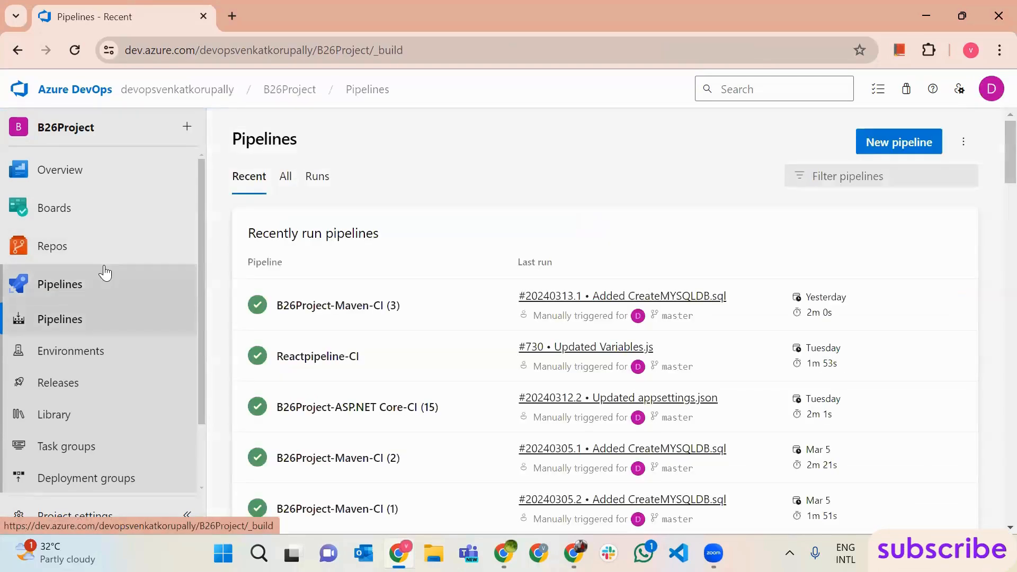
# - Return to the HtmlProj repository files and view the source of about.html and blog.html
pyautogui.moveTo(109, 262)
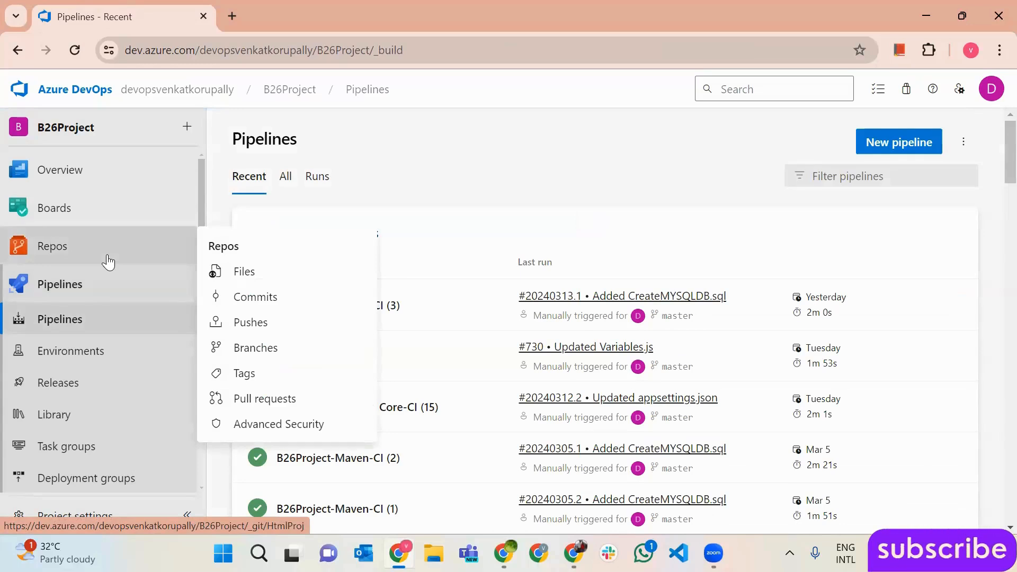
pyautogui.click(109, 261)
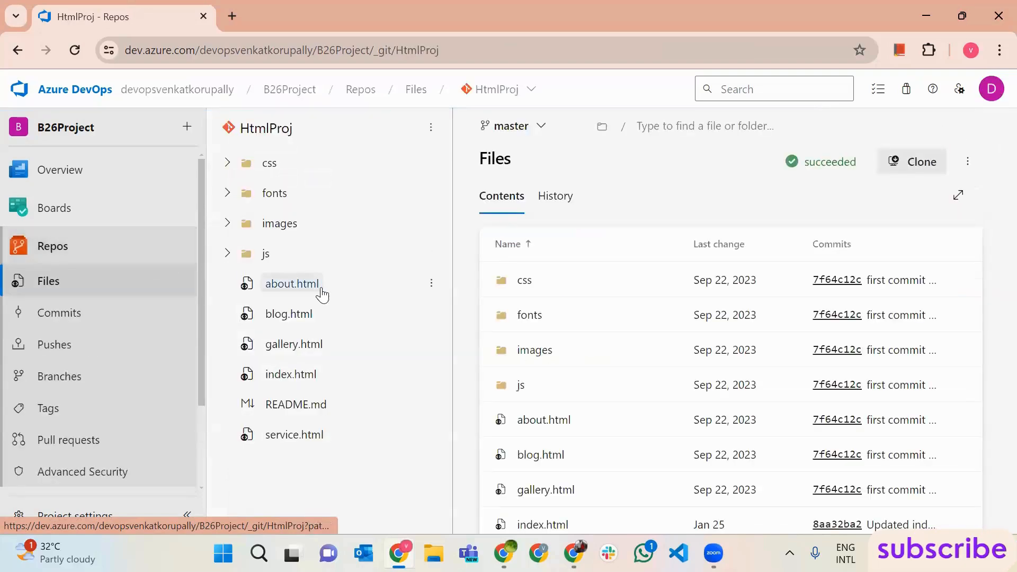
pyautogui.click(321, 286)
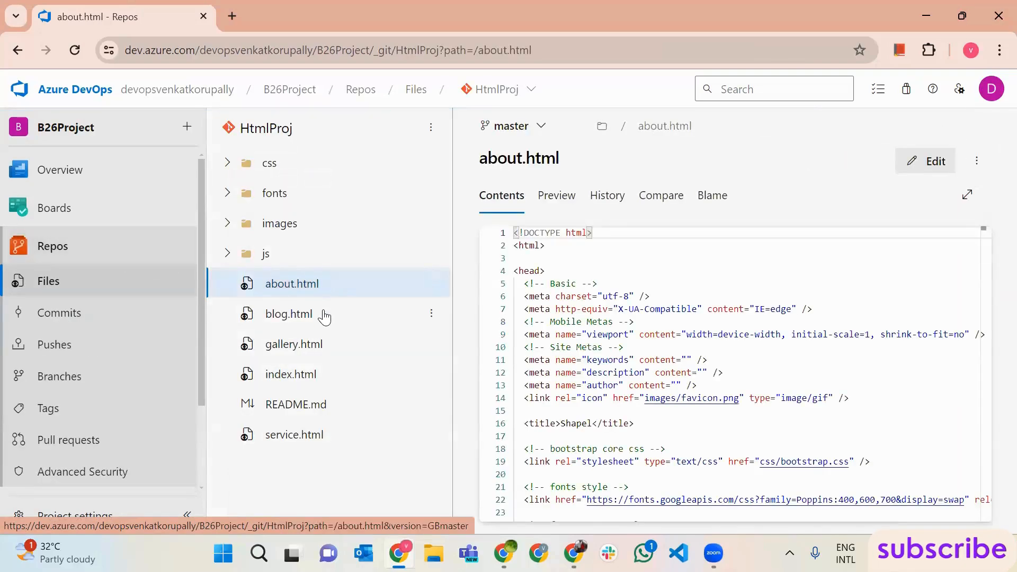
pyautogui.click(323, 315)
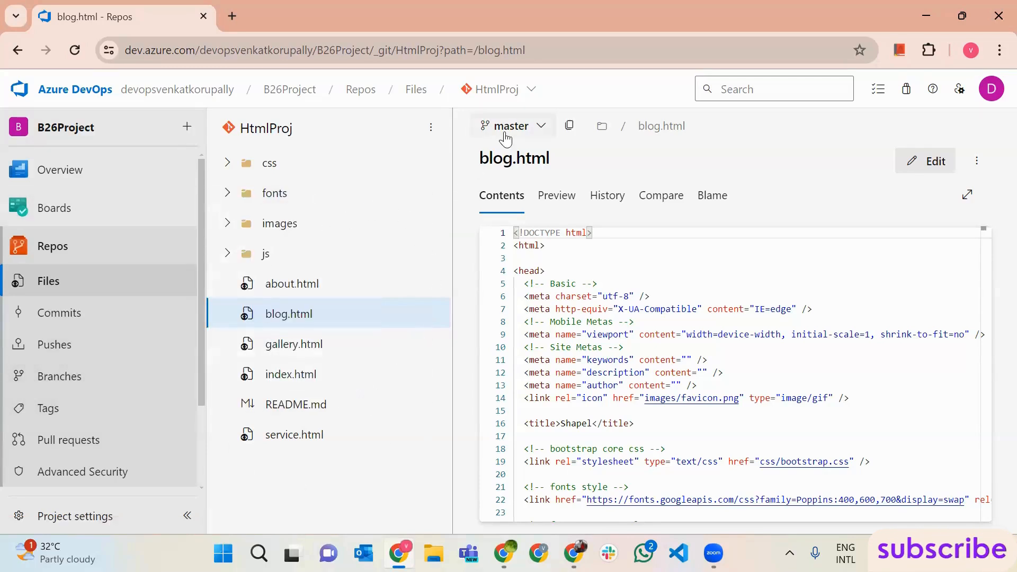
# - Start creating a new build pipeline in B26Project with the classic editor instead of YAML
pyautogui.scroll(-2, 82, 398)
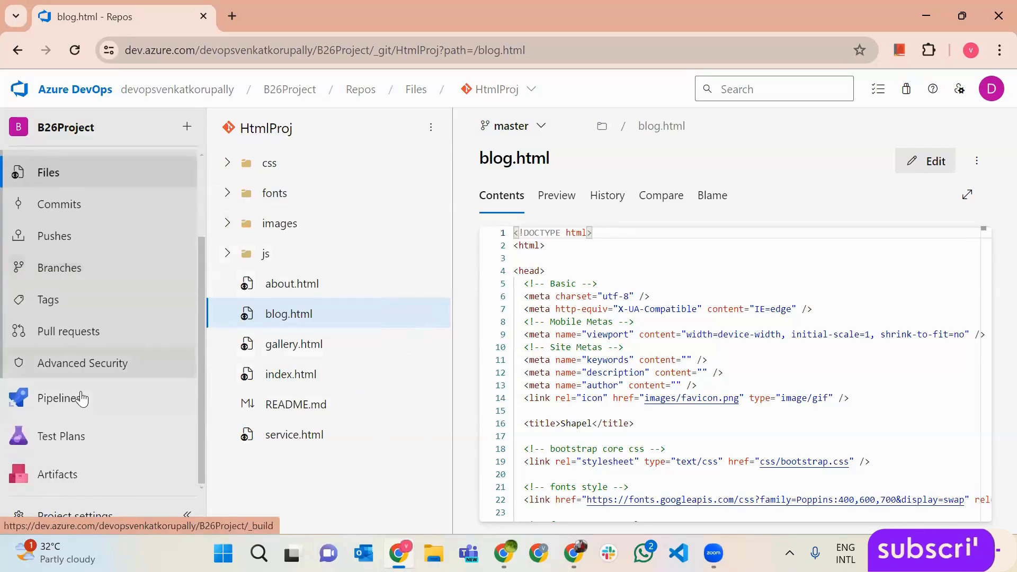
pyautogui.click(82, 398)
pyautogui.click(878, 145)
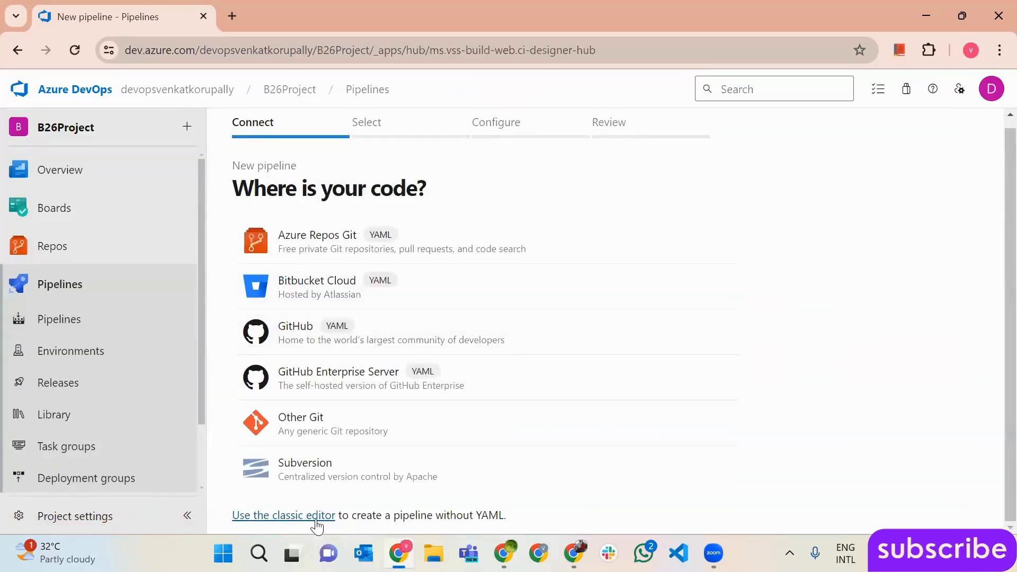
pyautogui.click(316, 521)
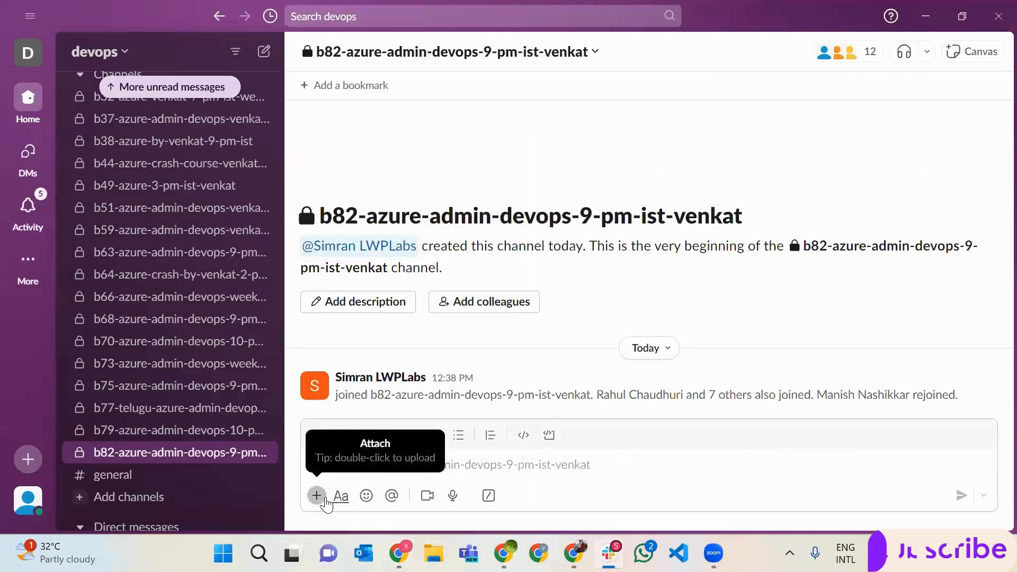
# - Start a file upload from the computer in the b82 Azure admin DevOps Slack channel and open the Azure DevOps folder
pyautogui.click(317, 495)
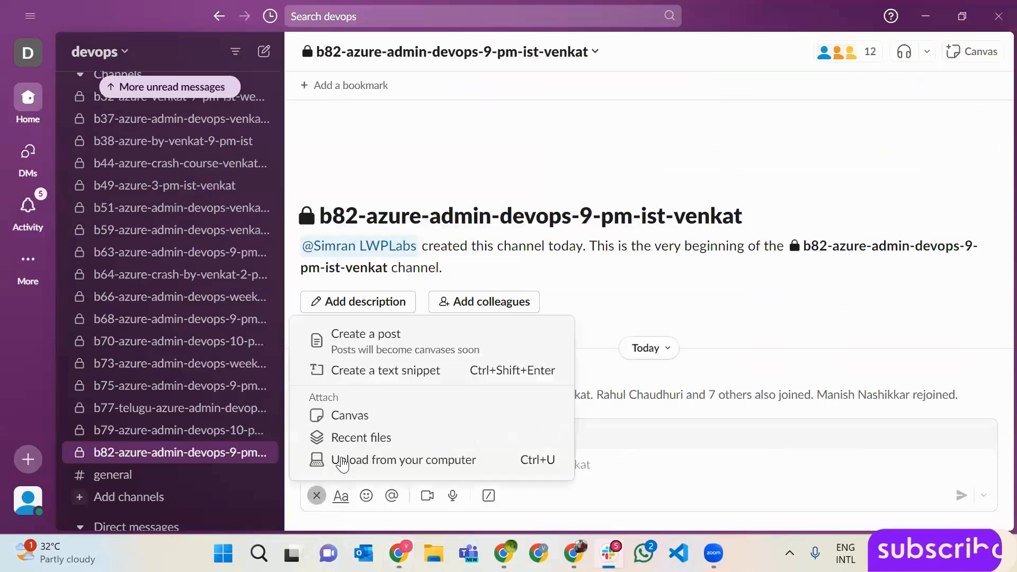
pyautogui.click(342, 464)
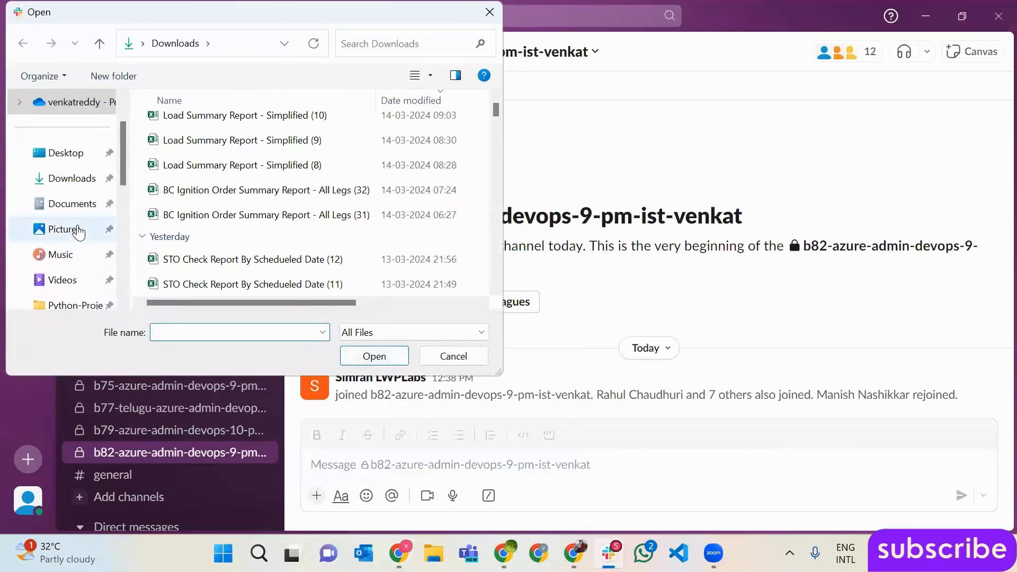
pyautogui.scroll(-2, 79, 231)
pyautogui.click(79, 254)
pyautogui.scroll(-3, 313, 219)
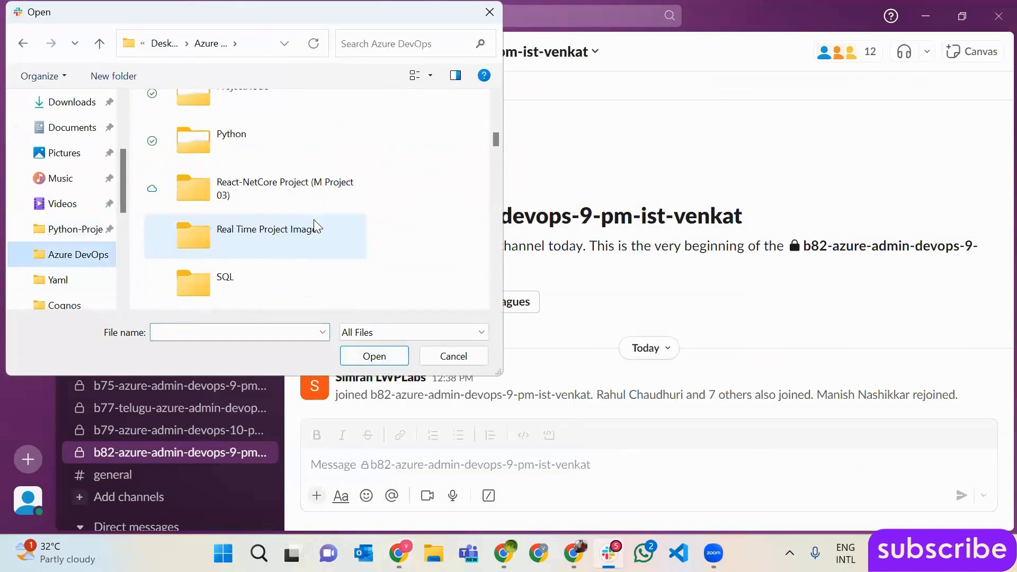
# - Look through the Azure DevOps folder for the document to share with the channel
pyautogui.scroll(-4, 344, 234)
pyautogui.scroll(3, 344, 238)
pyautogui.scroll(5, 343, 235)
pyautogui.scroll(-4, 343, 234)
pyautogui.scroll(-8, 343, 234)
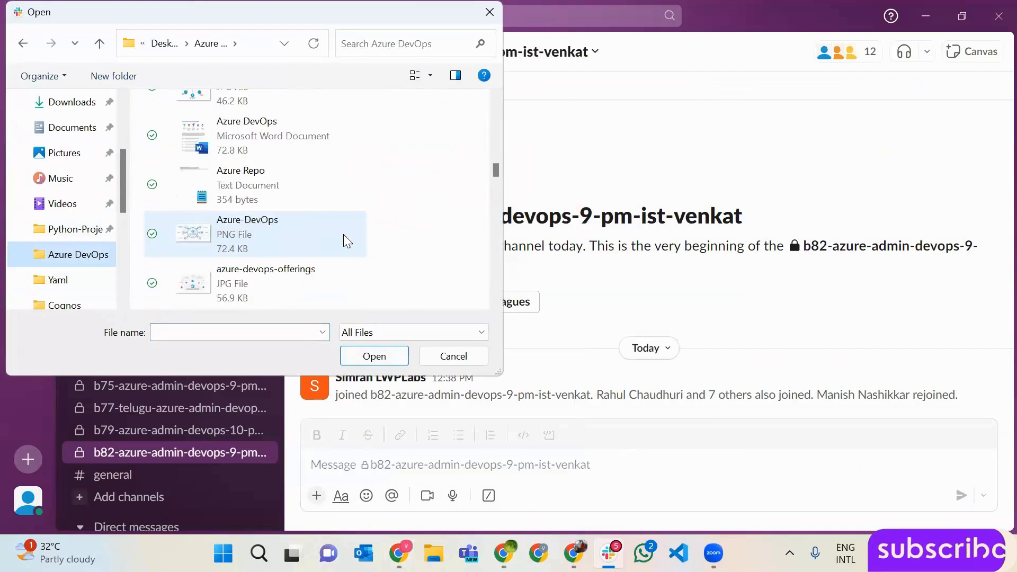
pyautogui.scroll(-12, 343, 234)
pyautogui.scroll(-6, 343, 234)
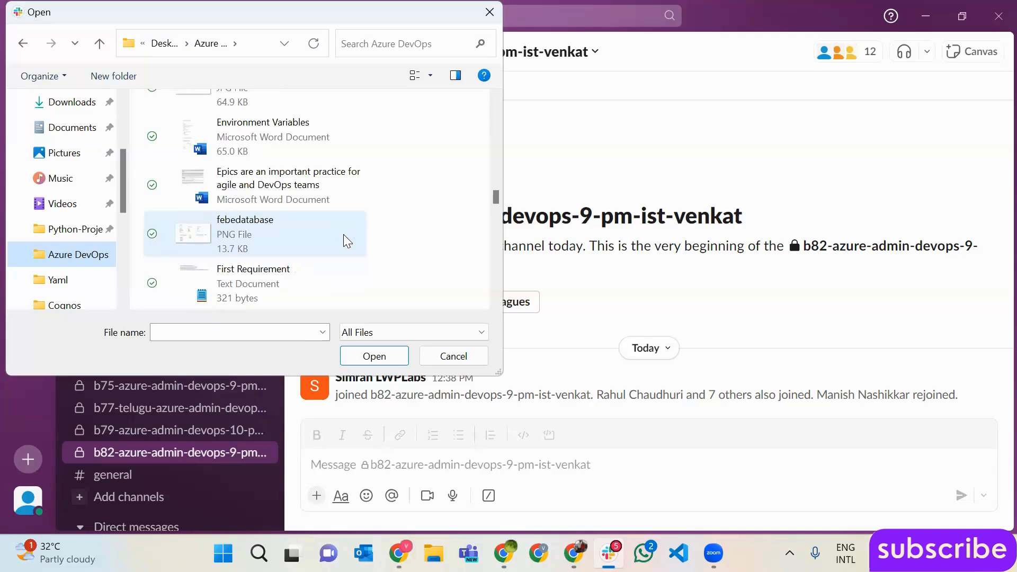
pyautogui.scroll(-9, 343, 234)
pyautogui.scroll(-3, 343, 234)
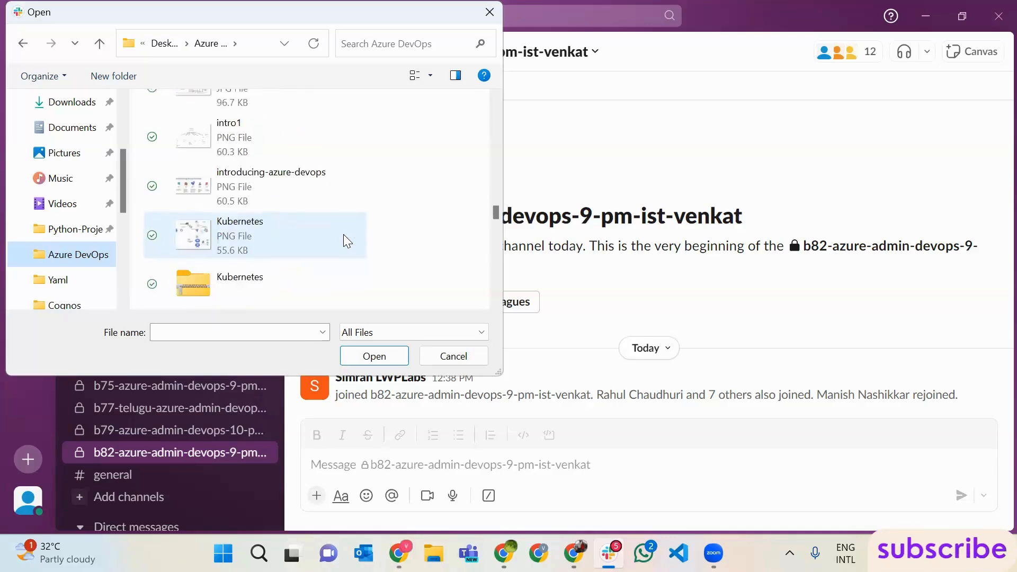
pyautogui.scroll(-5, 344, 234)
pyautogui.scroll(2, 343, 234)
pyautogui.scroll(-3, 343, 235)
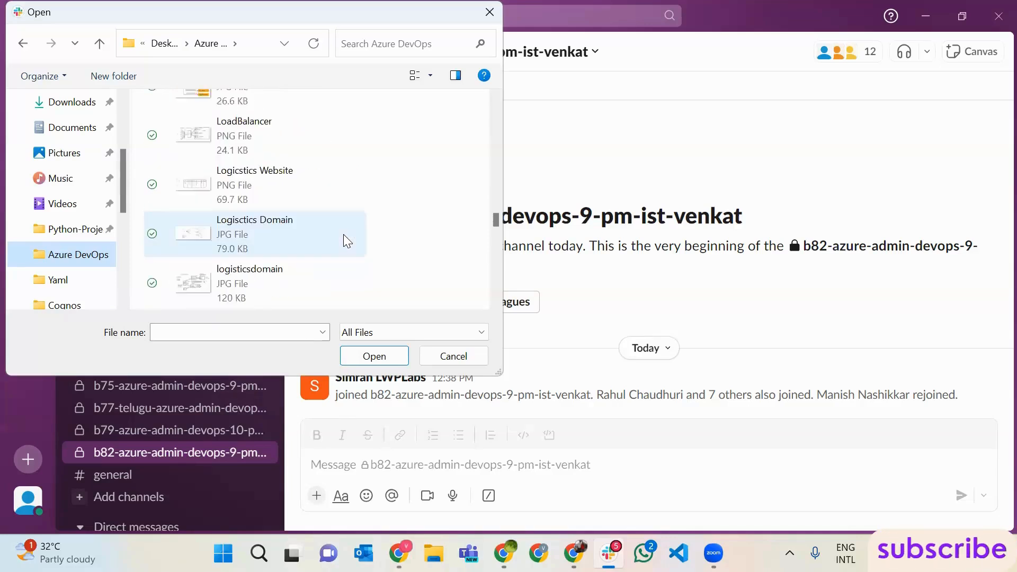
pyautogui.scroll(-4, 344, 235)
pyautogui.scroll(-6, 344, 236)
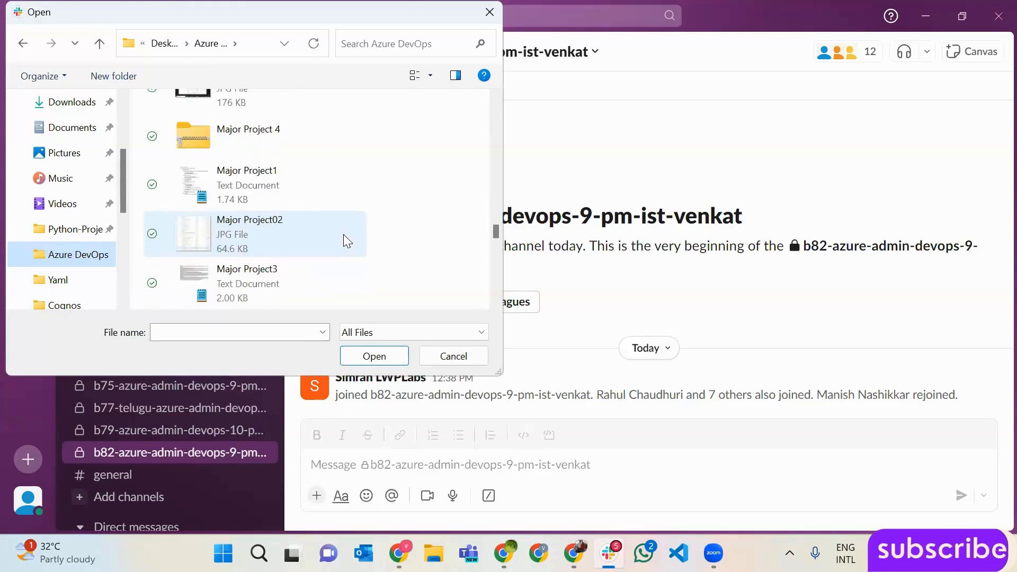
# - Attach the Devops Account Creation Word document and send it to the channel
pyautogui.click(345, 235)
pyautogui.press('d')
pyautogui.press('d')
pyautogui.press('d')
pyautogui.press('d')
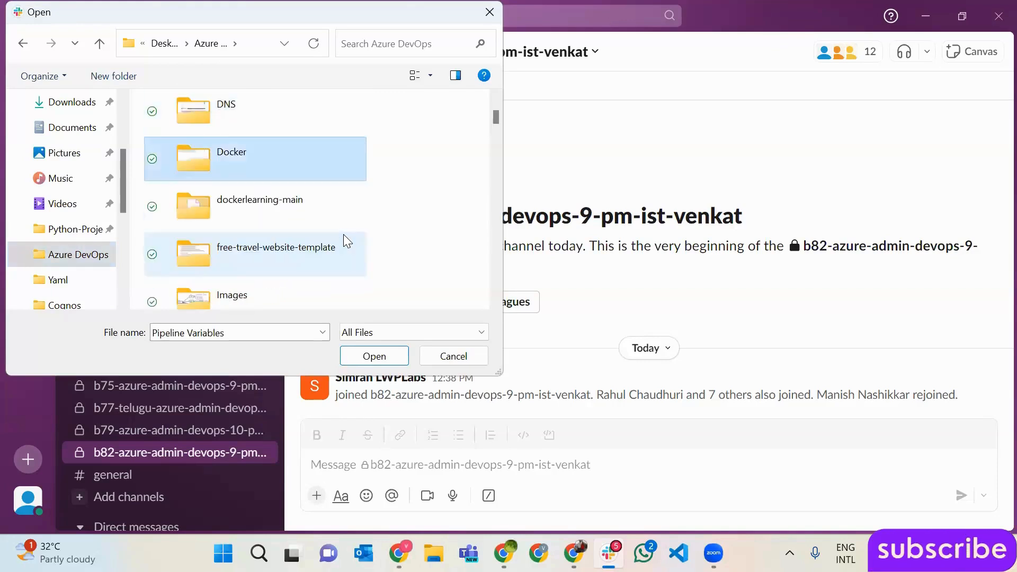
pyautogui.press('d')
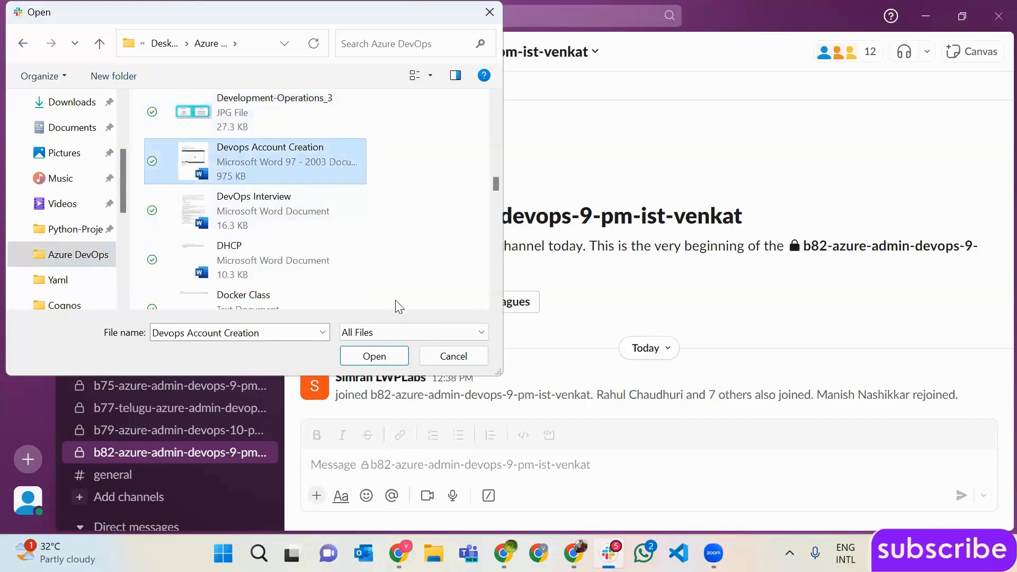
pyautogui.click(383, 356)
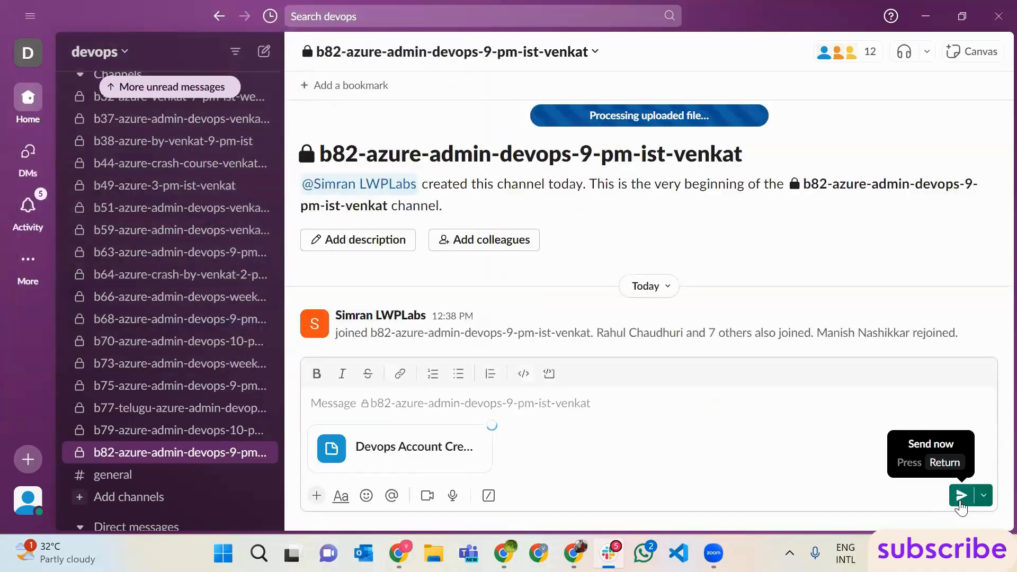
pyautogui.click(961, 498)
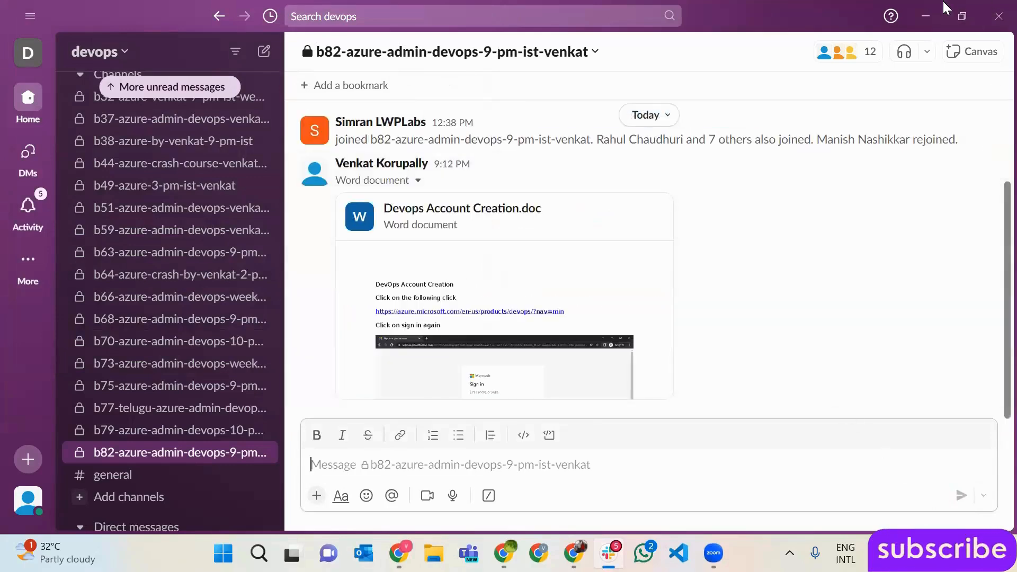
# - Back in Azure DevOps, use the HtmlProj repository with master as the default branch and continue to template selection
pyautogui.click(962, 16)
pyautogui.scroll(-2, 689, 323)
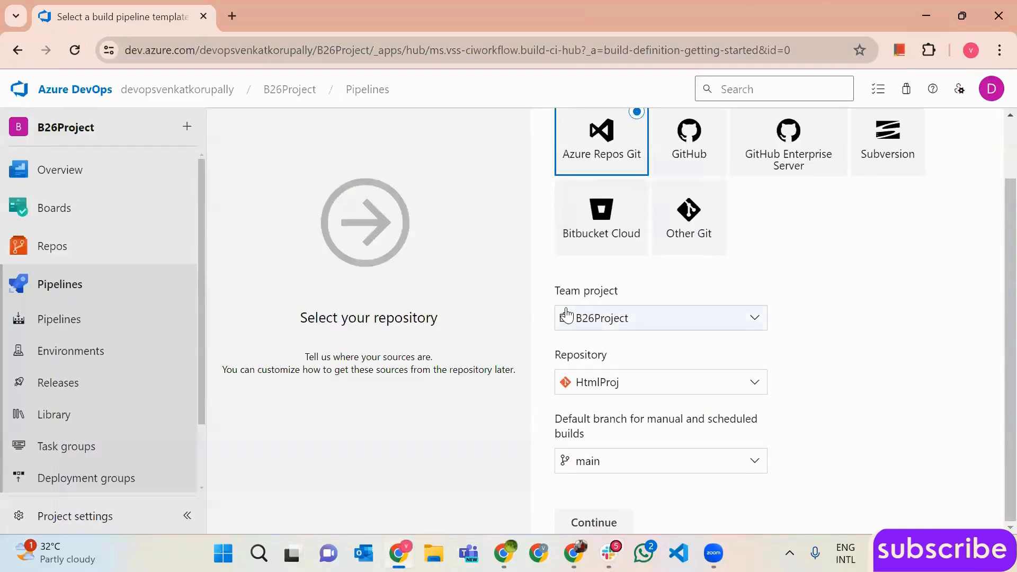
pyautogui.click(604, 384)
pyautogui.click(886, 395)
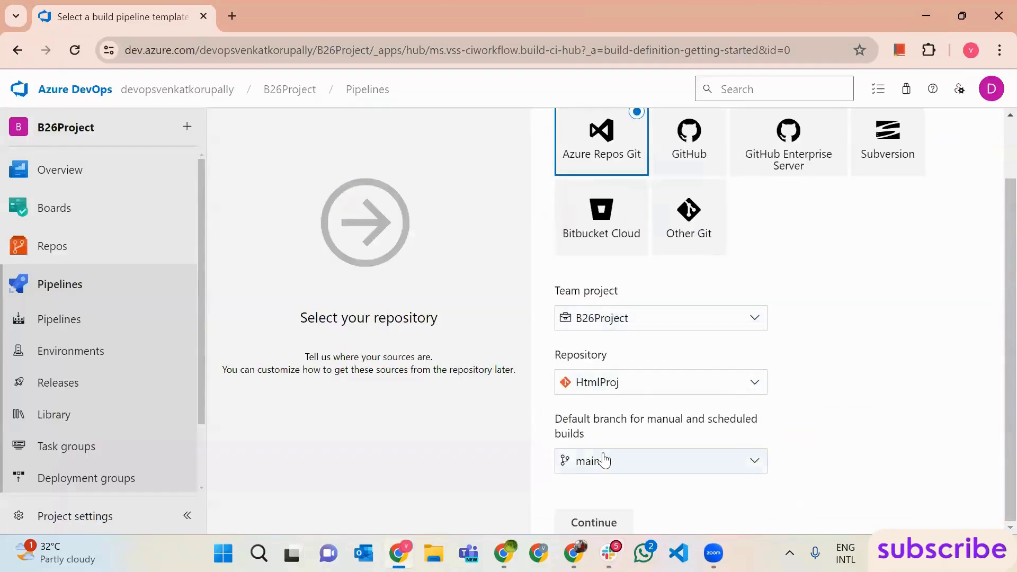
pyautogui.click(609, 462)
pyautogui.click(608, 463)
pyautogui.click(614, 525)
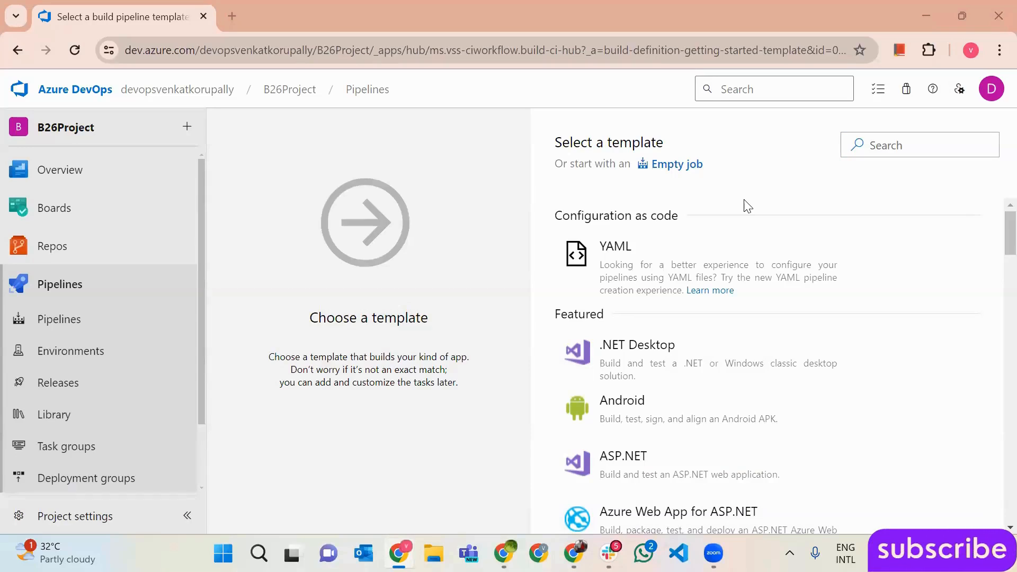
pyautogui.click(229, 14)
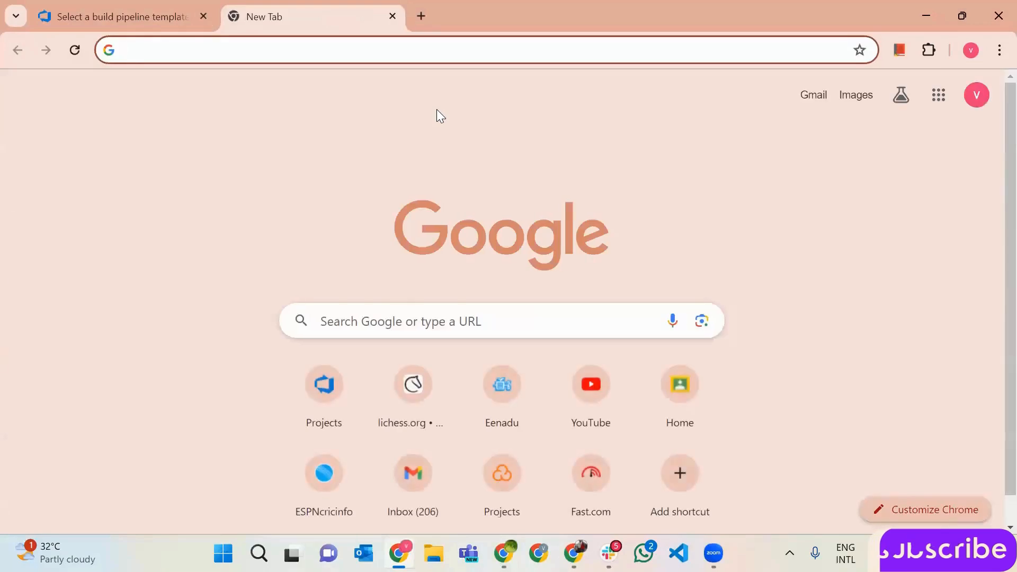
pyautogui.write('de')
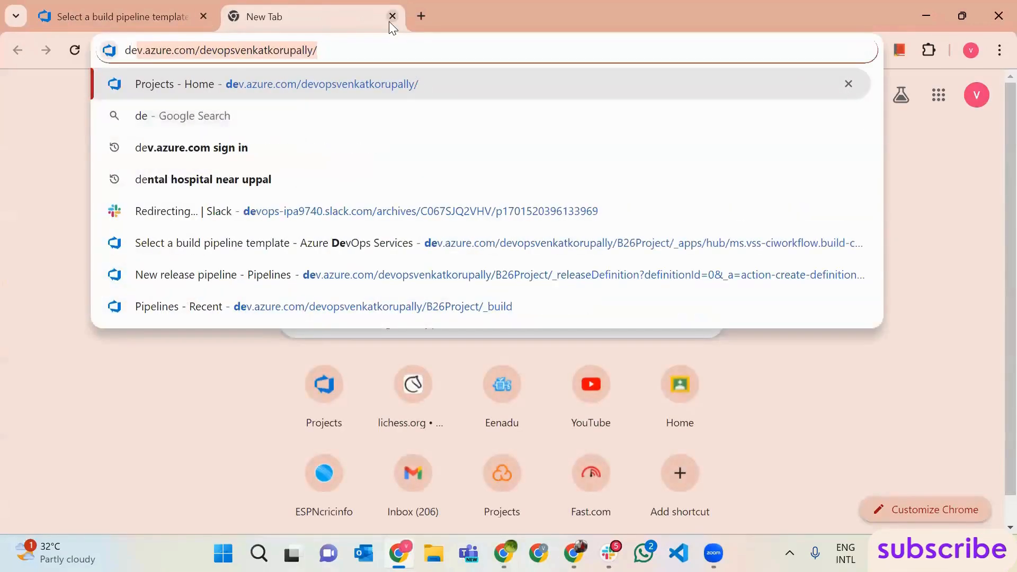
pyautogui.click(392, 17)
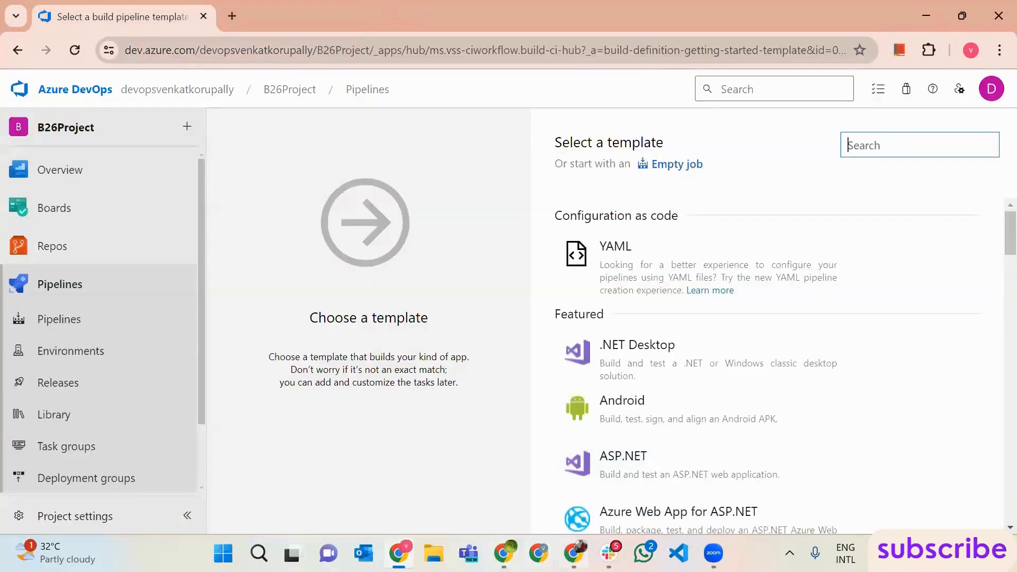
# - Show the portal.azure.com home page in the other browser window, then close that window
pyautogui.click(574, 553)
pyautogui.moveTo(205, 51); pyautogui.dragTo(120, 47)
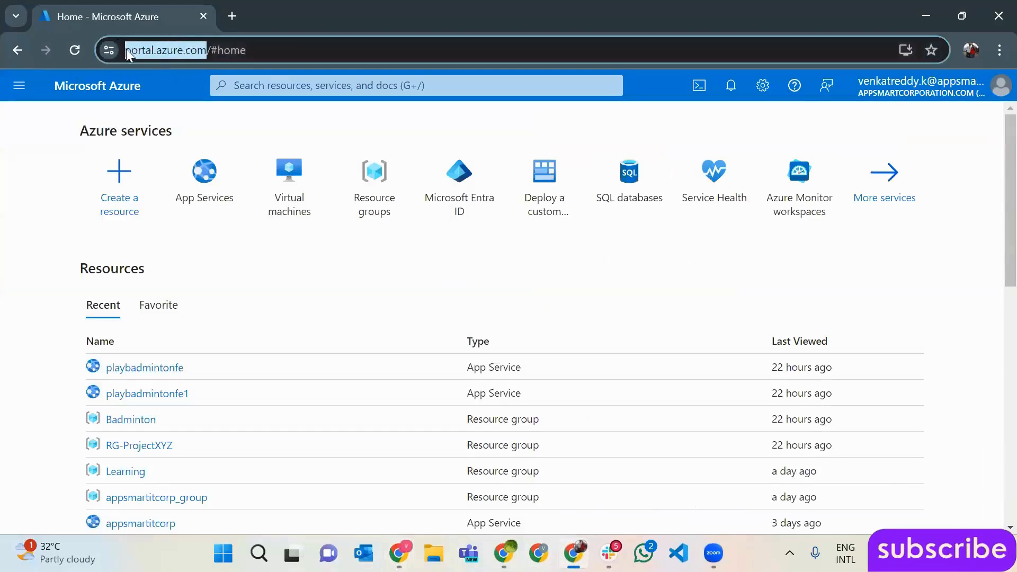
pyautogui.click(151, 52)
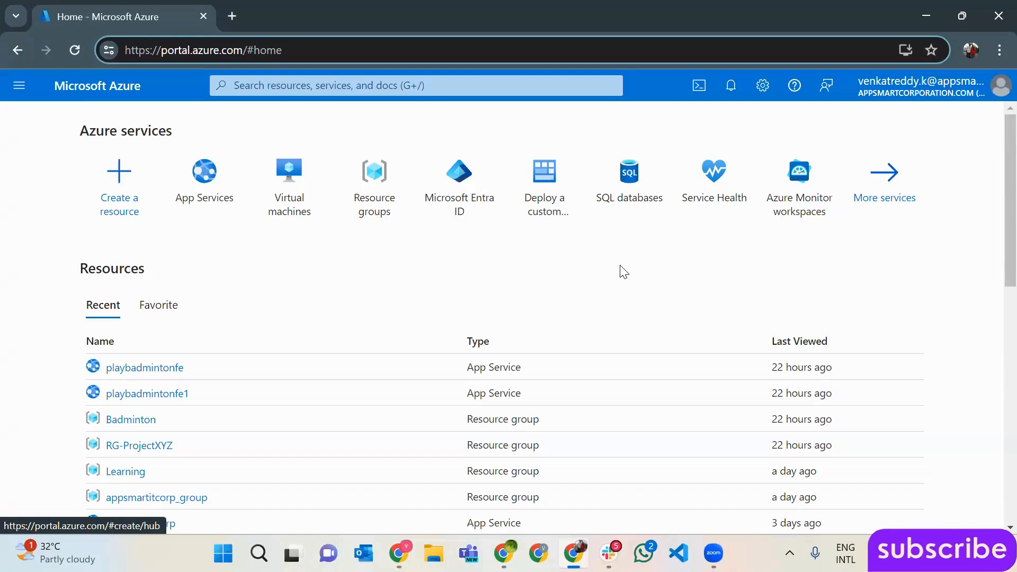
pyautogui.click(995, 23)
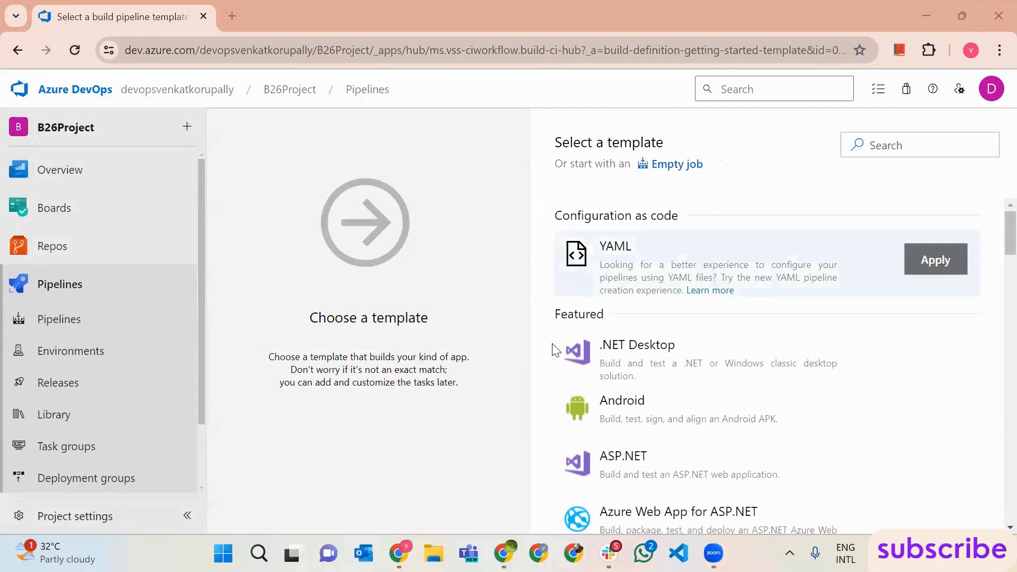
# - Create the pipeline from an empty job and point out its name in the editor header
pyautogui.click(687, 168)
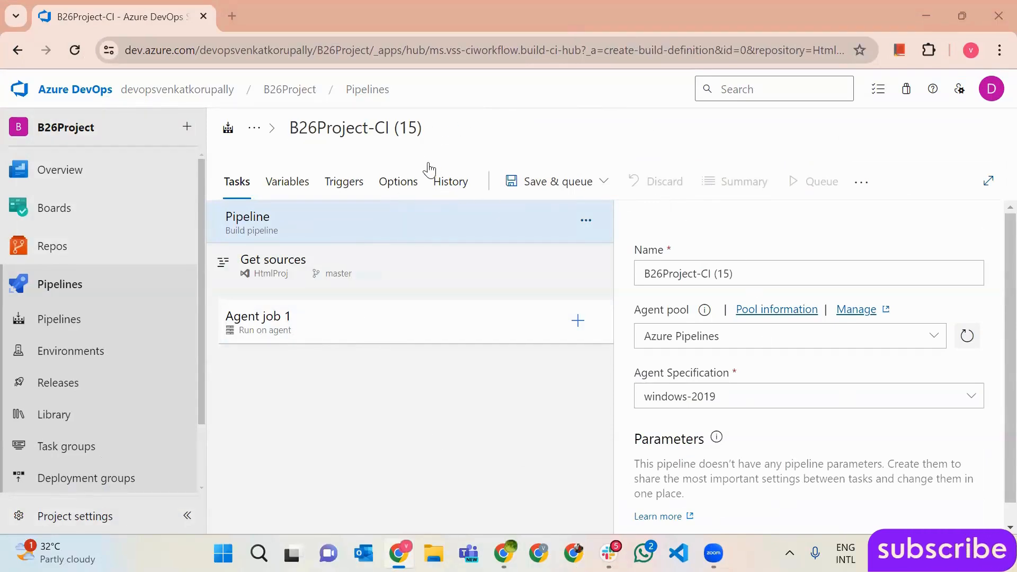
pyautogui.click(389, 127)
pyautogui.click(390, 127)
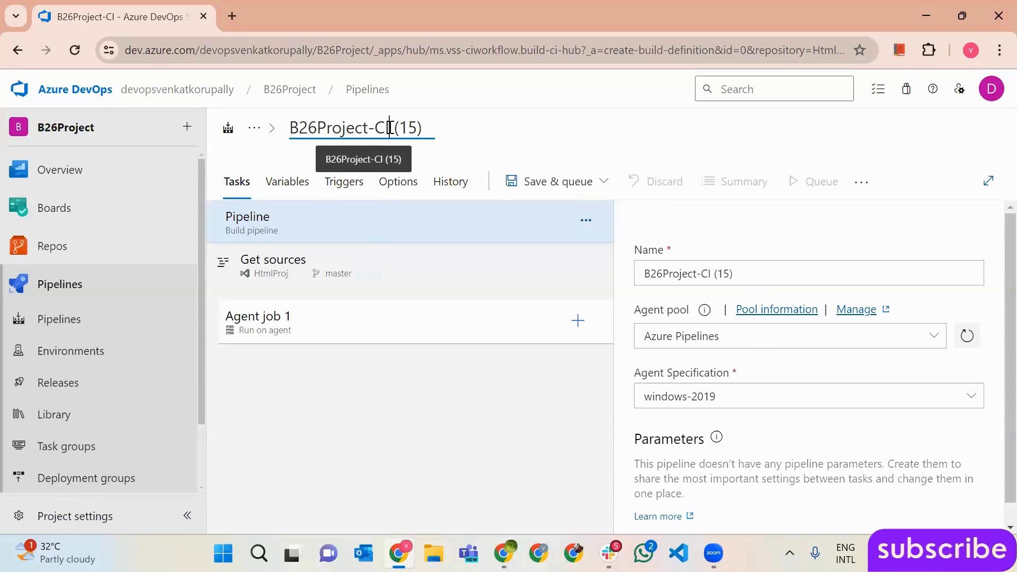
pyautogui.tripleClick(351, 131)
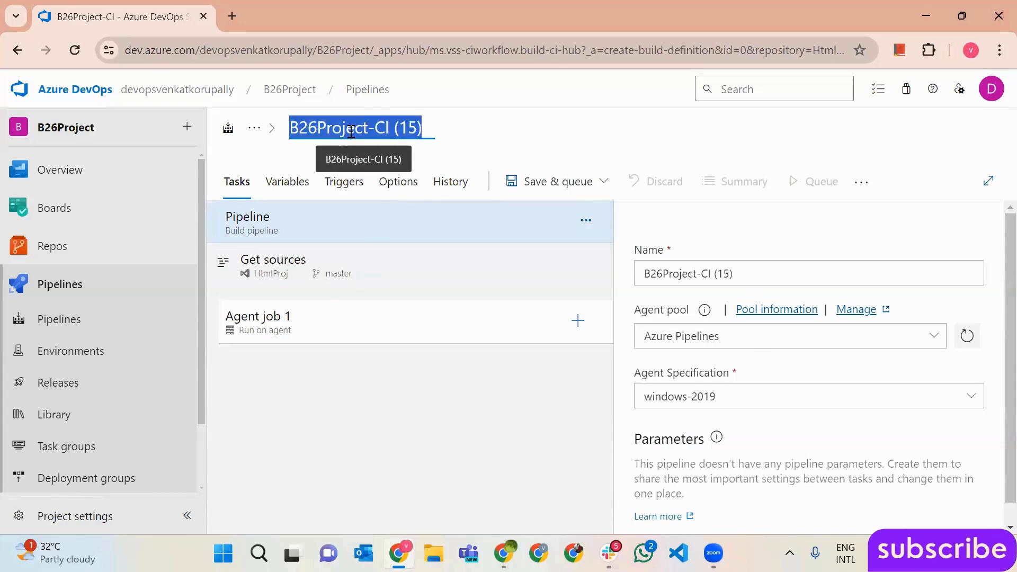
pyautogui.click(348, 131)
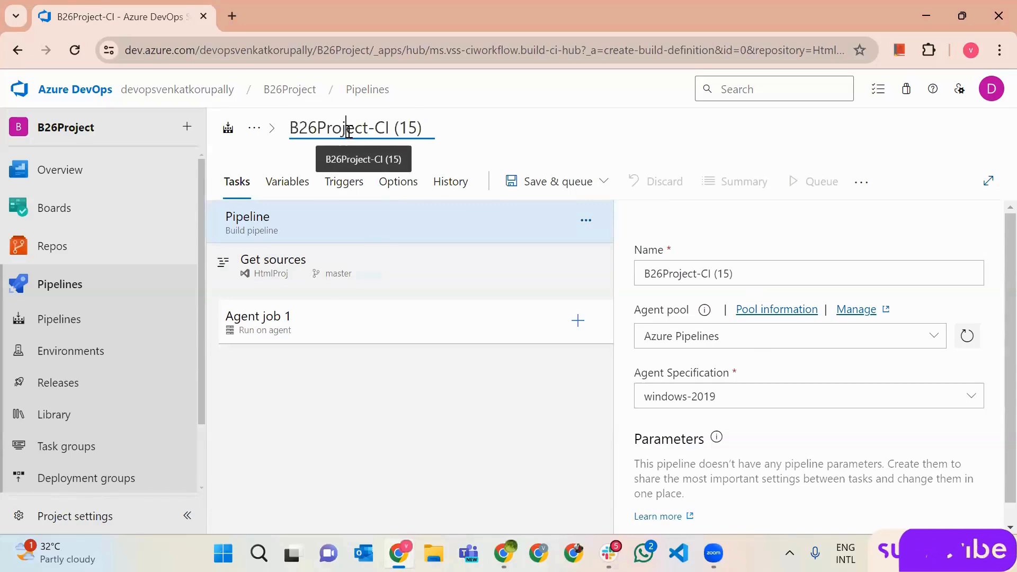
pyautogui.tripleClick(406, 131)
pyautogui.click(408, 130)
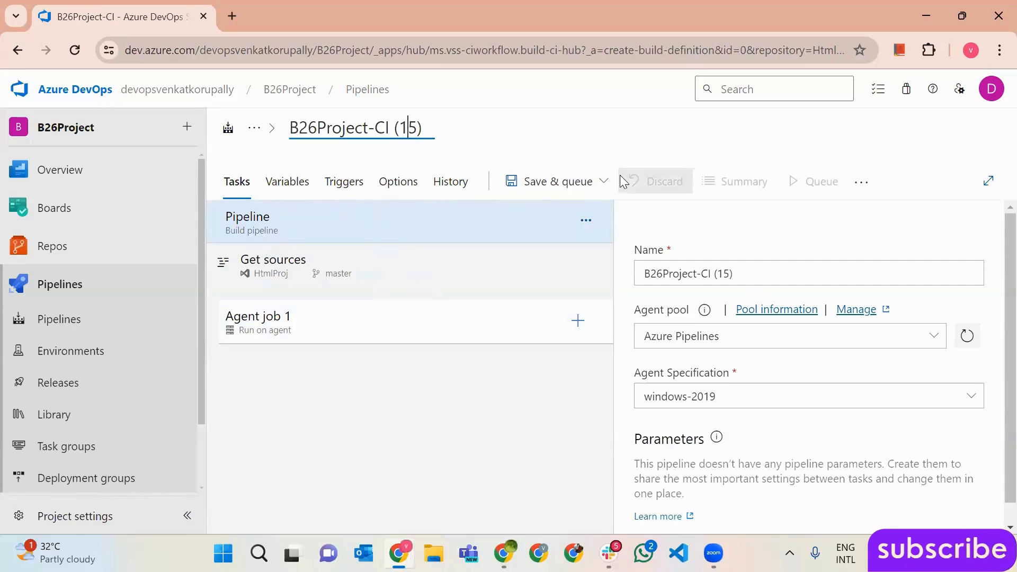
# - Find the Copy files task and add it to Agent job 1
pyautogui.click(577, 321)
pyautogui.write('copy files')
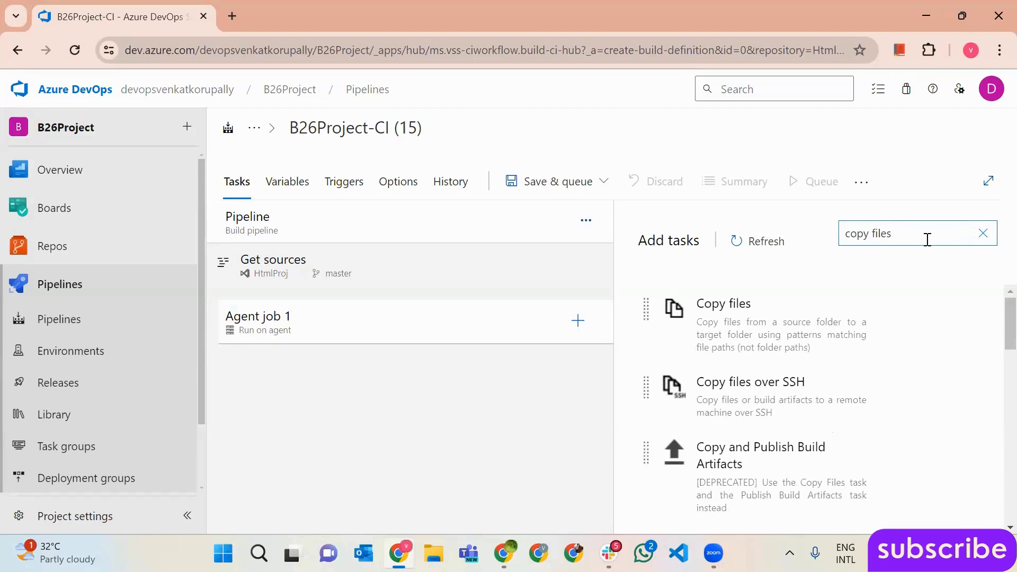
pyautogui.click(854, 313)
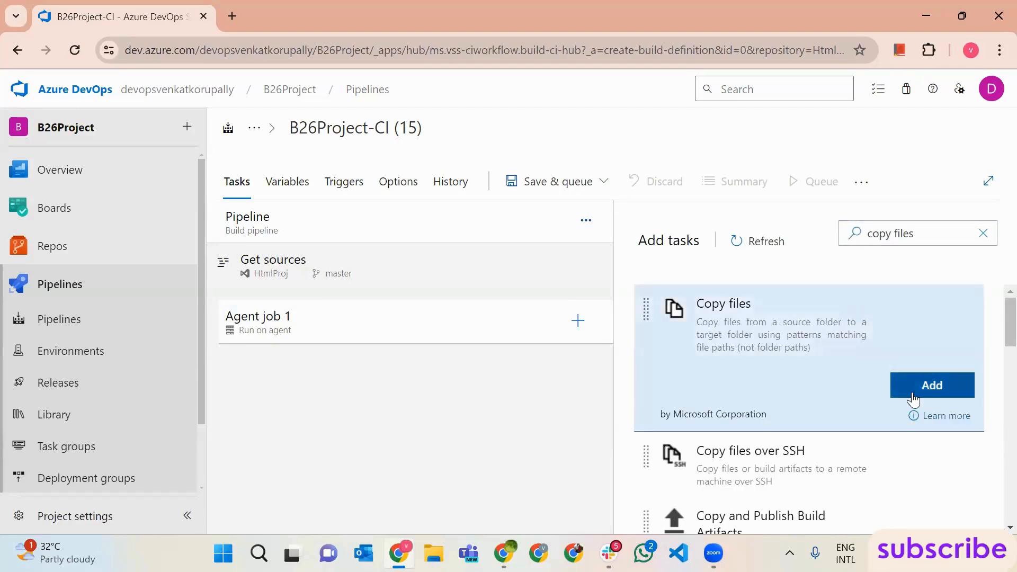
pyautogui.click(912, 397)
# - Find the Publish build artifacts task and add it to Agent job 1 after the Copy Files task
pyautogui.click(984, 233)
pyautogui.write('publish build artf')
pyautogui.press('BackSpace')
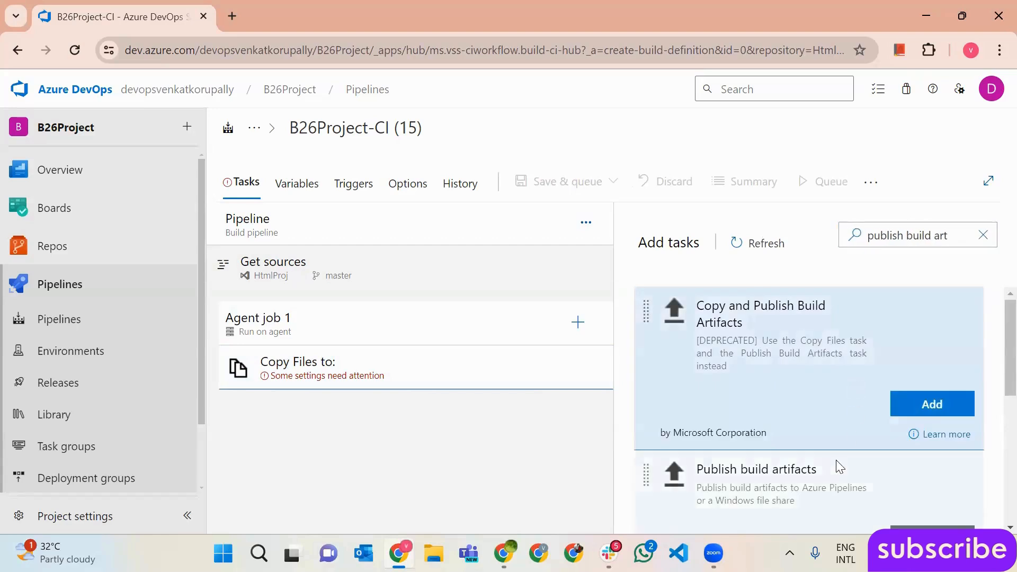
pyautogui.click(931, 469)
# - Review the settings of the Copy Files and Publish Artifact tasks, ending on the Copy Files task
pyautogui.click(416, 375)
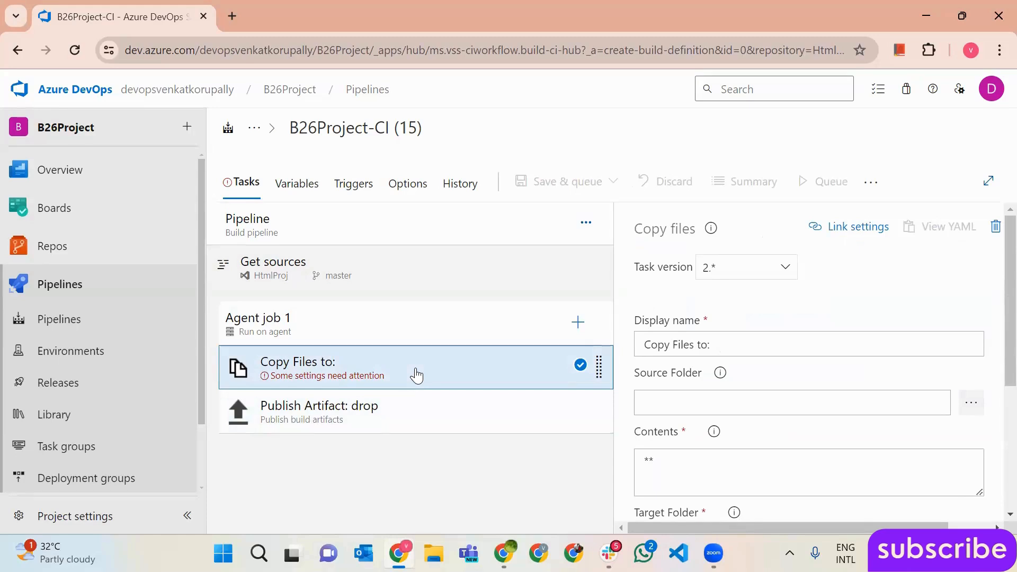
pyautogui.click(396, 427)
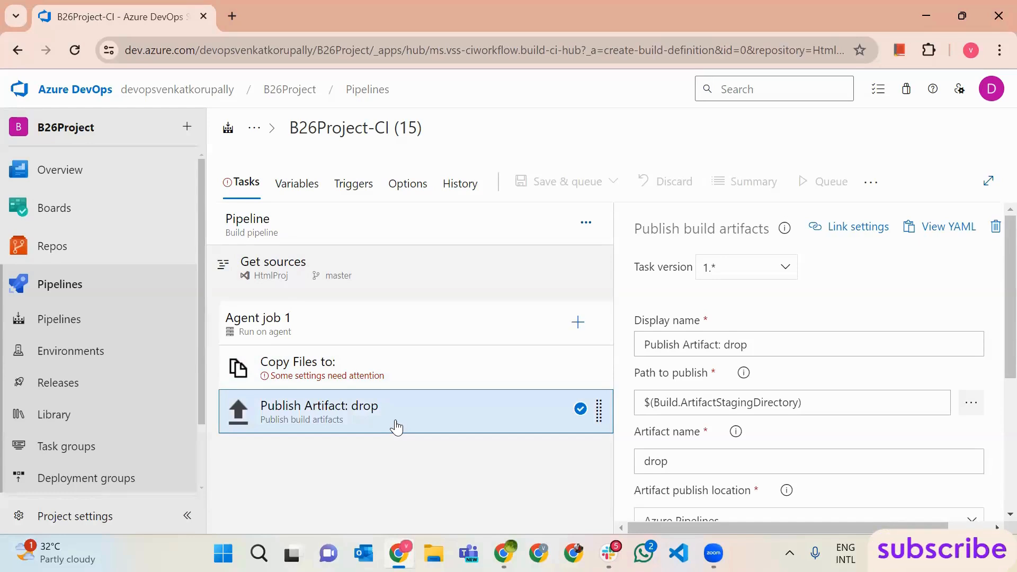
pyautogui.click(406, 366)
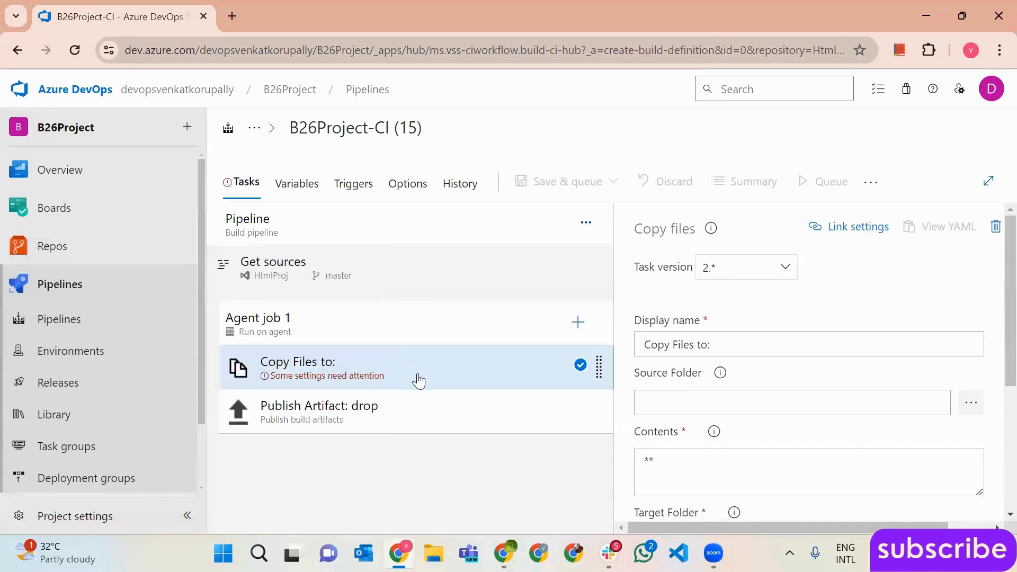
# - Set the Copy Files task's Target Folder to the example variable from its help text, $(build.artifactstagingdirectory)
pyautogui.scroll(-5, 869, 415)
pyautogui.doubleClick(650, 233)
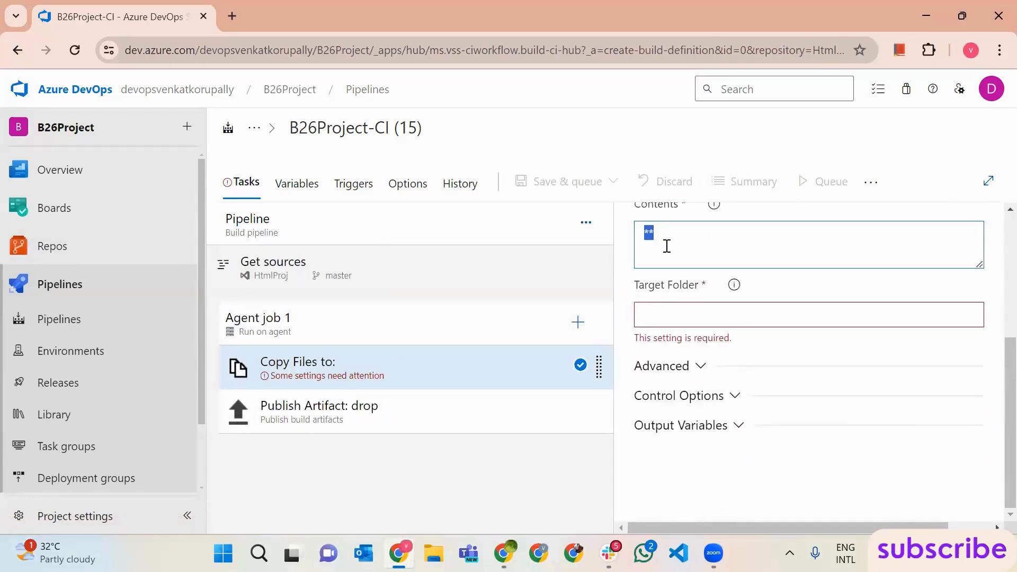
pyautogui.click(734, 285)
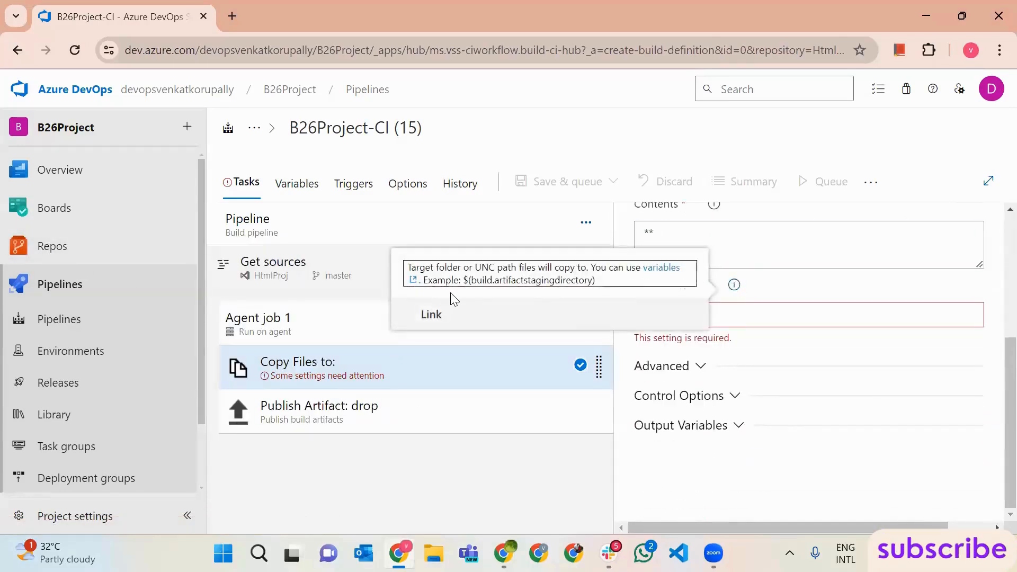
pyautogui.moveTo(462, 285); pyautogui.dragTo(609, 289)
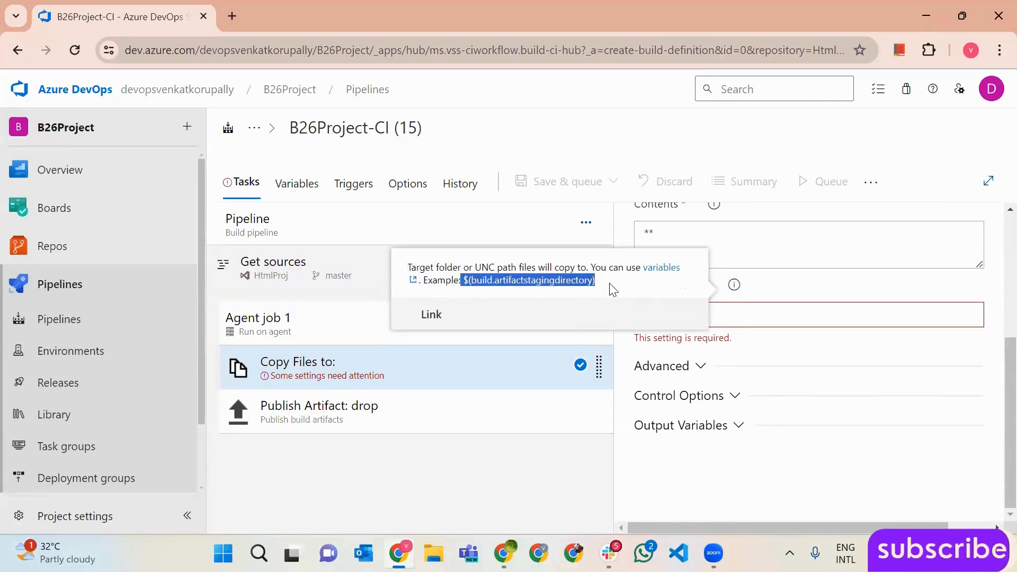
pyautogui.click(788, 312)
pyautogui.hotkey('ctrl', 'v')
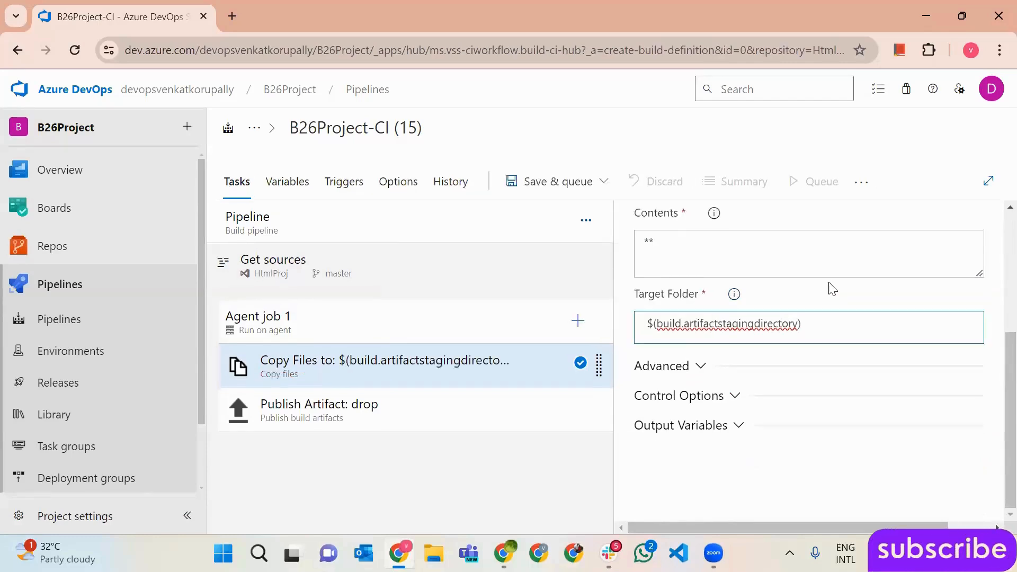
# - Point out the variable entered as the Copy Files task's Target Folder
pyautogui.tripleClick(706, 331)
pyautogui.click(873, 345)
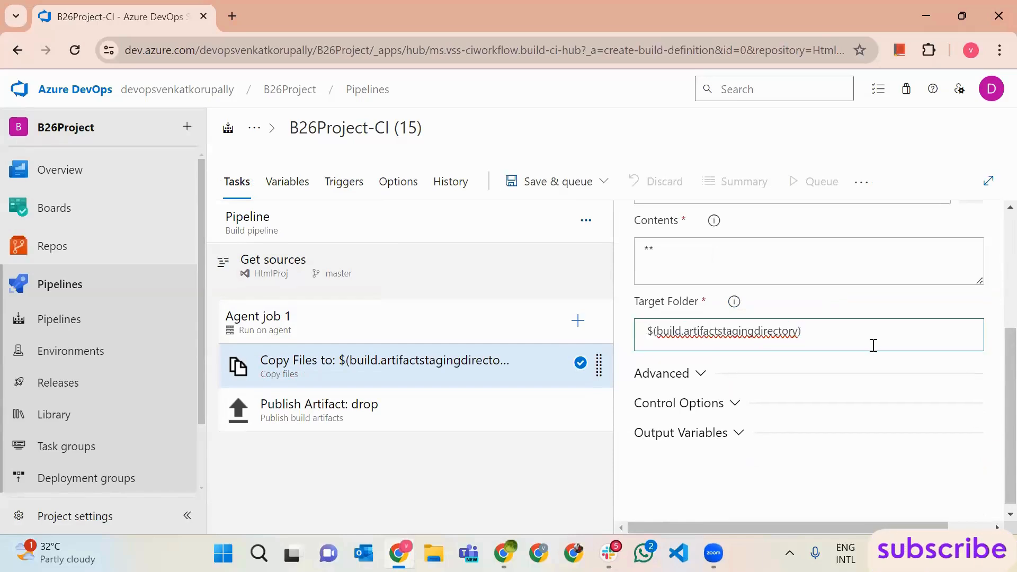
pyautogui.tripleClick(824, 336)
pyautogui.click(835, 342)
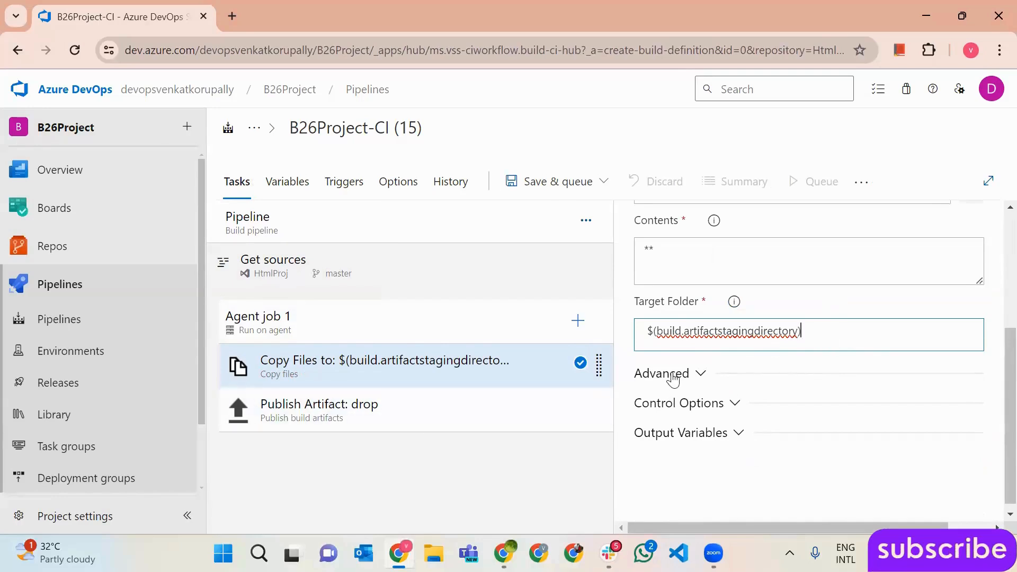
pyautogui.moveTo(806, 329); pyautogui.dragTo(648, 344)
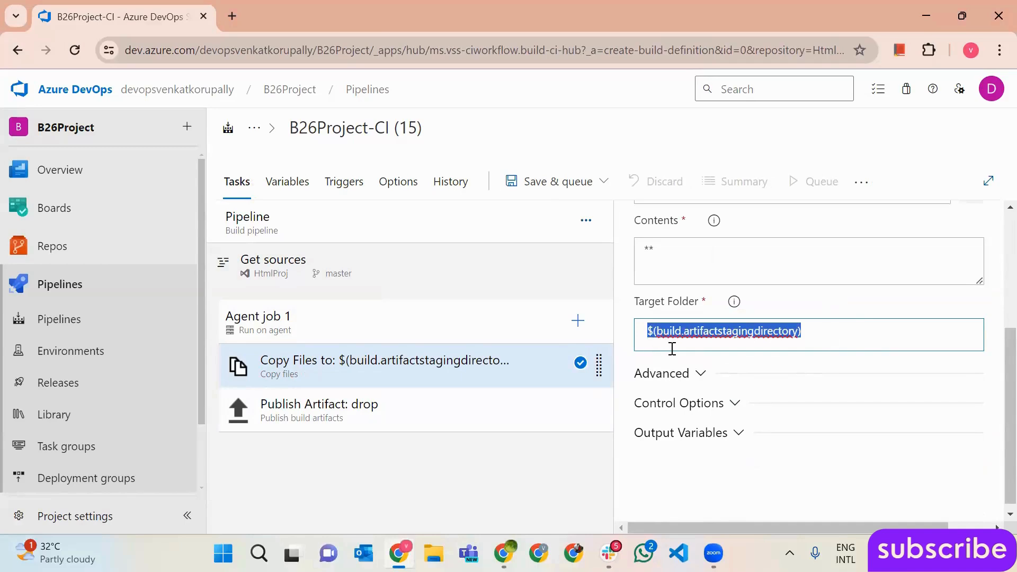
pyautogui.click(852, 324)
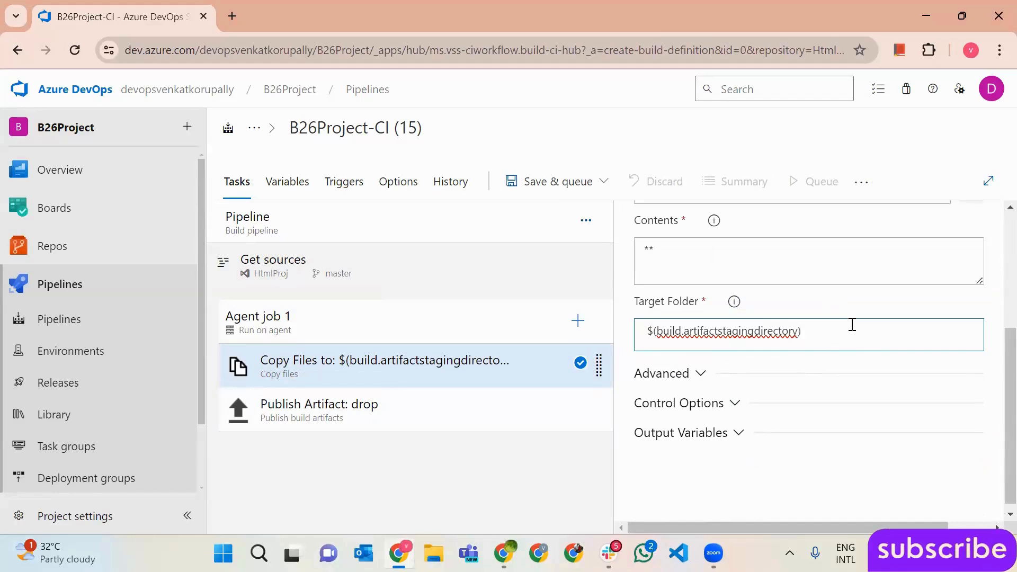
pyautogui.moveTo(851, 325); pyautogui.dragTo(626, 343)
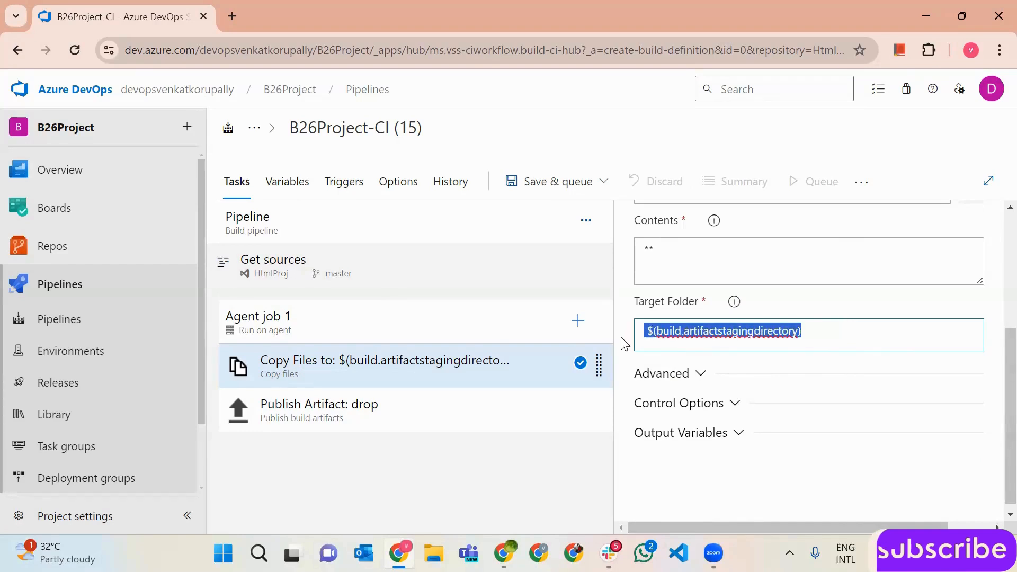
pyautogui.click(878, 332)
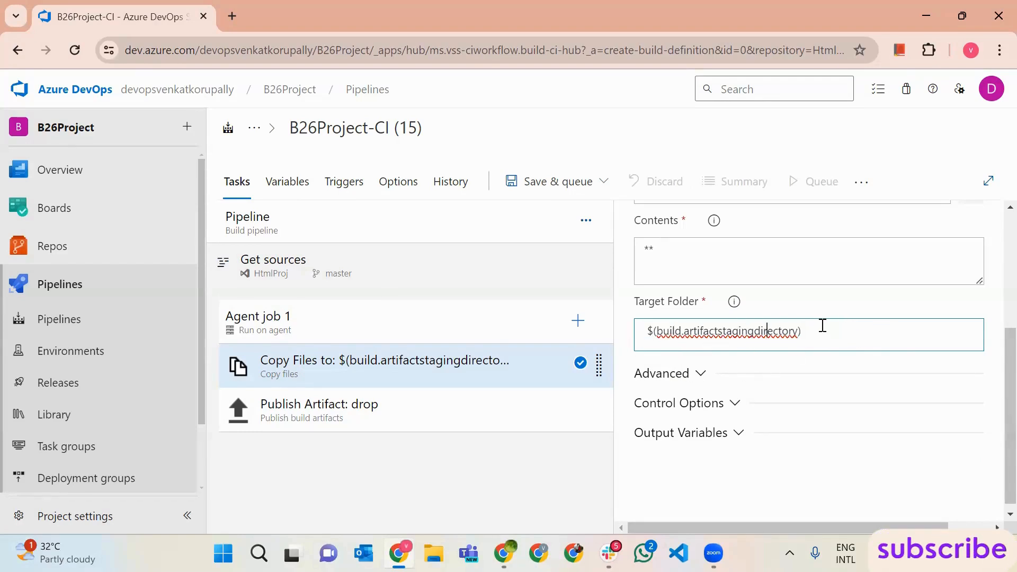
pyautogui.moveTo(822, 333); pyautogui.dragTo(641, 339)
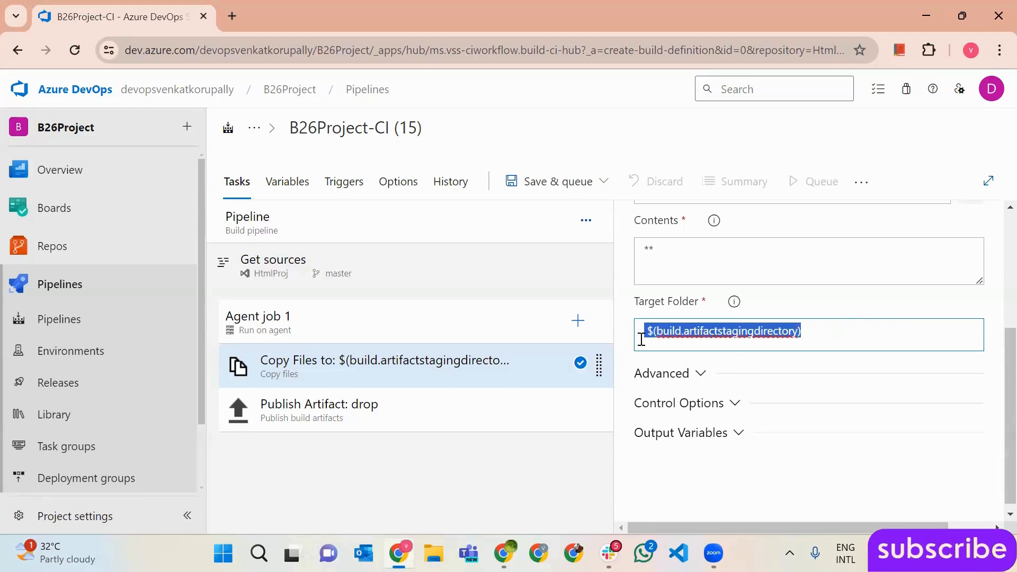
pyautogui.click(413, 377)
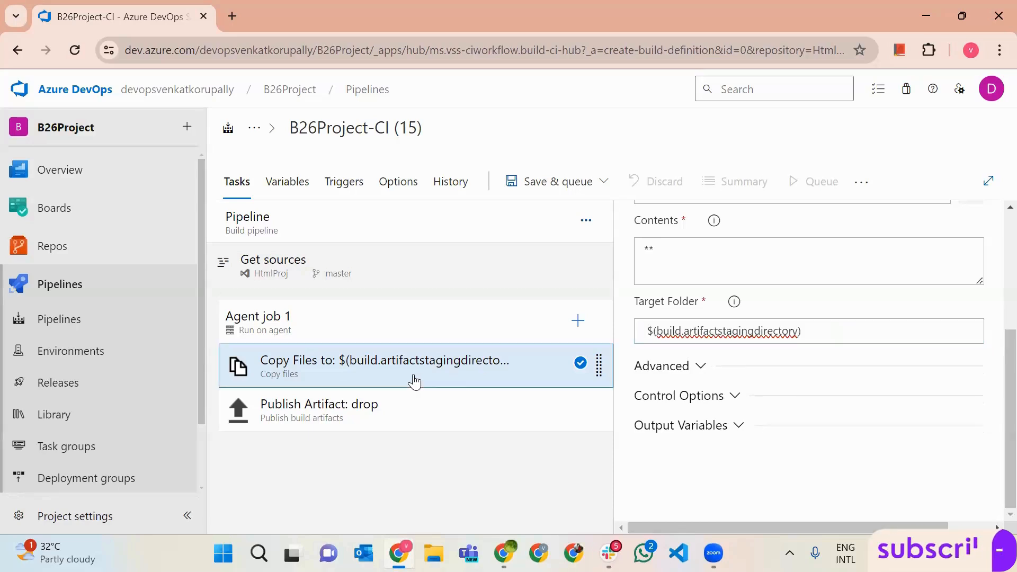
# - Copy the Target Folder value $(build.artifactstagingdirectory) into the Publish Artifact task's Path to publish
pyautogui.tripleClick(758, 333)
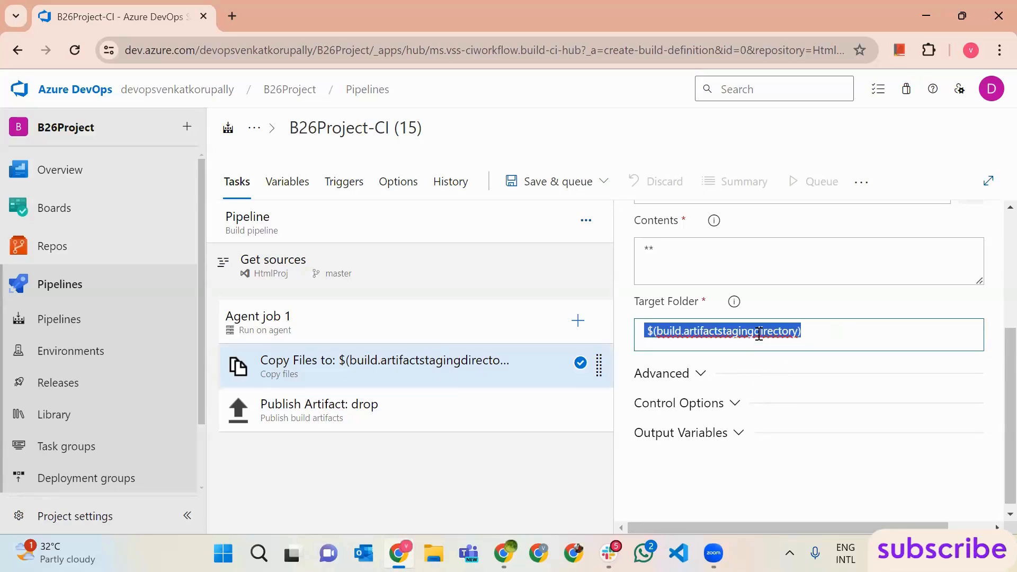
pyautogui.click(429, 418)
pyautogui.scroll(3, 771, 291)
pyautogui.click(806, 350)
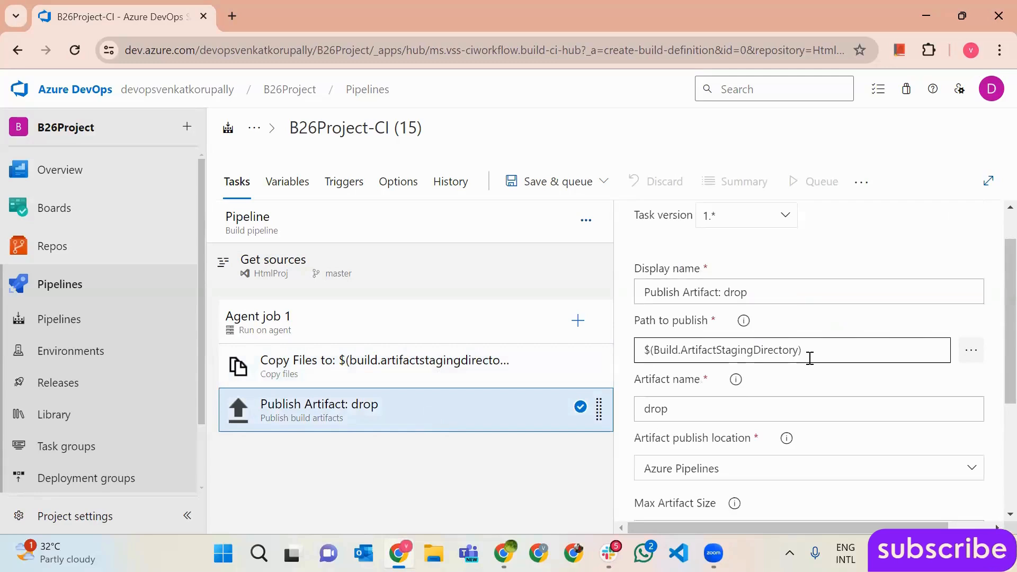
pyautogui.hotkey('ctrl', 'a')
pyautogui.hotkey('ctrl', 'v')
pyautogui.doubleClick(652, 408)
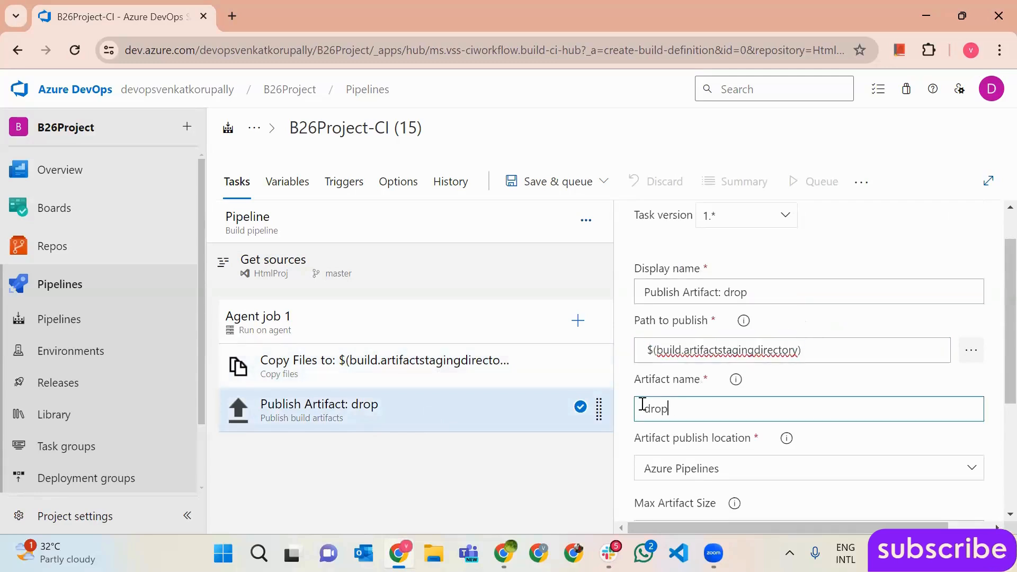
pyautogui.tripleClick(688, 349)
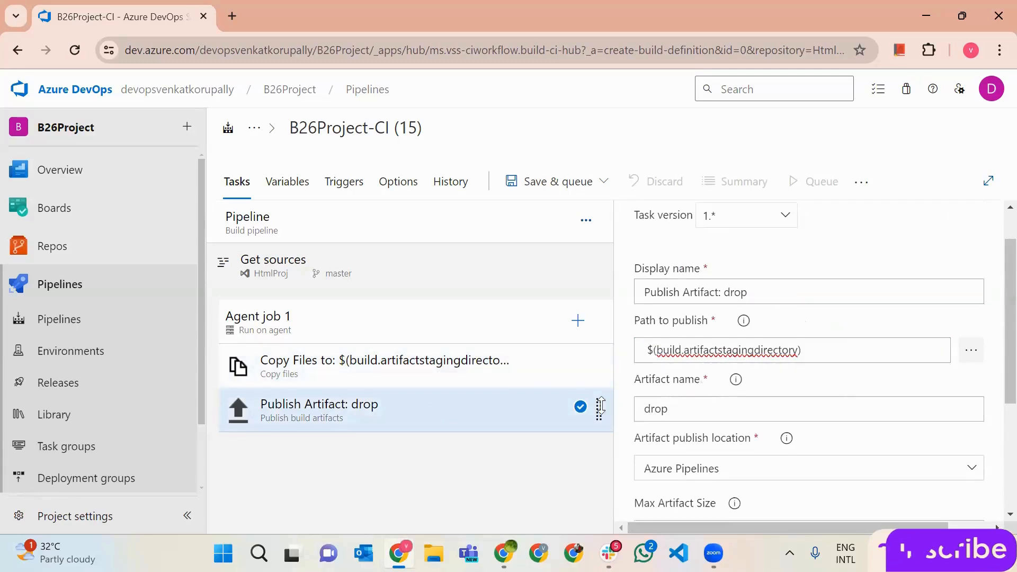
# - Compare the Copy Files task's Target Folder with the Publish Artifact task's Path to publish and artifact name
pyautogui.click(493, 381)
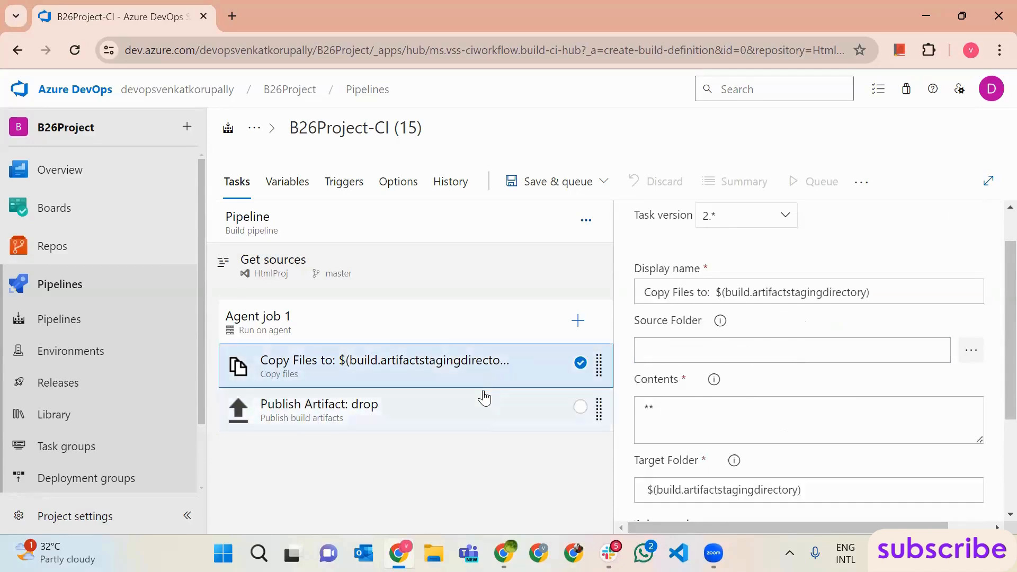
pyautogui.click(482, 398)
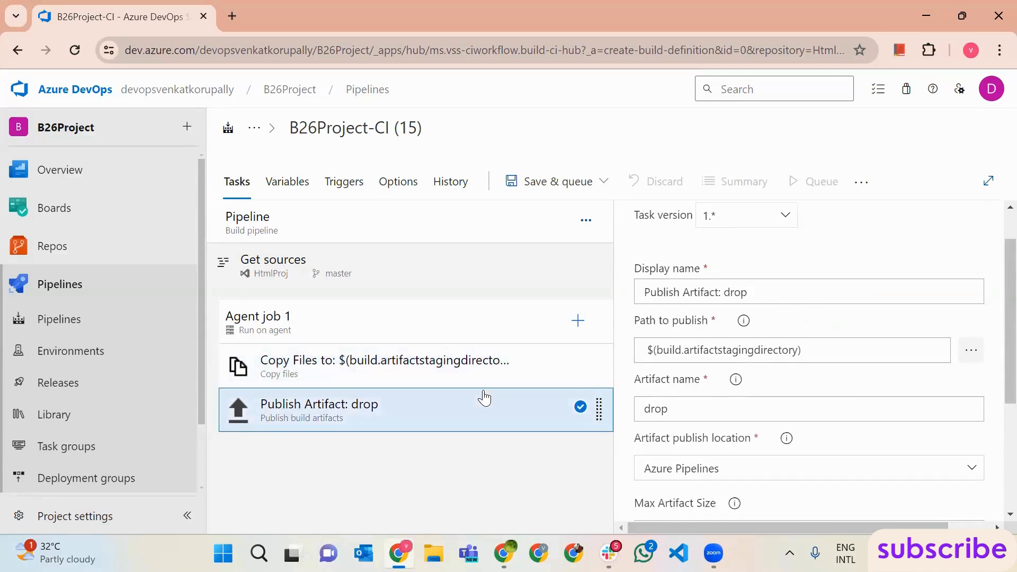
pyautogui.click(435, 373)
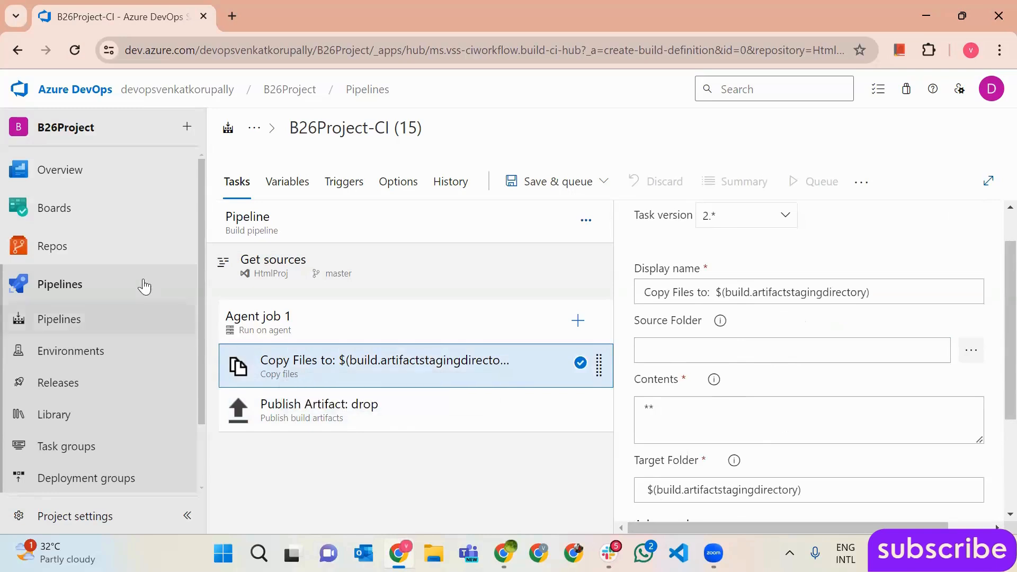
pyautogui.scroll(-3, 782, 409)
pyautogui.click(778, 410)
pyautogui.hotkey('ctrl', 'a')
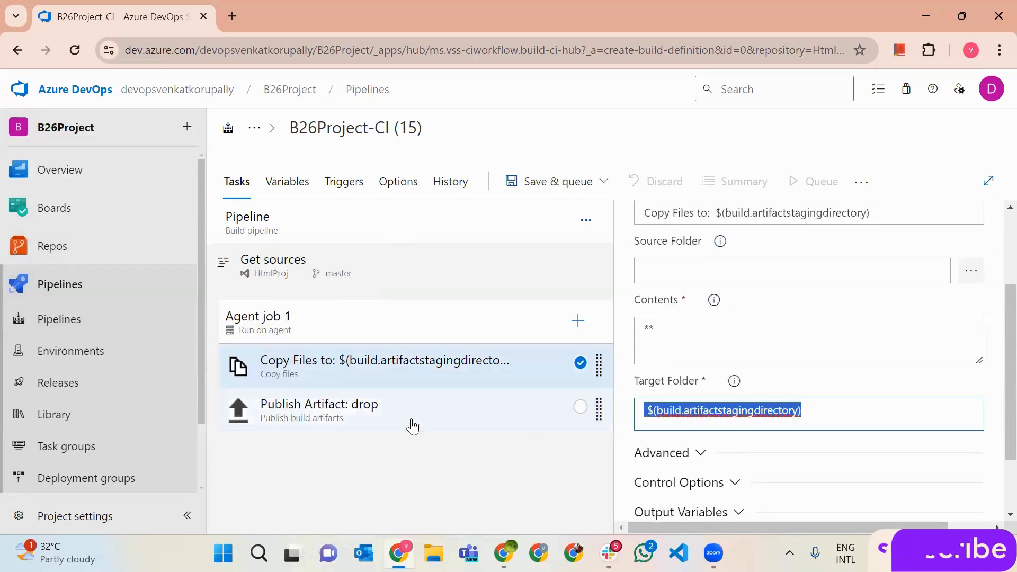
pyautogui.click(413, 426)
pyautogui.moveTo(697, 323); pyautogui.dragTo(637, 324)
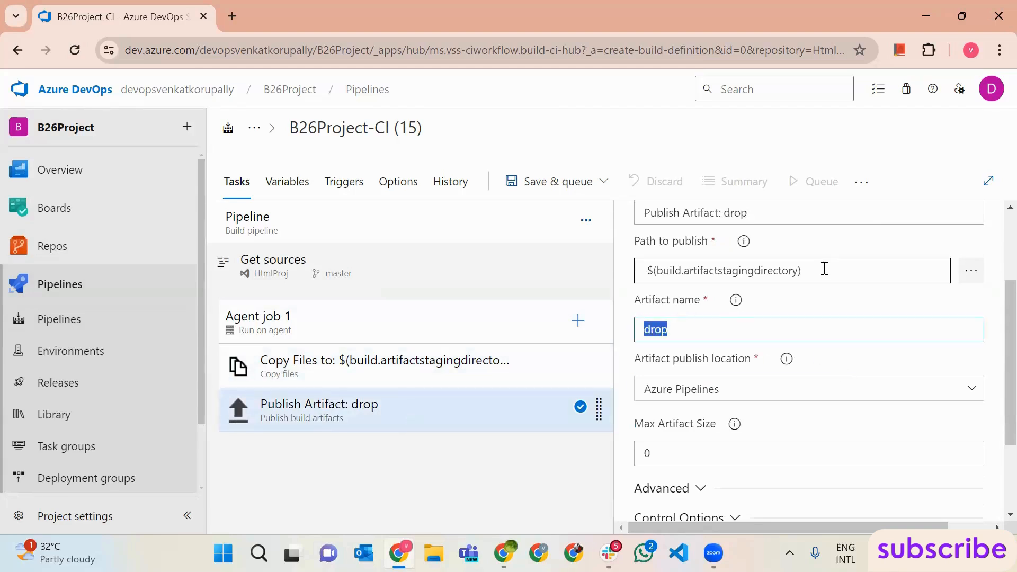
pyautogui.moveTo(824, 268); pyautogui.dragTo(633, 281)
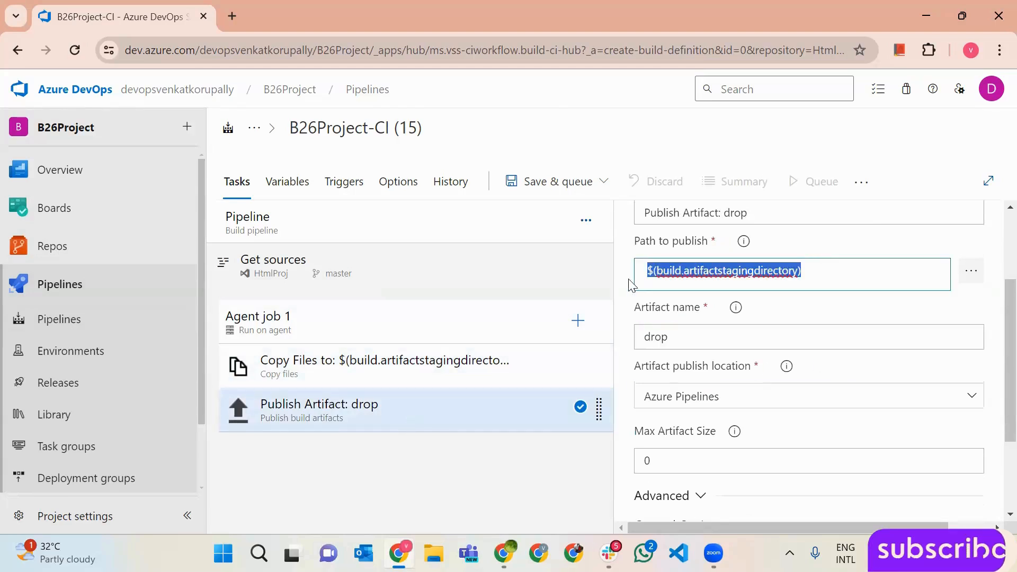
pyautogui.click(806, 246)
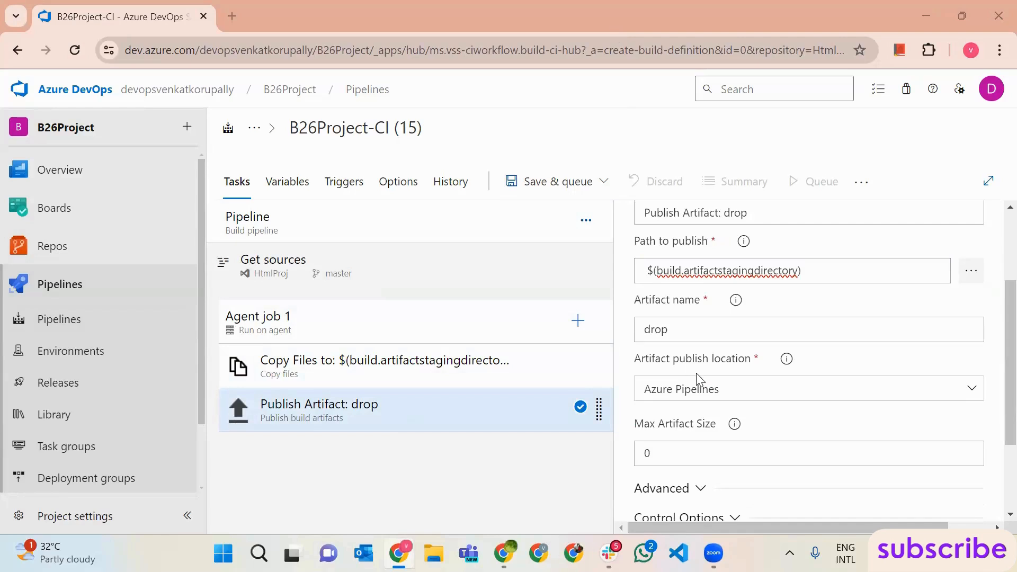
# - Save and queue the pipeline, running it with the default agent pool, specification and branch
pyautogui.click(586, 173)
pyautogui.click(592, 215)
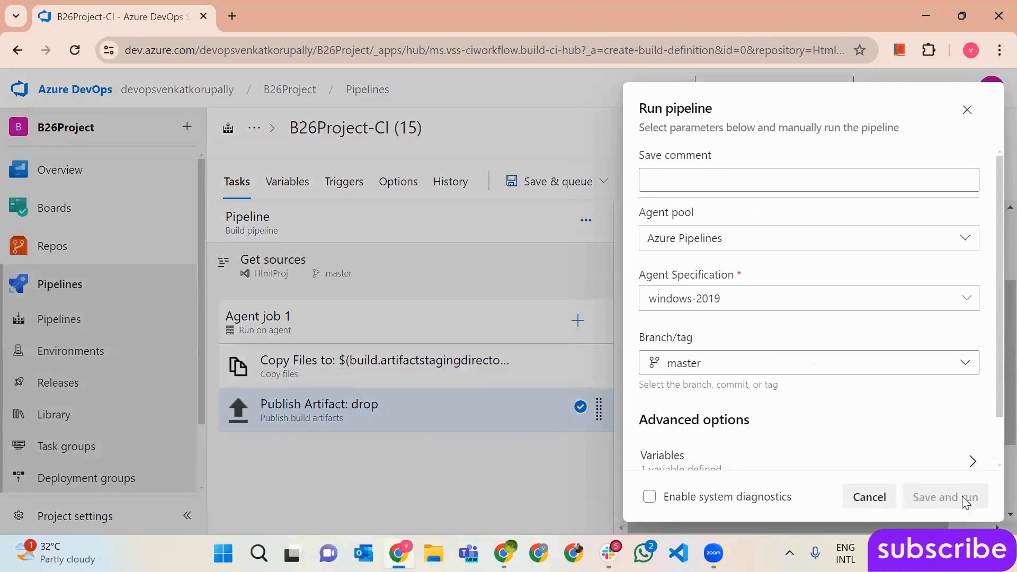
pyautogui.click(963, 499)
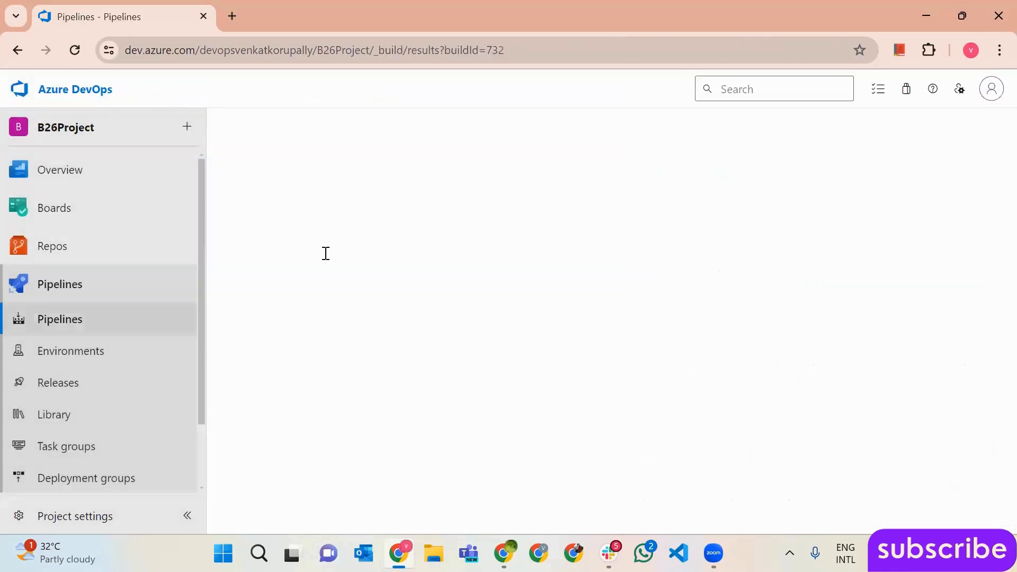
# - Open the run's Agent job 1 and inspect its agent status and the Initialize job log
pyautogui.click(358, 457)
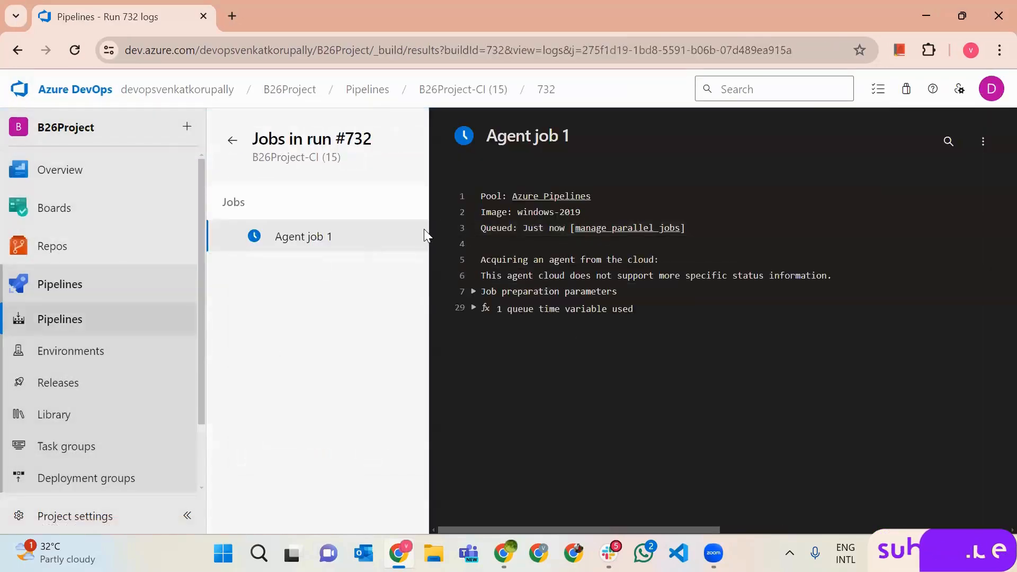
pyautogui.moveTo(481, 262); pyautogui.dragTo(668, 264)
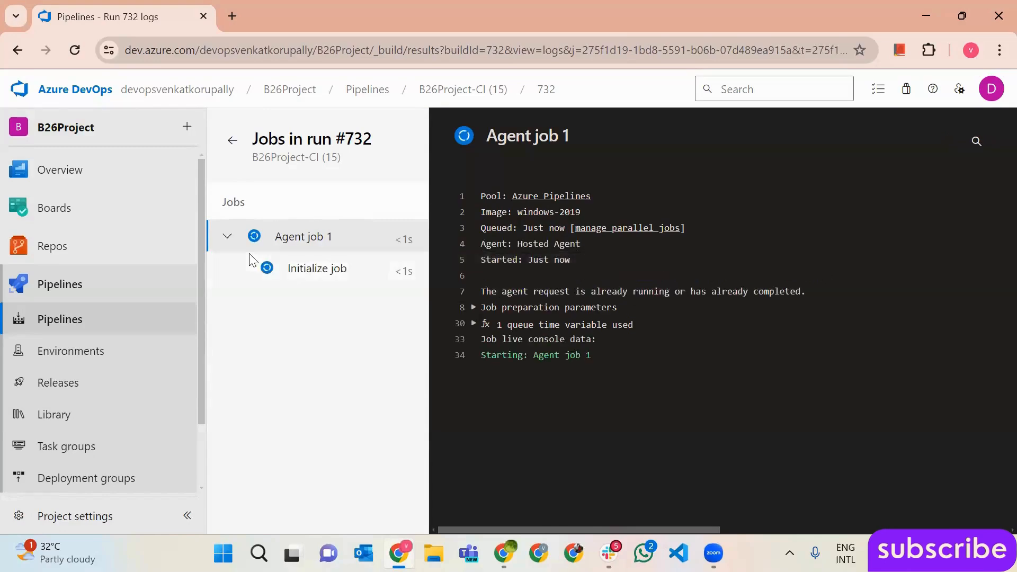
pyautogui.click(311, 275)
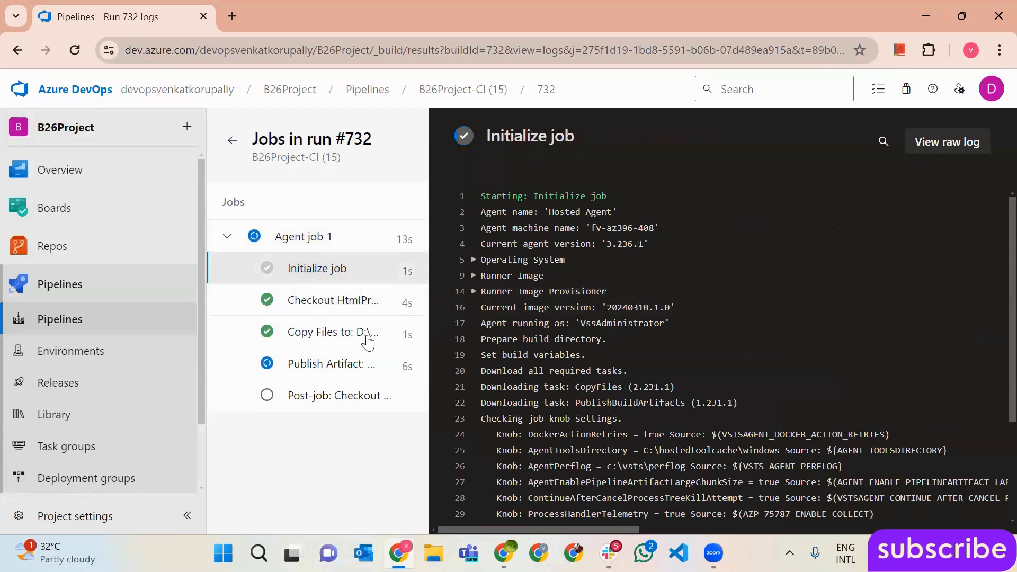
# - Inspect the Checkout HtmlProj task, pointing out its repository and branch, and open the HtmlProj repository files
pyautogui.click(318, 306)
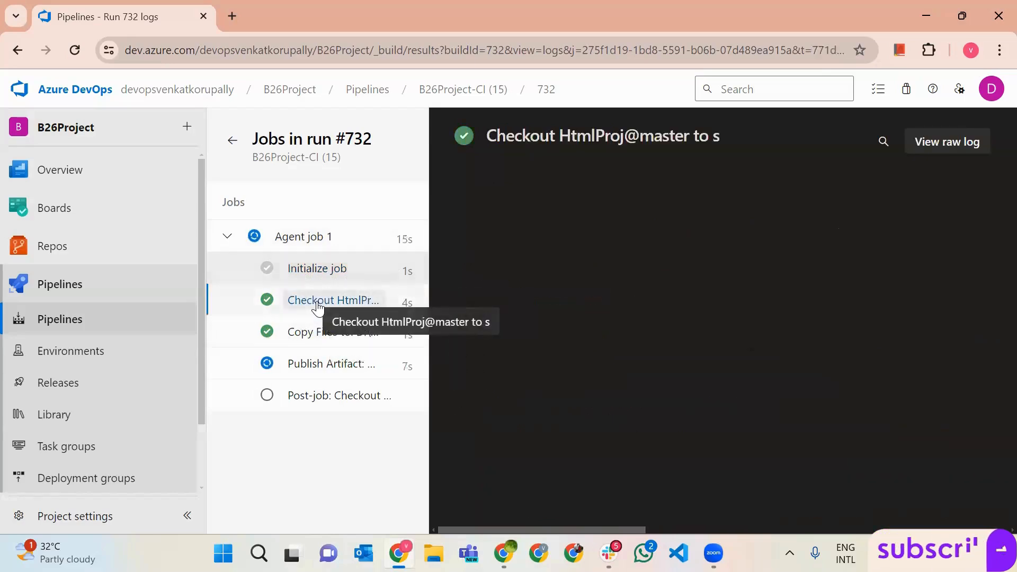
pyautogui.moveTo(334, 317); pyautogui.dragTo(364, 324)
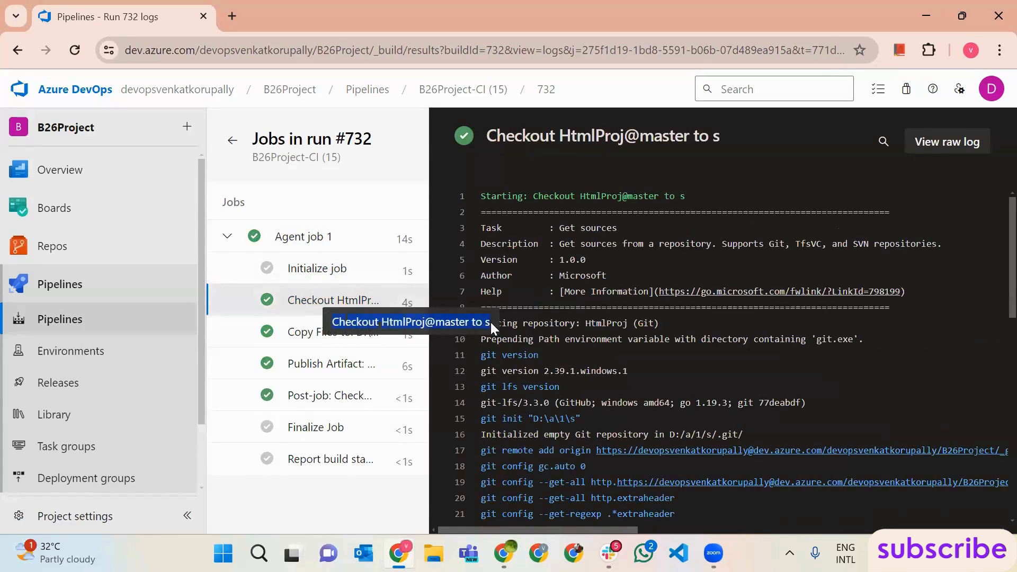
pyautogui.moveTo(491, 322); pyautogui.dragTo(463, 324)
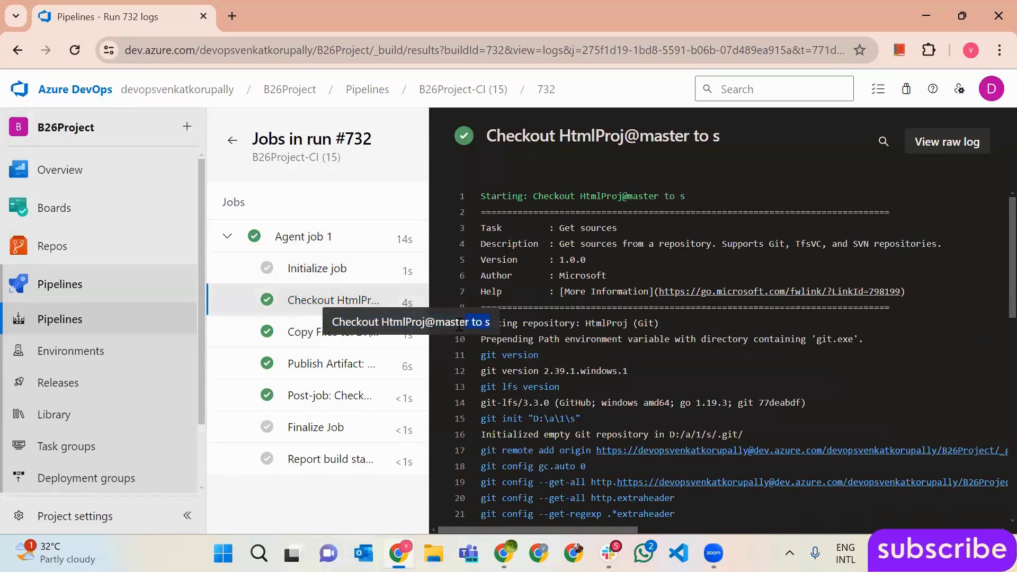
pyautogui.hotkey('ctrl', 'a')
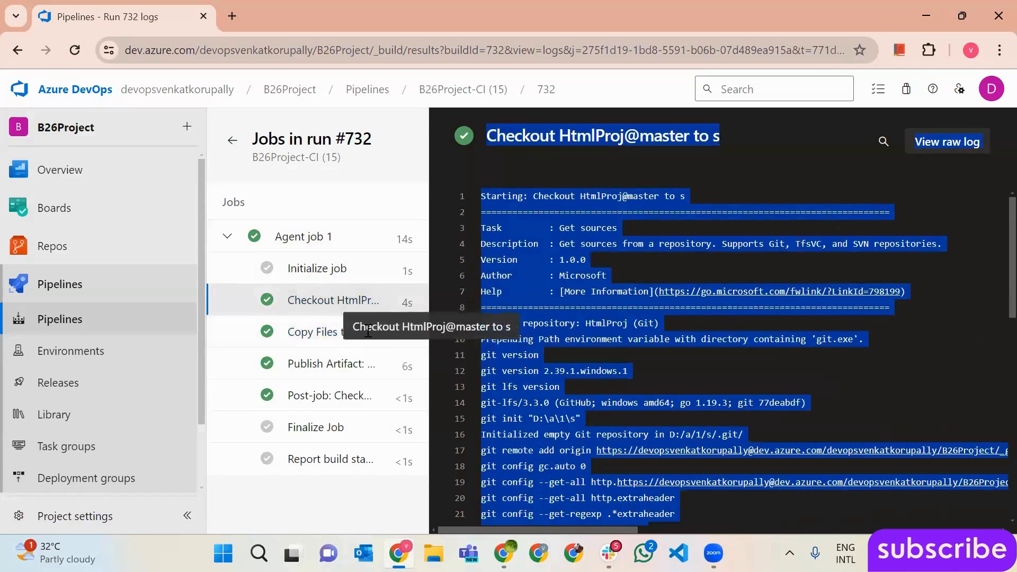
pyautogui.click(405, 327)
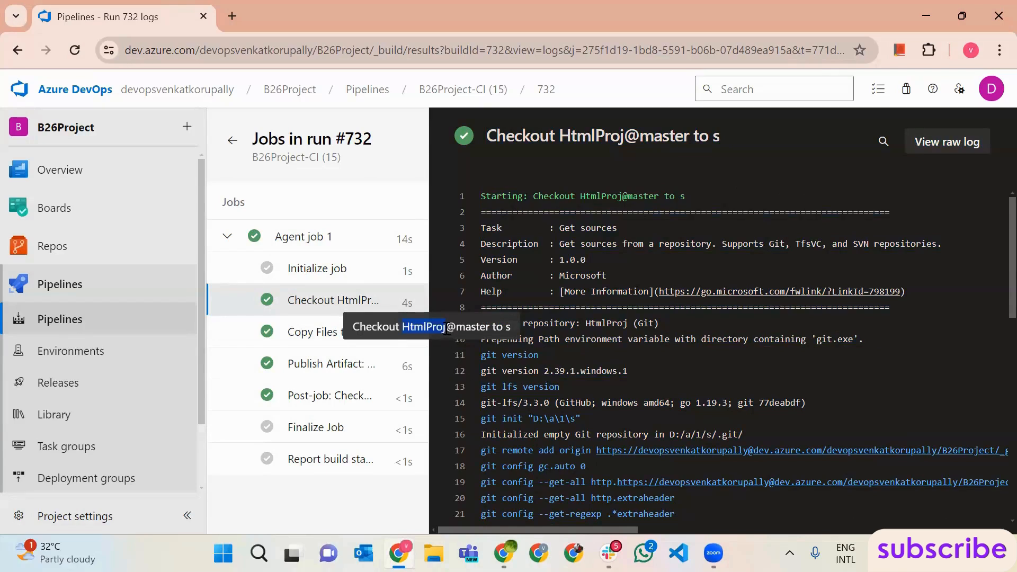
pyautogui.moveTo(457, 330); pyautogui.dragTo(489, 333)
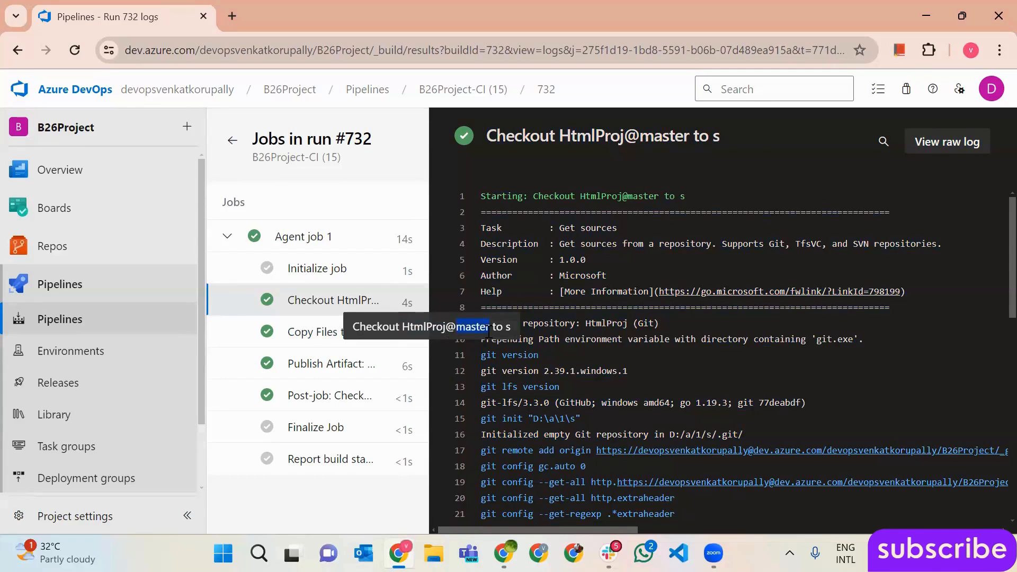
pyautogui.click(53, 246)
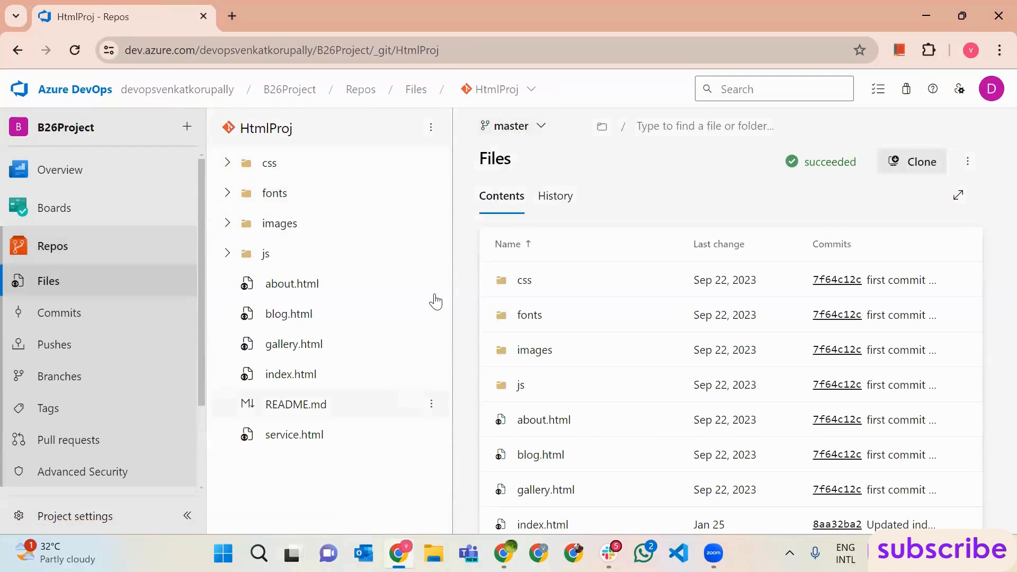
# - Compare the HtmlProj repository's files on the main branch with those on the master branch
pyautogui.click(506, 128)
pyautogui.click(522, 218)
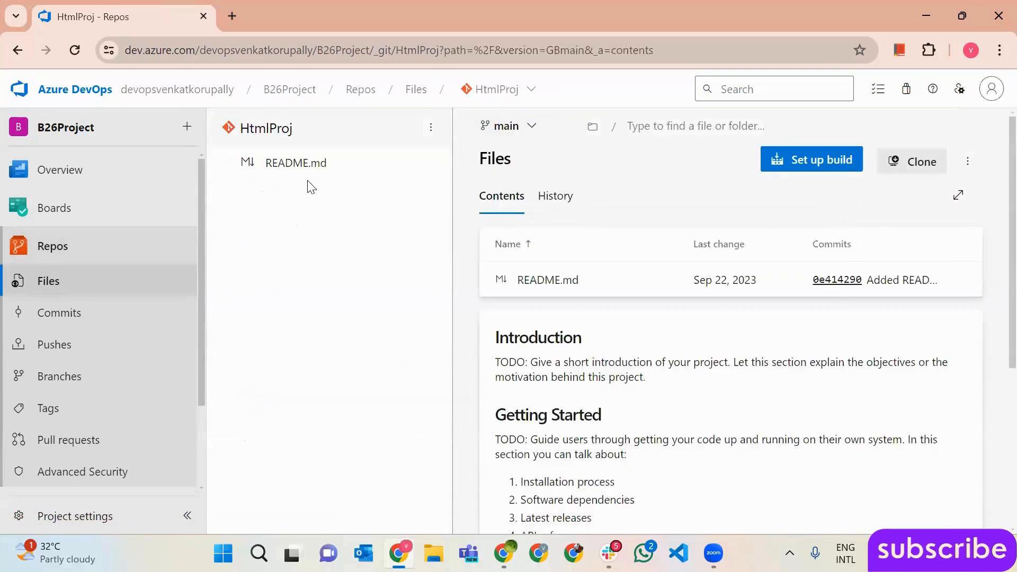
pyautogui.click(526, 127)
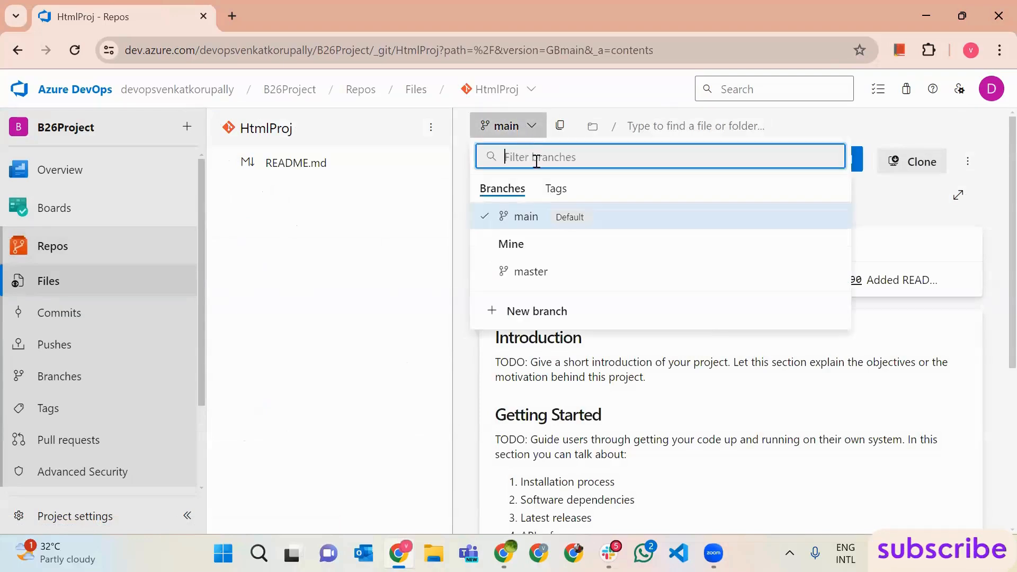
pyautogui.click(552, 279)
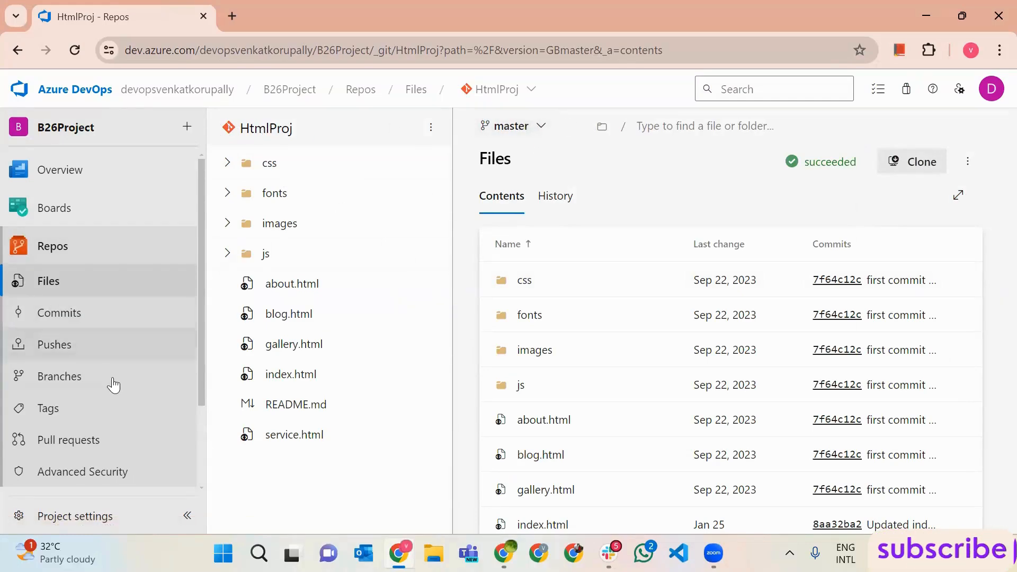
# - Return to run #732 of the B26Project-CI (15) pipeline and open the Checkout HtmlProj log in Agent job 1
pyautogui.scroll(-2, 108, 379)
pyautogui.click(97, 415)
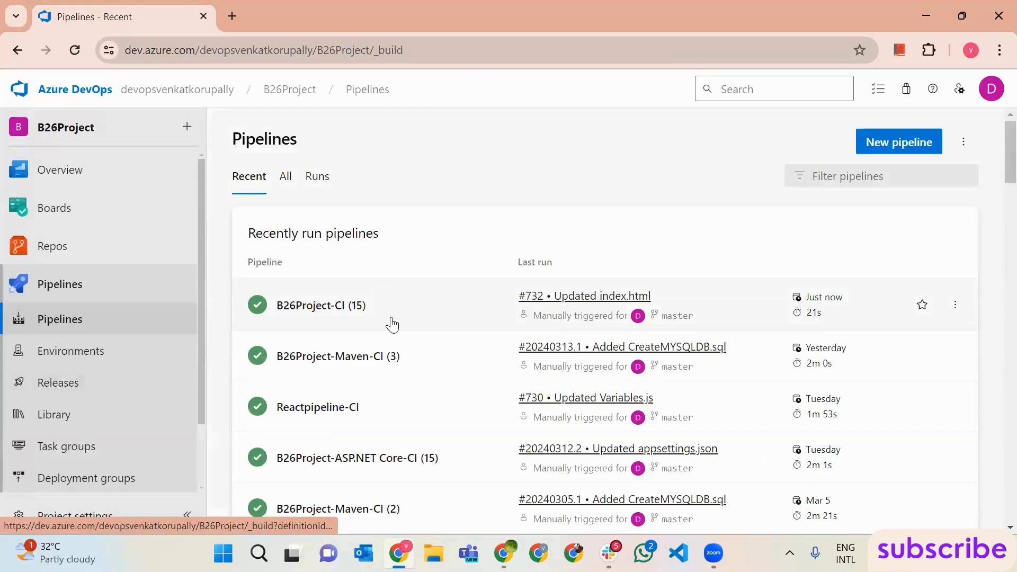
pyautogui.click(392, 324)
pyautogui.click(575, 269)
pyautogui.scroll(-1, 390, 507)
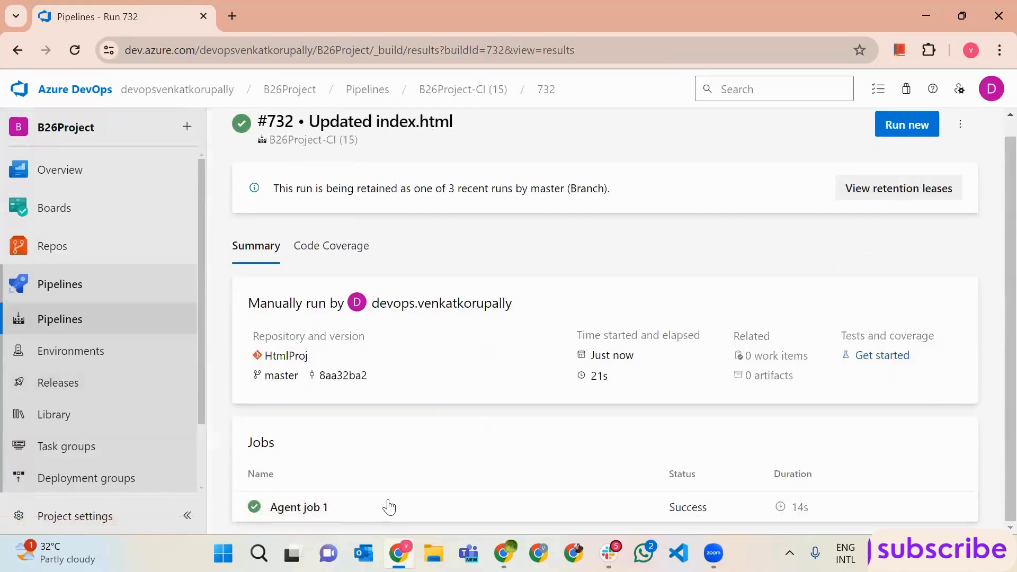
pyautogui.click(390, 507)
pyautogui.click(335, 308)
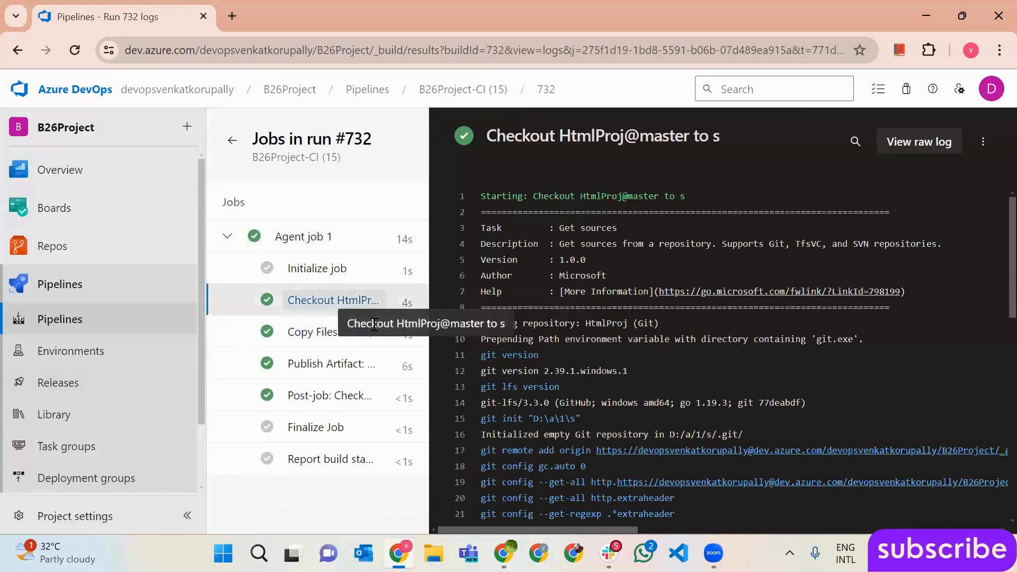
# - Examine the checkout log's repository sync and highlight the source directory path in the git init line
pyautogui.moveTo(396, 325); pyautogui.dragTo(485, 327)
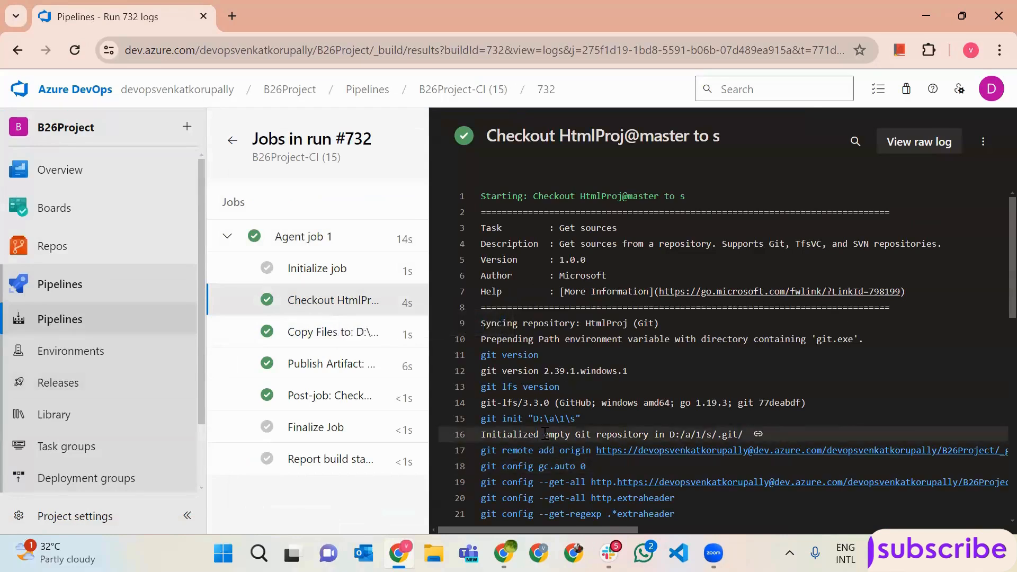
pyautogui.moveTo(537, 420); pyautogui.dragTo(576, 423)
pyautogui.click(537, 421)
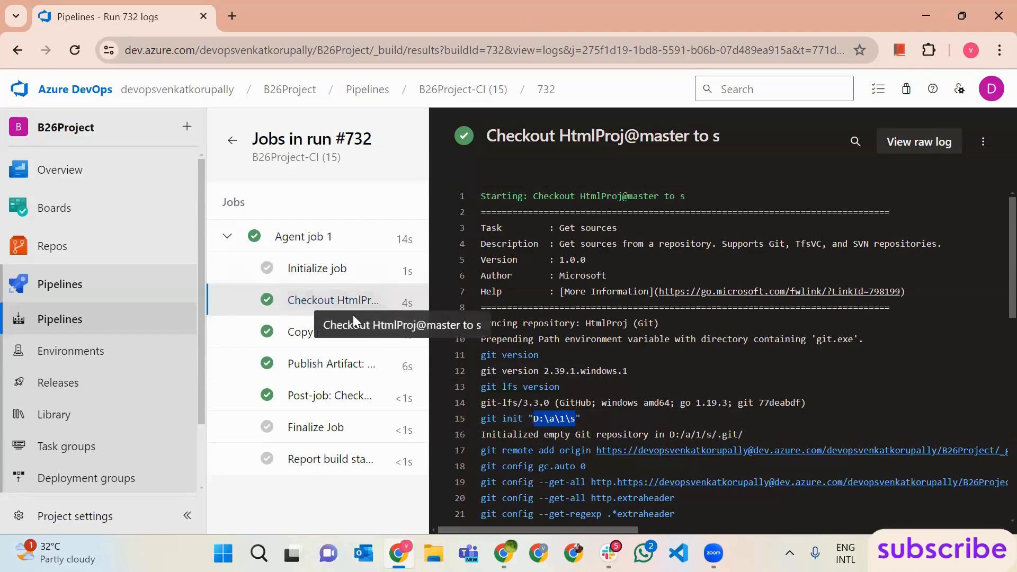
pyautogui.moveTo(373, 325); pyautogui.dragTo(472, 339)
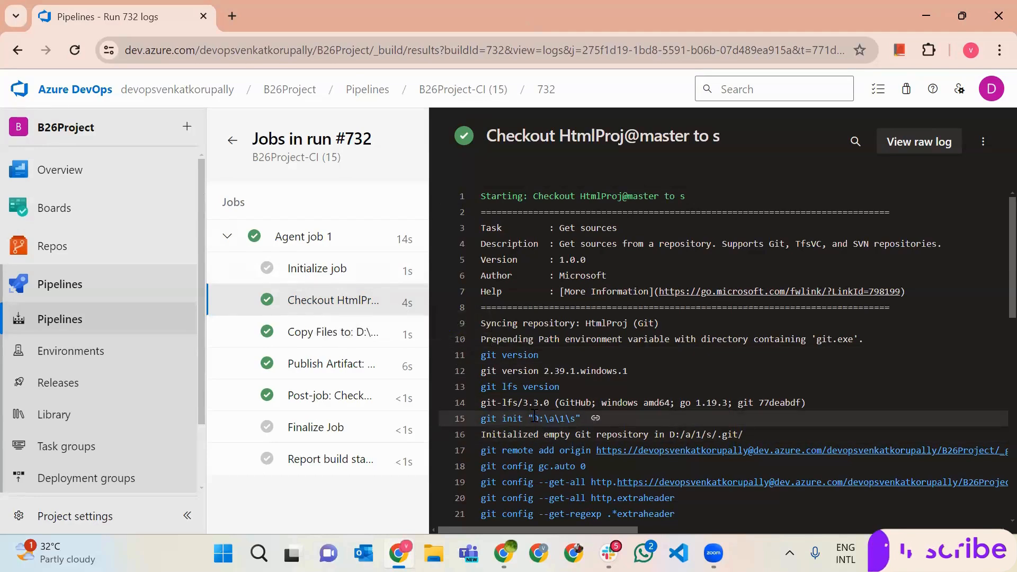
pyautogui.moveTo(534, 415); pyautogui.dragTo(576, 423)
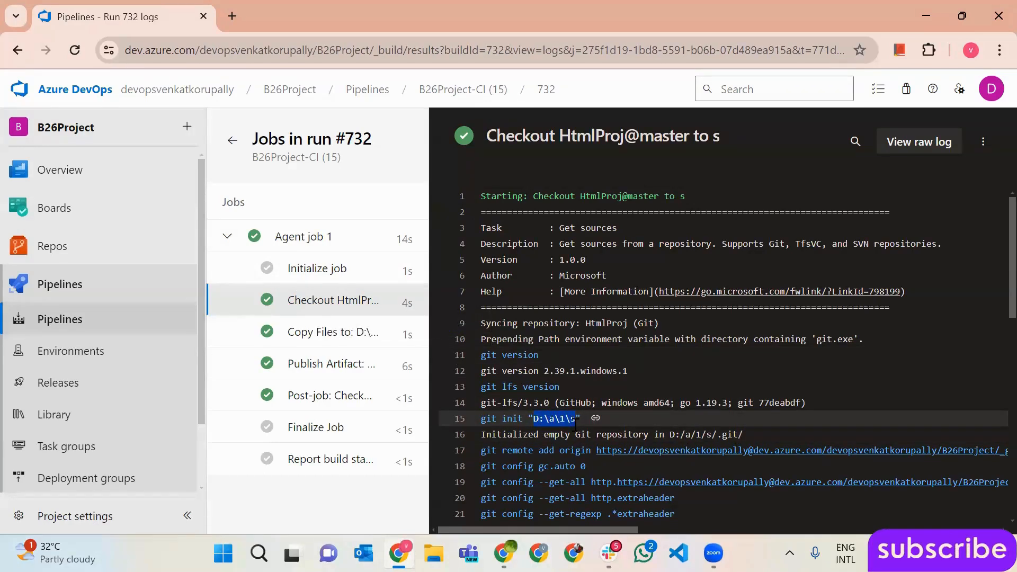
pyautogui.click(573, 419)
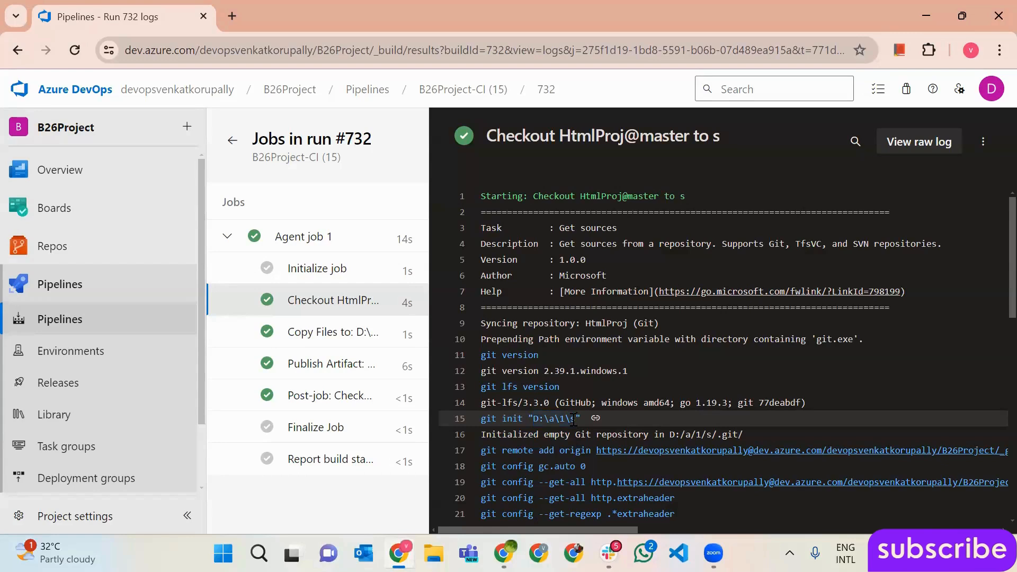
# - Open the Copy Files log and highlight the source and destination paths in its first copying line
pyautogui.click(322, 338)
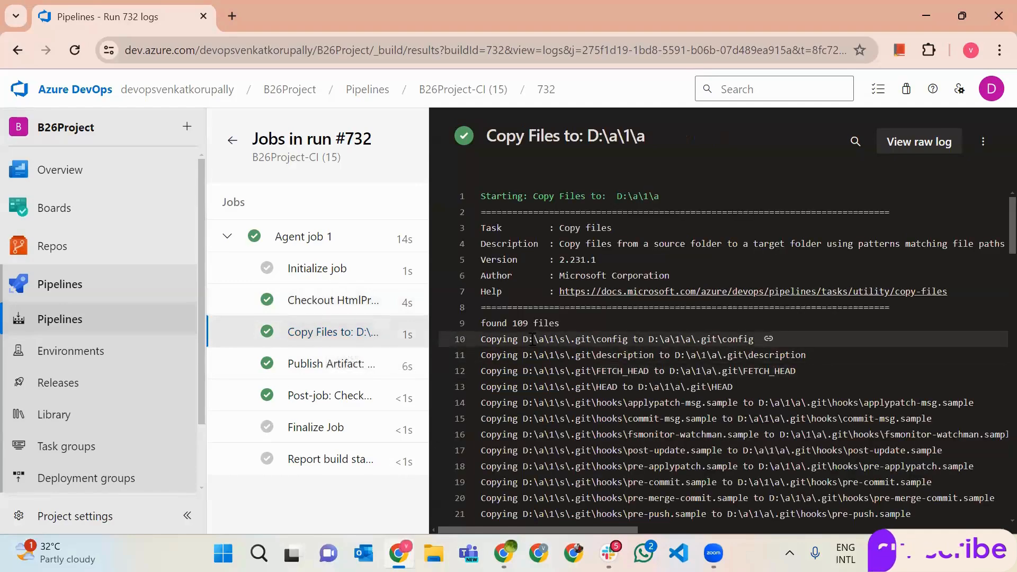
pyautogui.moveTo(523, 340); pyautogui.dragTo(565, 340)
pyautogui.moveTo(648, 340); pyautogui.dragTo(695, 340)
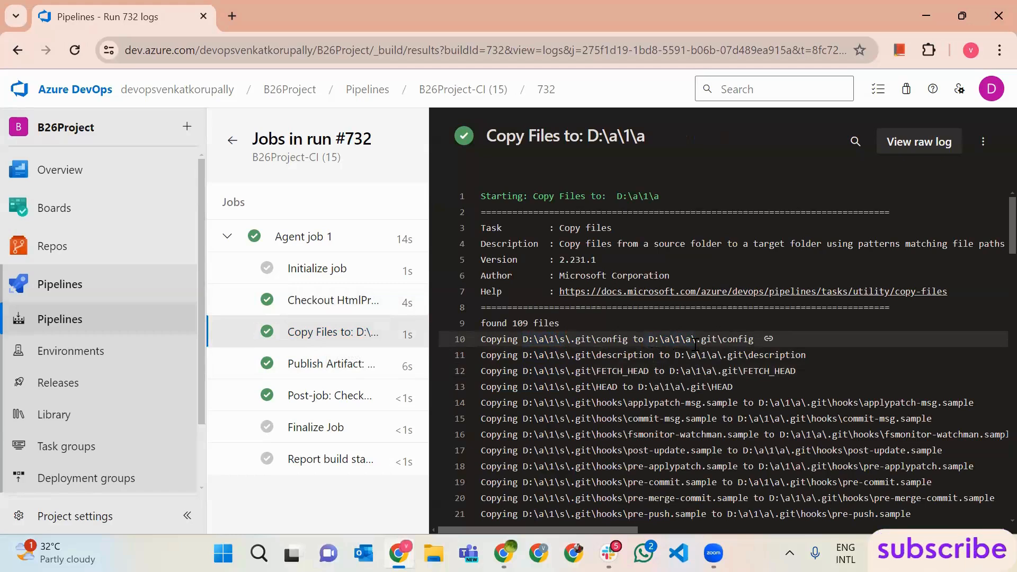
pyautogui.moveTo(522, 339); pyautogui.dragTo(695, 339)
pyautogui.click(694, 340)
pyautogui.moveTo(519, 339); pyautogui.dragTo(812, 339)
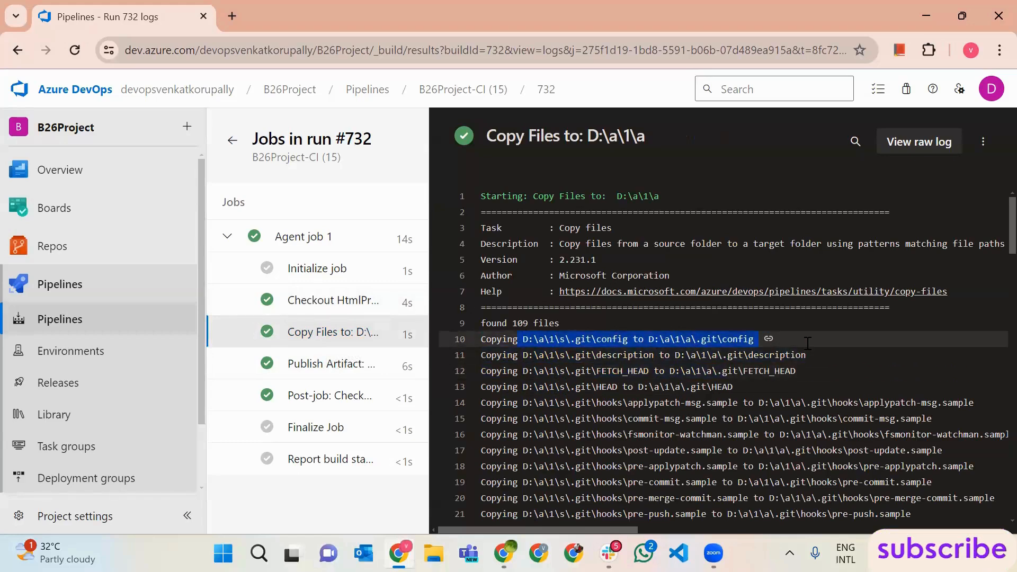
pyautogui.click(566, 371)
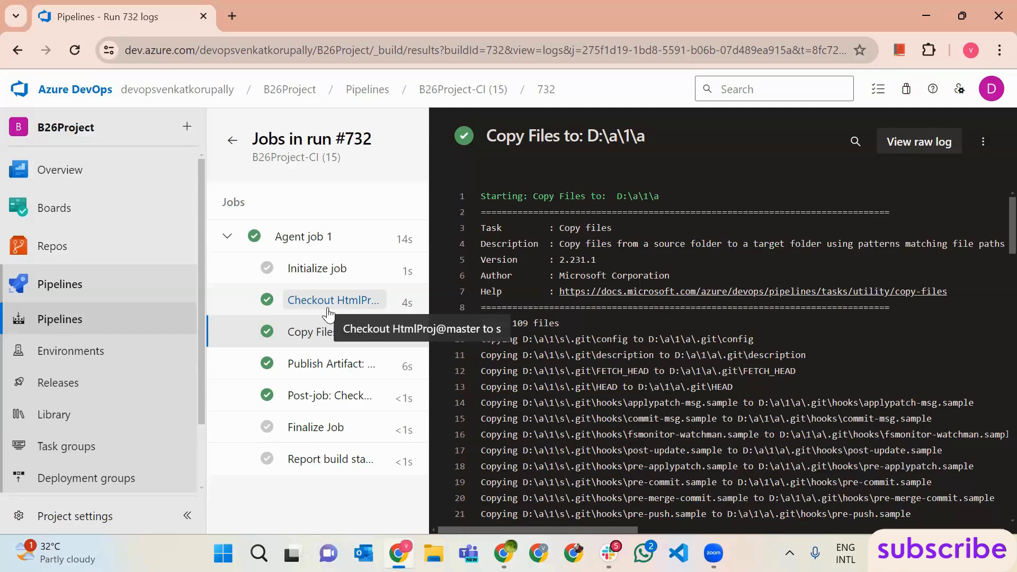
# - Open the B26Project-CI (15) definition for editing and review its Copy Files and Publish Artifact task settings
pyautogui.click(30, 280)
pyautogui.click(415, 308)
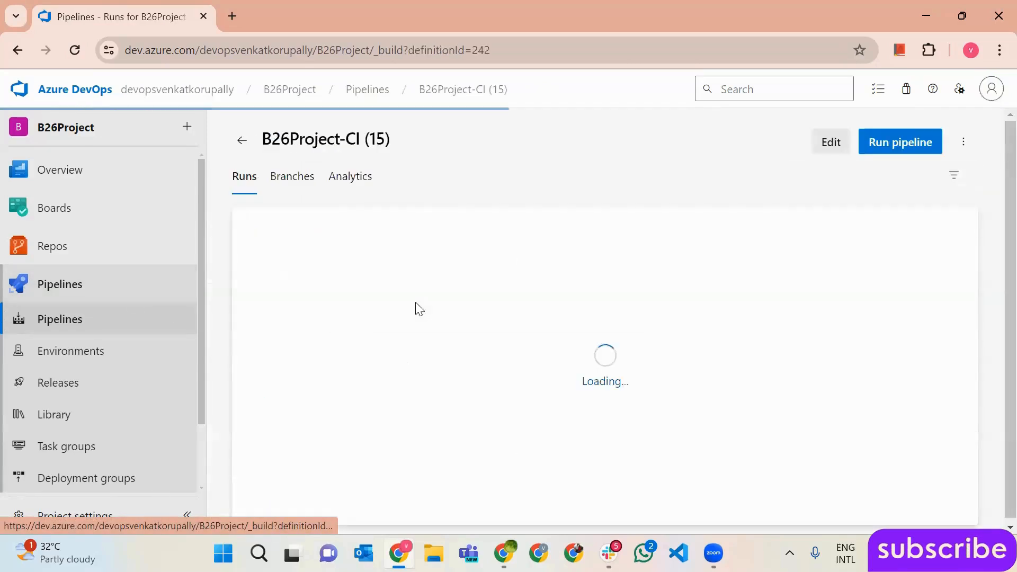
pyautogui.click(845, 146)
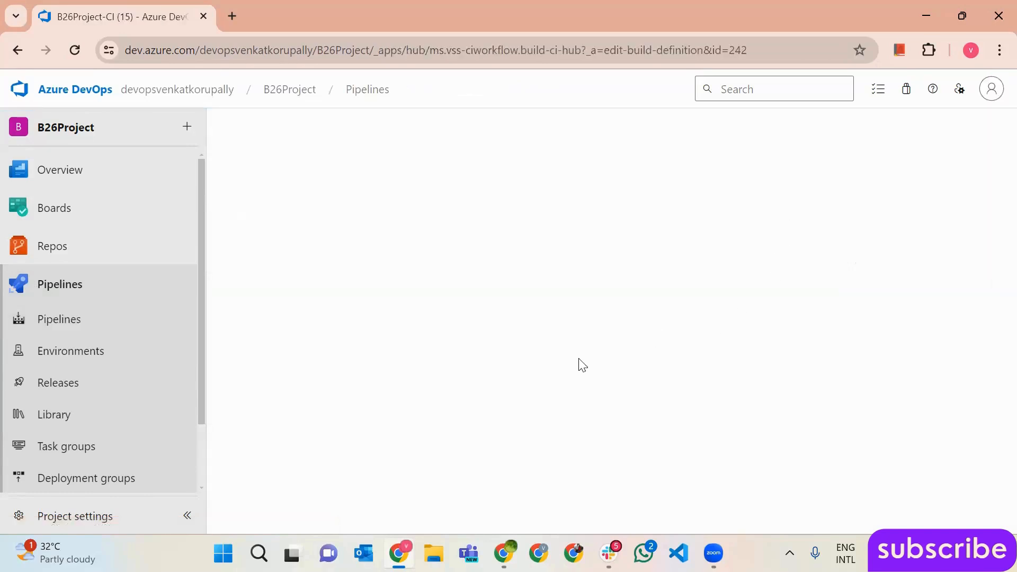
pyautogui.click(420, 374)
pyautogui.click(412, 413)
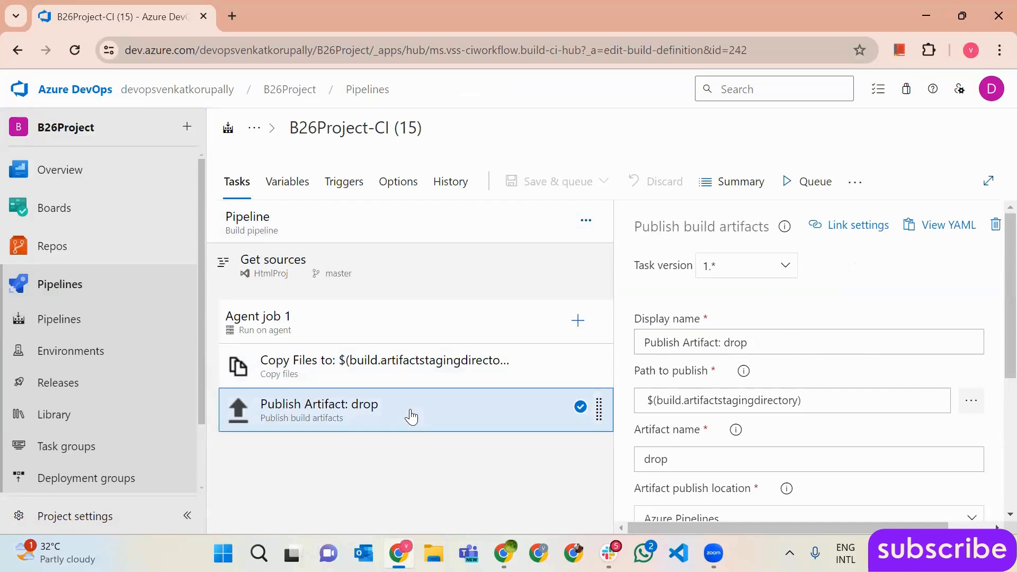
pyautogui.click(451, 369)
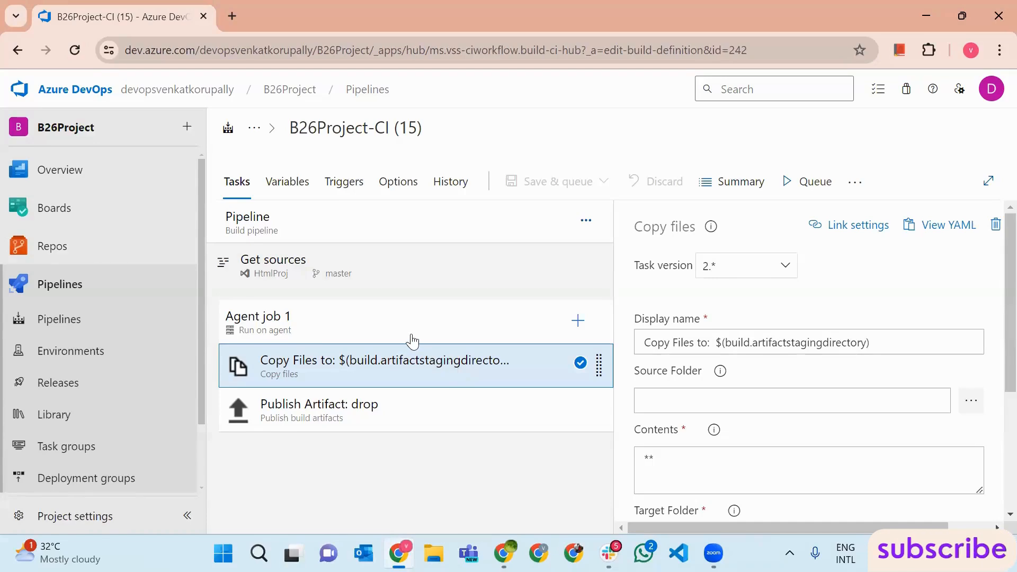
# - Look through the recently run pipelines and reopen Agent job 1 in run #732 of B26Project-CI (15)
pyautogui.click(37, 286)
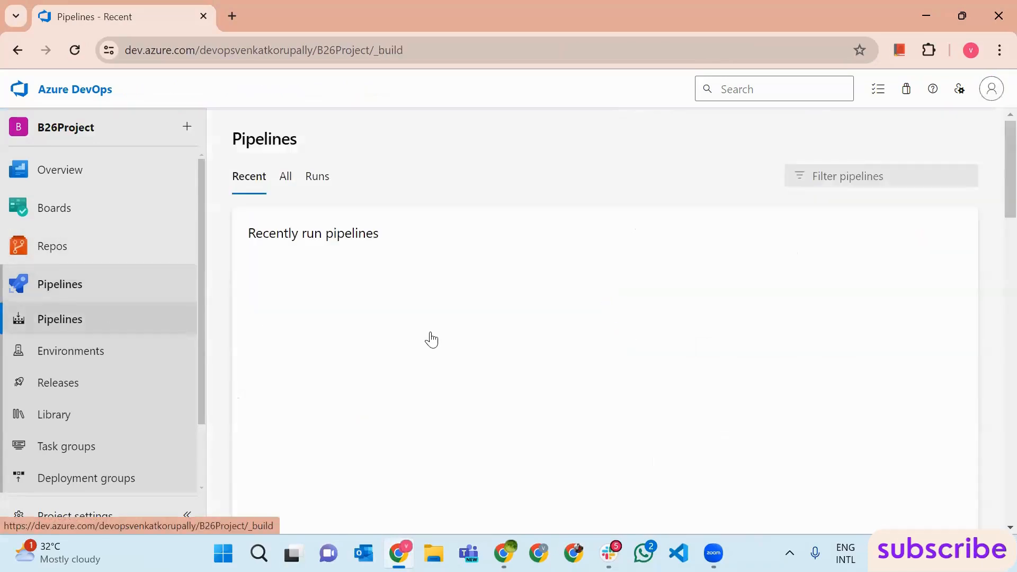
pyautogui.scroll(-15, 408, 386)
pyautogui.scroll(-5, 330, 440)
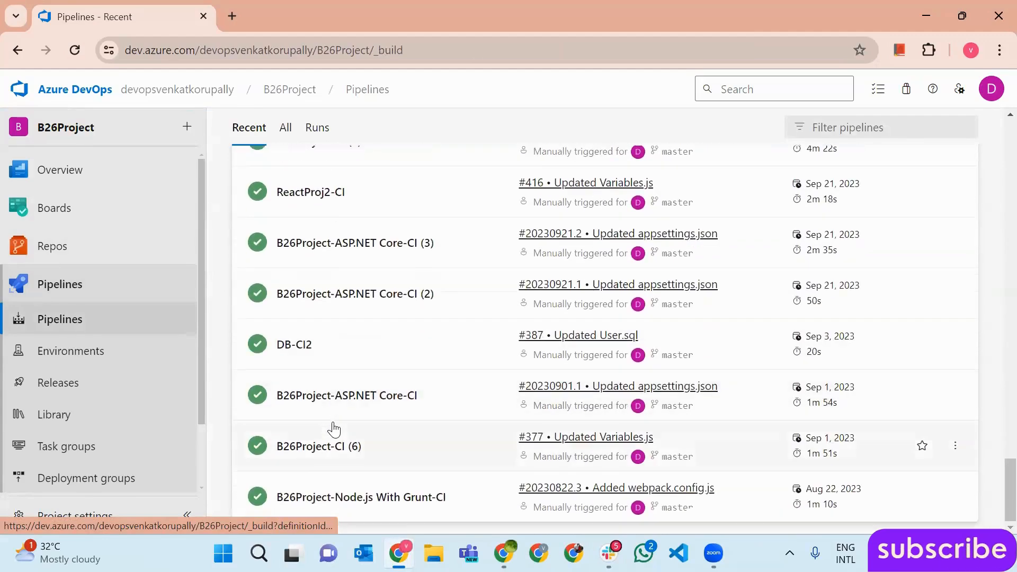
pyautogui.scroll(20, 276, 434)
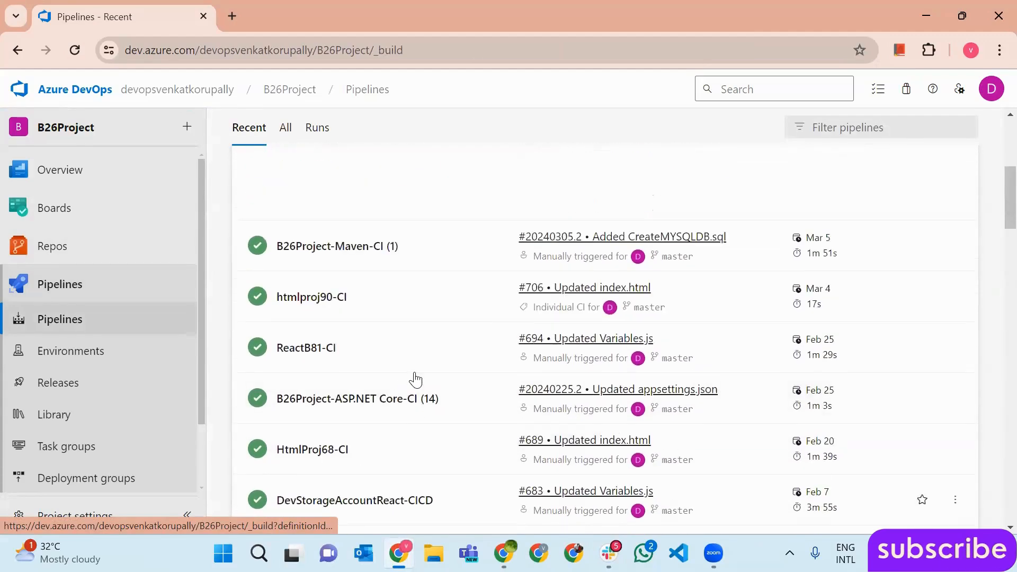
pyautogui.scroll(5, 415, 379)
pyautogui.scroll(-1, 413, 370)
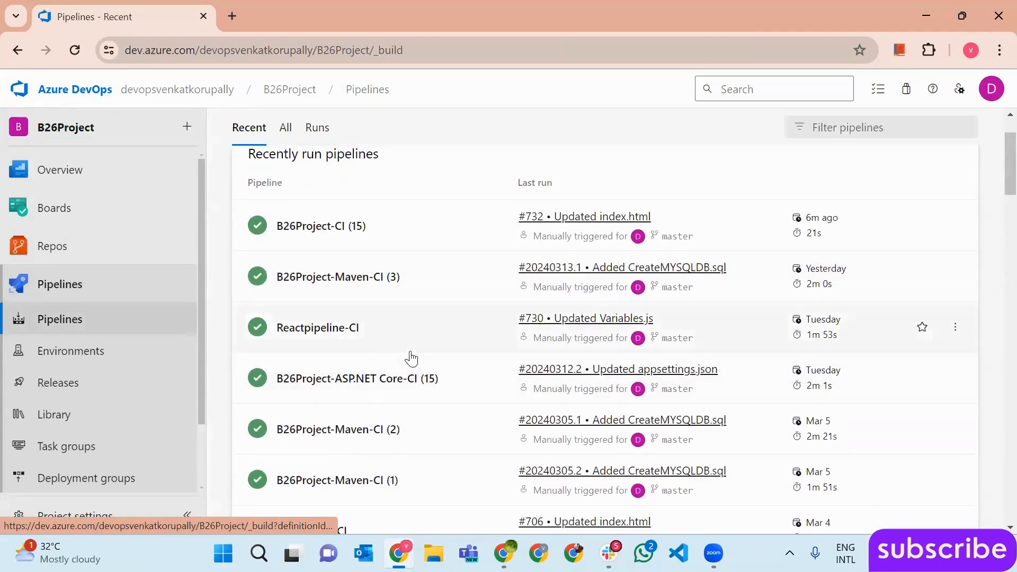
pyautogui.click(409, 237)
pyautogui.click(592, 262)
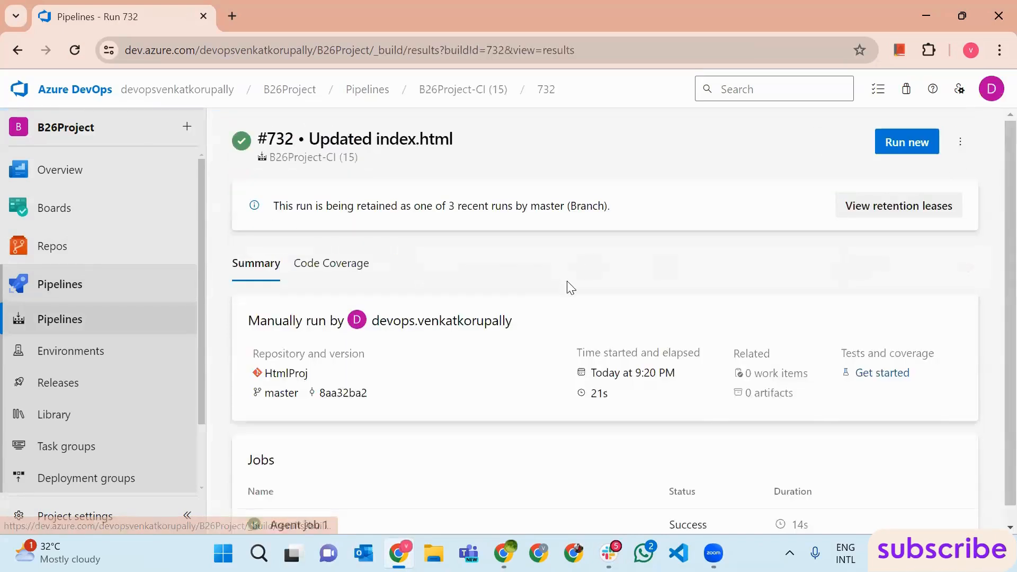
pyautogui.scroll(-2, 509, 371)
pyautogui.click(536, 520)
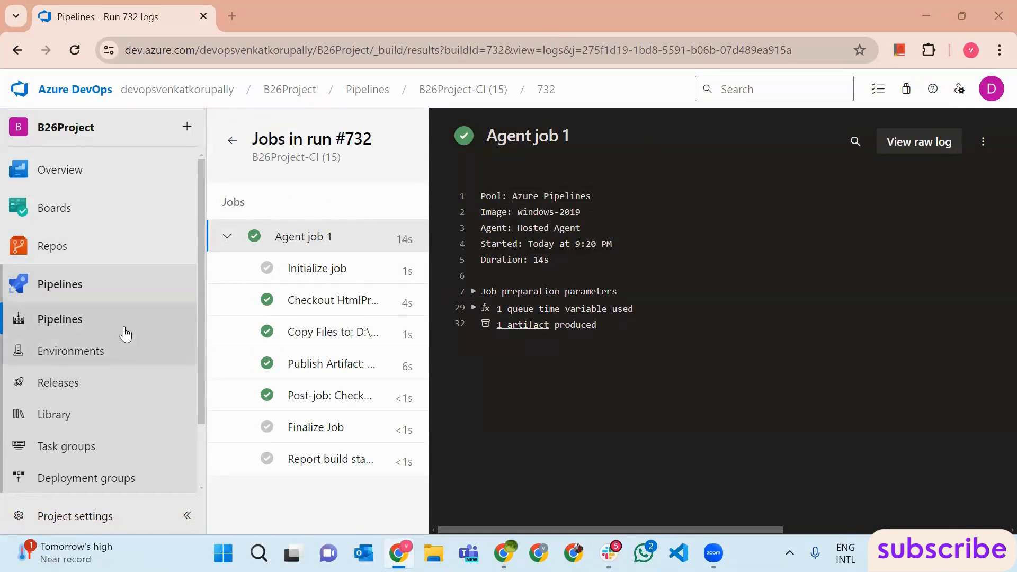
# - Revisit the HtmlProj repository files, and open the Reactpipeline-CI definition for editing at its npm build task
pyautogui.click(90, 248)
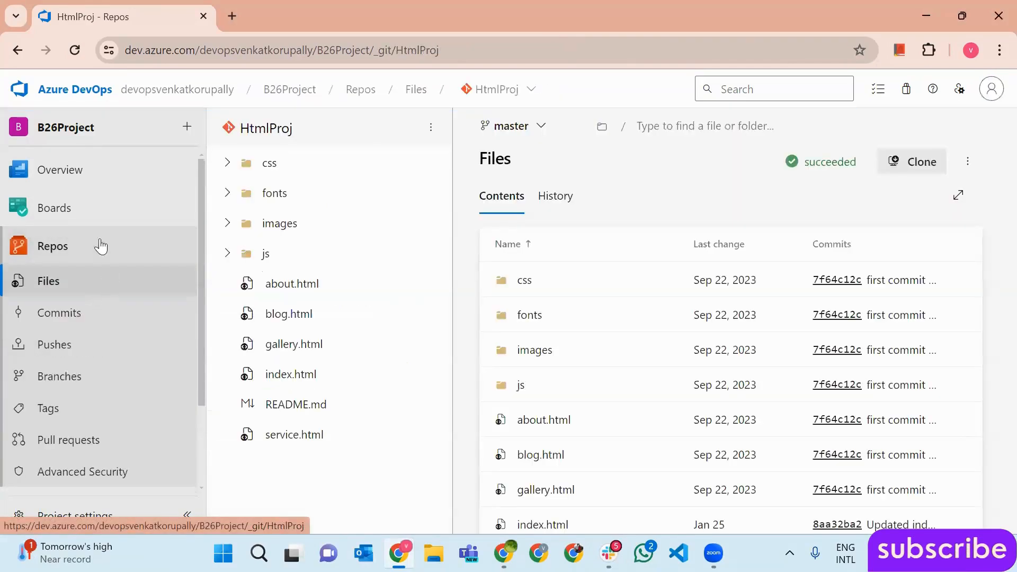
pyautogui.scroll(-2, 113, 431)
pyautogui.click(95, 398)
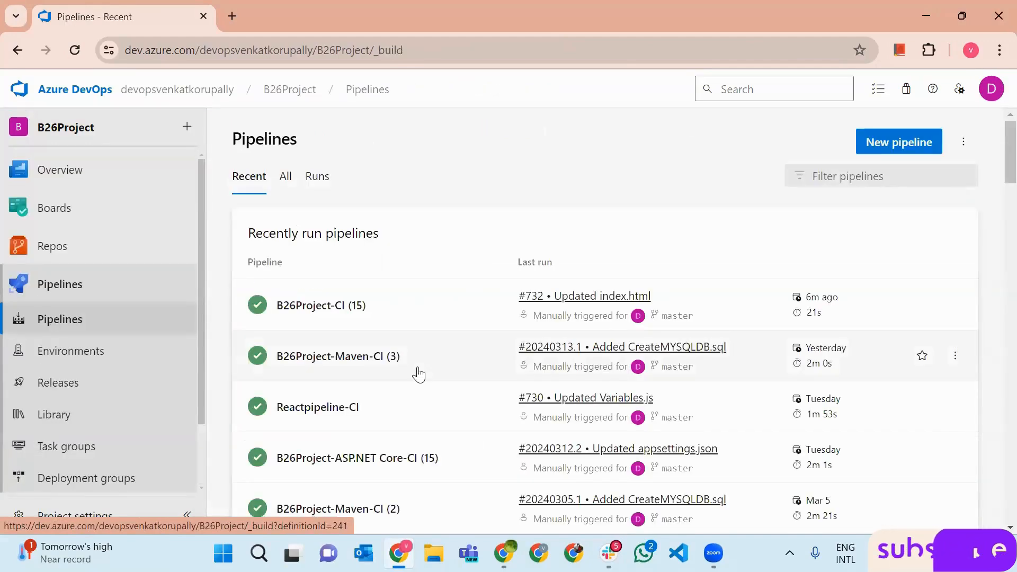
pyautogui.scroll(-3, 447, 363)
pyautogui.click(396, 256)
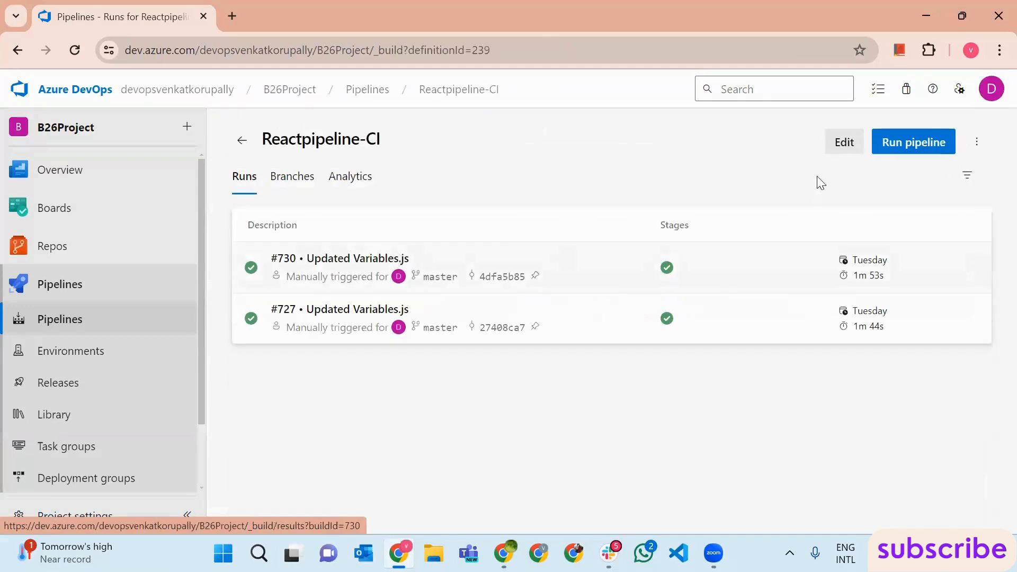
pyautogui.click(846, 149)
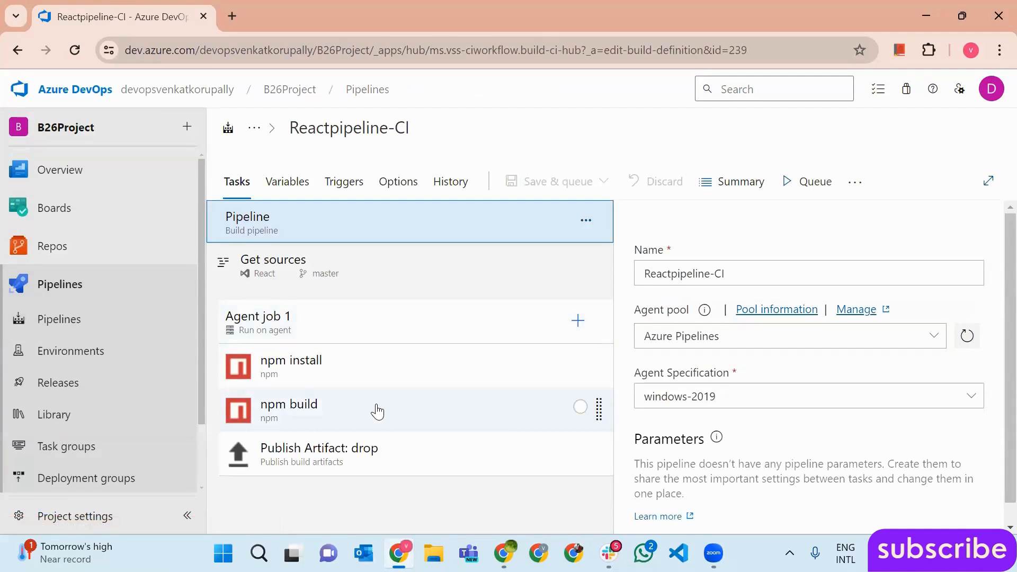
pyautogui.click(377, 412)
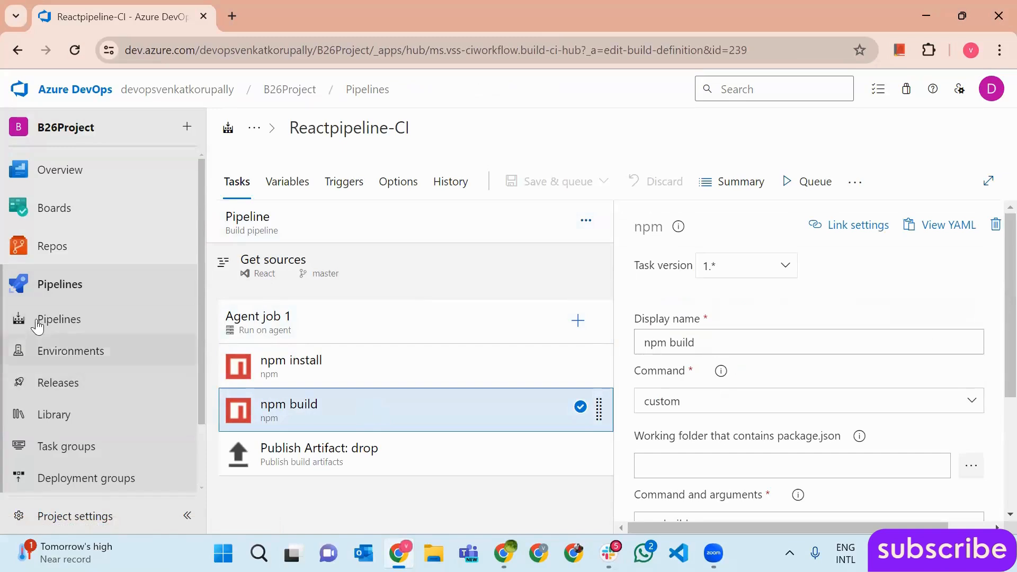
# - Open Agent job 1 in Reactpipeline-CI run #730 and read the end of the npm build log
pyautogui.click(81, 318)
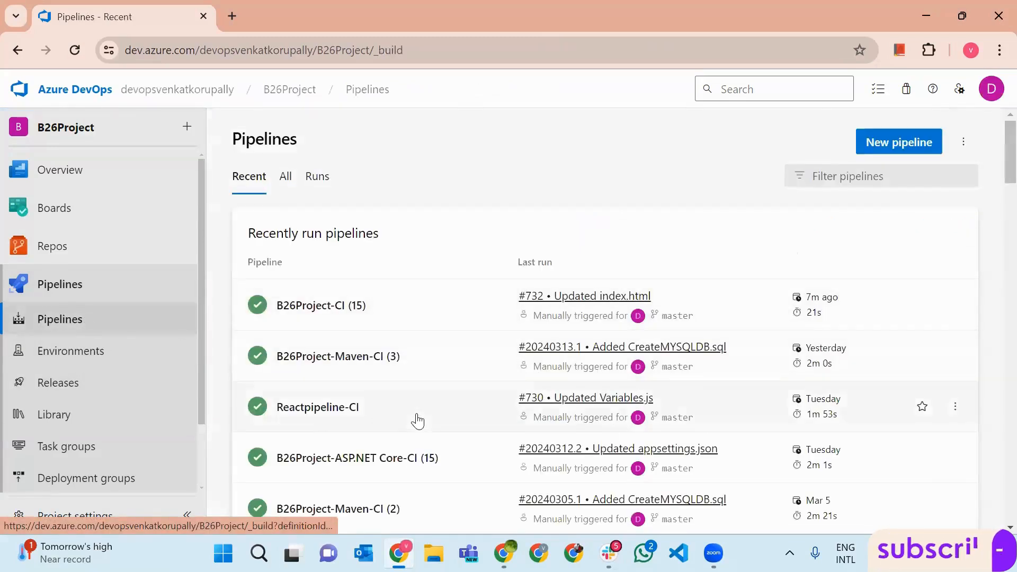
pyautogui.click(415, 419)
pyautogui.click(578, 294)
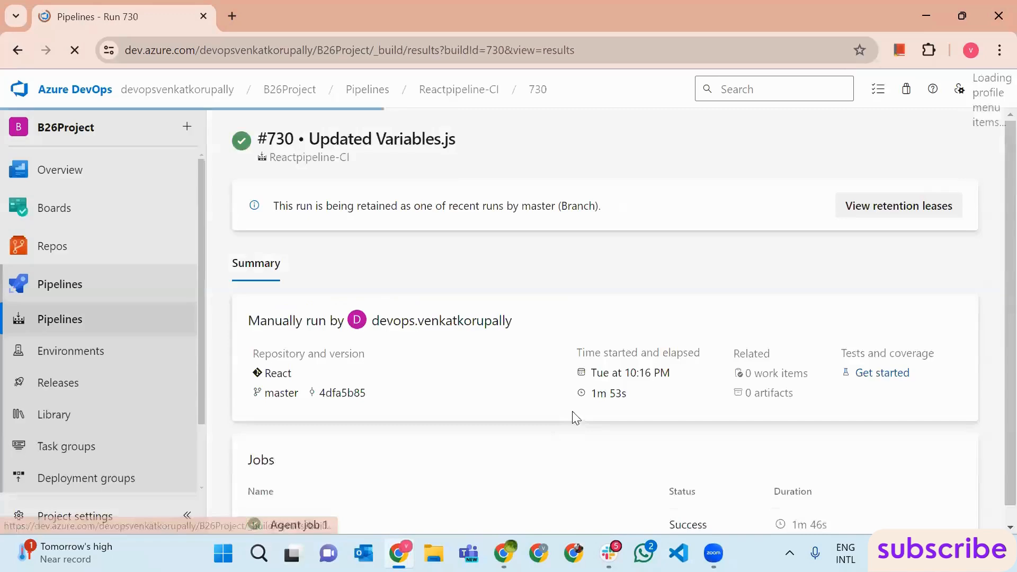
pyautogui.click(425, 507)
pyautogui.click(323, 364)
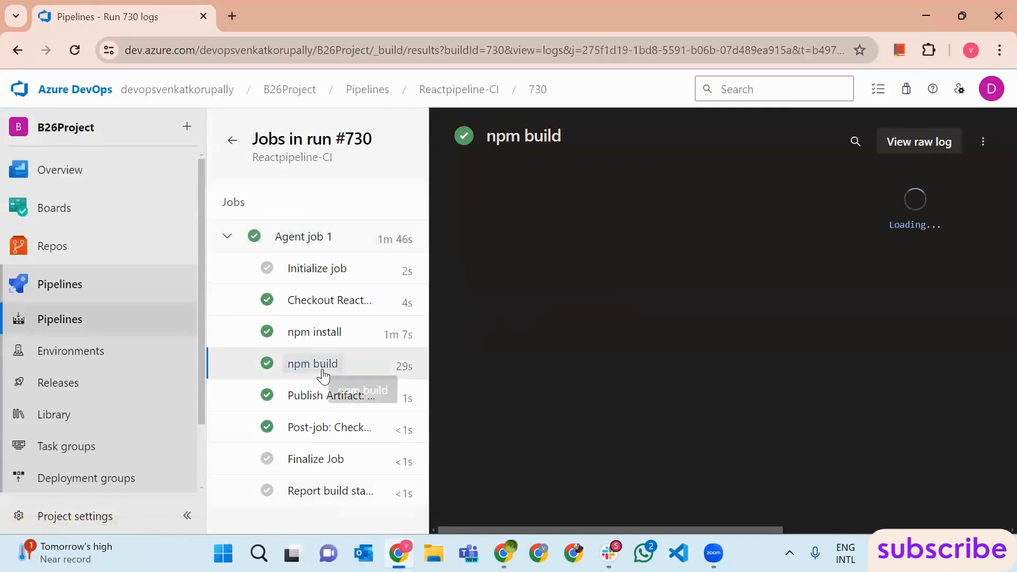
pyautogui.moveTo(481, 197); pyautogui.dragTo(643, 493)
pyautogui.click(643, 493)
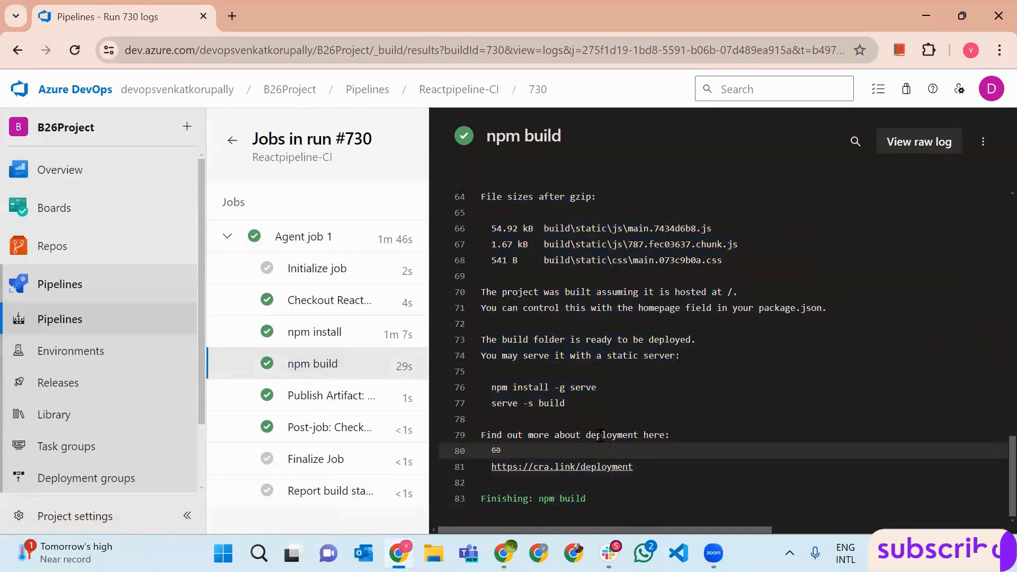
pyautogui.scroll(1, 622, 373)
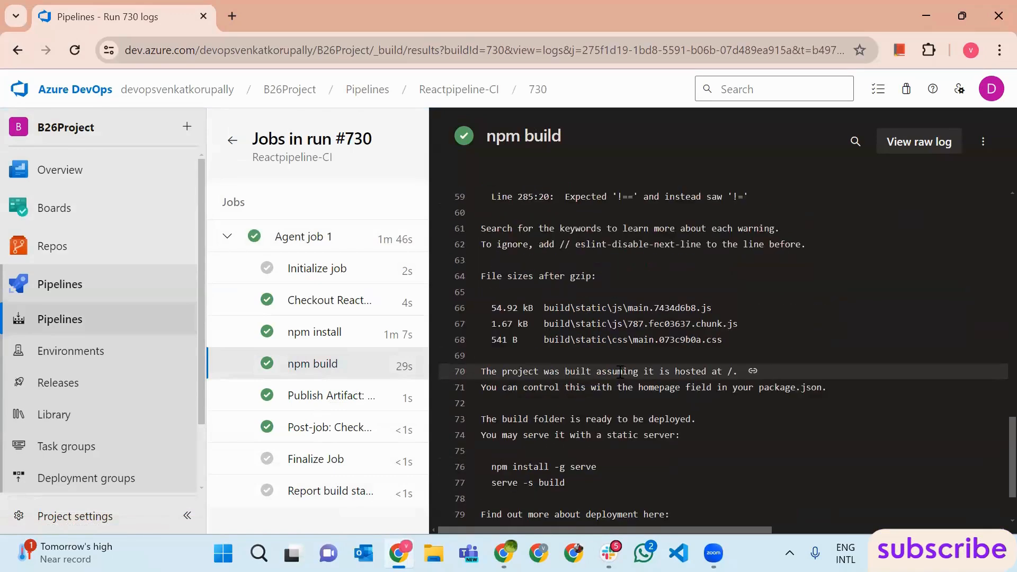
# - Read the npm build log of run #730 from its beginning, and open the Publish Artifact, Post-job, npm install and Checkout React logs
pyautogui.scroll(5, 622, 373)
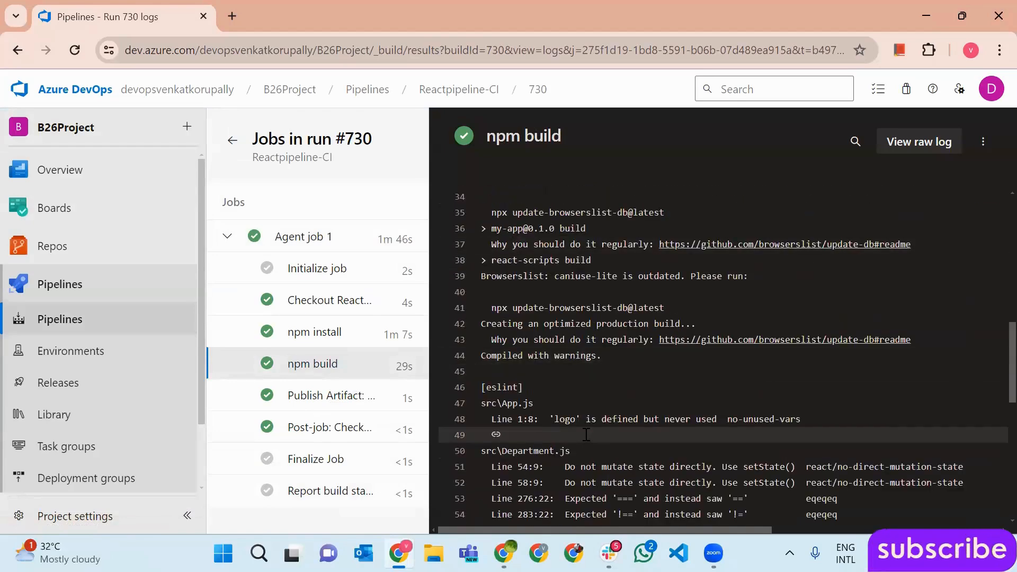
pyautogui.scroll(7, 586, 434)
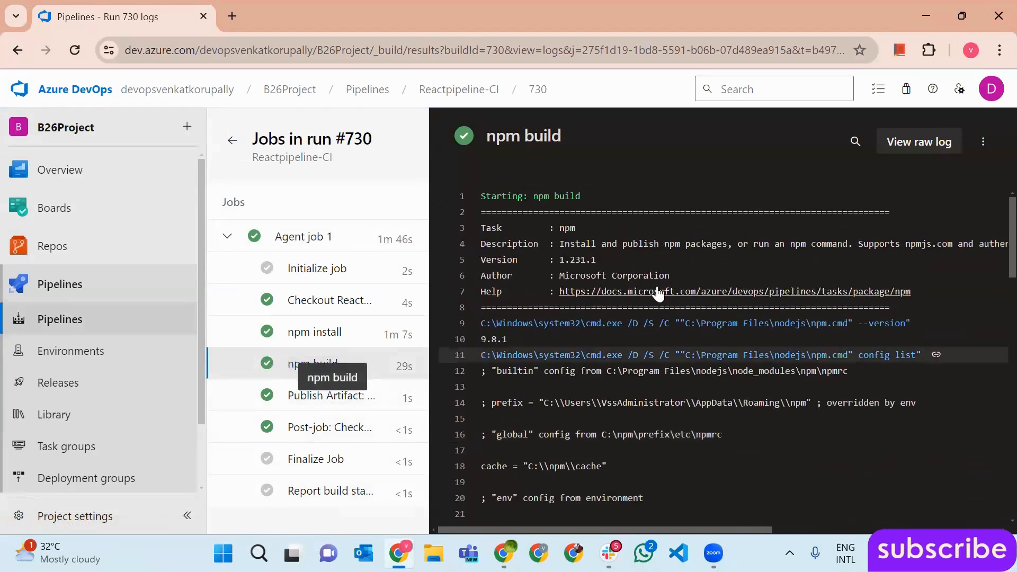
pyautogui.scroll(-3, 579, 385)
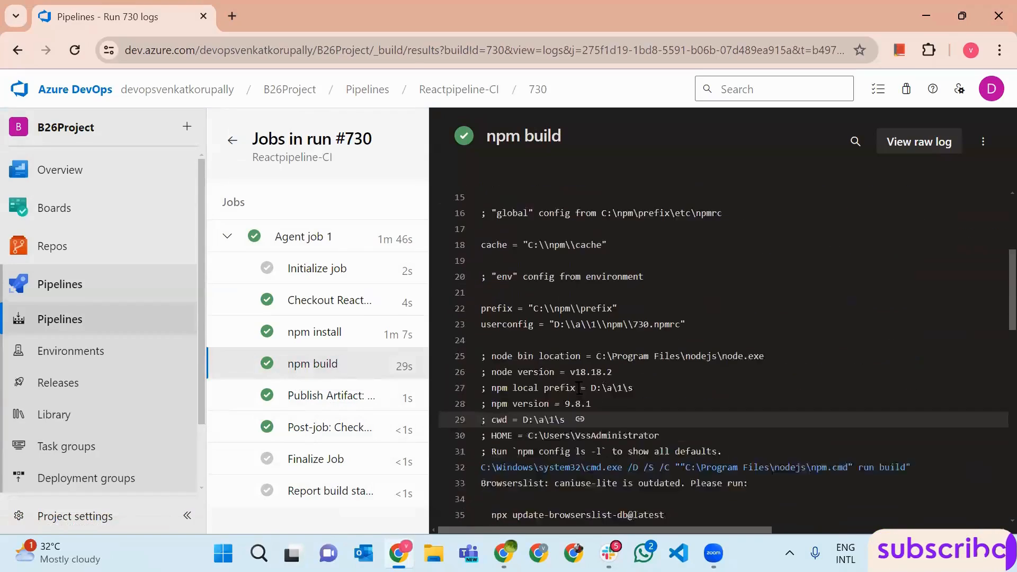
pyautogui.scroll(-1, 575, 403)
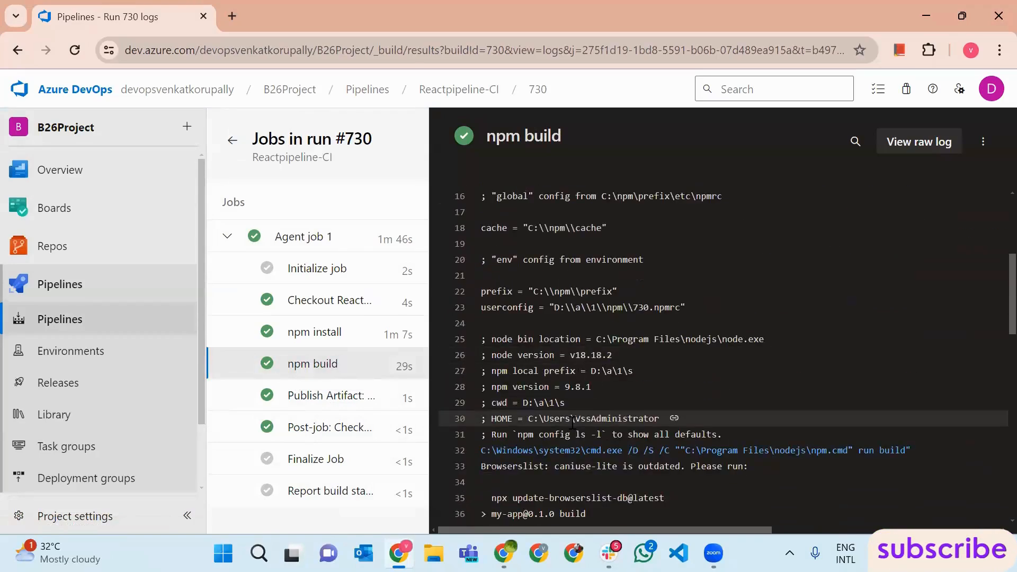
pyautogui.click(330, 404)
pyautogui.click(320, 427)
pyautogui.click(325, 333)
pyautogui.click(329, 302)
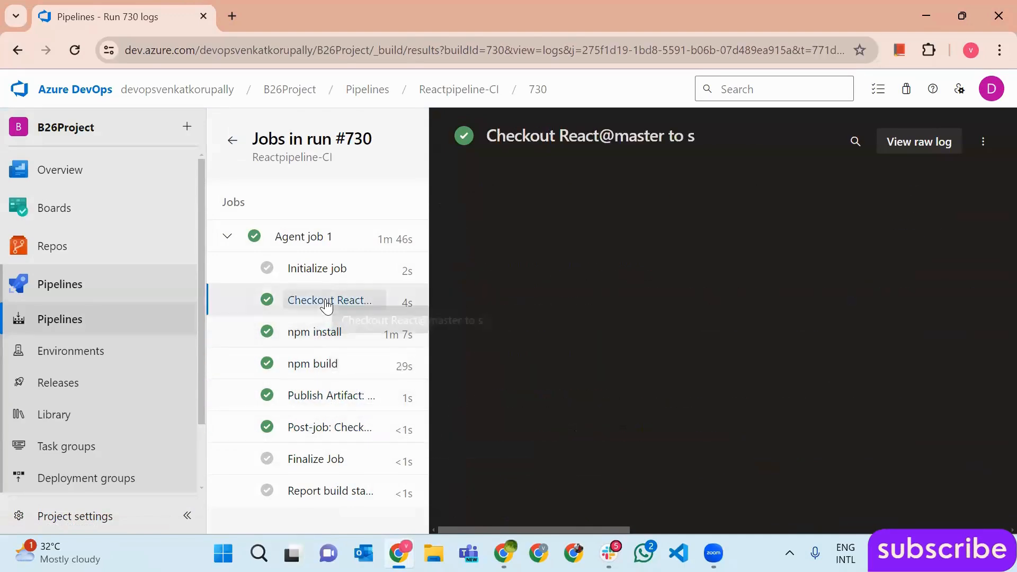
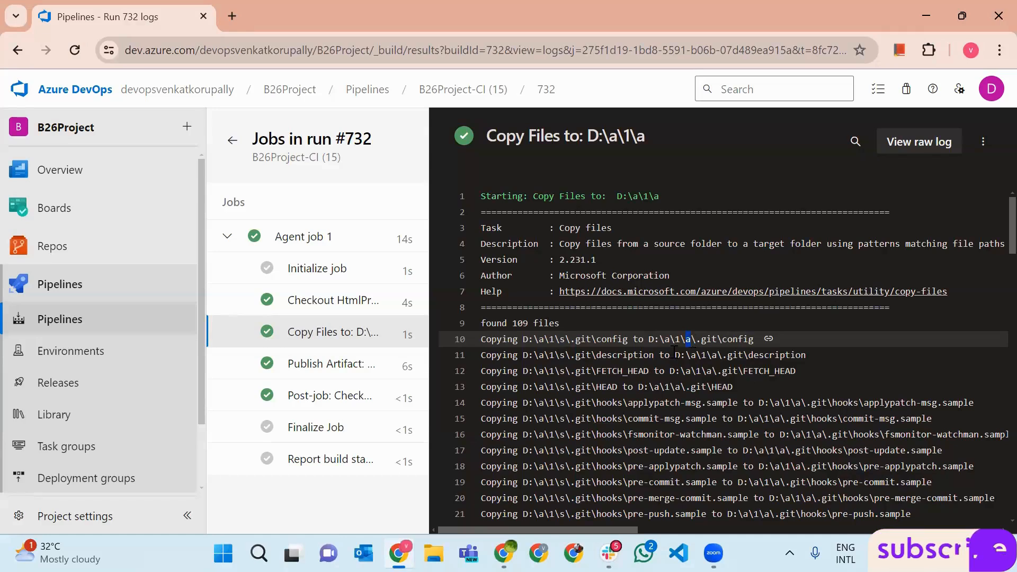
# - Compare the source and target folders in run #732's Copy Files log, and examine the upload path and drop container in its Publish Artifact log
pyautogui.moveTo(559, 340); pyautogui.dragTo(568, 343)
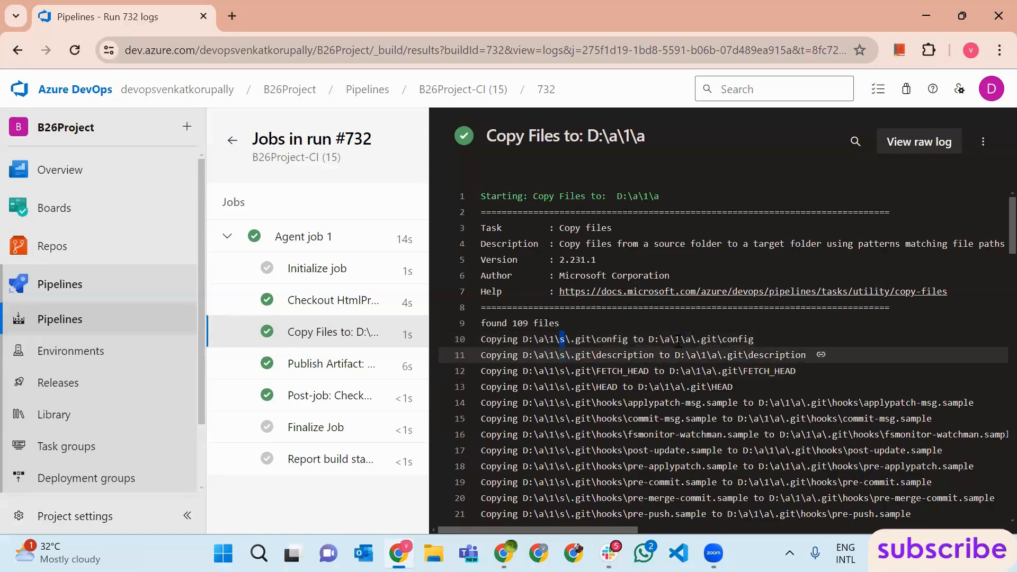
pyautogui.doubleClick(686, 339)
pyautogui.click(315, 371)
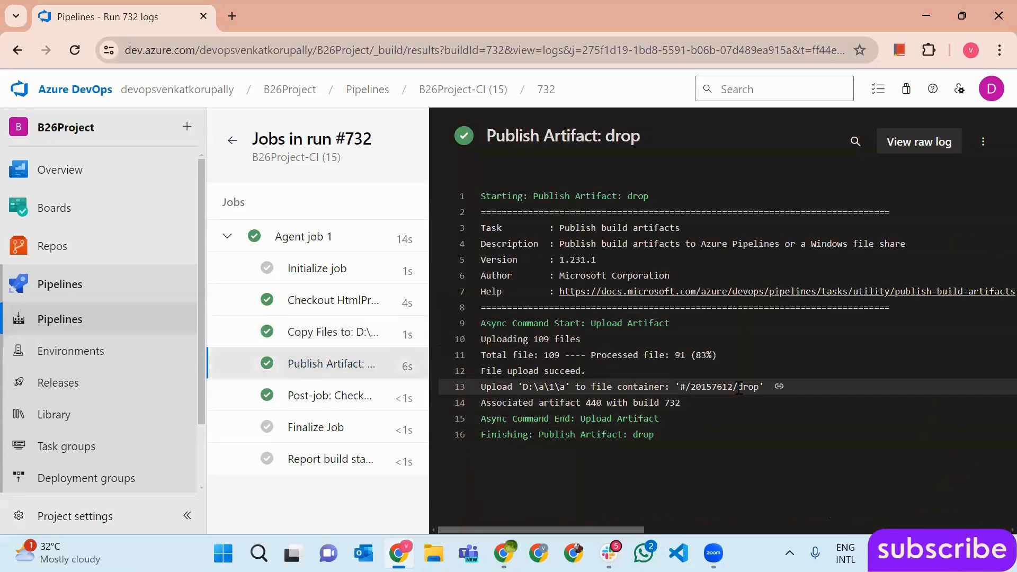
pyautogui.doubleClick(757, 391)
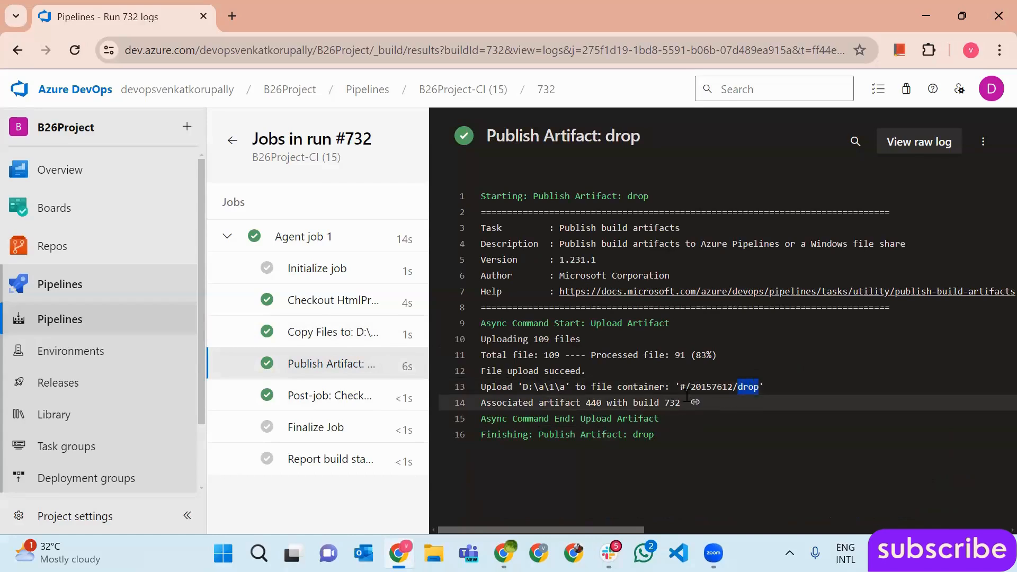
pyautogui.click(527, 390)
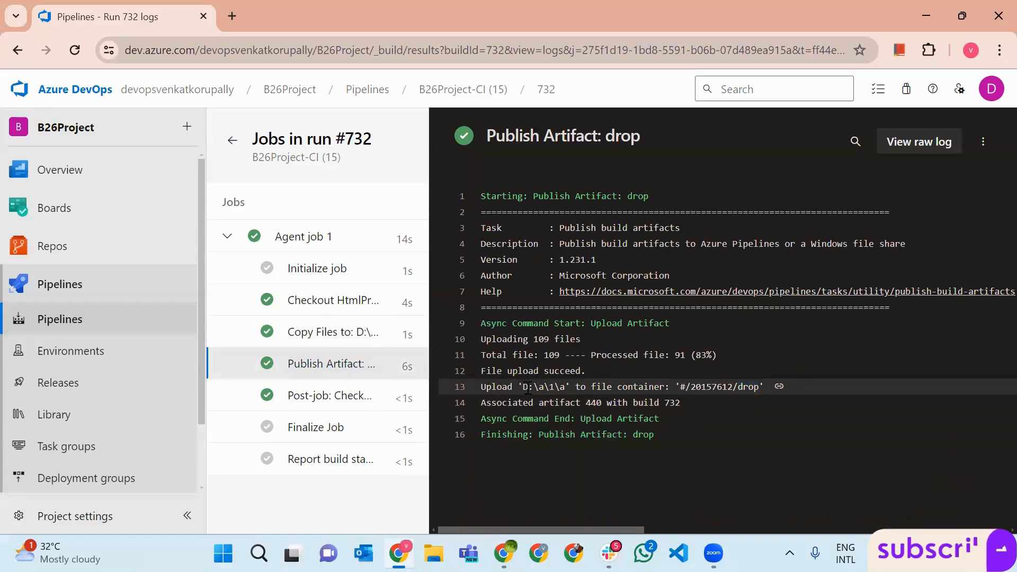
pyautogui.moveTo(527, 389); pyautogui.dragTo(566, 391)
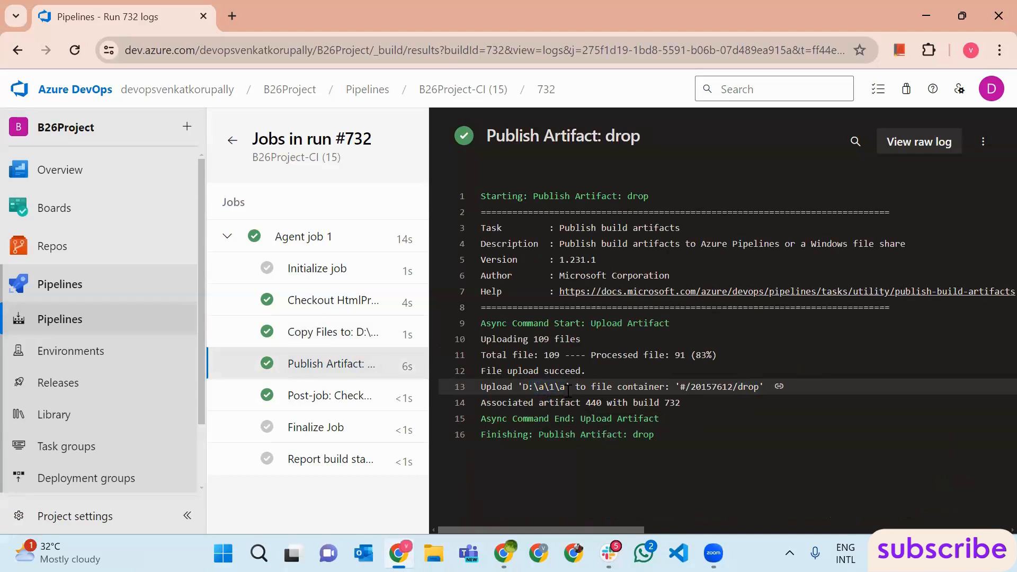
pyautogui.moveTo(519, 389); pyautogui.dragTo(566, 388)
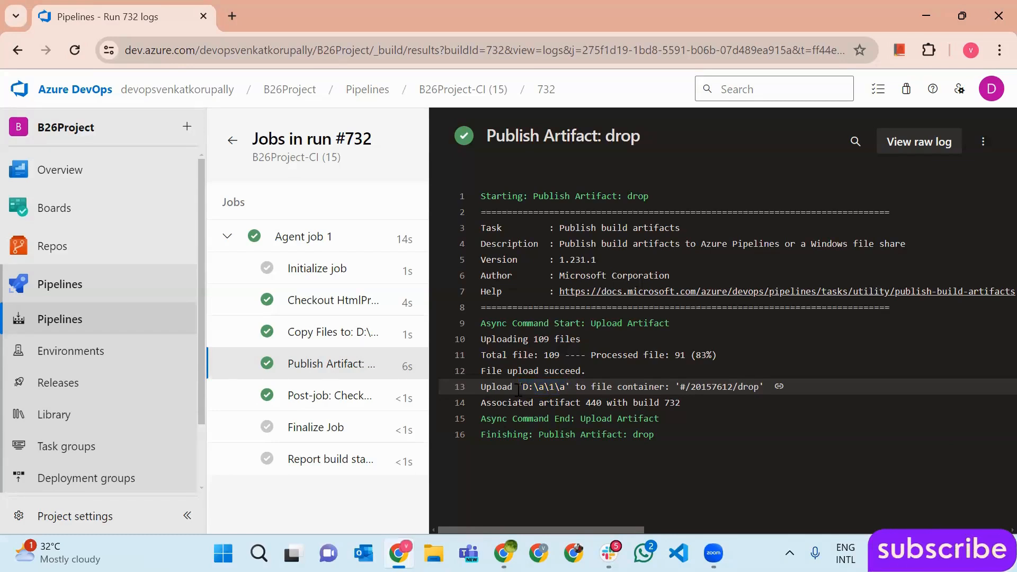
pyautogui.moveTo(523, 389); pyautogui.dragTo(566, 387)
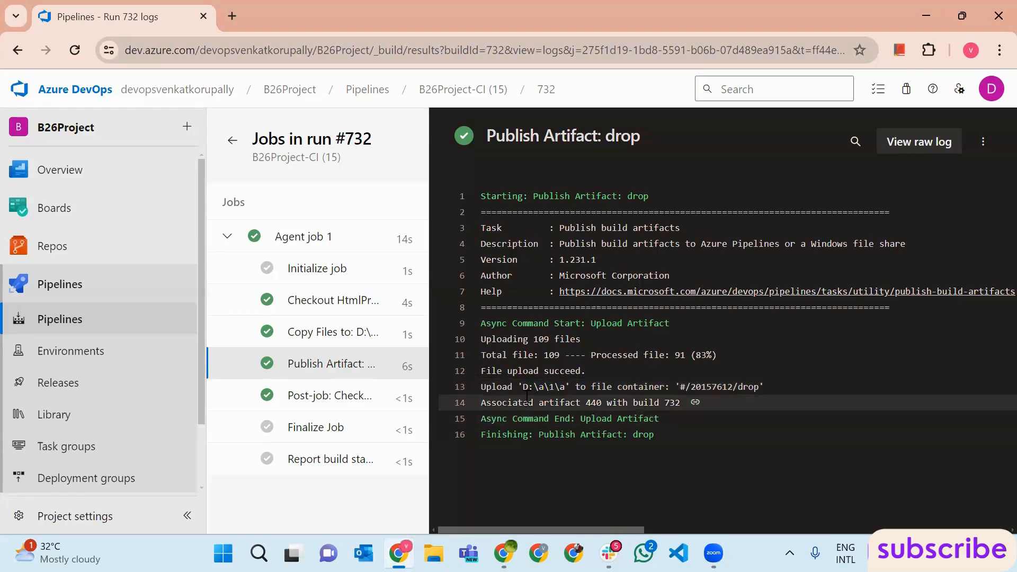
pyautogui.moveTo(524, 391); pyautogui.dragTo(566, 392)
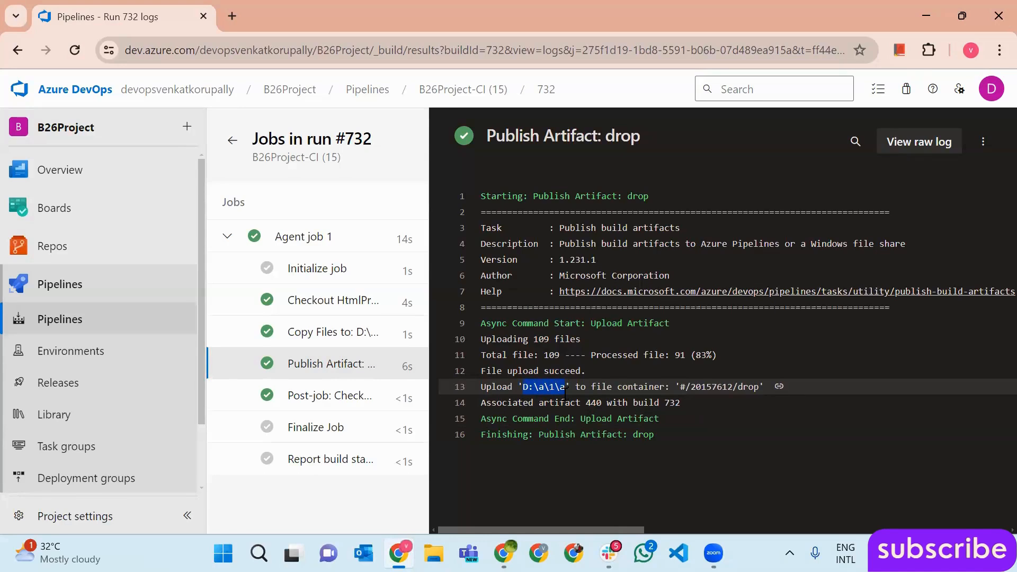
pyautogui.click(565, 393)
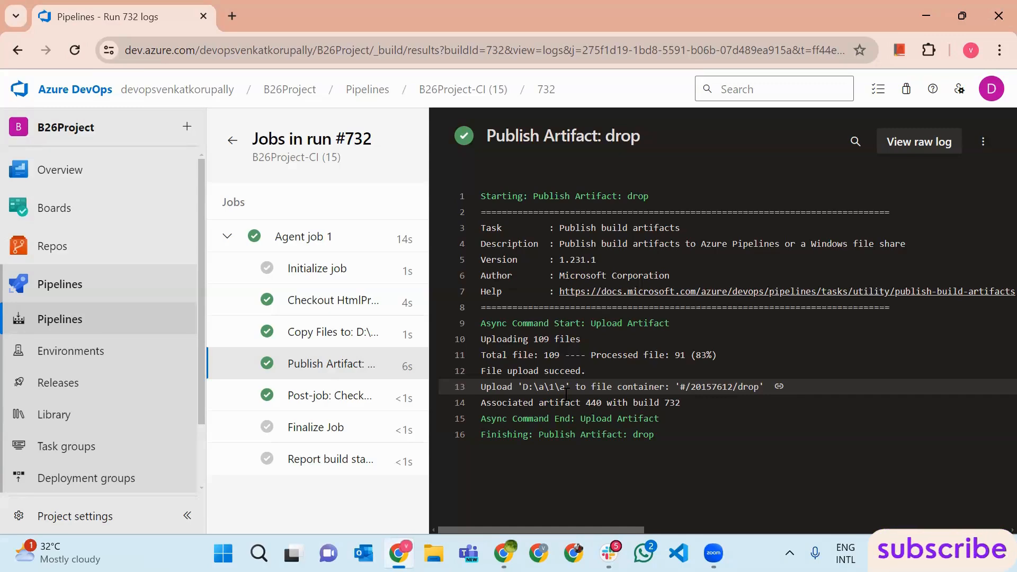
# - Switch to the Azure portal in another Chrome window, open App Services and start creating a Web App
pyautogui.click(574, 553)
pyautogui.write('pot')
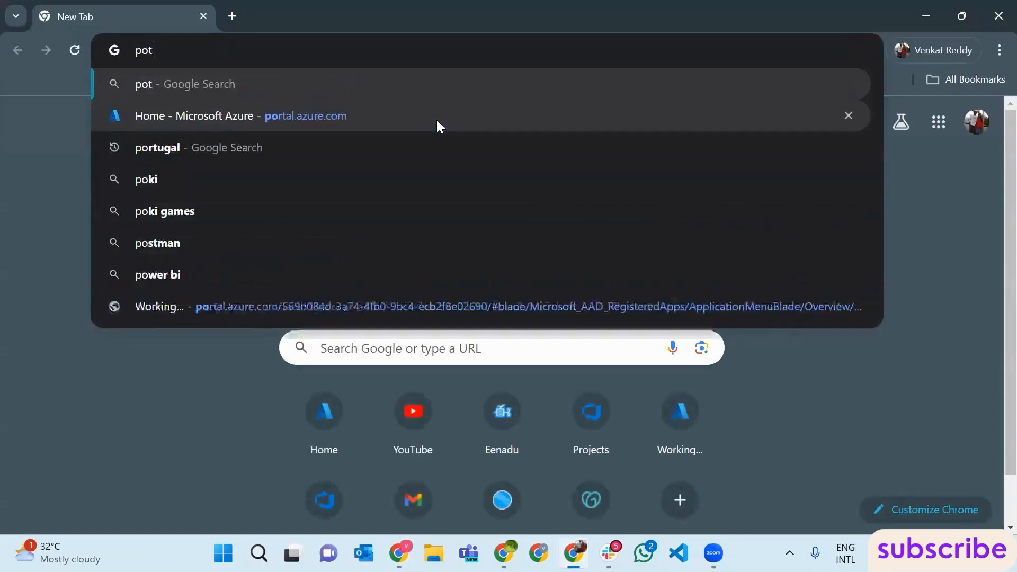
pyautogui.press('BackSpace')
pyautogui.write('rta')
pyautogui.press('Return')
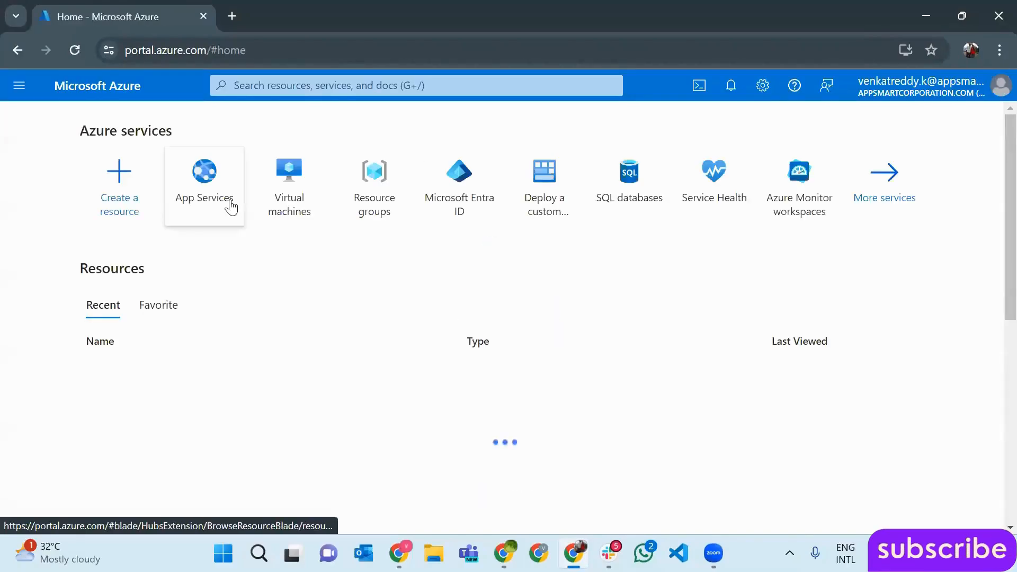
pyautogui.click(229, 200)
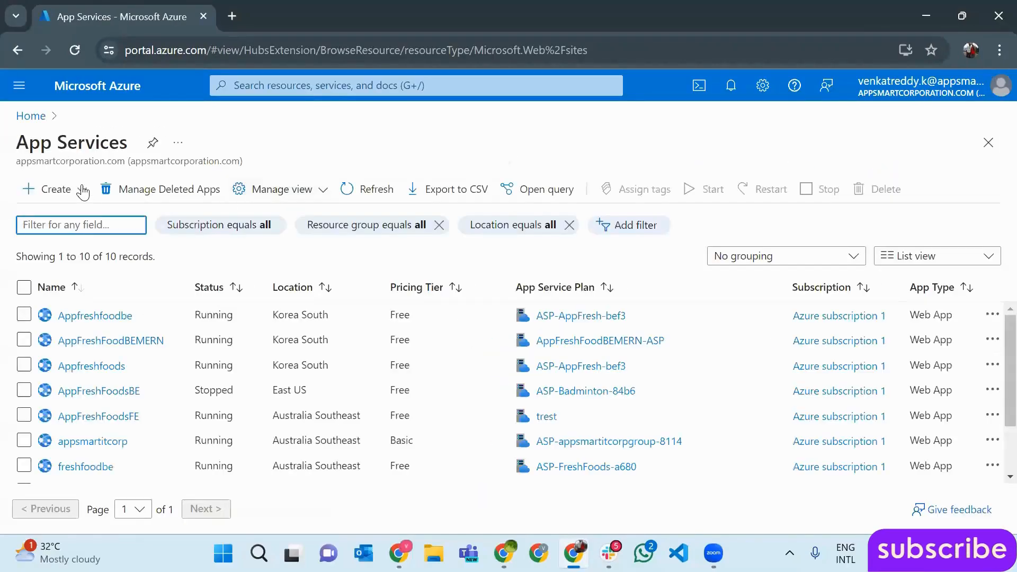
pyautogui.click(51, 190)
pyautogui.click(90, 216)
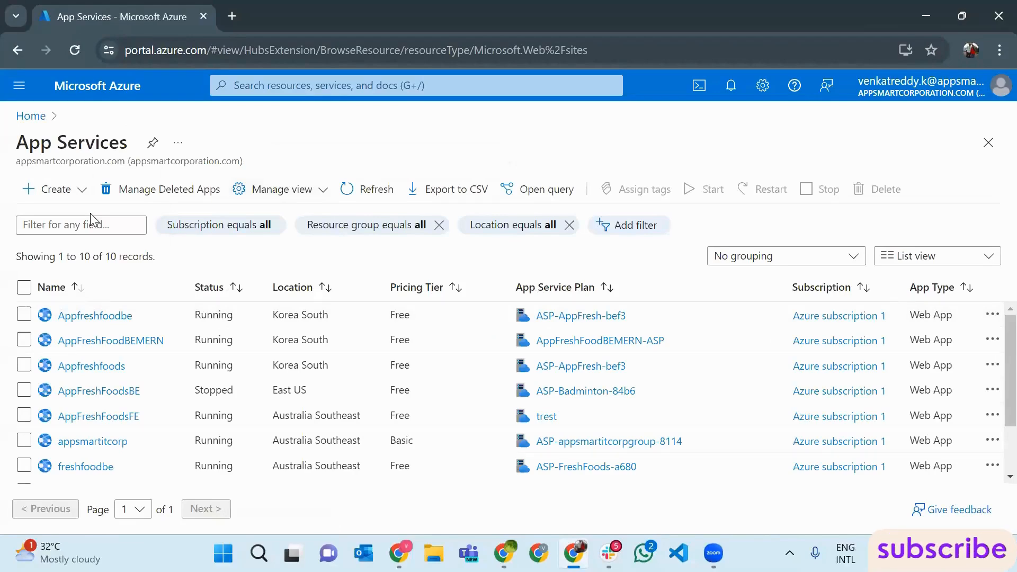
# - Name the web app adsasadsa, choose the .NET 7 (STS) runtime stack, and examine its Windows and Linux operating system options
pyautogui.scroll(-5, 374, 337)
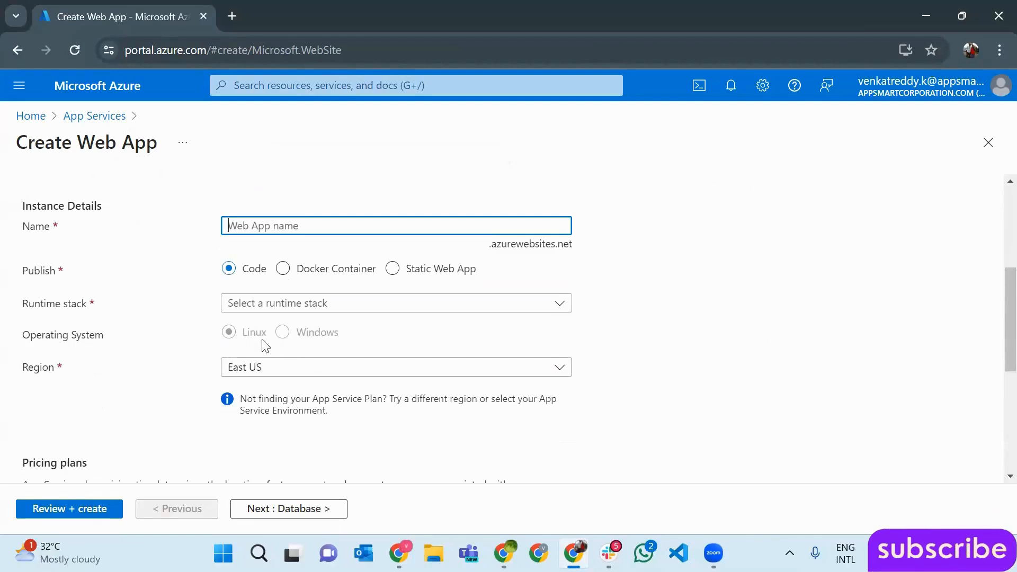
pyautogui.scroll(2, 291, 323)
pyautogui.write('adsasadsa')
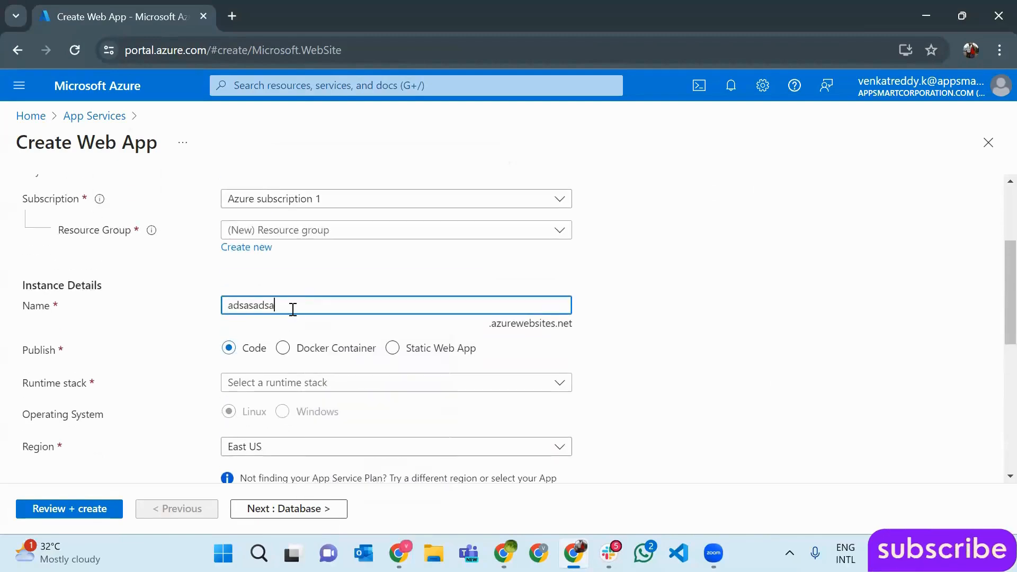
pyautogui.click(301, 383)
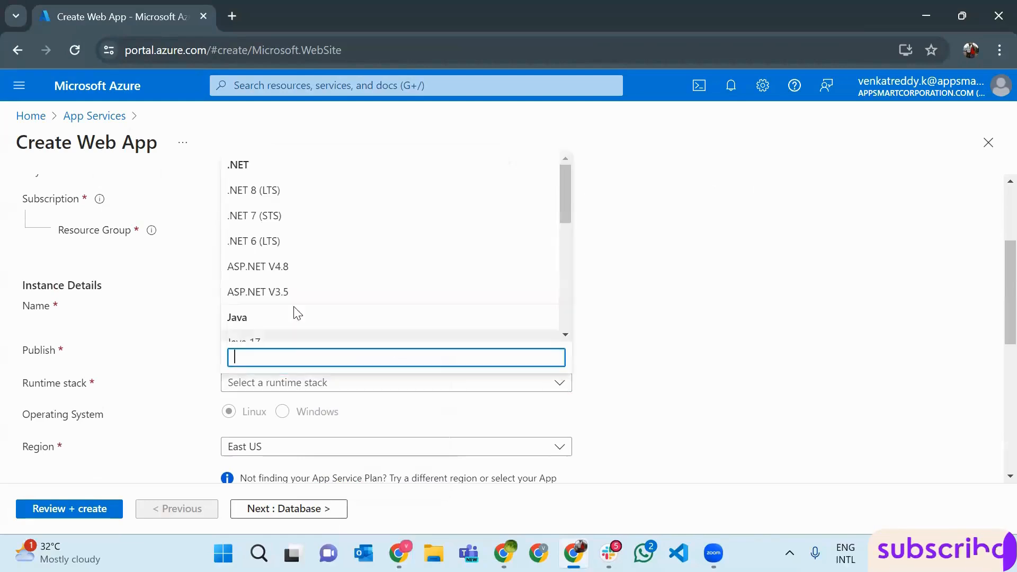
pyautogui.click(288, 214)
pyautogui.scroll(-2, 359, 345)
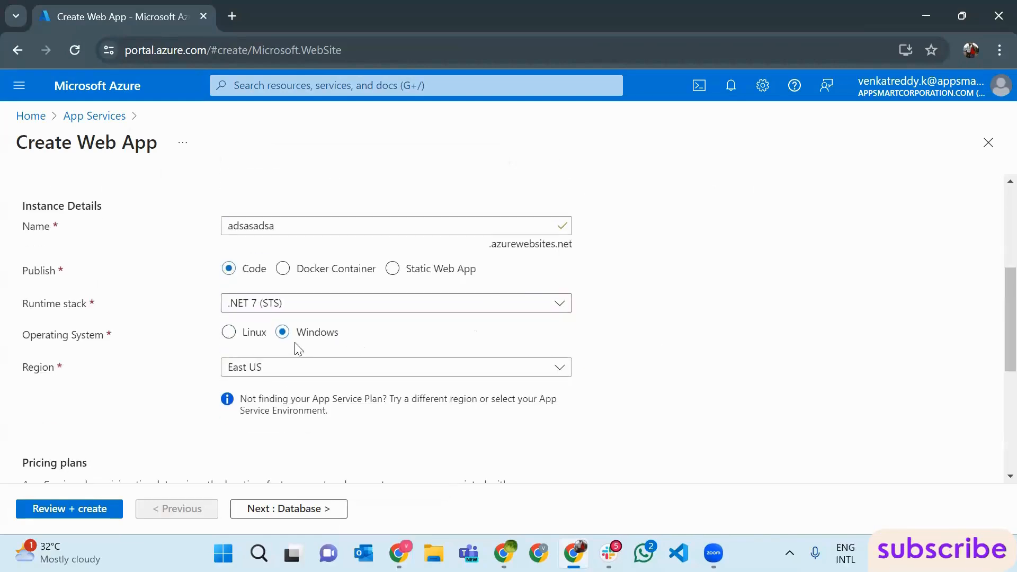
pyautogui.moveTo(295, 338); pyautogui.dragTo(348, 341)
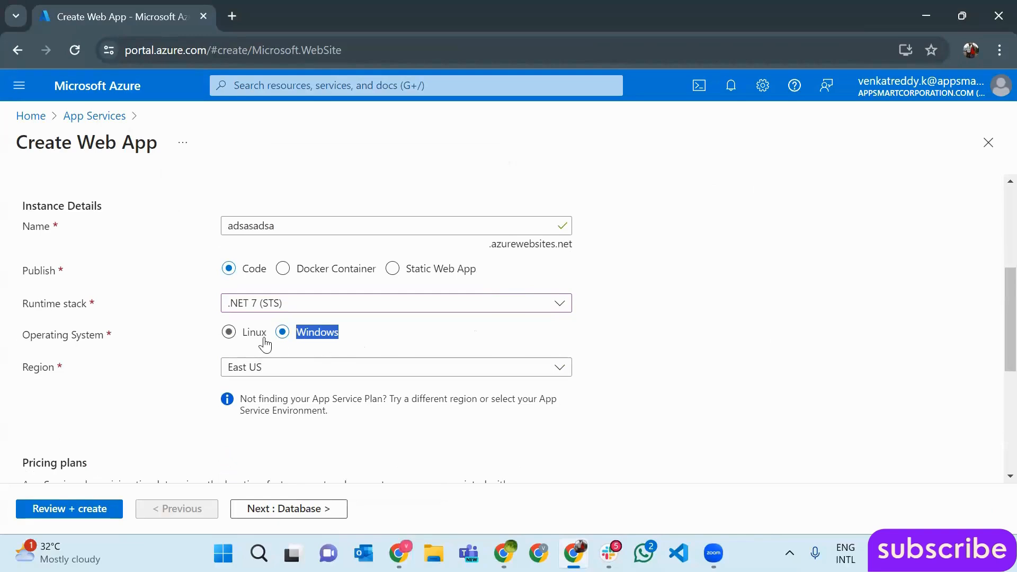
pyautogui.moveTo(263, 345); pyautogui.dragTo(243, 342)
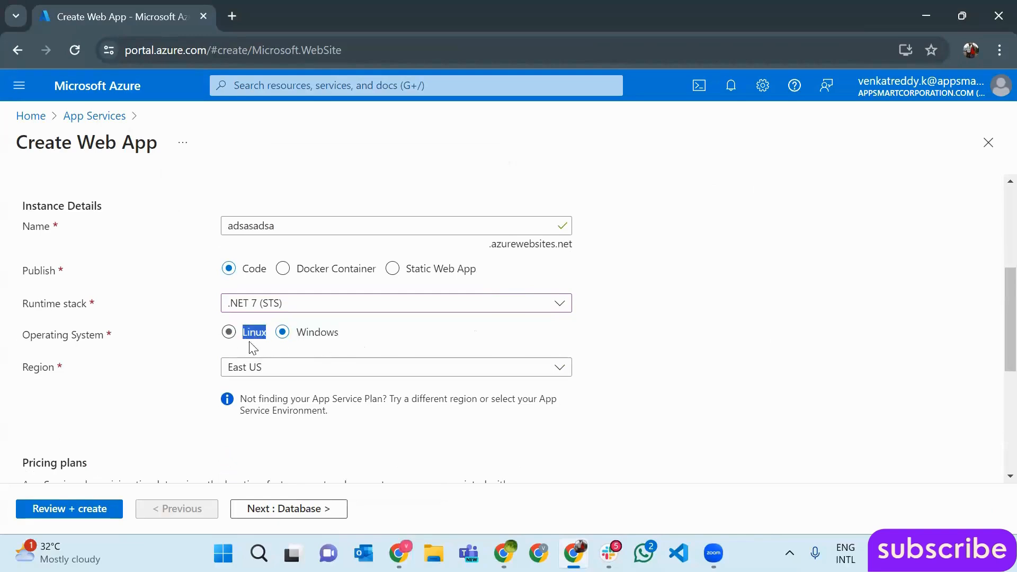
pyautogui.click(390, 342)
# - Switch back to Azure DevOps, recheck run #732's Publish Artifact upload path, and view the Post-job Checkout and Finalize Job logs
pyautogui.click(399, 553)
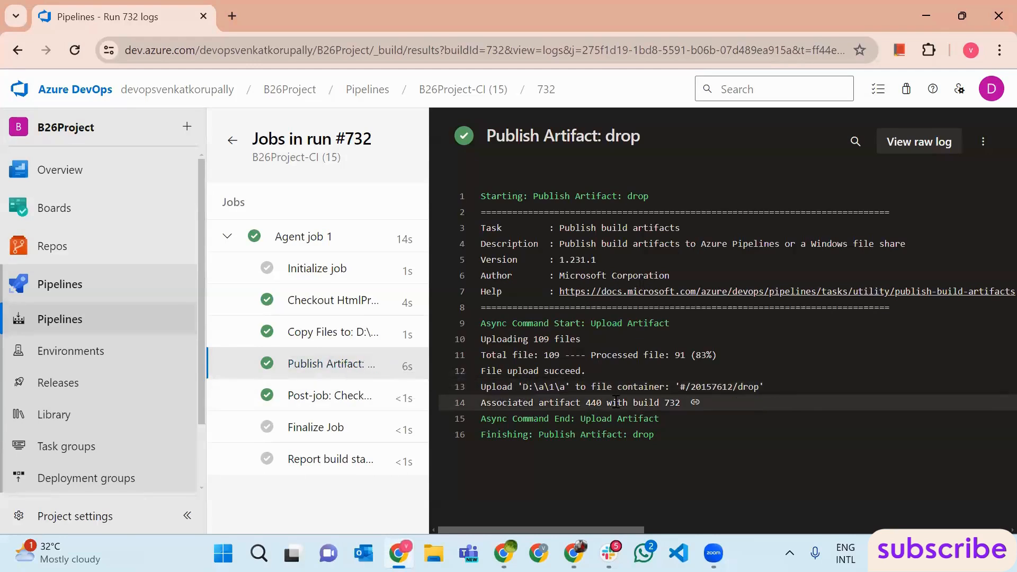
pyautogui.doubleClick(748, 386)
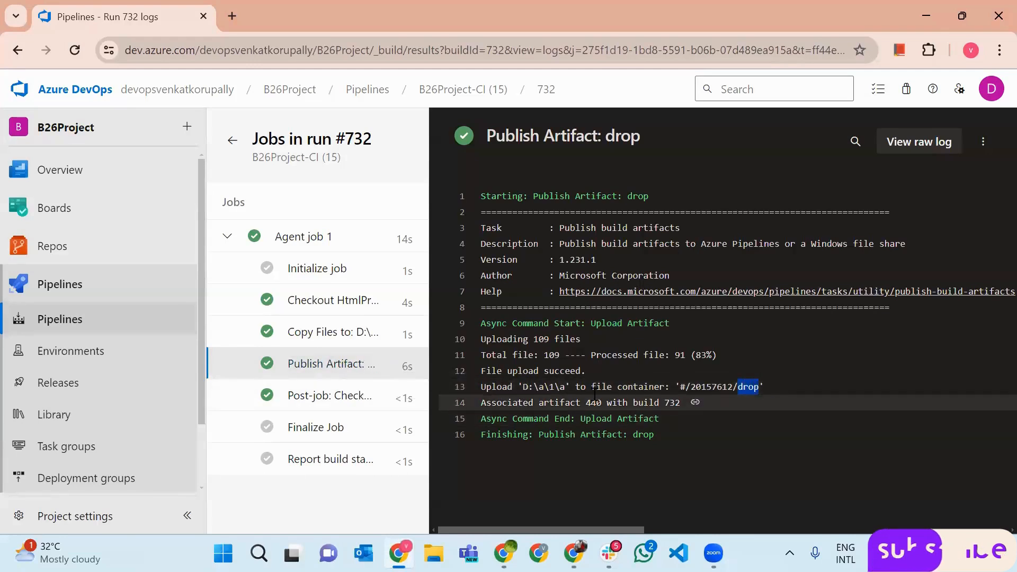
pyautogui.moveTo(523, 386); pyautogui.dragTo(567, 390)
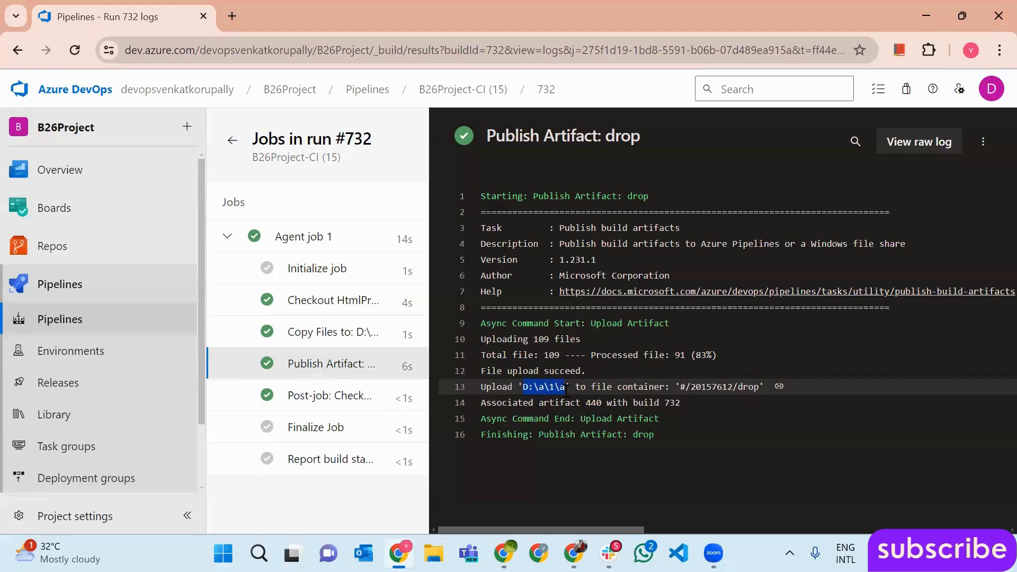
pyautogui.click(347, 401)
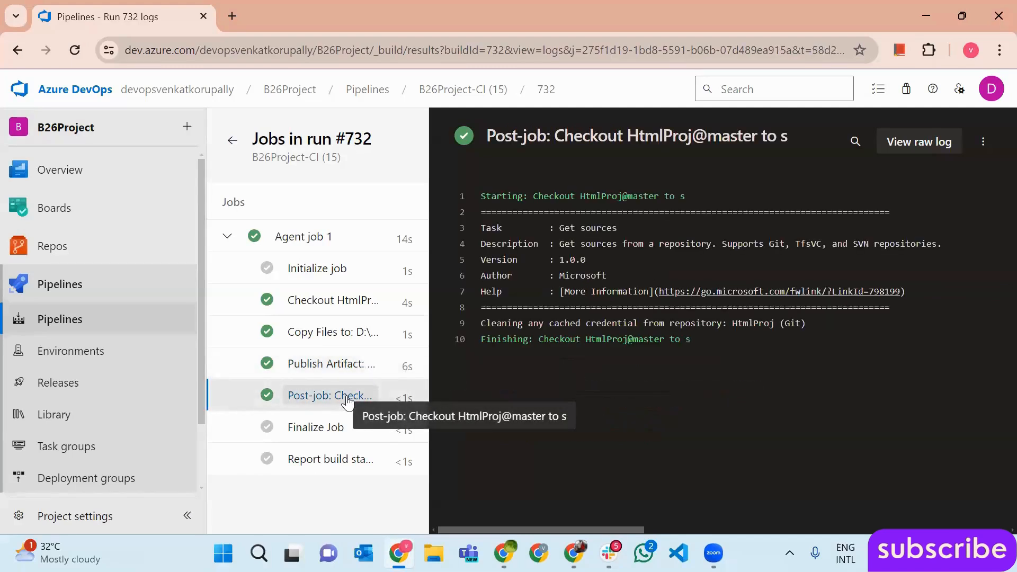
pyautogui.click(317, 426)
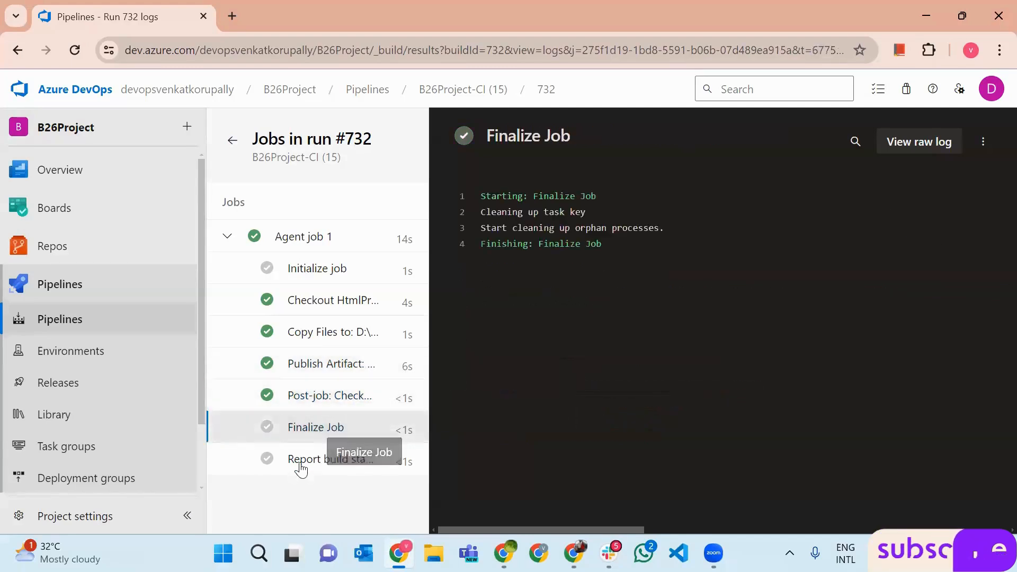
# - Open the published artifacts of B26Project-CI (15) run #732, browse the files in drop, and return to the Pipelines list
pyautogui.click(116, 289)
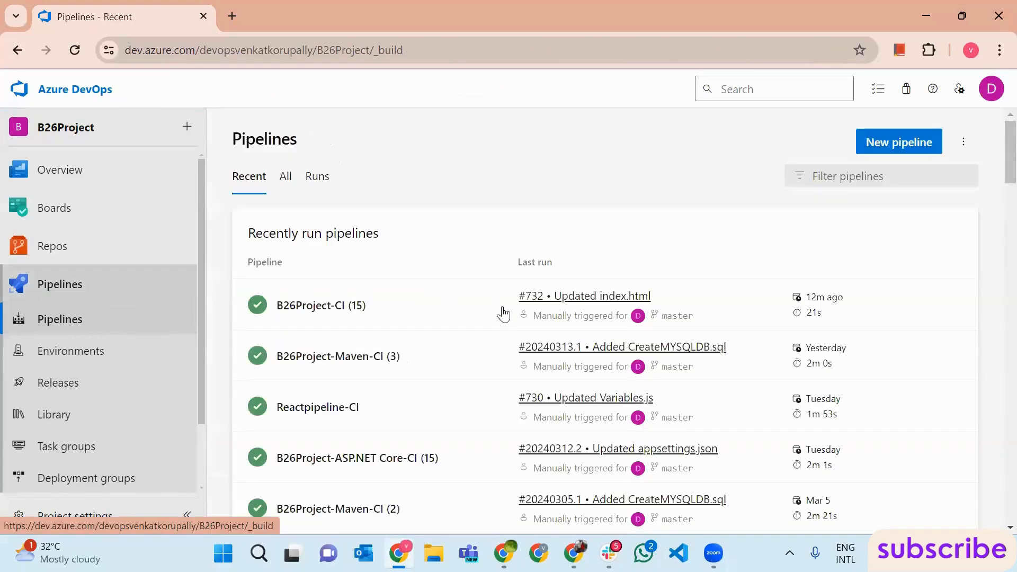
pyautogui.click(503, 314)
pyautogui.click(574, 268)
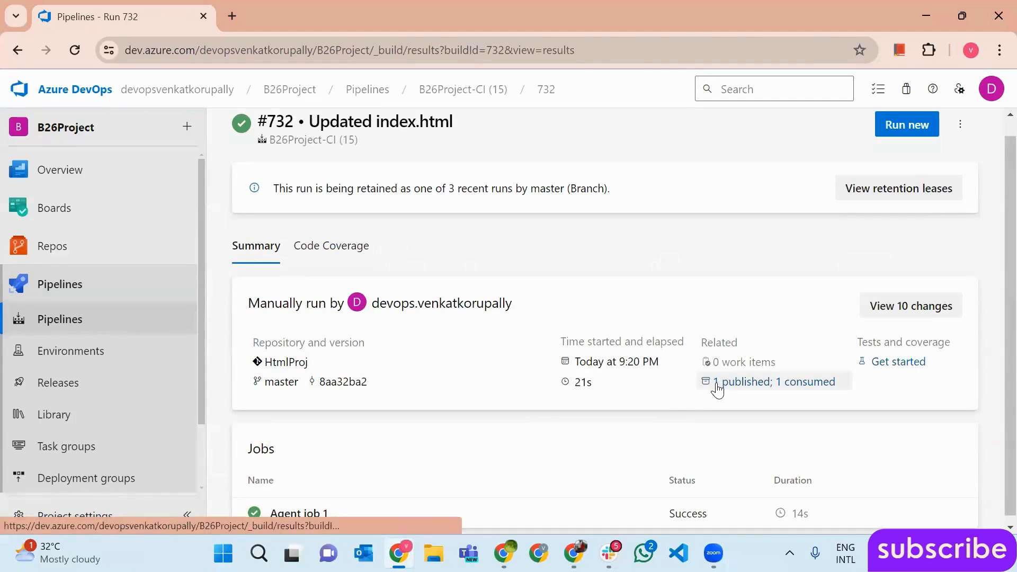
pyautogui.click(718, 389)
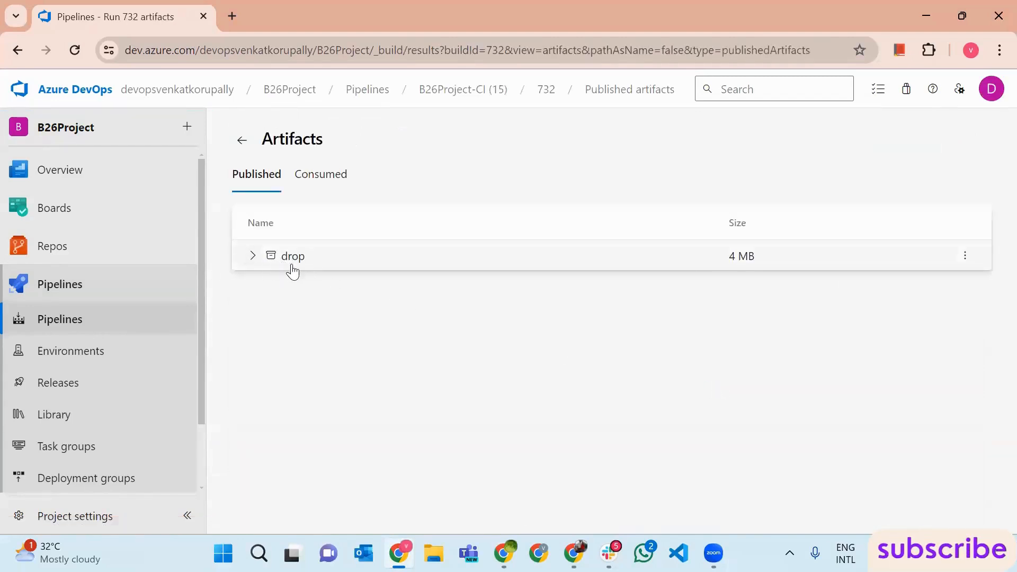
pyautogui.click(251, 257)
pyautogui.scroll(-2, 415, 376)
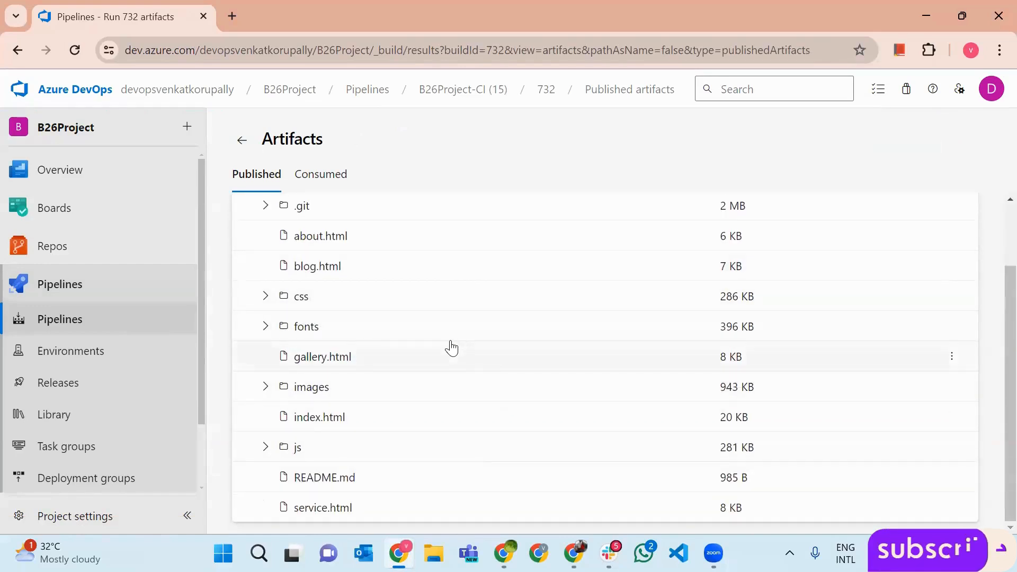
pyautogui.scroll(2, 448, 343)
pyautogui.click(131, 289)
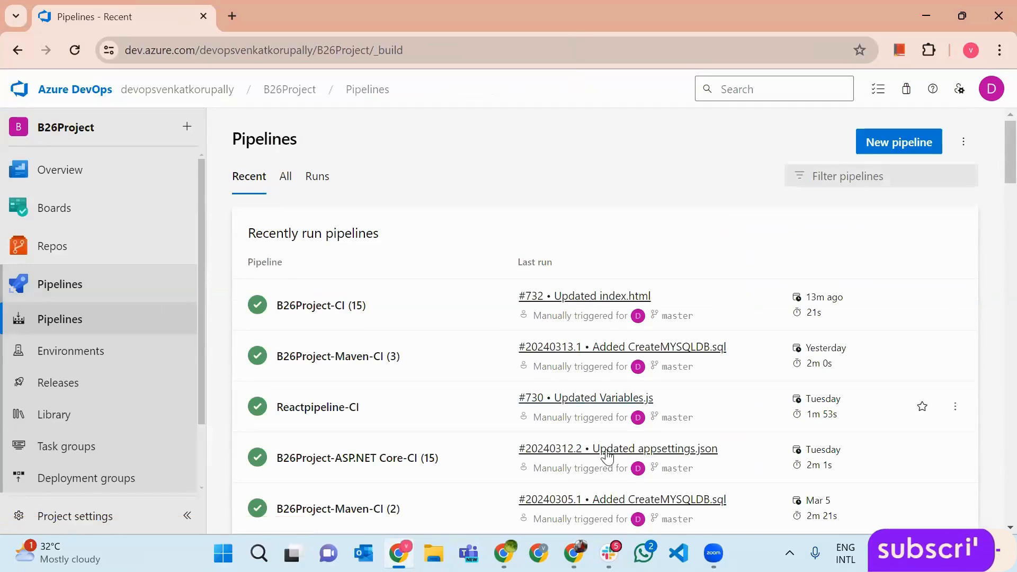
# - Switch to the Create Web App form in the Azure portal and examine the available resource groups
pyautogui.moveTo(575, 552)
pyautogui.click(587, 466)
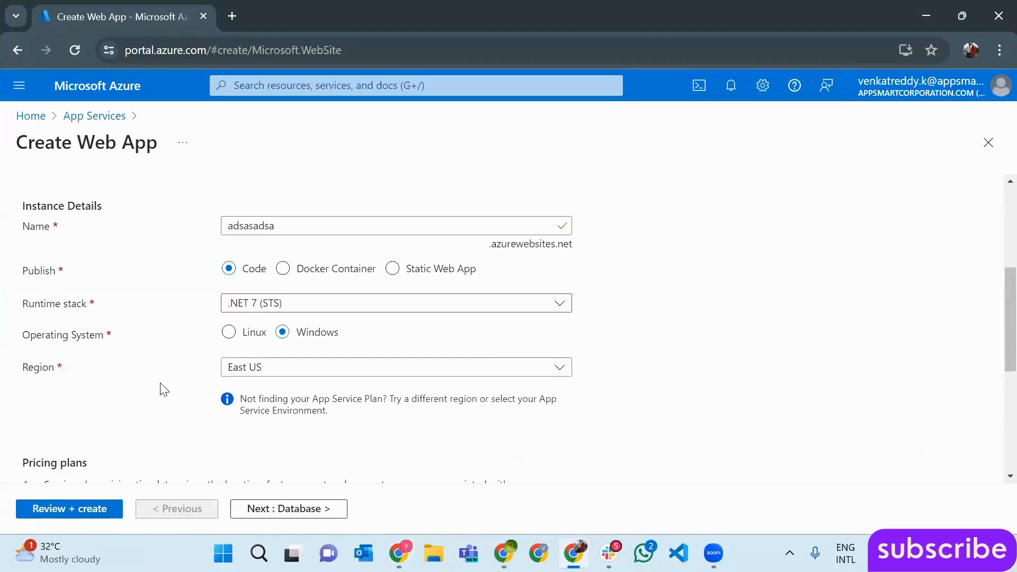
pyautogui.scroll(5, 363, 334)
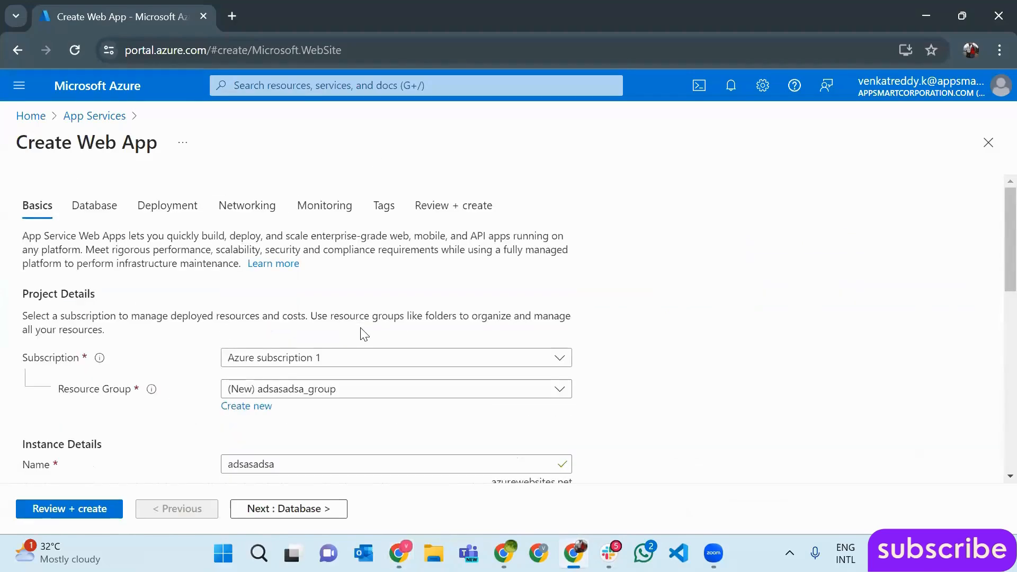
pyautogui.scroll(-2, 363, 333)
pyautogui.click(342, 311)
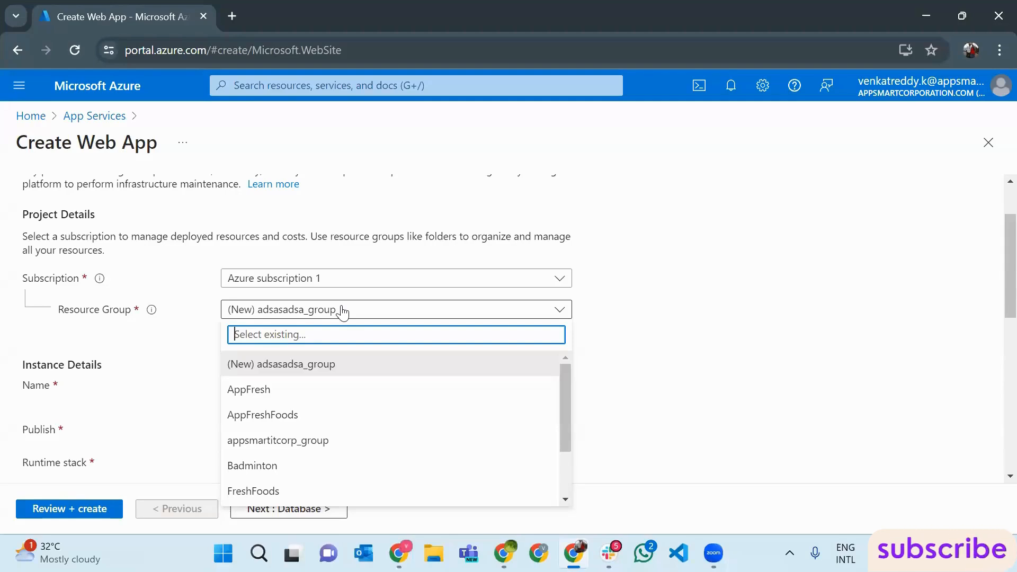
pyautogui.click(657, 306)
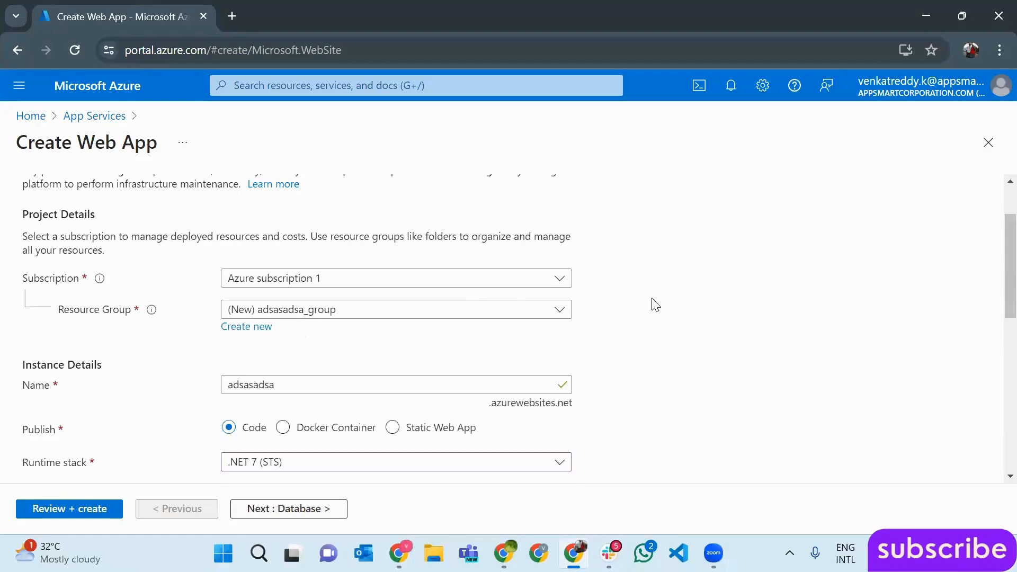
pyautogui.scroll(2, 420, 358)
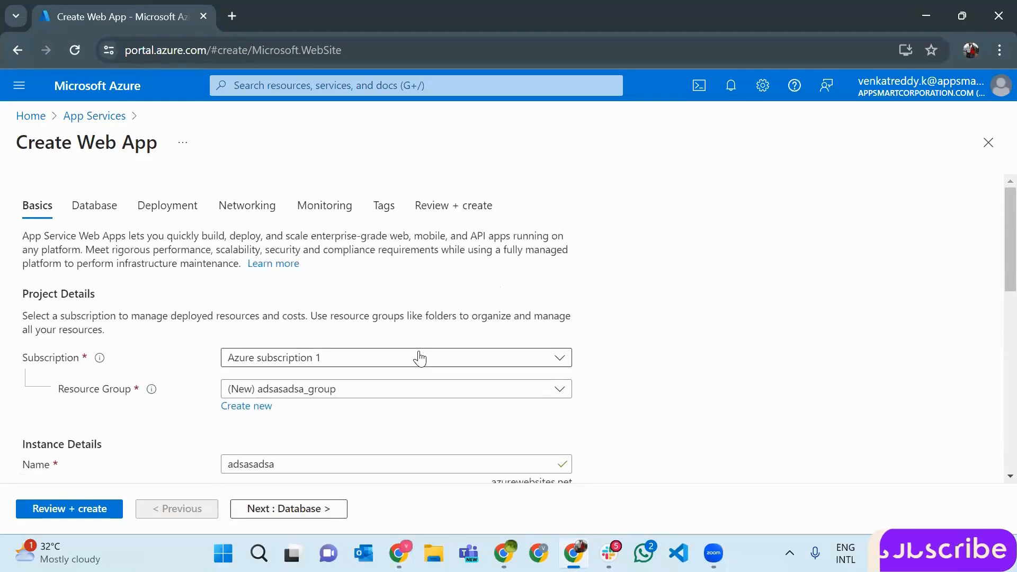
# - Return to App Services, discarding the unsaved web app edits, and start creating a new Web App
pyautogui.click(98, 116)
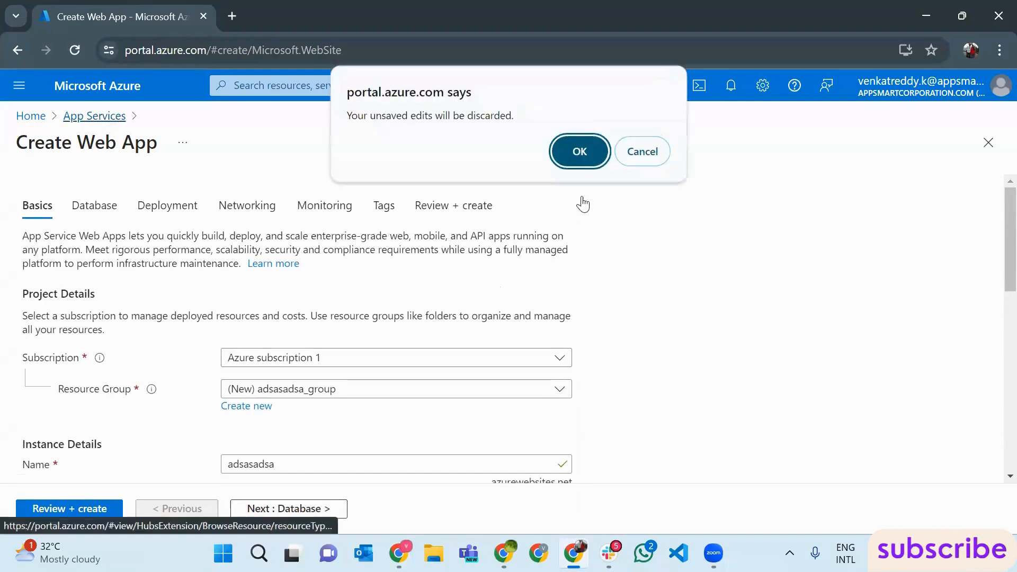
pyautogui.click(577, 148)
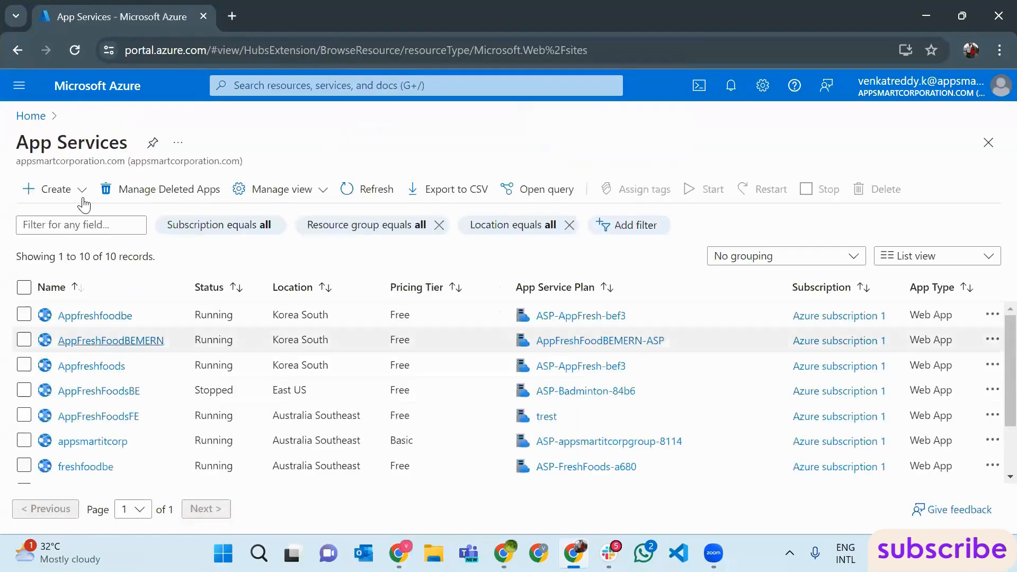
pyautogui.click(74, 189)
pyautogui.click(84, 218)
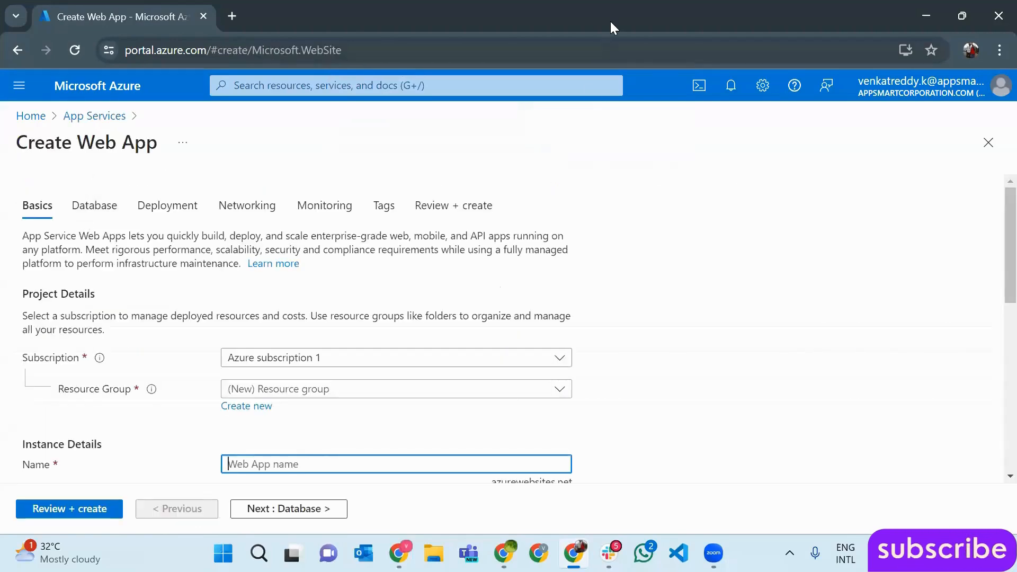
# - View the option for creating a new resource group in the web app's project details and dismiss it
pyautogui.scroll(-2, 62, 318)
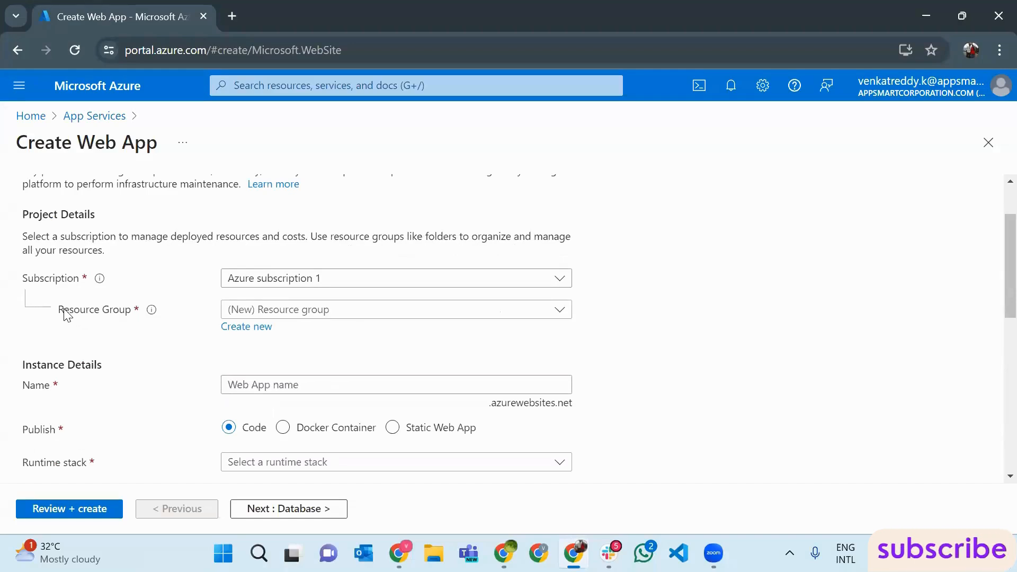
pyautogui.click(259, 330)
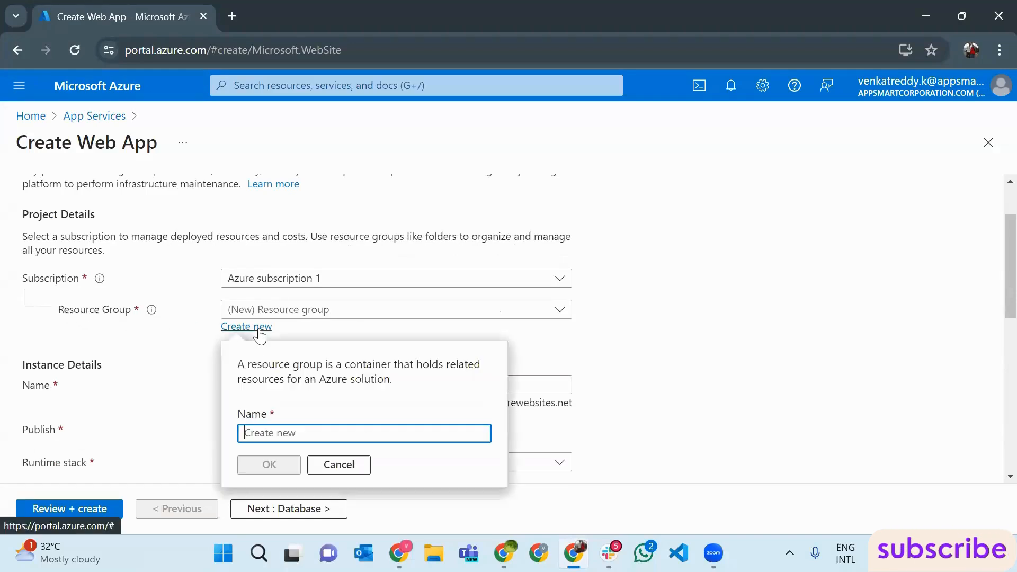
pyautogui.click(272, 435)
pyautogui.click(794, 346)
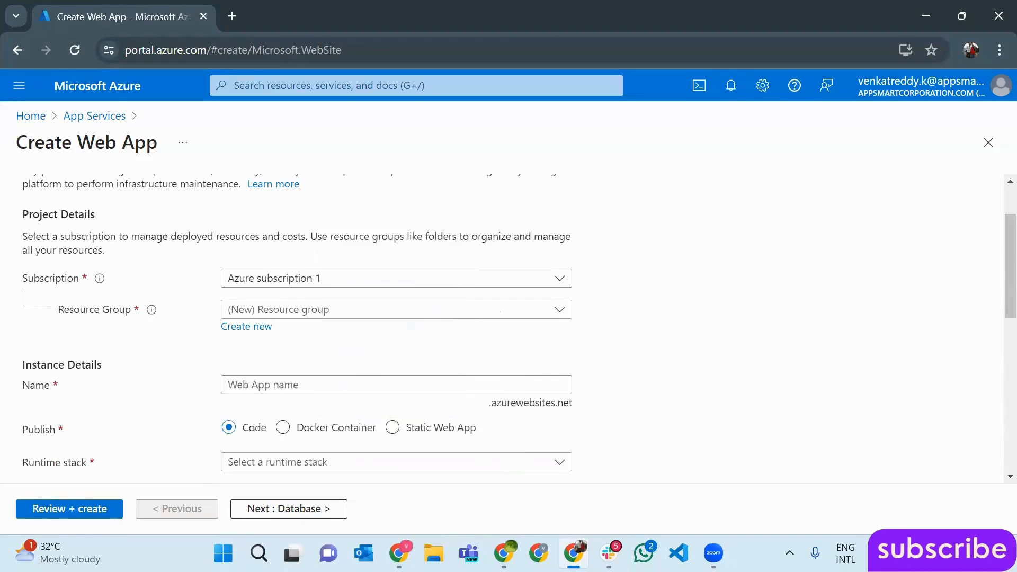
# - Open Paint and enlarge the canvas to about 1068 × 495 px
pyautogui.press('super')
pyautogui.click(440, 81)
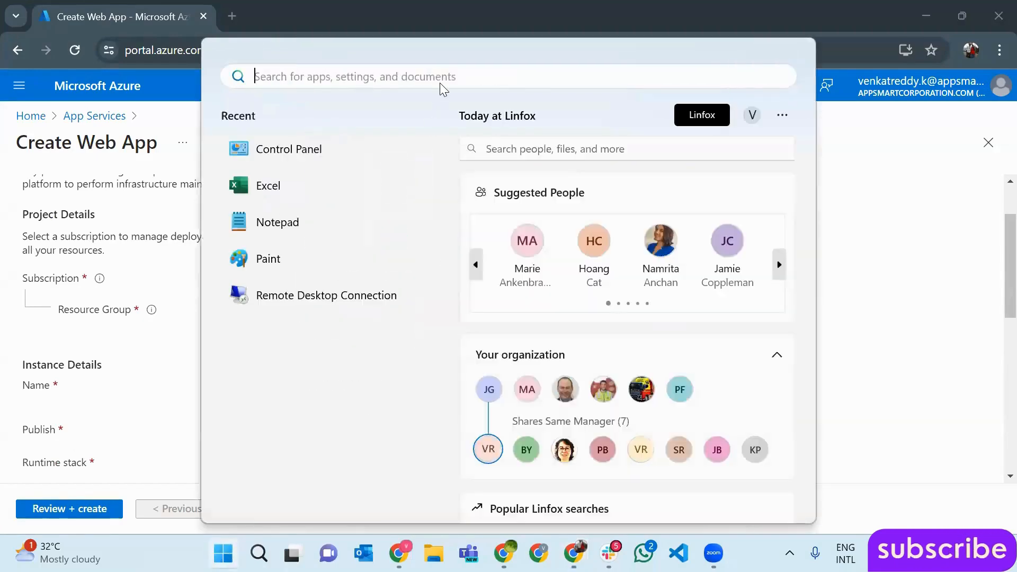
pyautogui.write('paint')
pyautogui.press('Return')
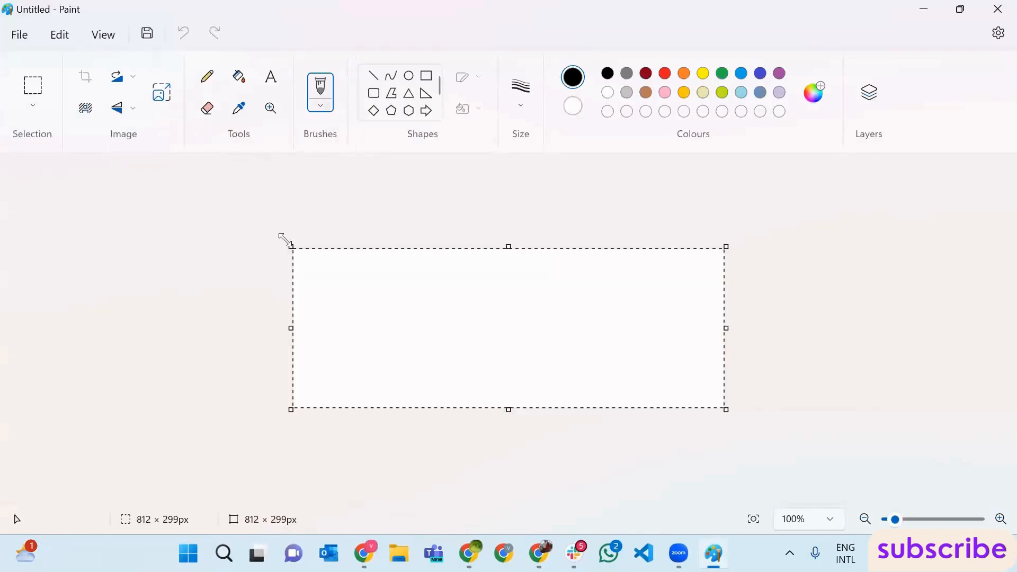
pyautogui.moveTo(286, 241); pyautogui.dragTo(230, 187)
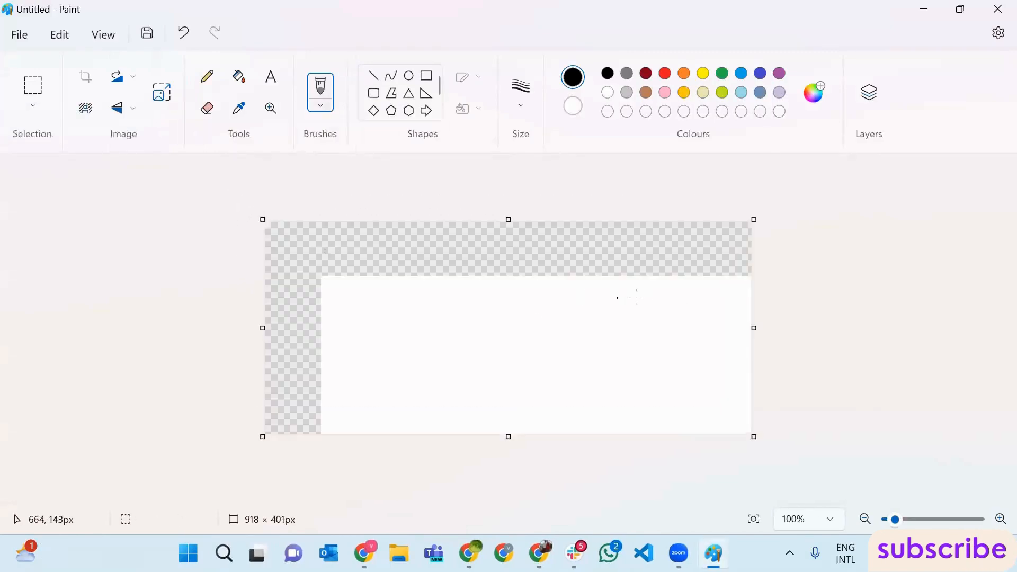
pyautogui.moveTo(753, 437); pyautogui.dragTo(833, 486)
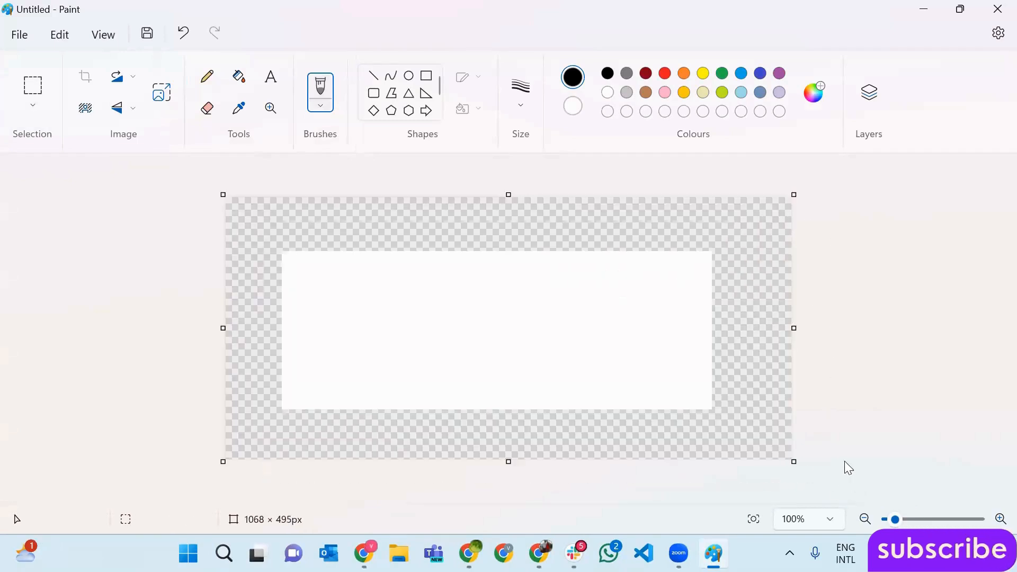
# - Start a new blank Paint image, discarding the current drawing
pyautogui.click(407, 373)
pyautogui.click(31, 42)
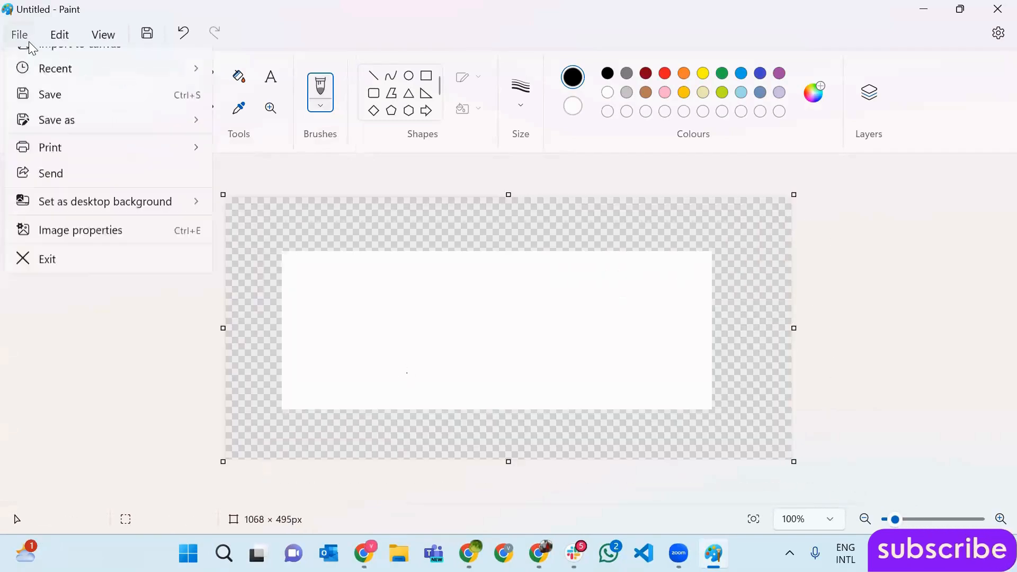
pyautogui.click(32, 61)
pyautogui.click(531, 334)
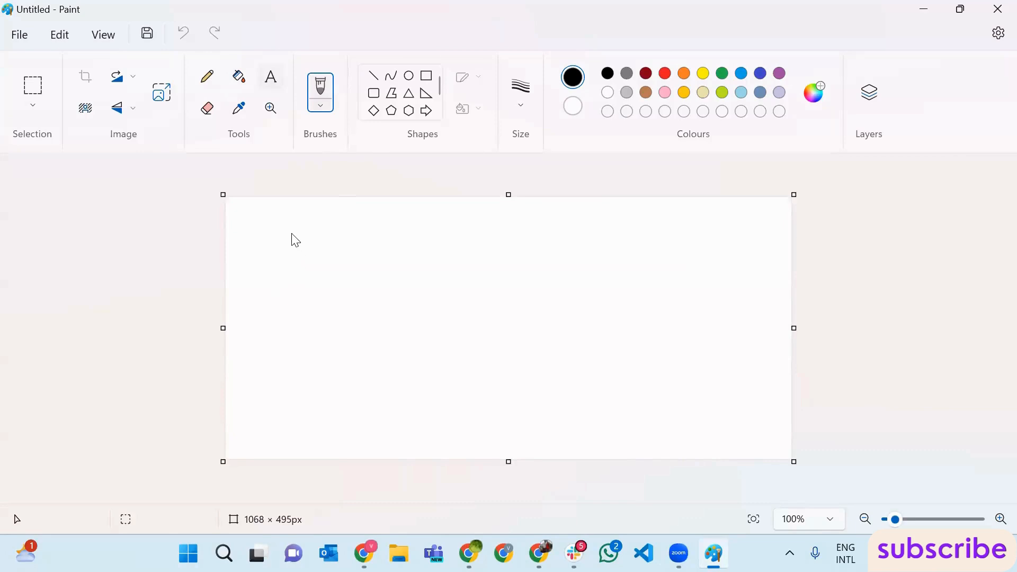
# - Add the text label Project ABC at font size 16 and a second label PRoject XY across from it on the canvas
pyautogui.click(296, 248)
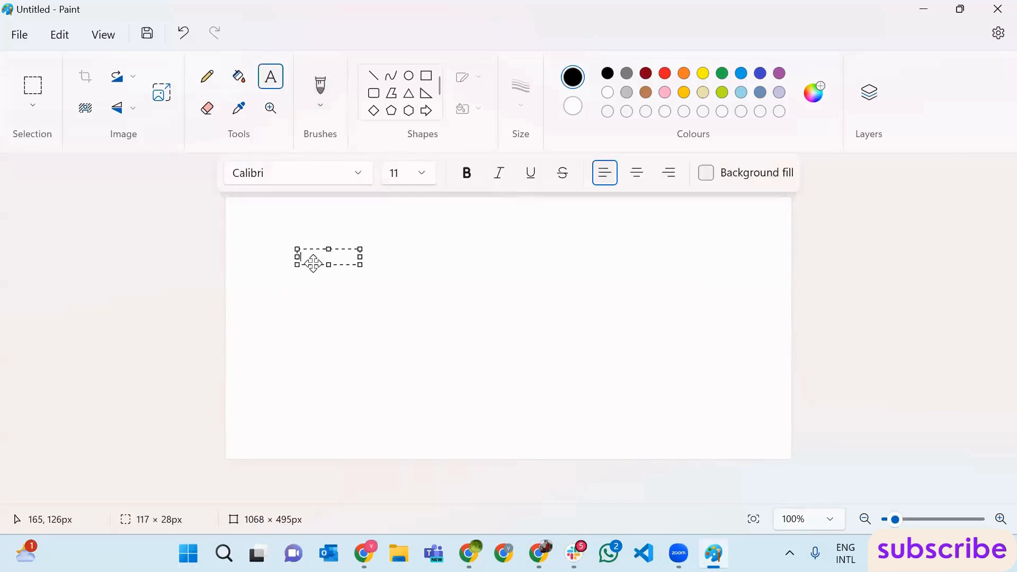
pyautogui.write('Product')
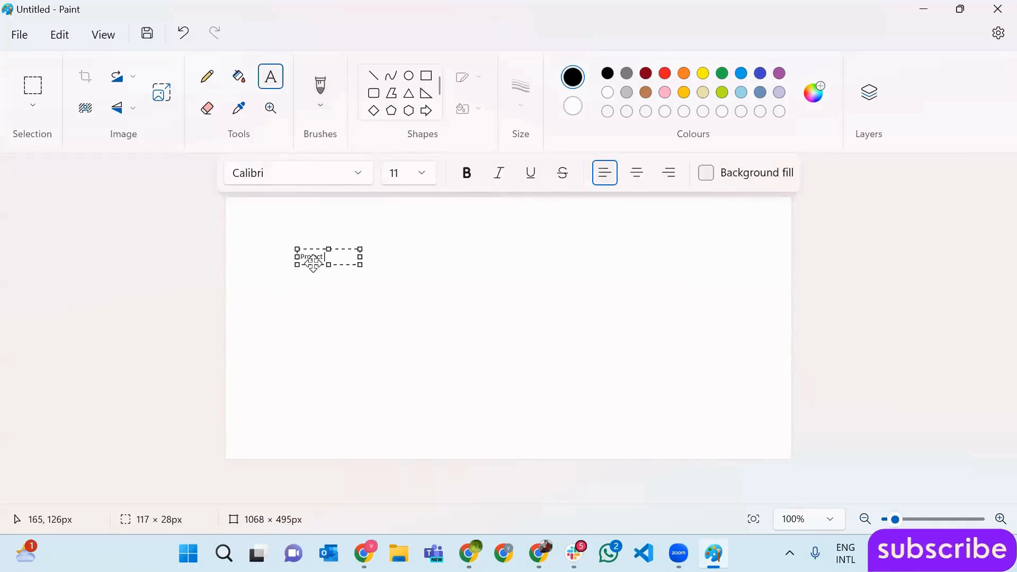
pyautogui.hotkey('ctrl', 'a')
pyautogui.click(424, 173)
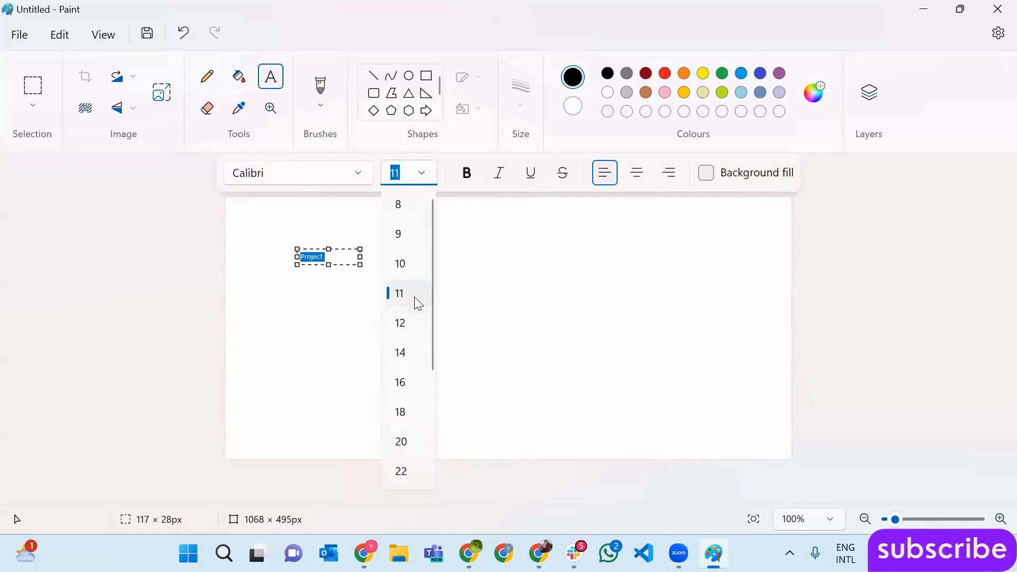
pyautogui.click(406, 382)
pyautogui.click(346, 259)
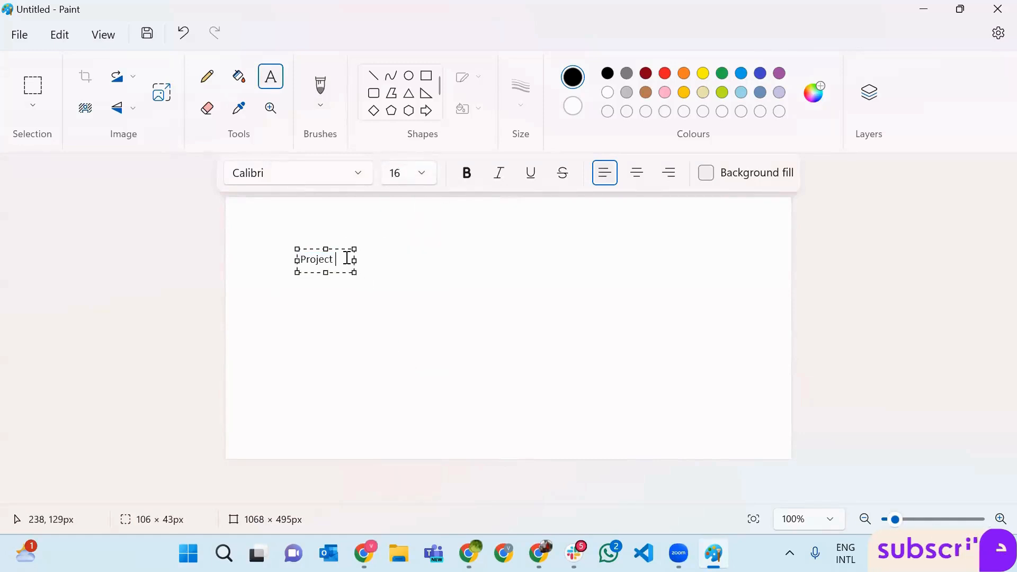
pyautogui.write('ABC')
pyautogui.moveTo(354, 263); pyautogui.dragTo(396, 268)
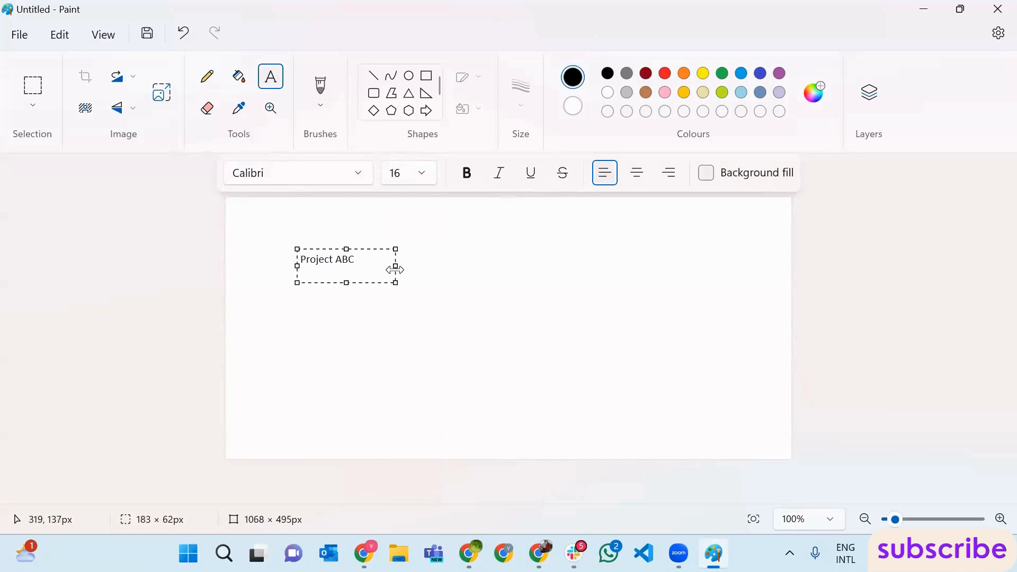
pyautogui.click(599, 259)
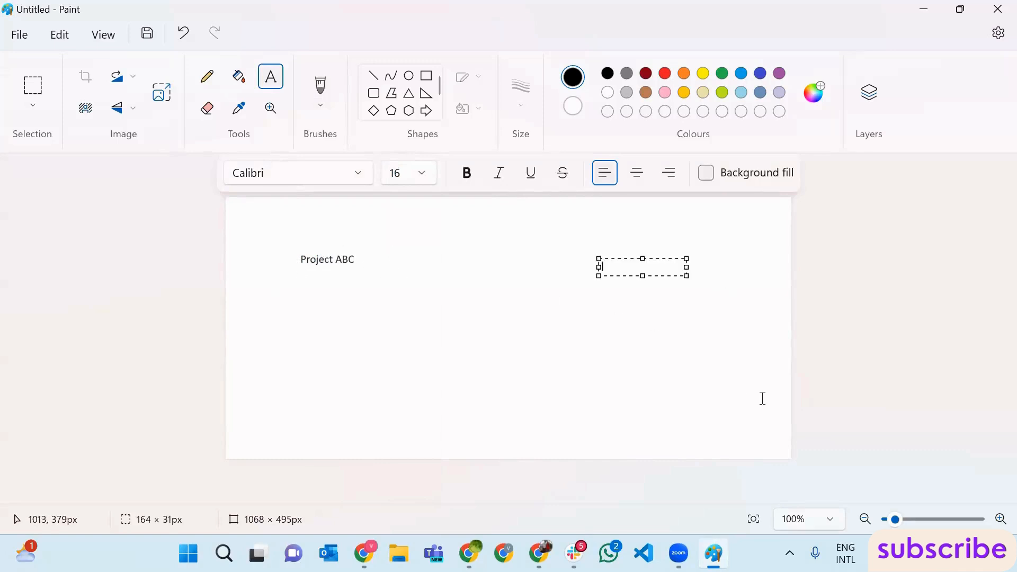
pyautogui.write('PRoject XY')
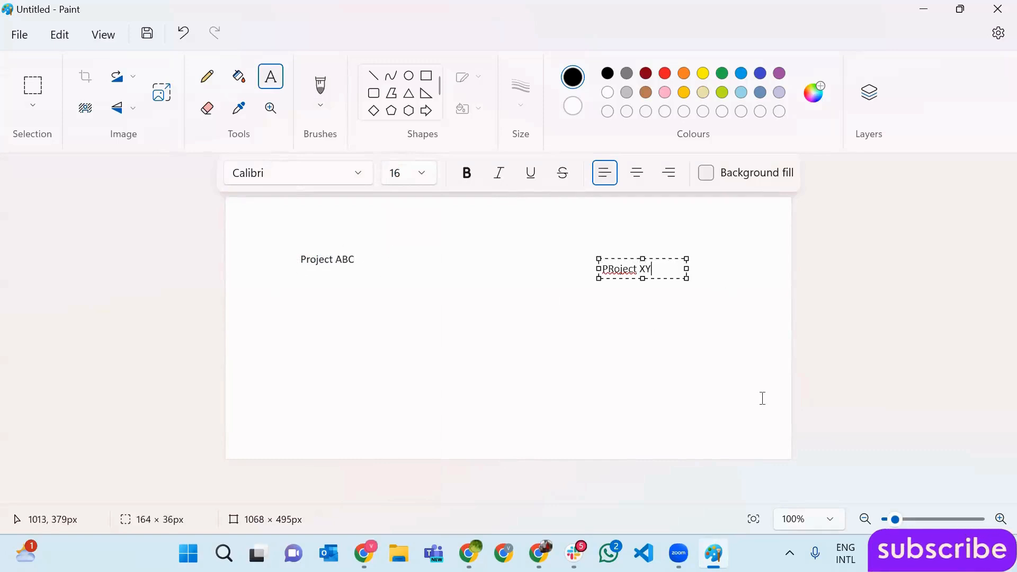
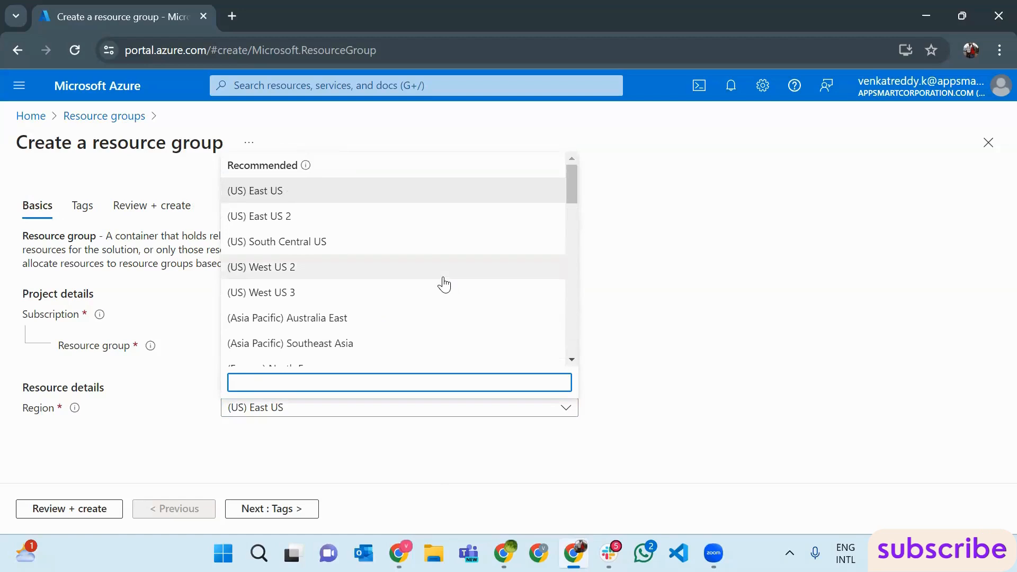
# - Create the resource group RG-ProjectPQR in the (Asia Pacific) Korea South region and open it
pyautogui.scroll(-15, 444, 285)
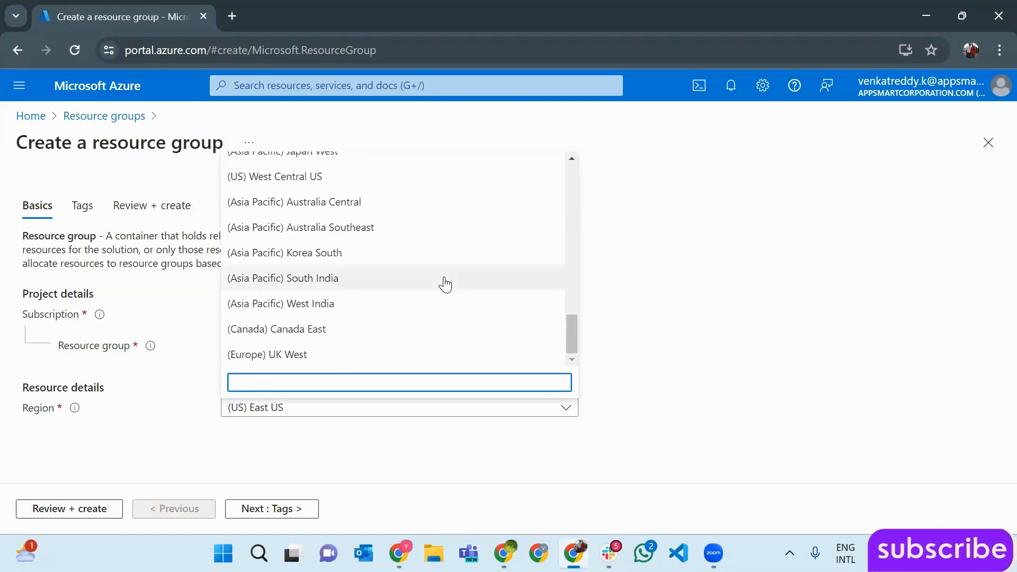
pyautogui.click(451, 261)
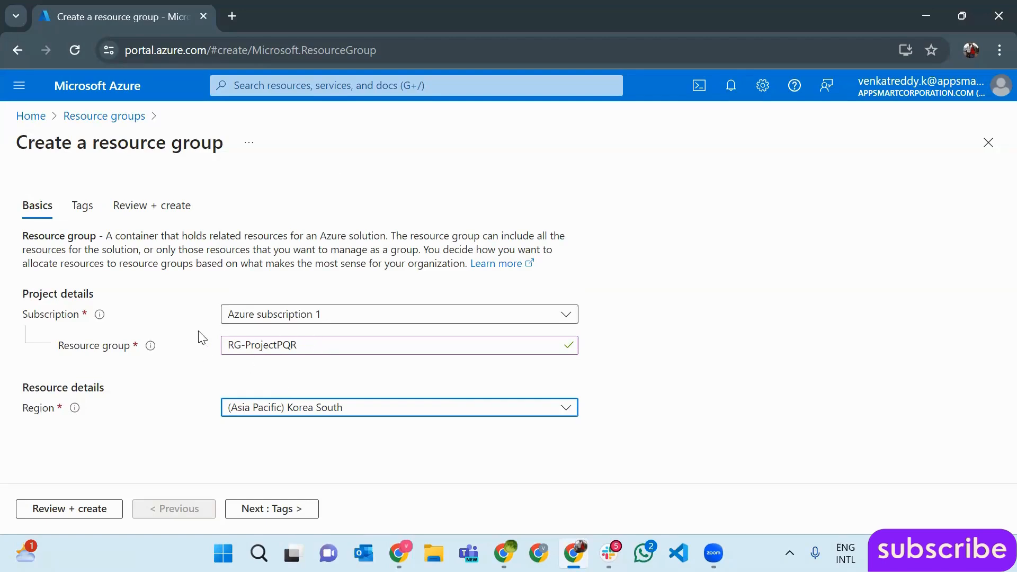
pyautogui.click(46, 512)
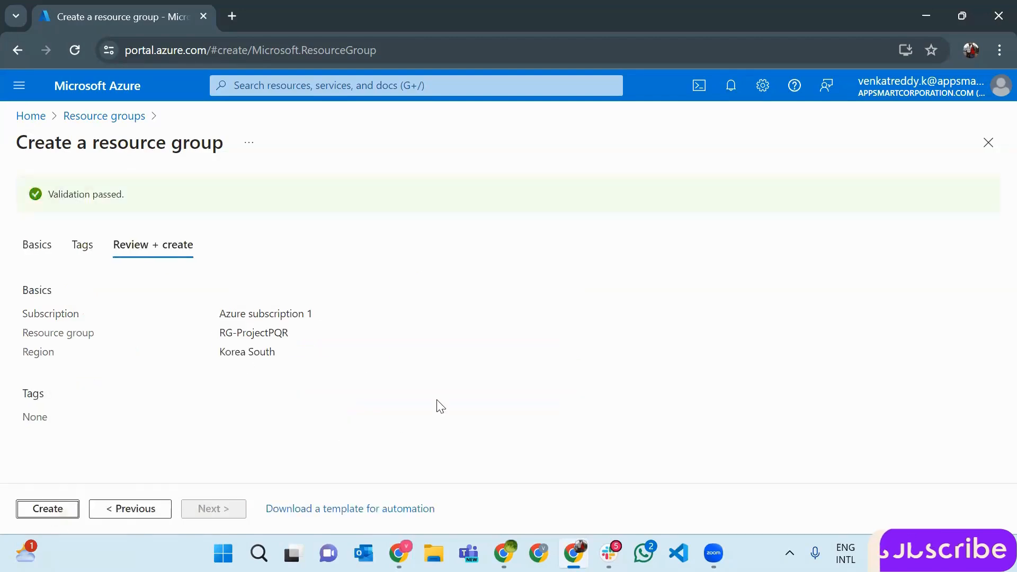
pyautogui.click(48, 509)
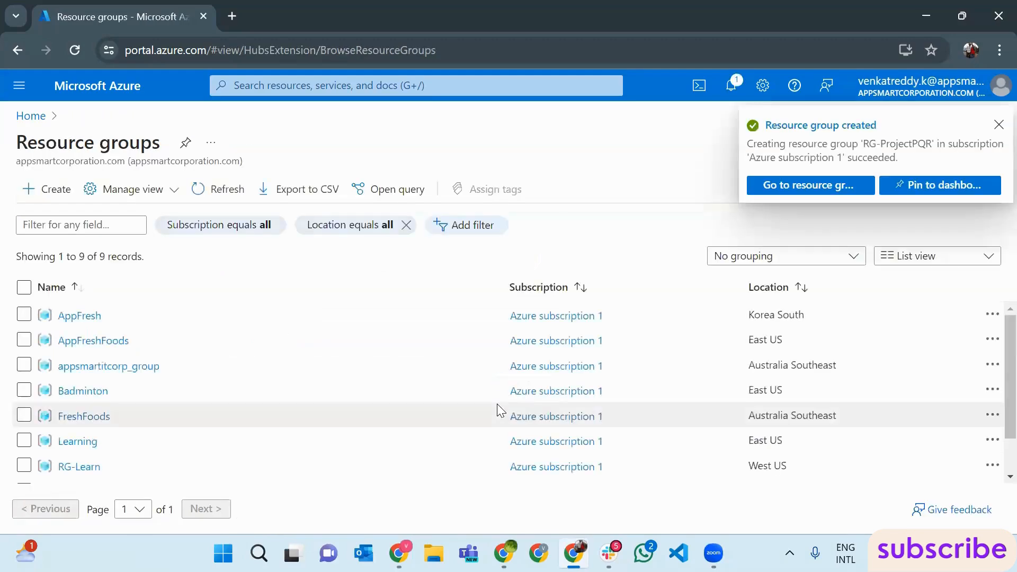
pyautogui.click(846, 185)
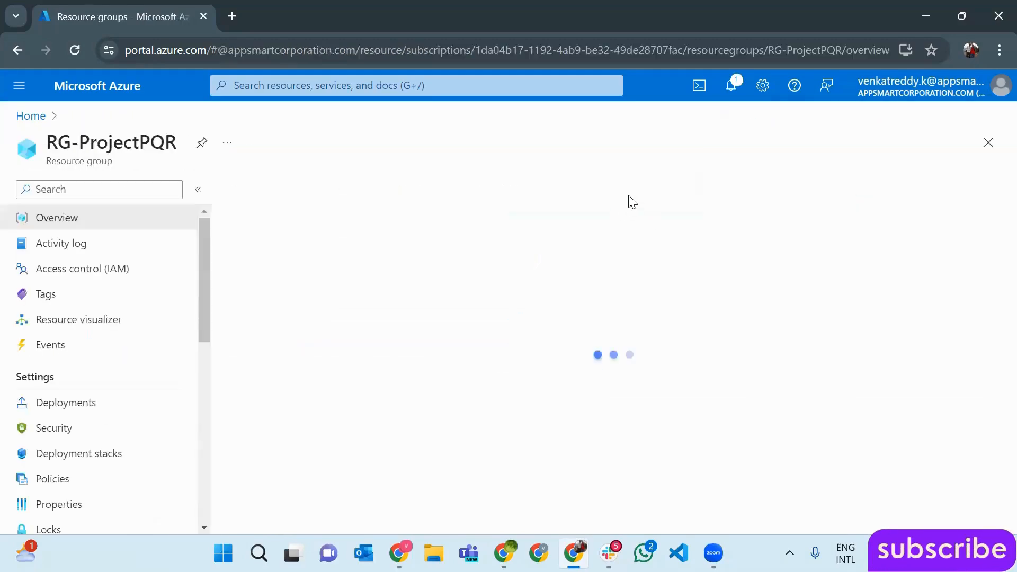
# - Go back to the Azure home page, open App Services, and start a new Web App down to its project details
pyautogui.click(32, 117)
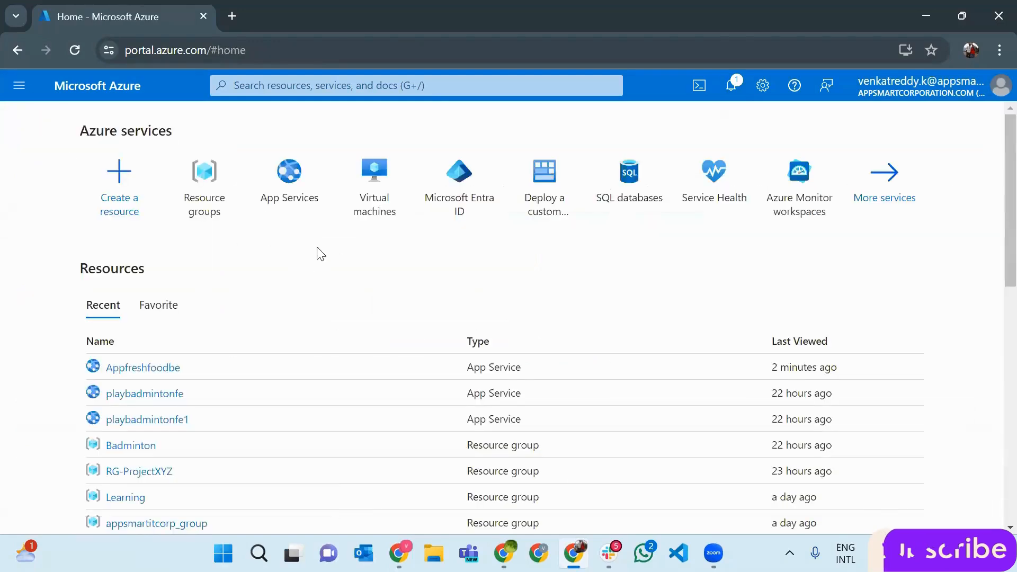
pyautogui.moveTo(296, 190)
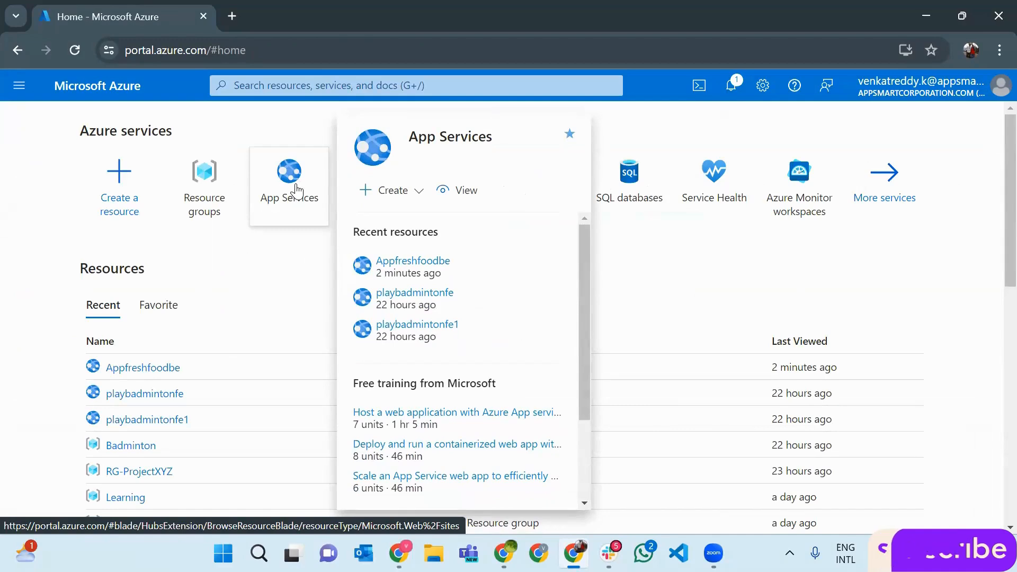
pyautogui.click(295, 190)
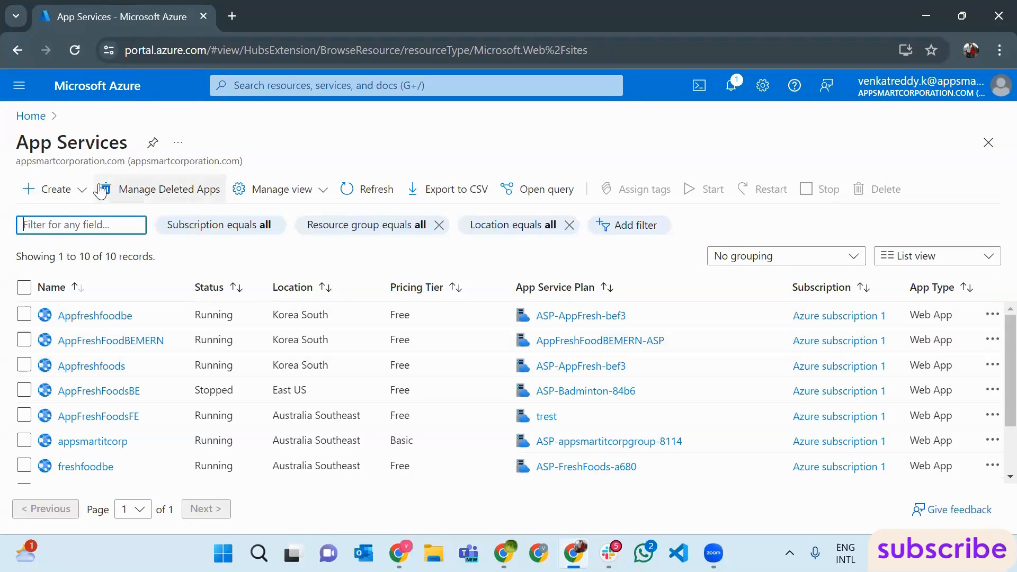
pyautogui.click(43, 188)
pyautogui.click(44, 215)
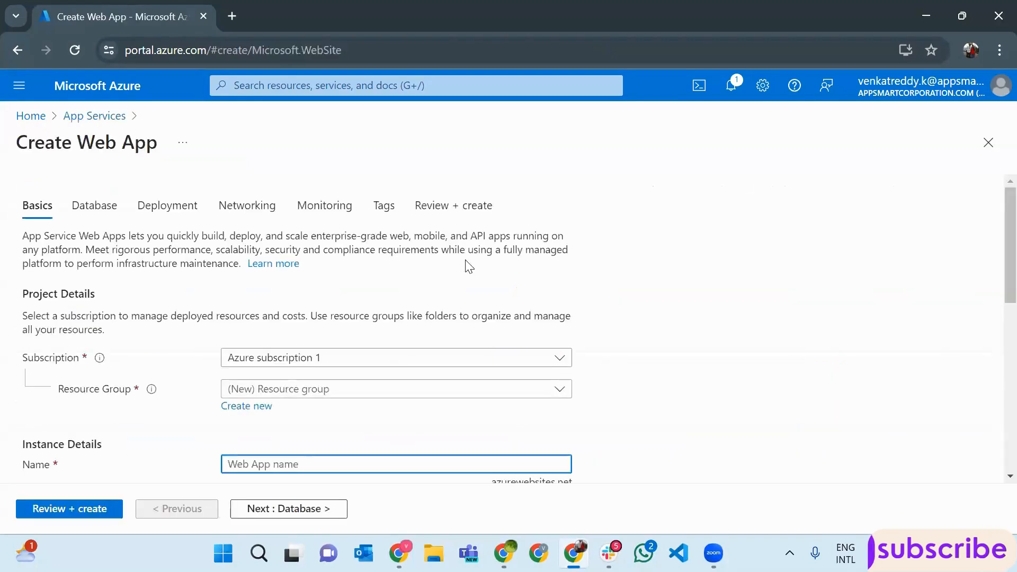
pyautogui.scroll(-1, 458, 281)
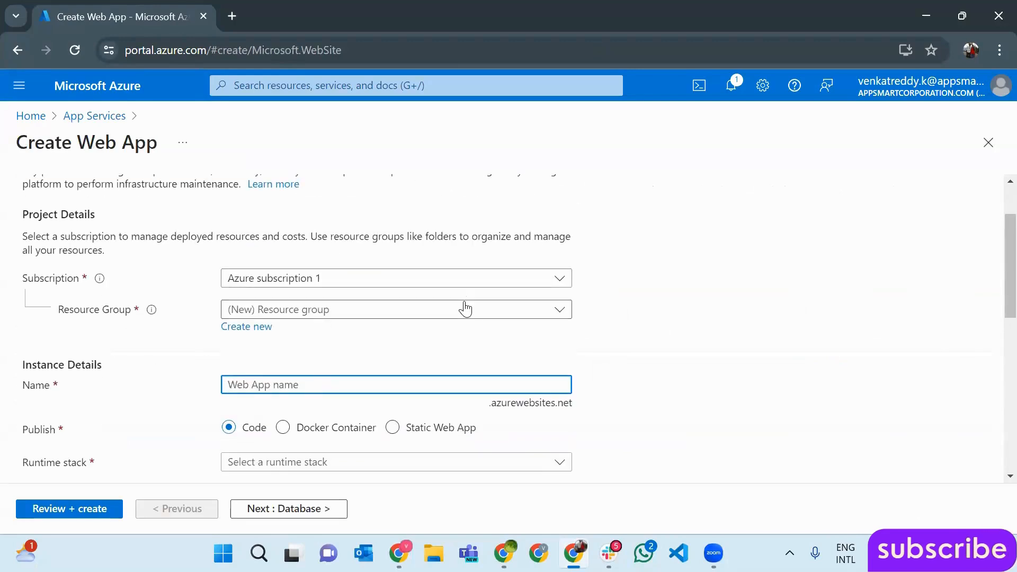
# - Assign the web app to the existing resource group RG-ProjectPQR and name it htmlproj123342
pyautogui.click(408, 314)
pyautogui.scroll(-1, 389, 387)
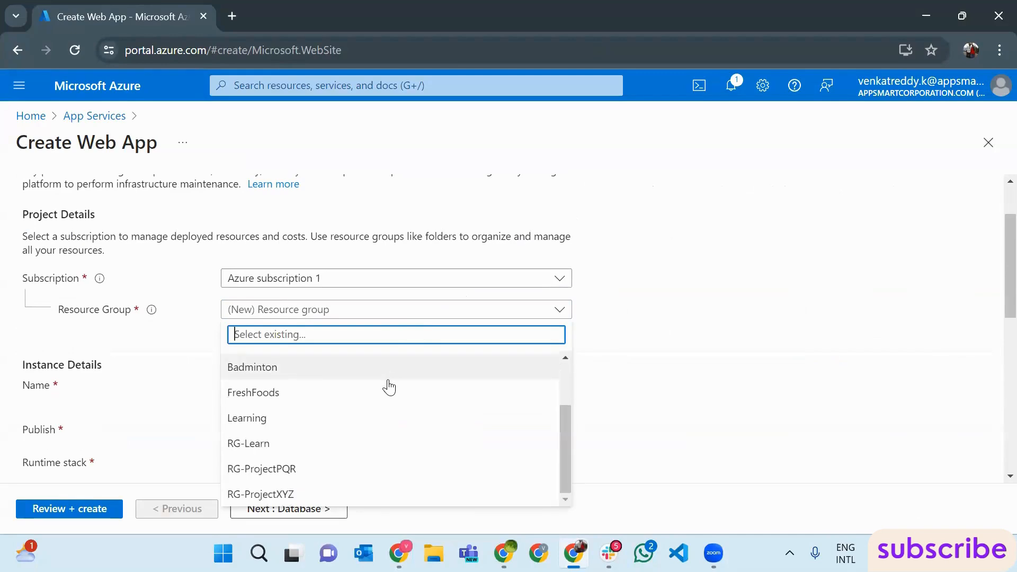
pyautogui.click(354, 473)
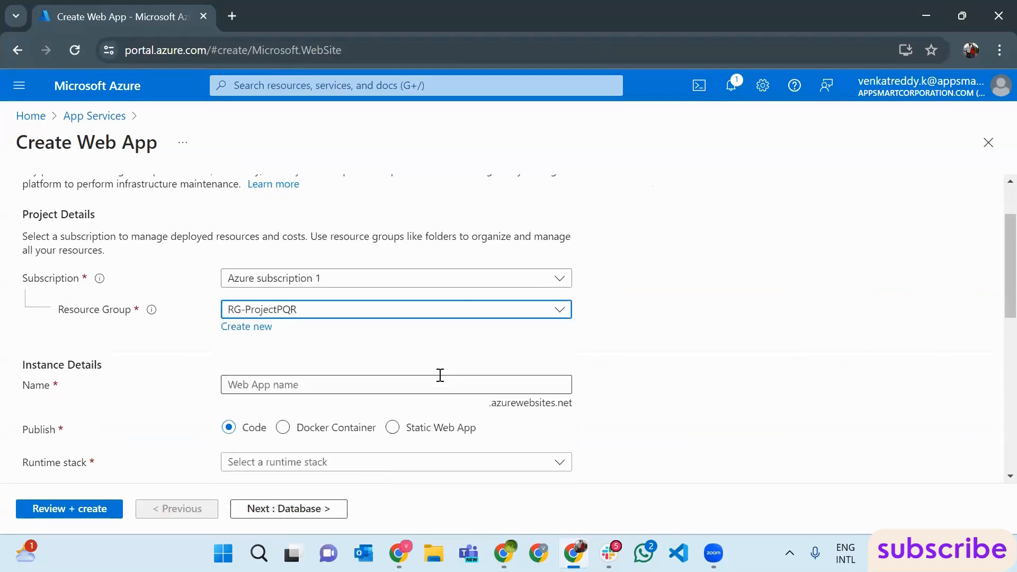
pyautogui.scroll(-1, 439, 375)
pyautogui.click(357, 306)
pyautogui.write('htnm')
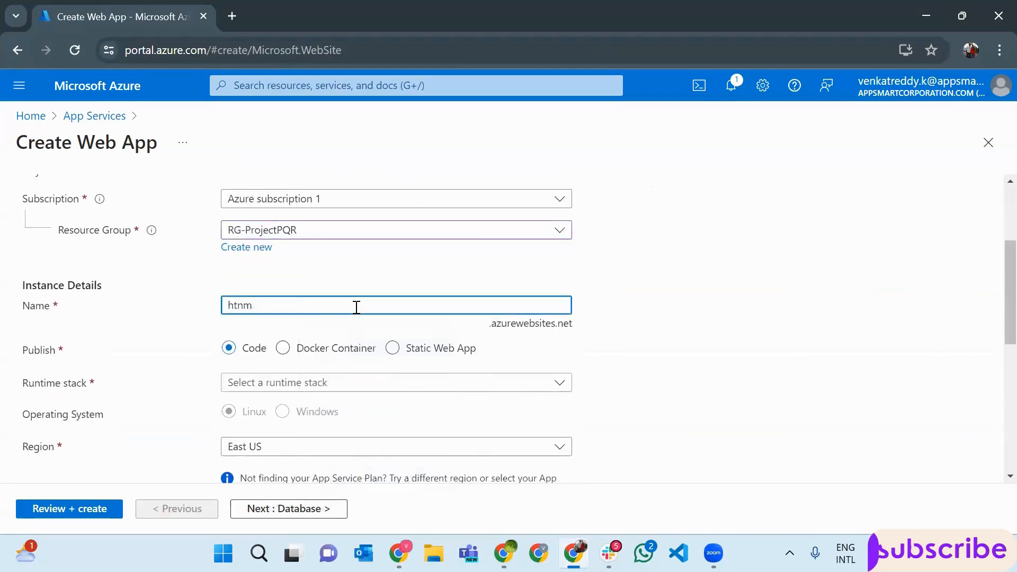
pyautogui.press('BackSpace')
pyautogui.press('BackSpace')
pyautogui.write('mlproj123')
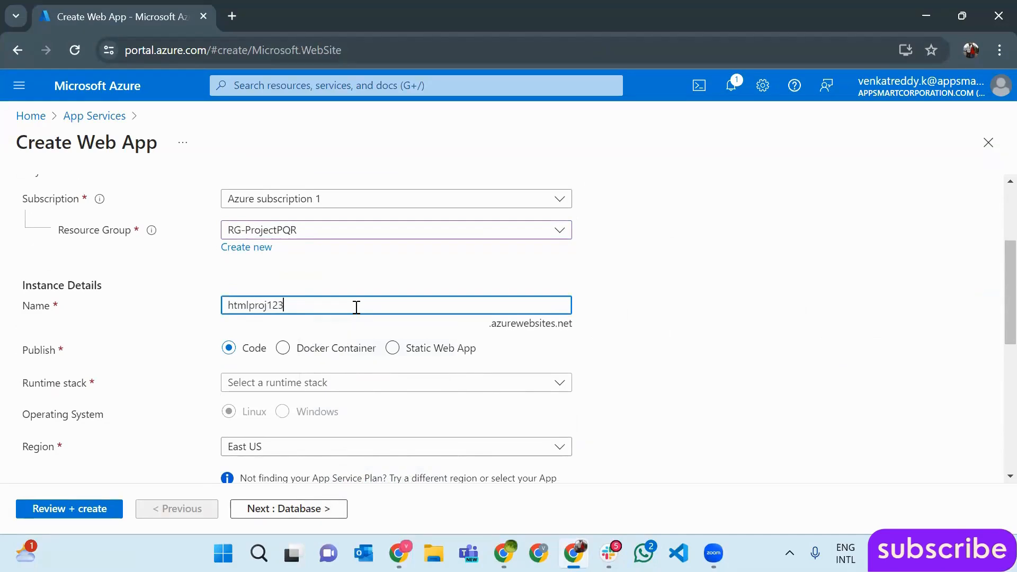
pyautogui.write('342')
# - Choose .NET 7 (STS) as the web app's runtime stack and look through the other available stacks
pyautogui.scroll(-1, 356, 306)
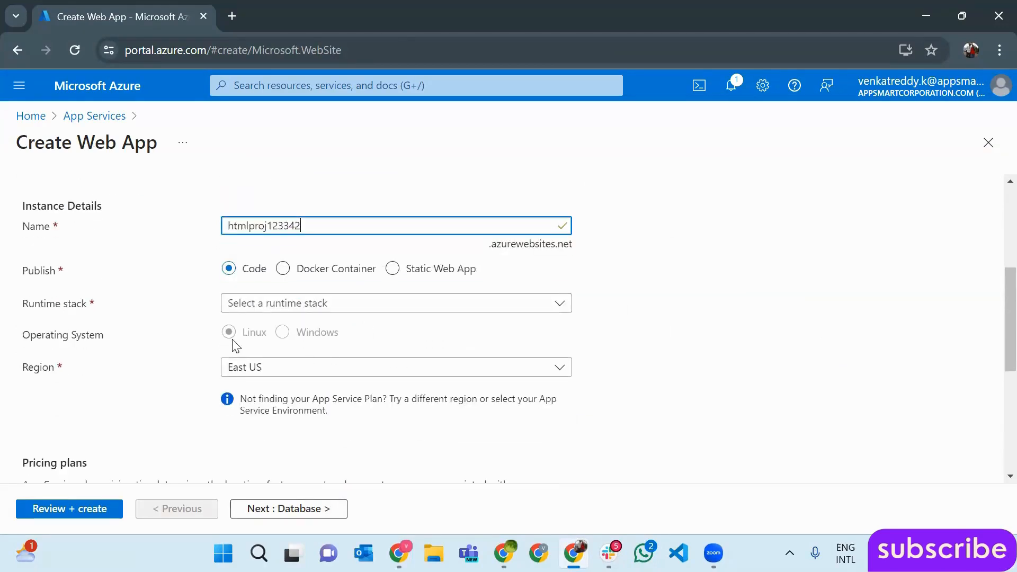
pyautogui.click(257, 313)
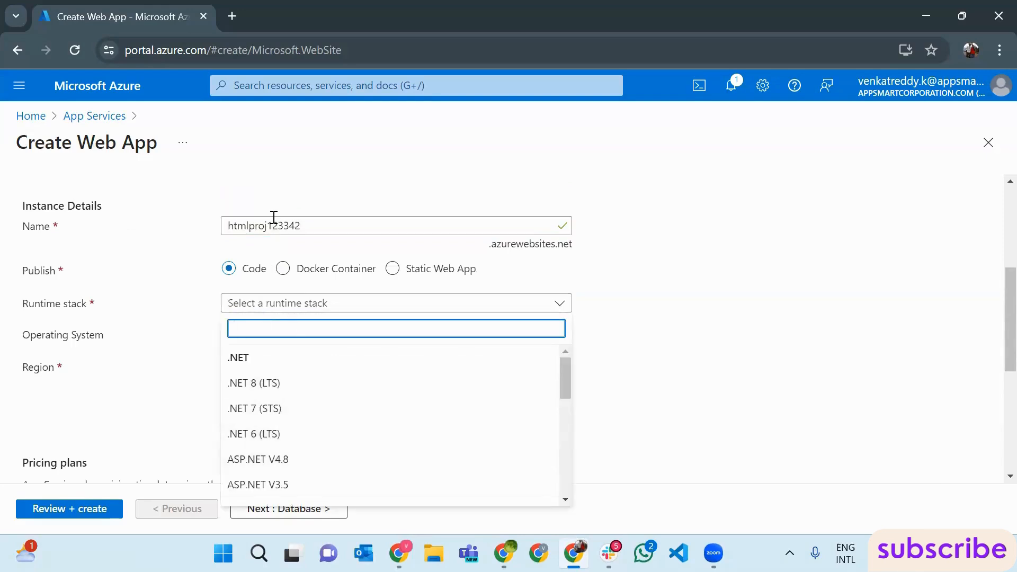
pyautogui.click(293, 409)
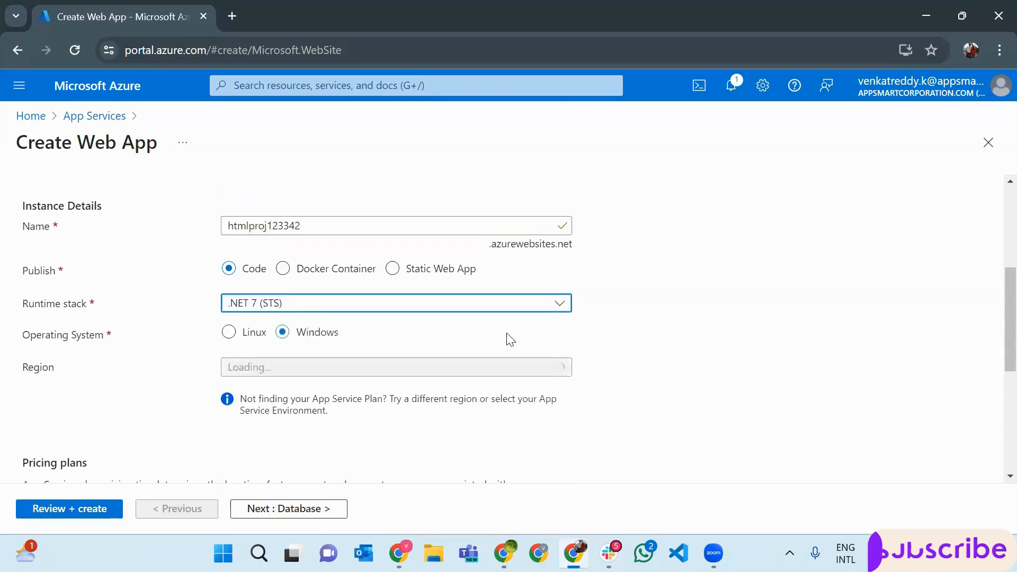
pyautogui.click(479, 311)
pyautogui.scroll(-5, 471, 364)
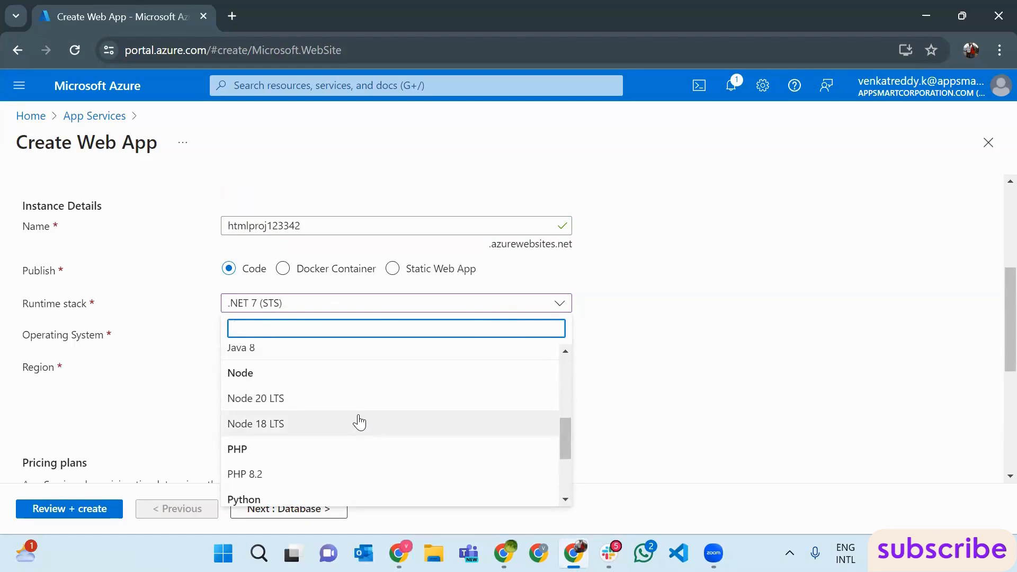
pyautogui.scroll(5, 519, 402)
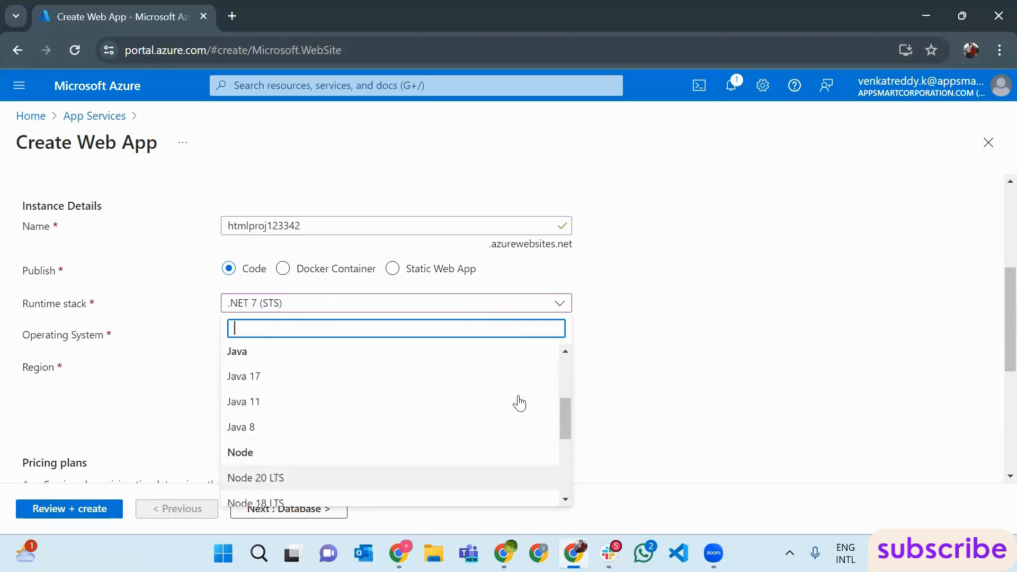
pyautogui.click(638, 375)
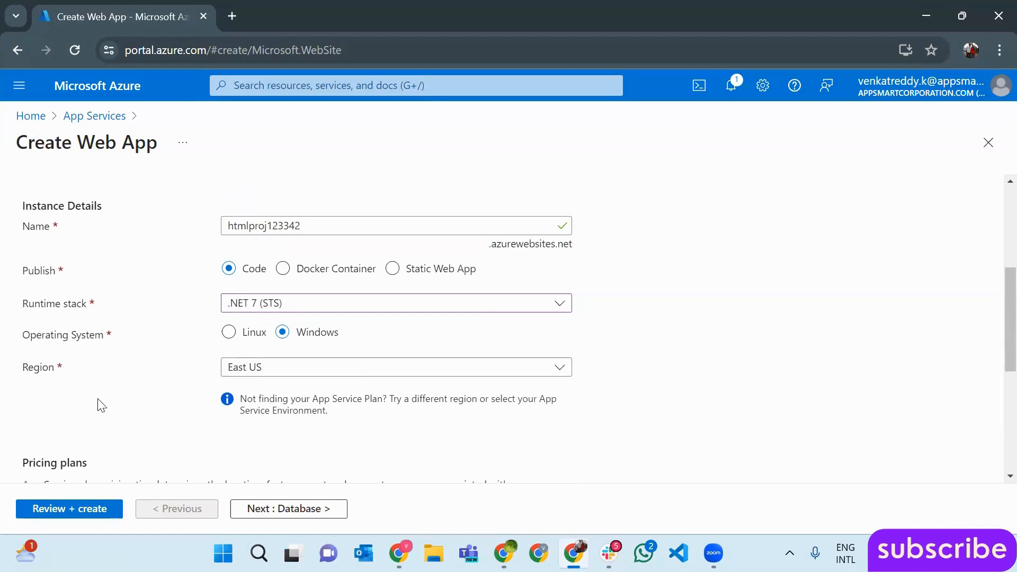
# - Search the regions for korea and set the web app's region to Korea South
pyautogui.click(358, 374)
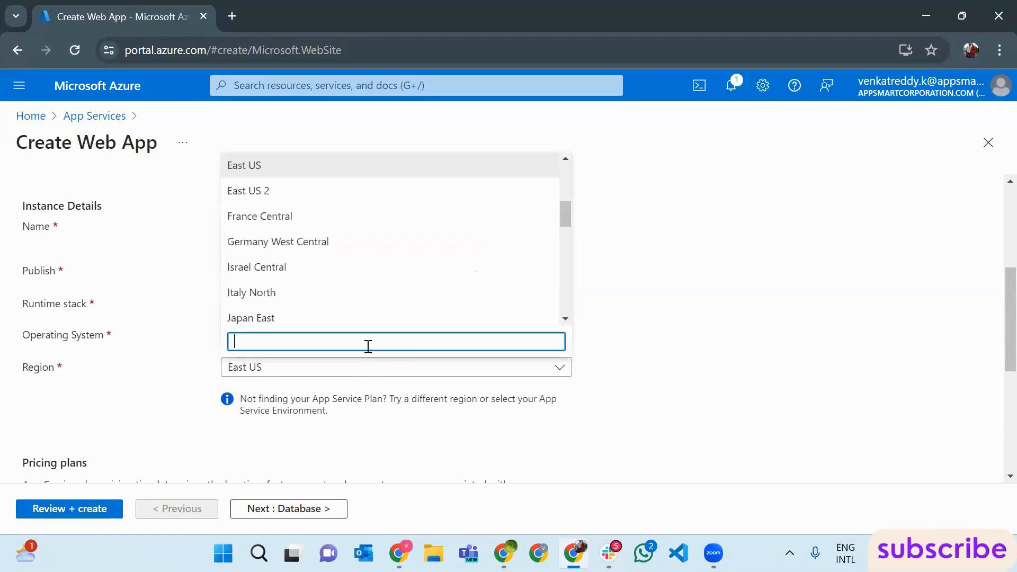
pyautogui.write('korea')
pyautogui.click(359, 313)
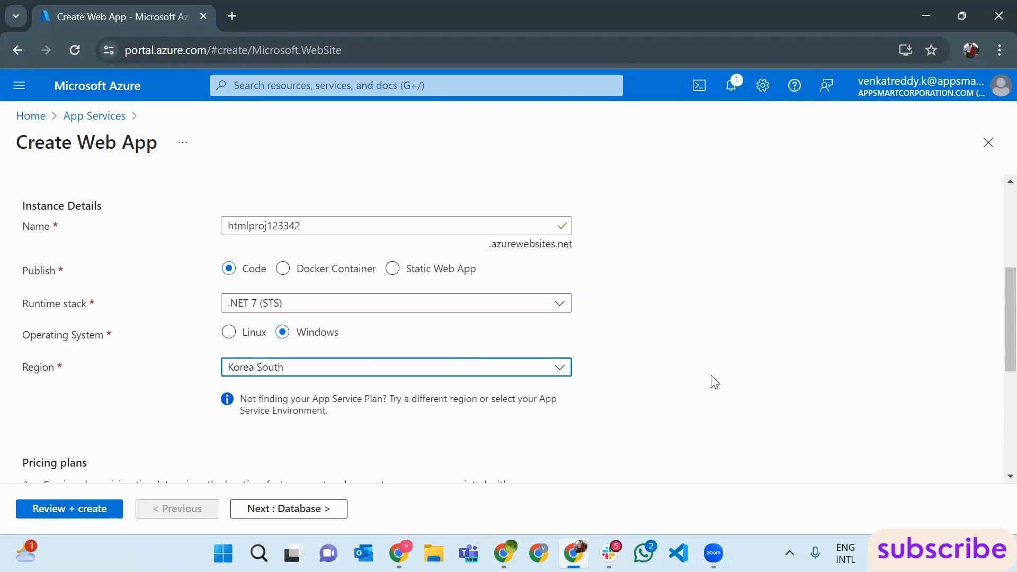
# - Create a new App Service plan named testpriceplan for the web app
pyautogui.scroll(-3, 687, 366)
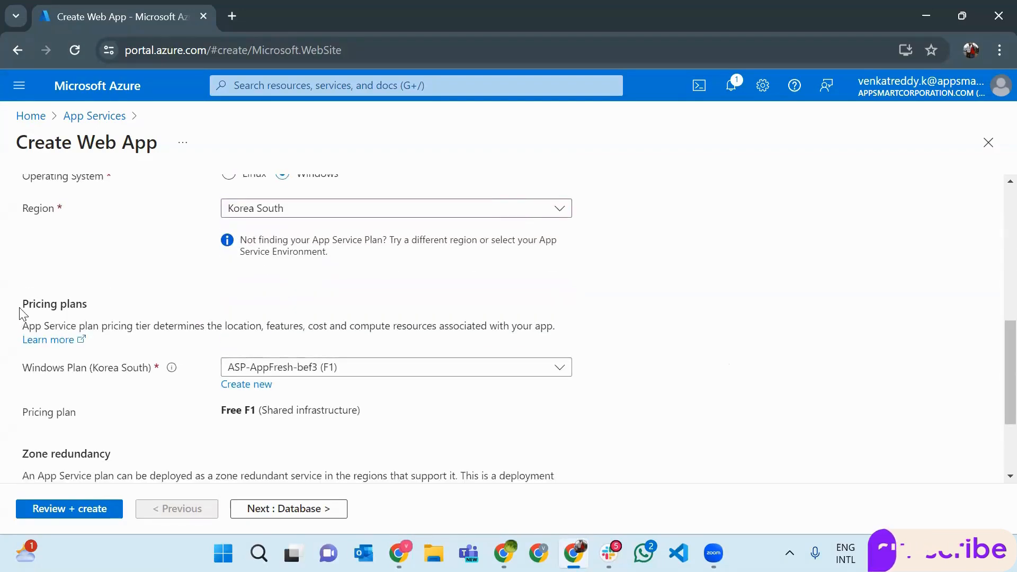
pyautogui.moveTo(21, 300); pyautogui.dragTo(98, 322)
pyautogui.click(172, 312)
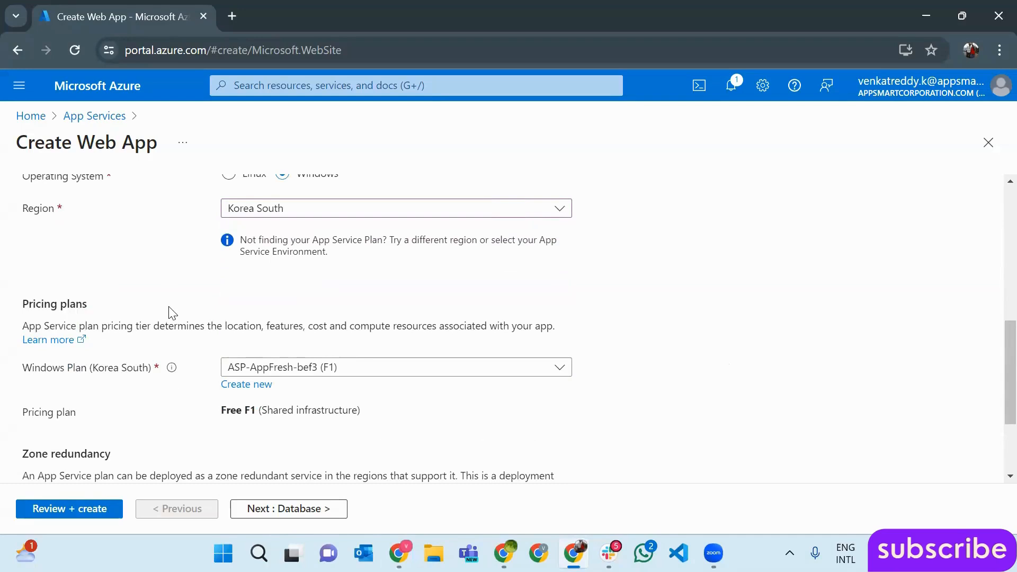
pyautogui.click(326, 372)
pyautogui.click(326, 372)
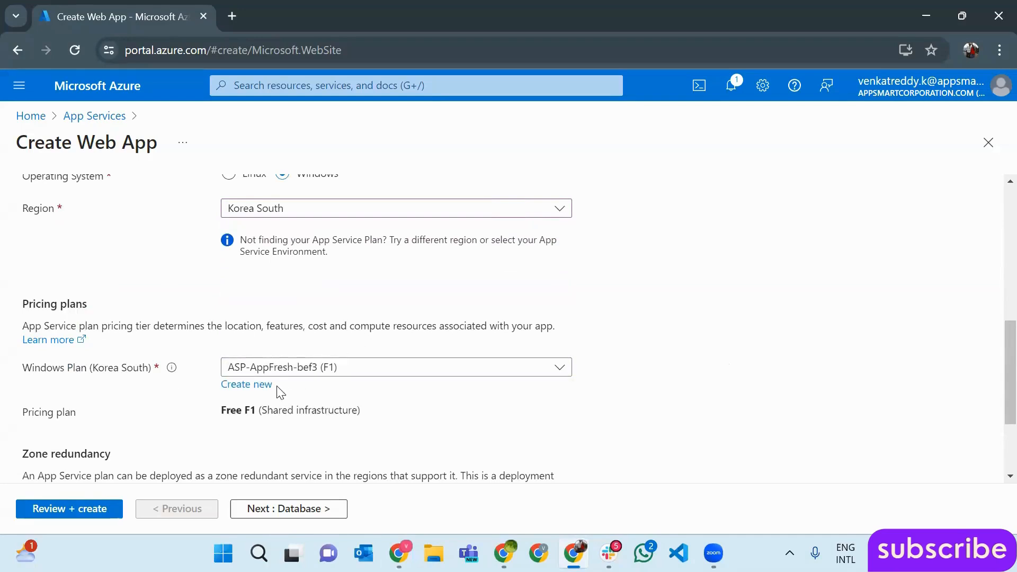
pyautogui.click(250, 384)
pyautogui.write('test')
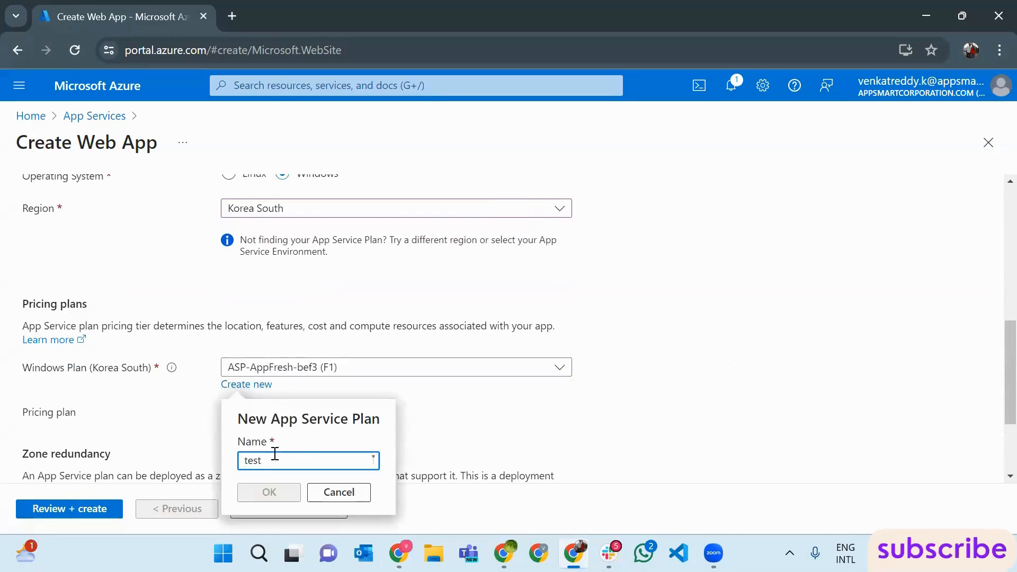
pyautogui.write('priceplan')
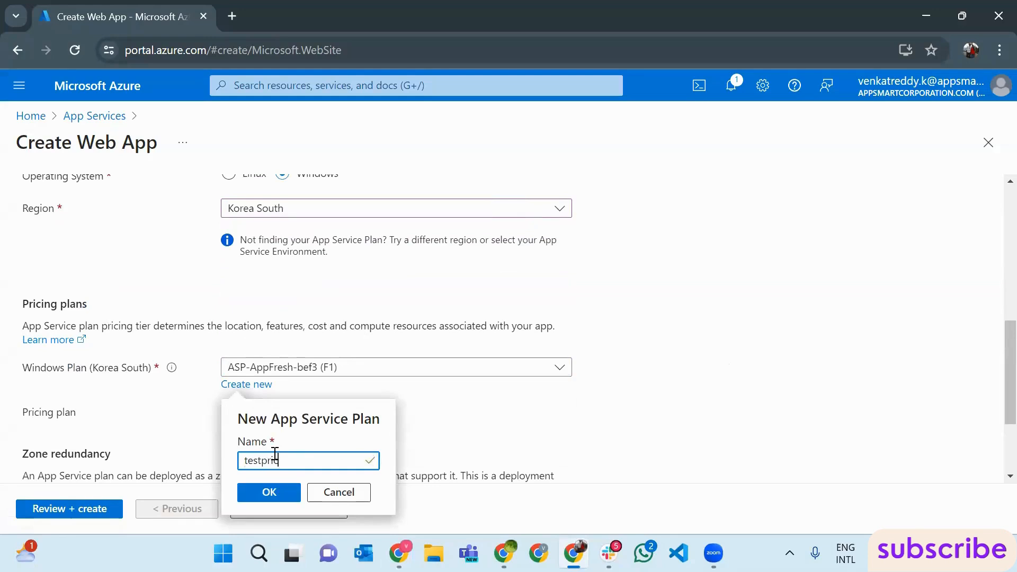
pyautogui.click(269, 492)
# - Look through the available pricing tiers and set the pricing plan to Free F1 (Shared infrastructure)
pyautogui.click(339, 417)
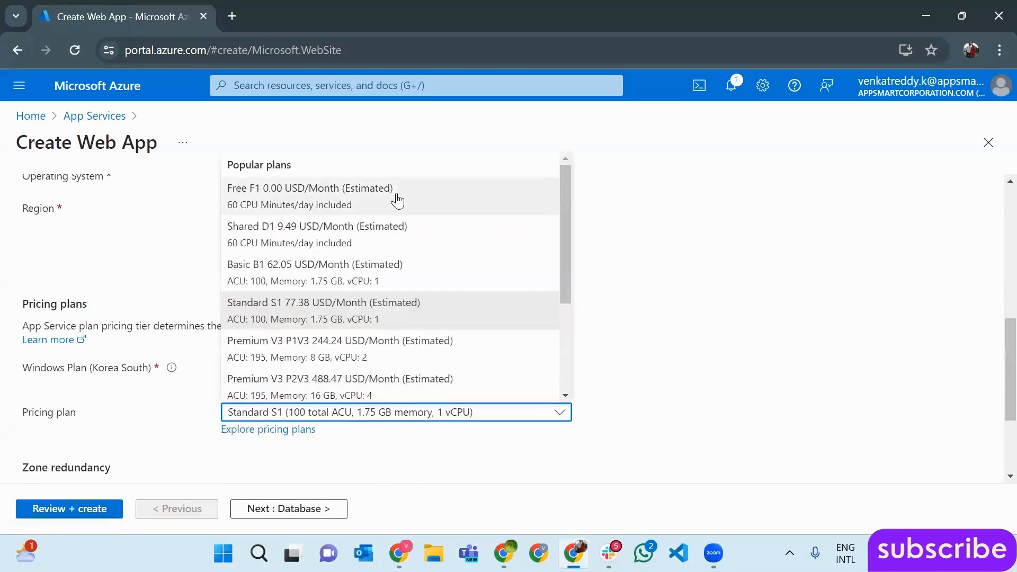
pyautogui.scroll(-2, 407, 264)
pyautogui.scroll(-1, 411, 291)
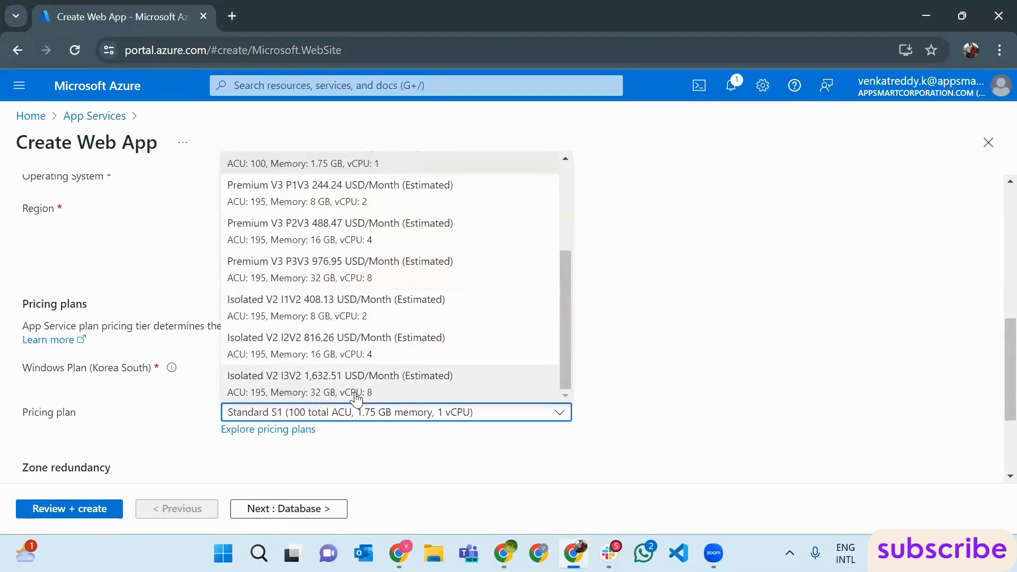
pyautogui.scroll(2, 365, 383)
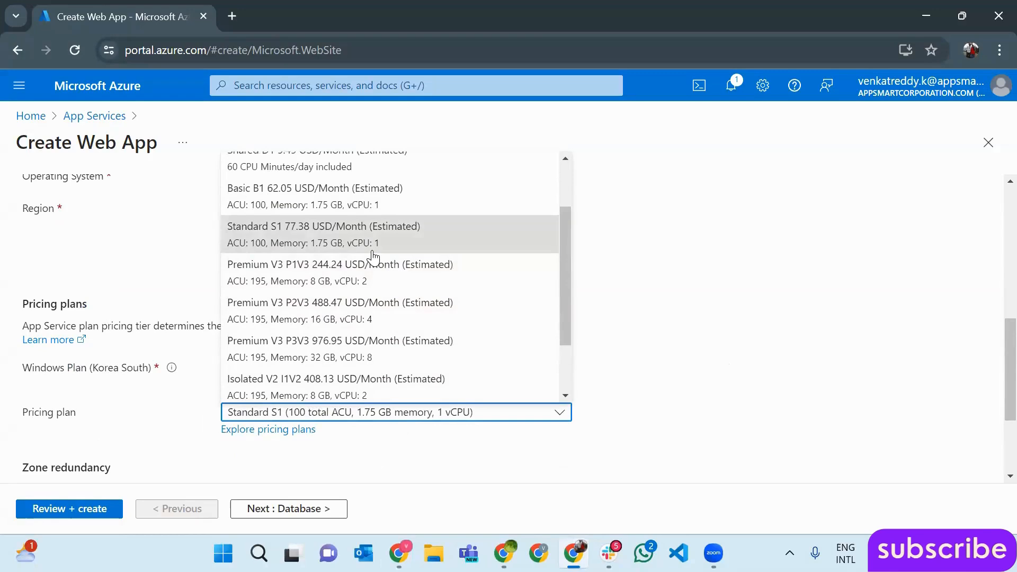
pyautogui.scroll(3, 375, 262)
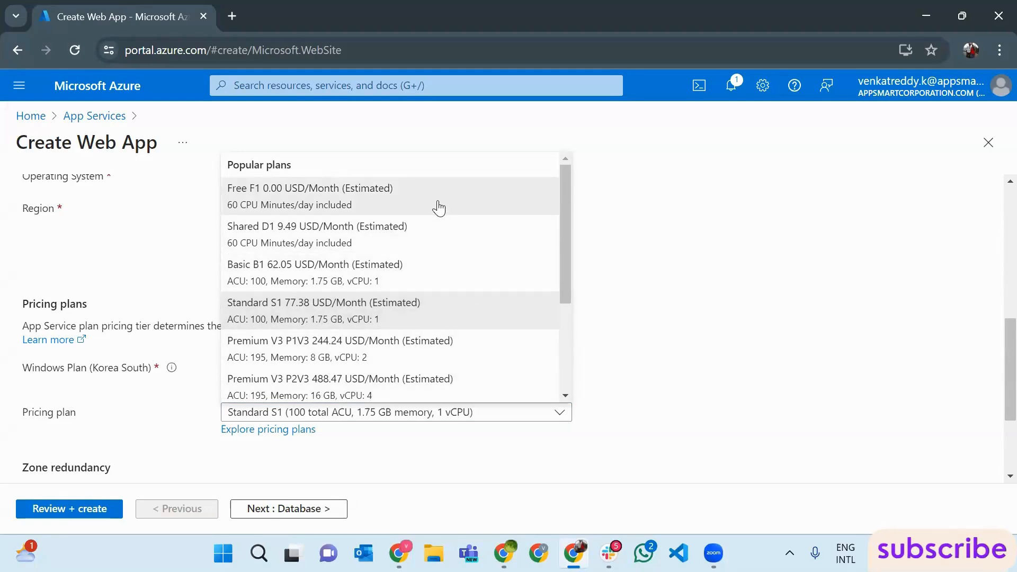
pyautogui.click(438, 208)
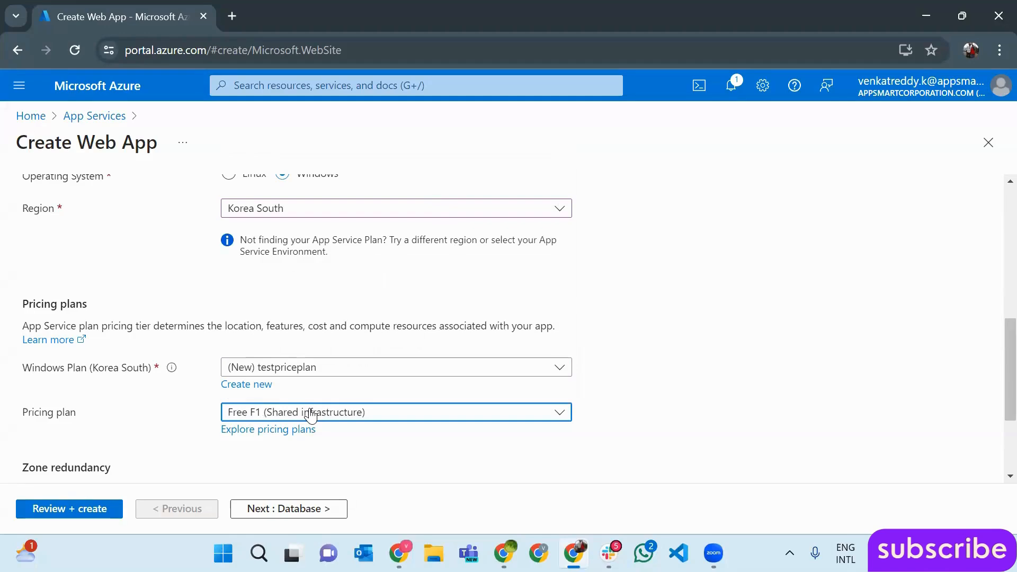
pyautogui.click(656, 413)
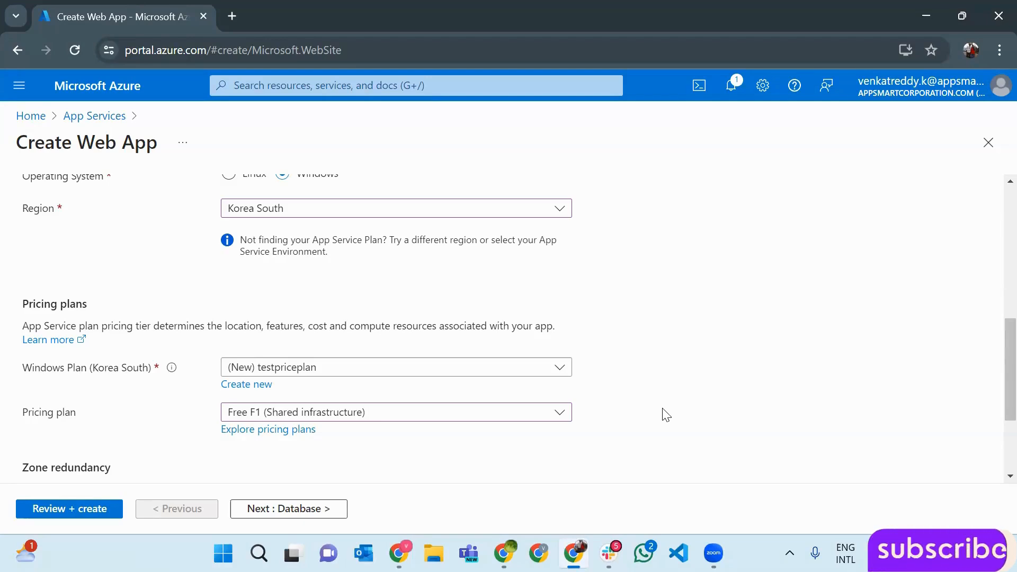
# - Check the remaining basic settings, review the web app's summary and create it to start the deployment
pyautogui.scroll(-2, 666, 415)
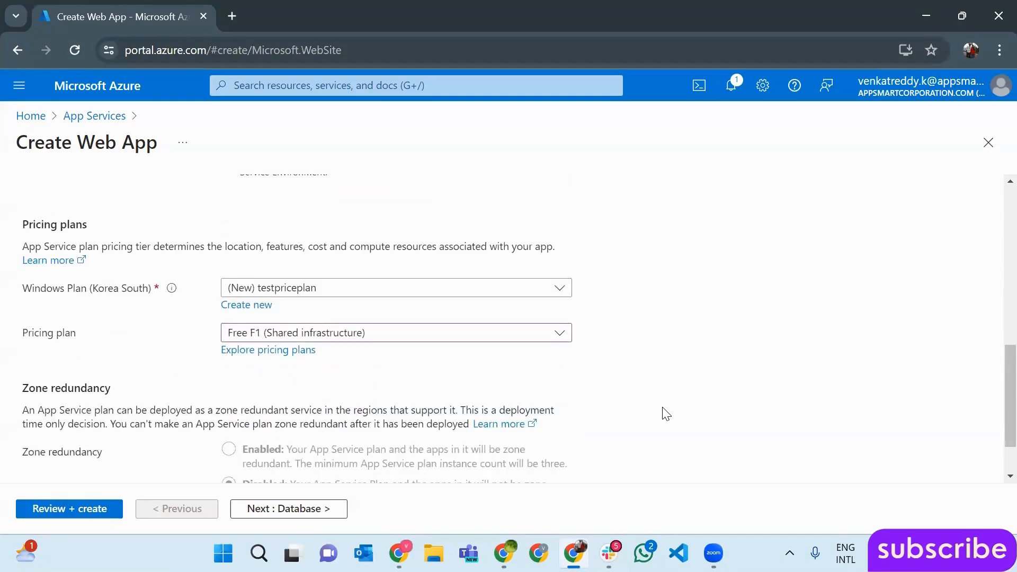
pyautogui.scroll(2, 666, 415)
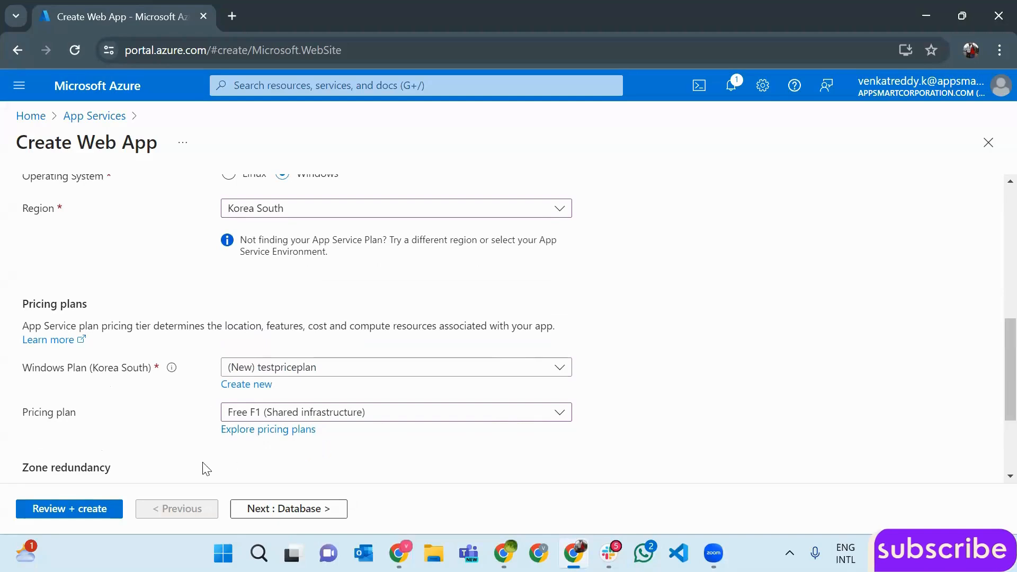
pyautogui.click(79, 511)
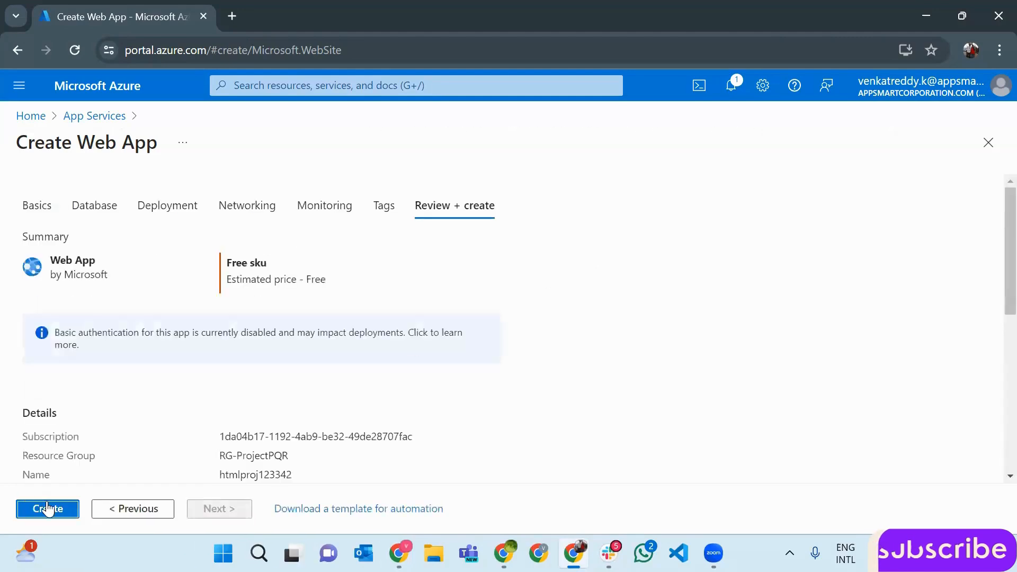
pyautogui.click(47, 508)
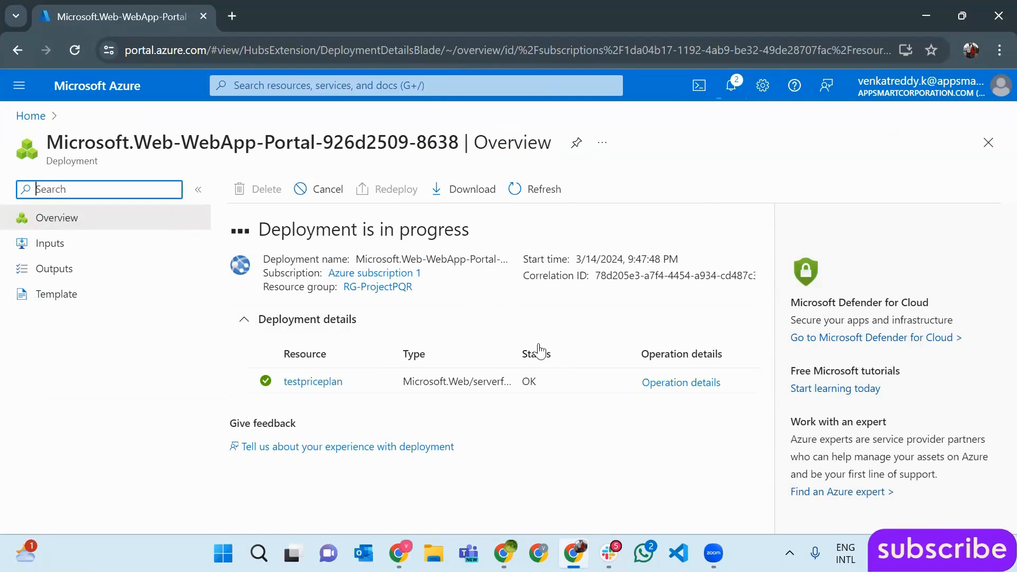
# - Switch to Slack, open the account's own direct message space and copy the forms.office.com link posted on 15 November 2022
pyautogui.click(609, 553)
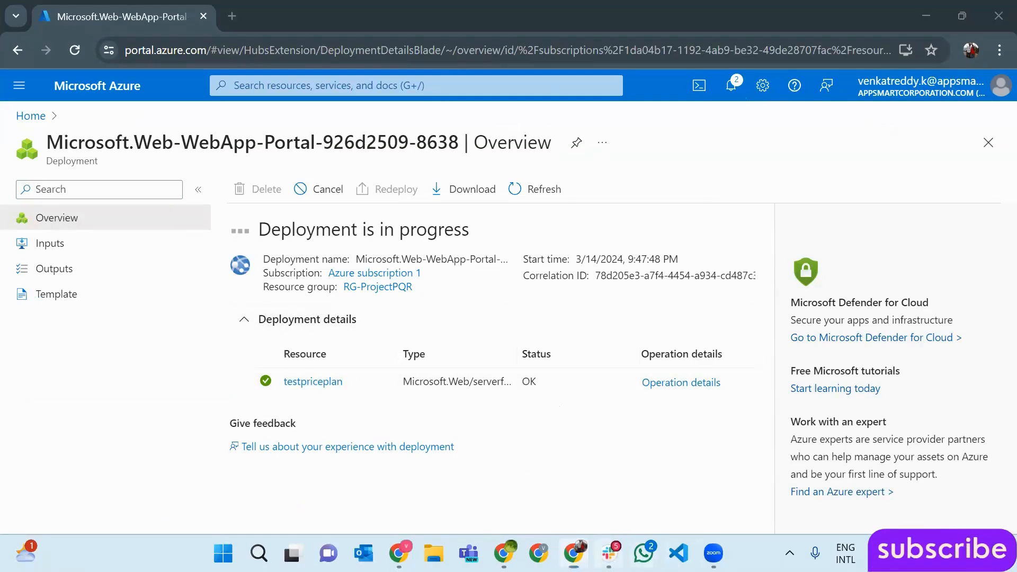
pyautogui.scroll(-5, 180, 355)
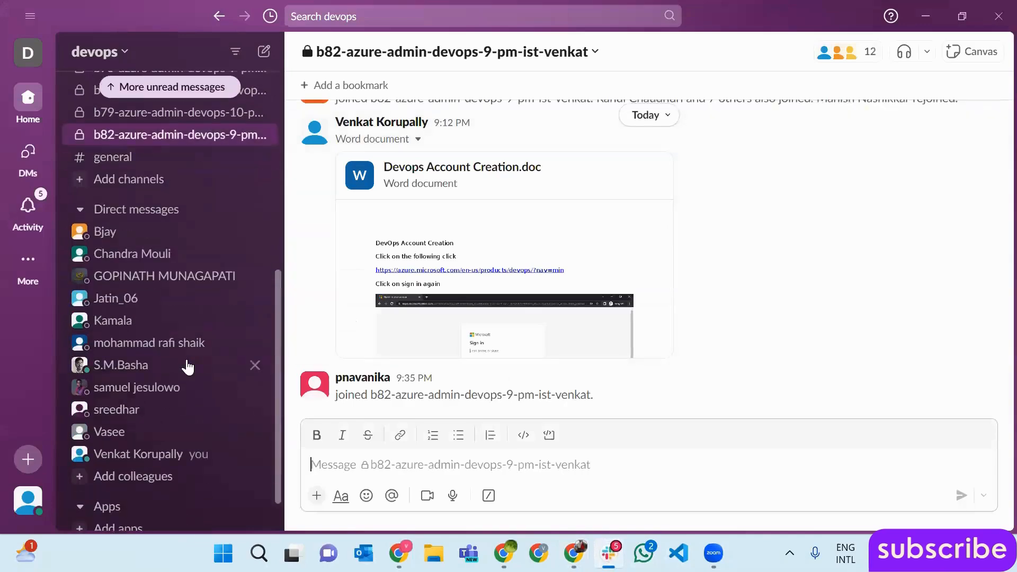
pyautogui.click(188, 464)
pyautogui.scroll(3, 587, 309)
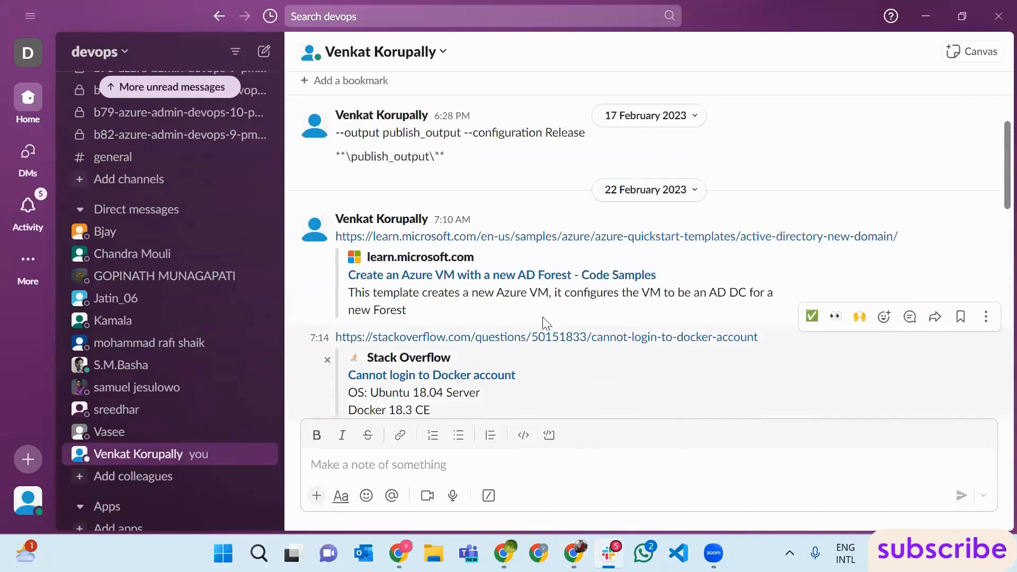
pyautogui.scroll(10, 587, 309)
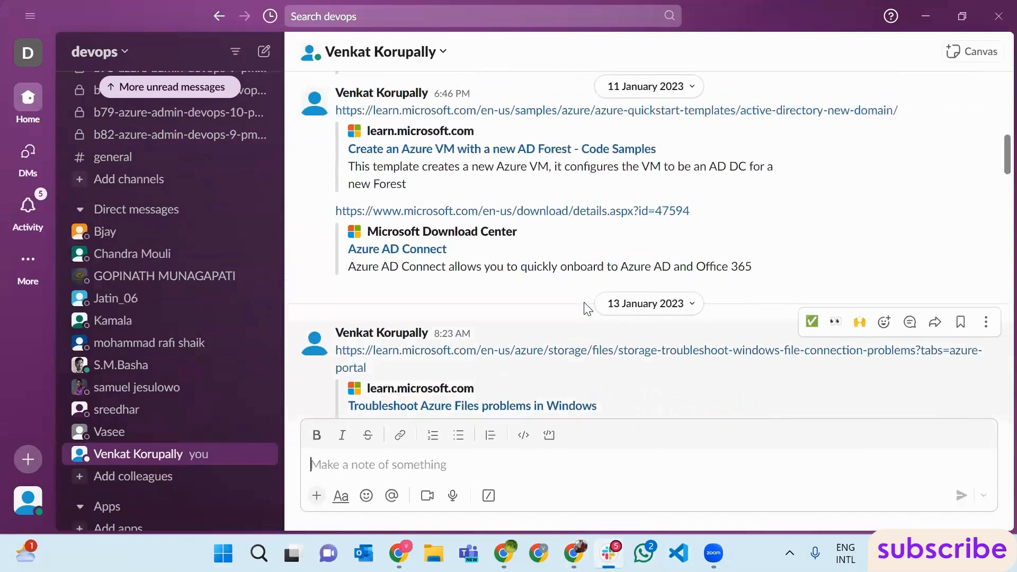
pyautogui.scroll(6, 585, 302)
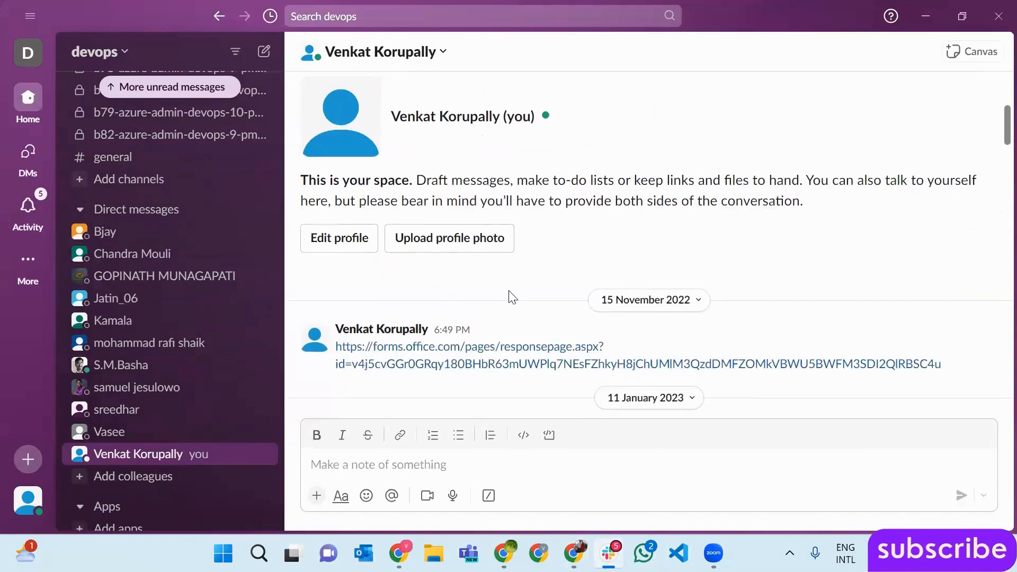
pyautogui.rightClick(473, 361)
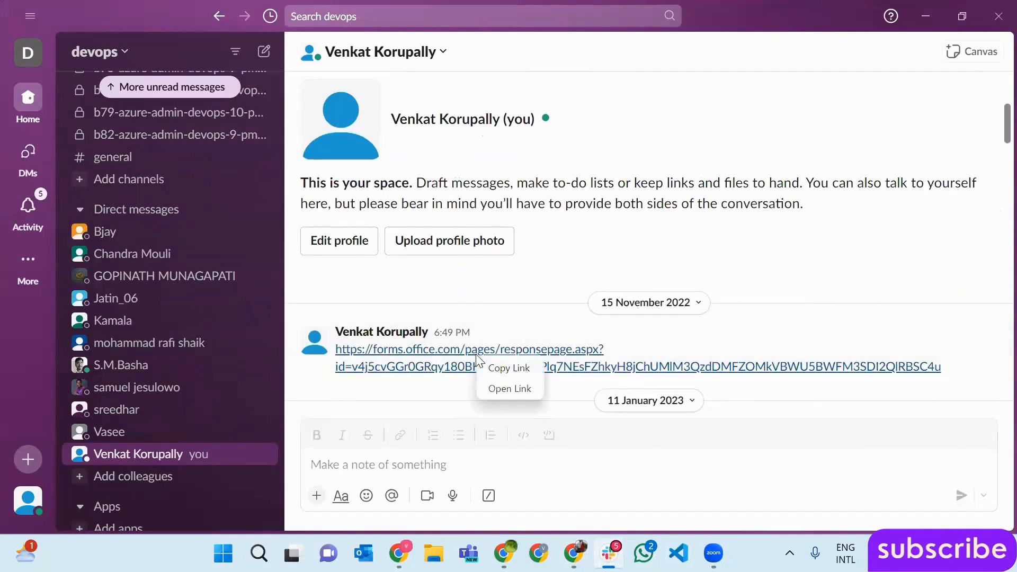
pyautogui.click(503, 367)
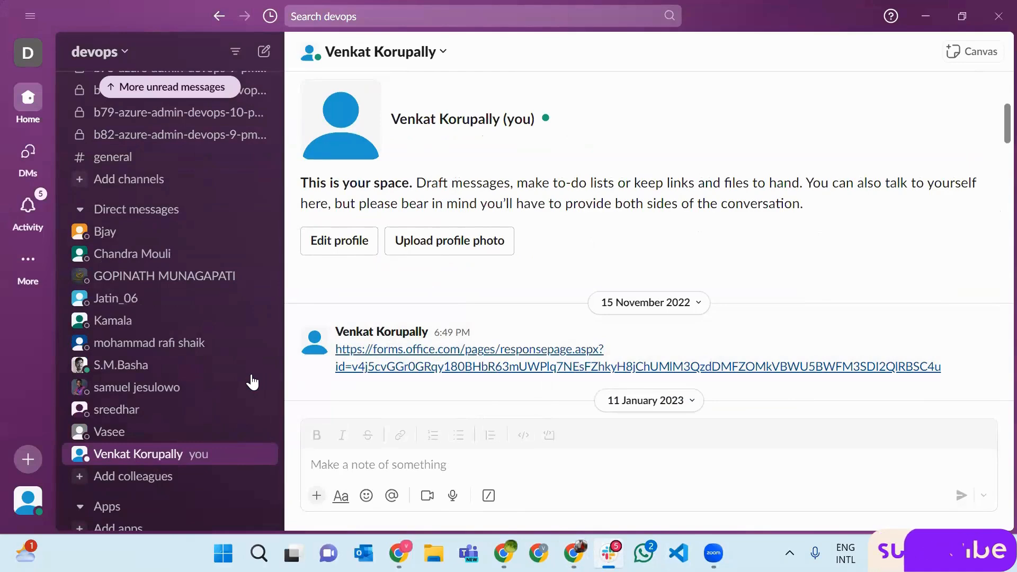
# - Post the copied forms.office.com link in the b82 azure-admin-devops 9 pm channel
pyautogui.scroll(1, 211, 333)
pyautogui.click(196, 214)
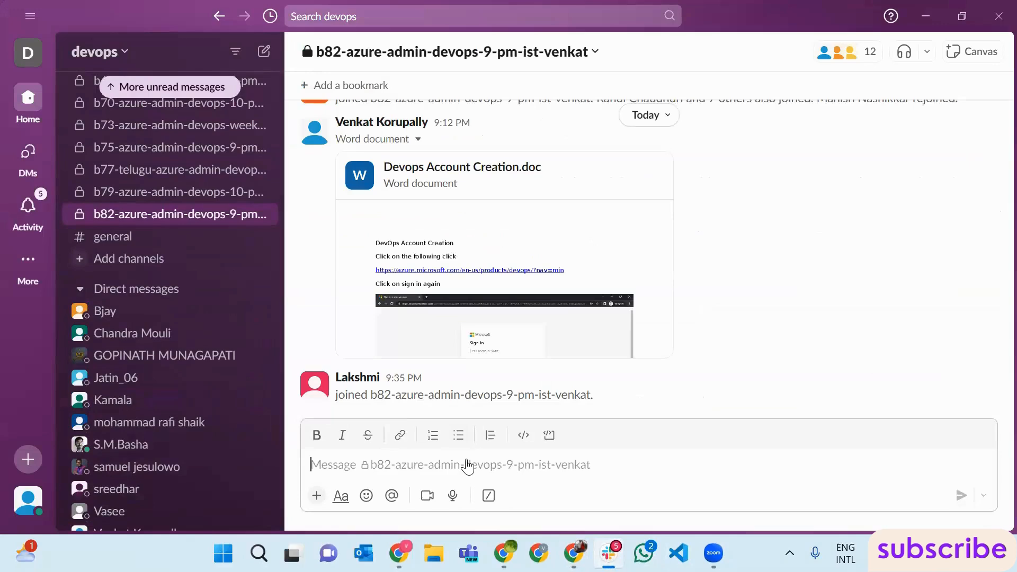
pyautogui.hotkey('ctrl', 'v')
pyautogui.press('Return')
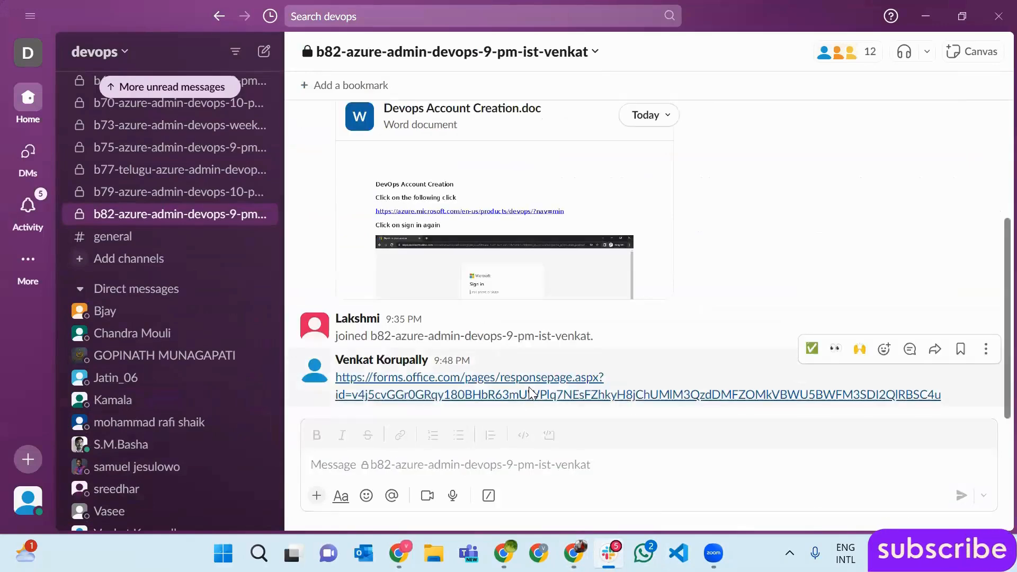
# - Open the posted form link, follow its aka.ms/azpipelines-parallelism-request link to the new form, and copy that form's URL
pyautogui.click(531, 393)
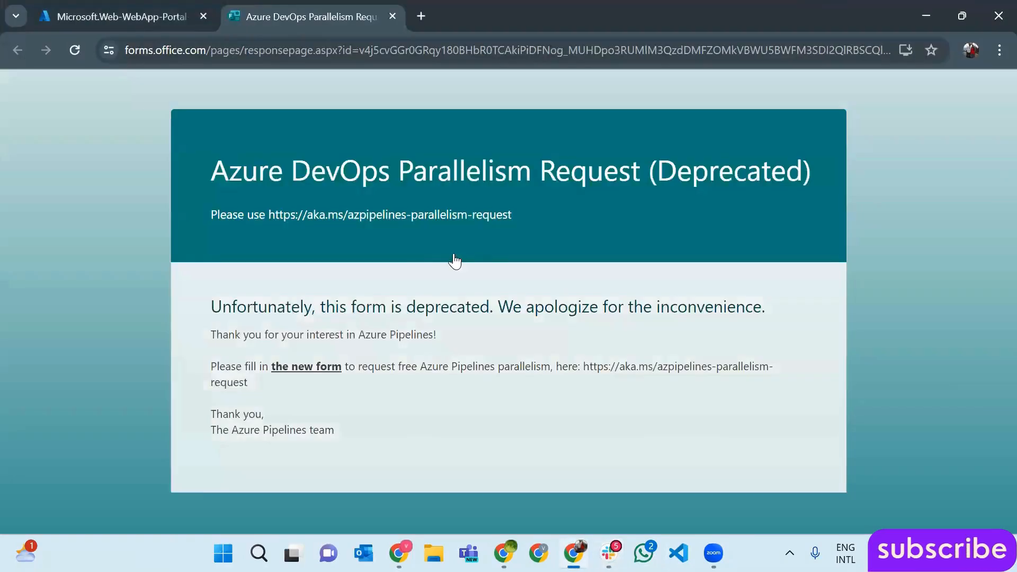
pyautogui.scroll(-3, 490, 270)
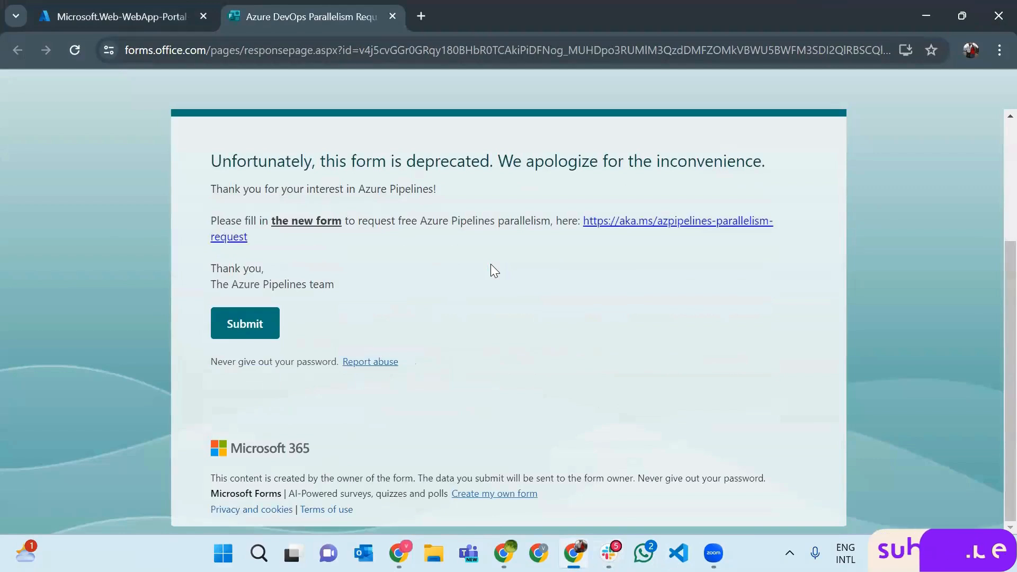
pyautogui.click(620, 225)
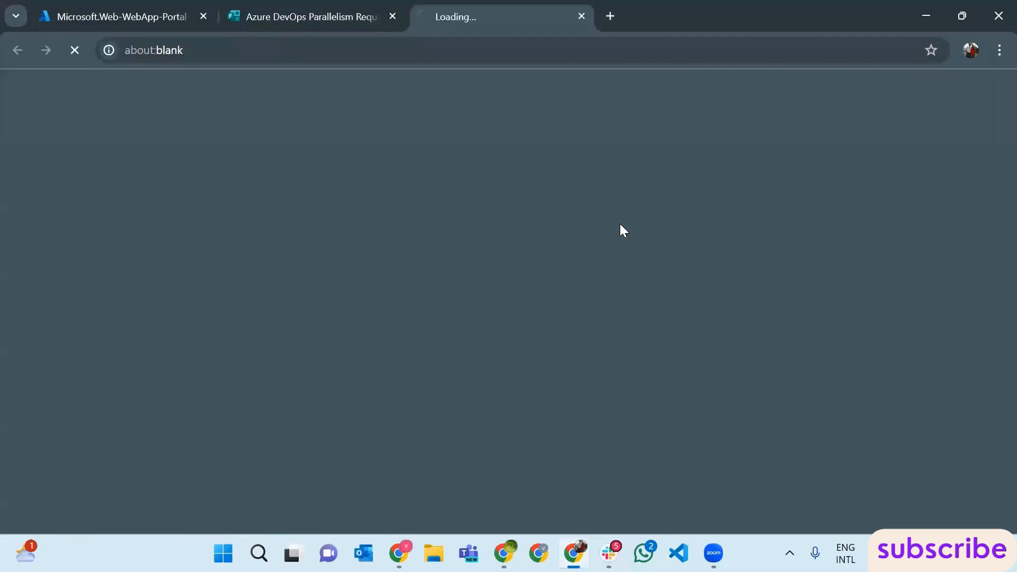
pyautogui.scroll(-5, 566, 250)
pyautogui.scroll(-2, 565, 250)
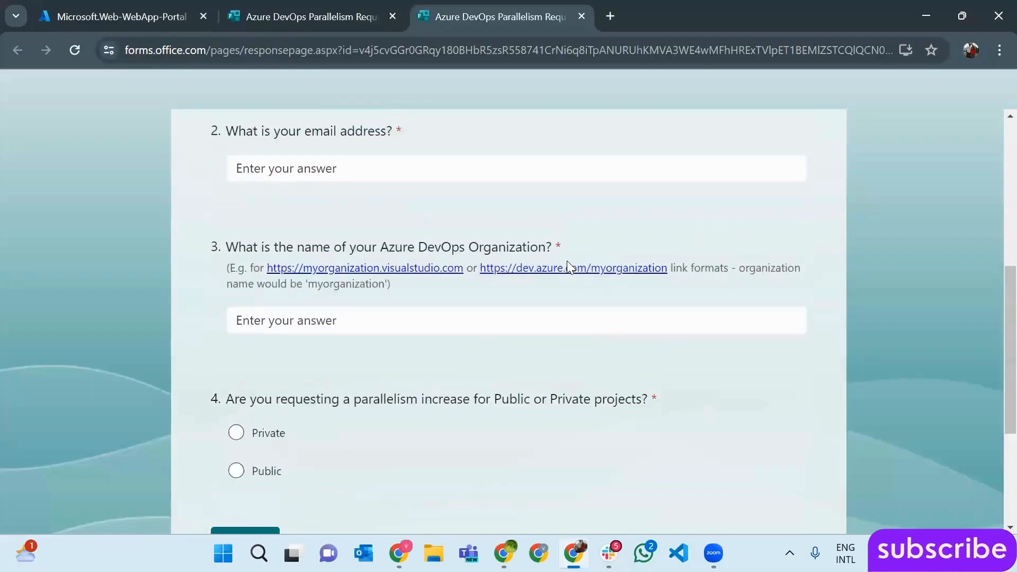
pyautogui.scroll(6, 566, 261)
pyautogui.click(324, 50)
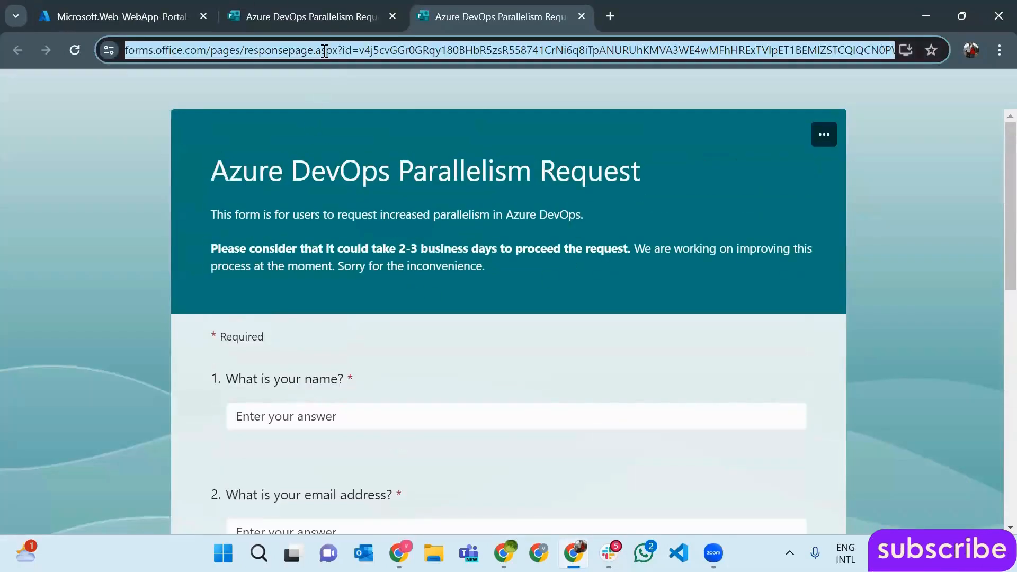
# - Switch to Slack, delete the outdated form link message from the b82 channel and post the new form's link instead
pyautogui.hotkey('alt', 'Tab')
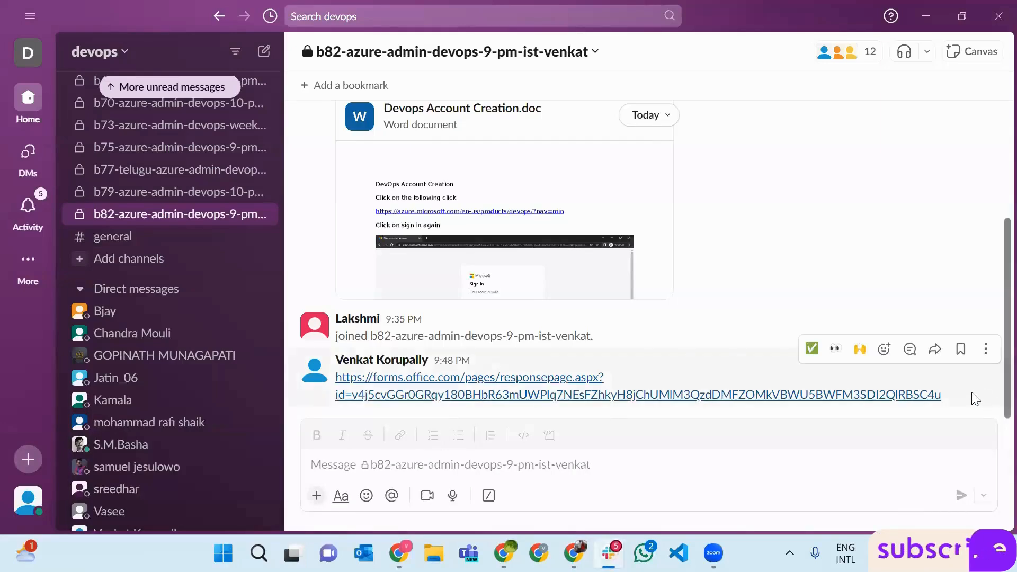
pyautogui.click(986, 350)
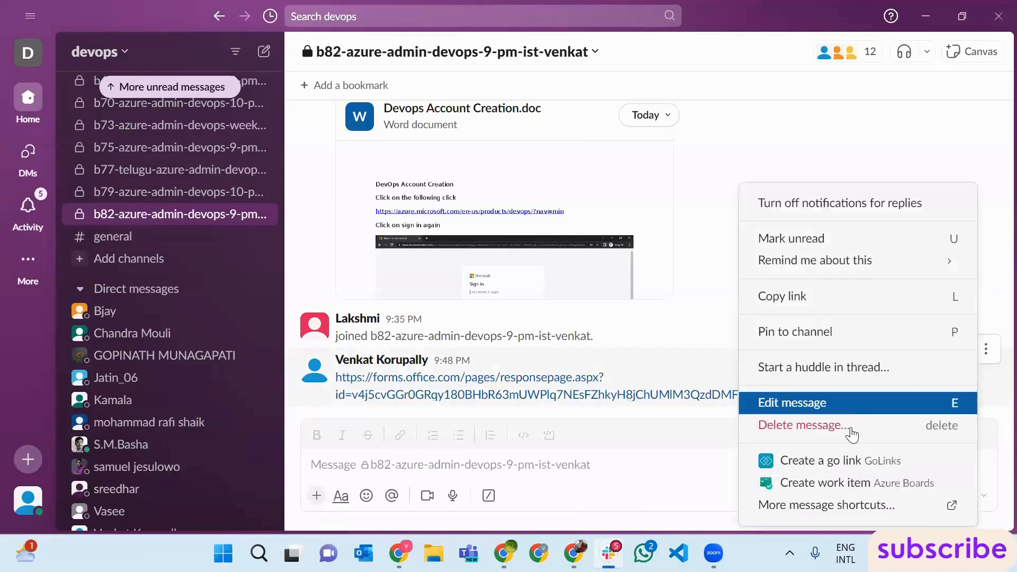
pyautogui.click(800, 425)
pyautogui.click(660, 353)
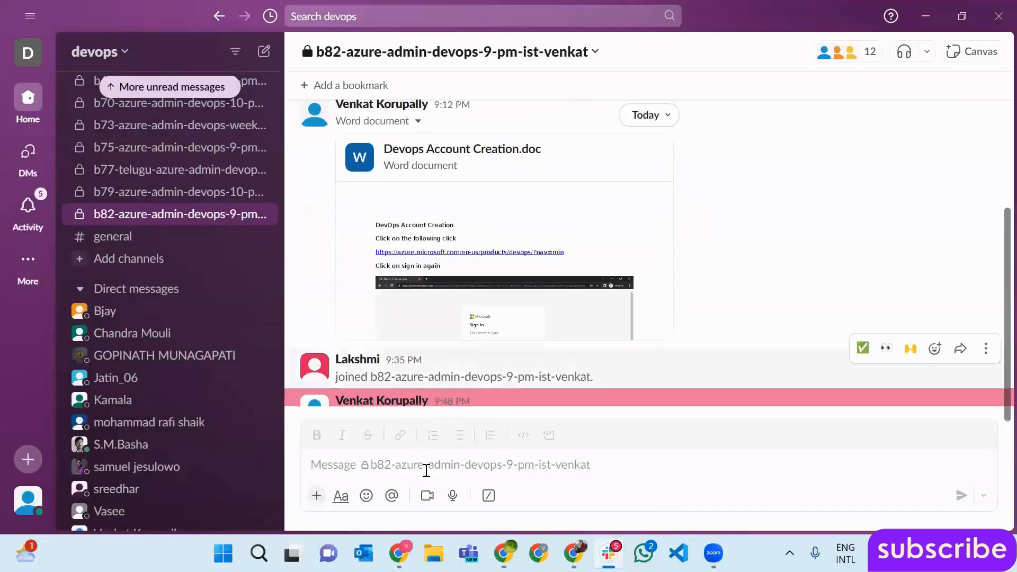
pyautogui.click(427, 471)
pyautogui.hotkey('ctrl', 'v')
pyautogui.press('Return')
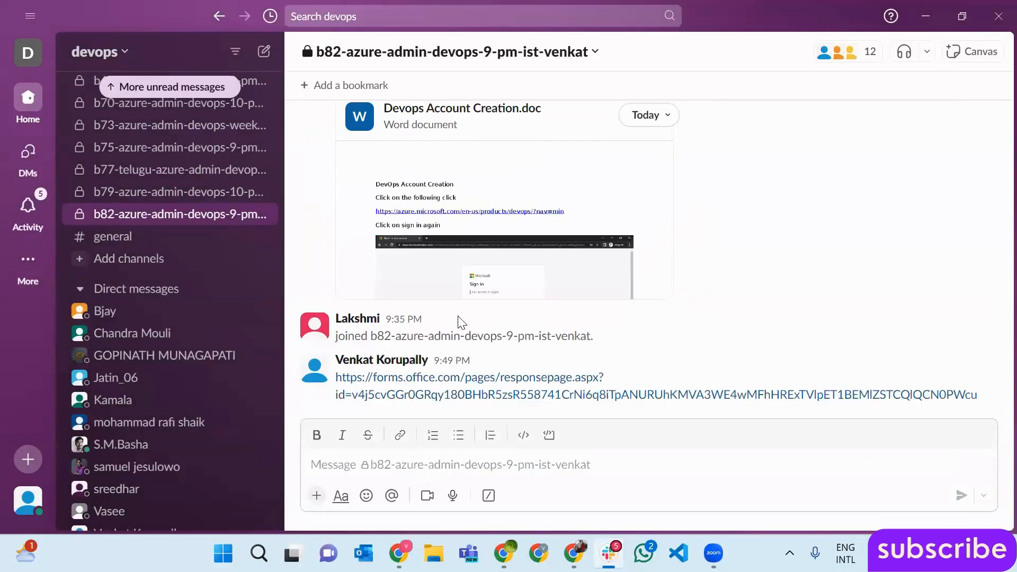
# - Return to the Azure DevOps Parallelism Request form in the browser and examine its title and processing time notice
pyautogui.hotkey('alt', 'Tab')
pyautogui.scroll(-2, 443, 317)
pyautogui.scroll(2, 439, 314)
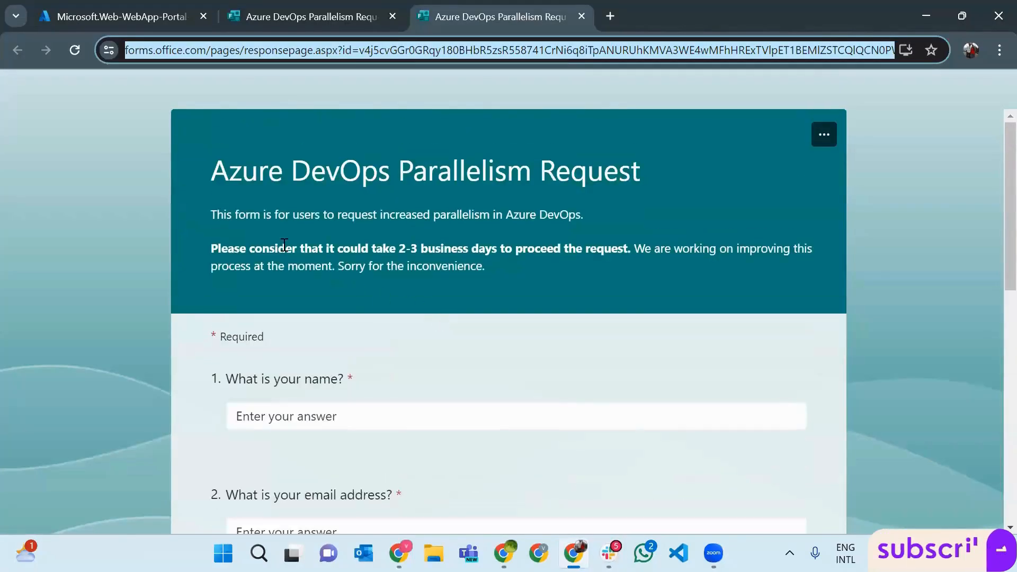
pyautogui.moveTo(212, 172); pyautogui.dragTo(675, 177)
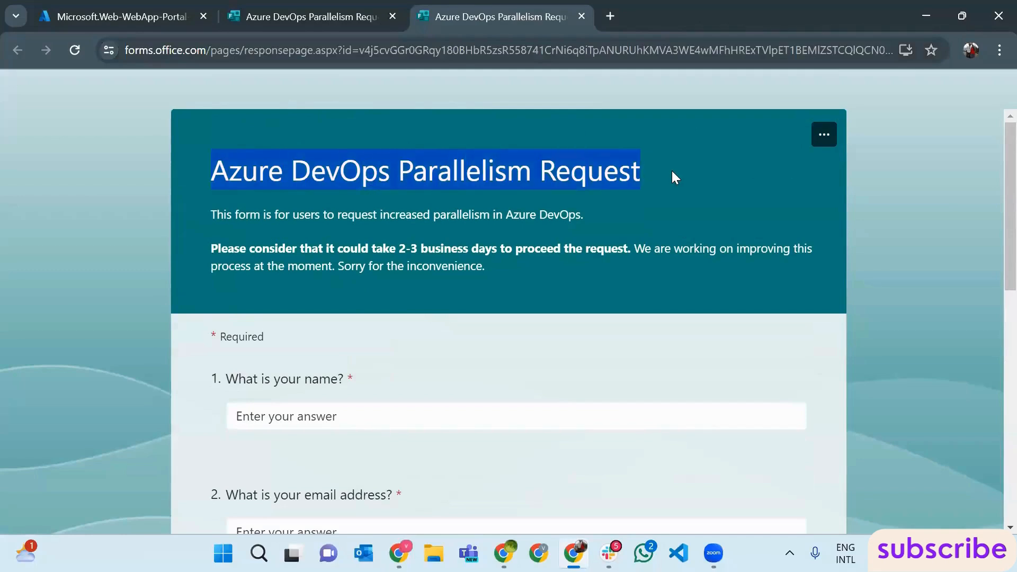
pyautogui.click(672, 172)
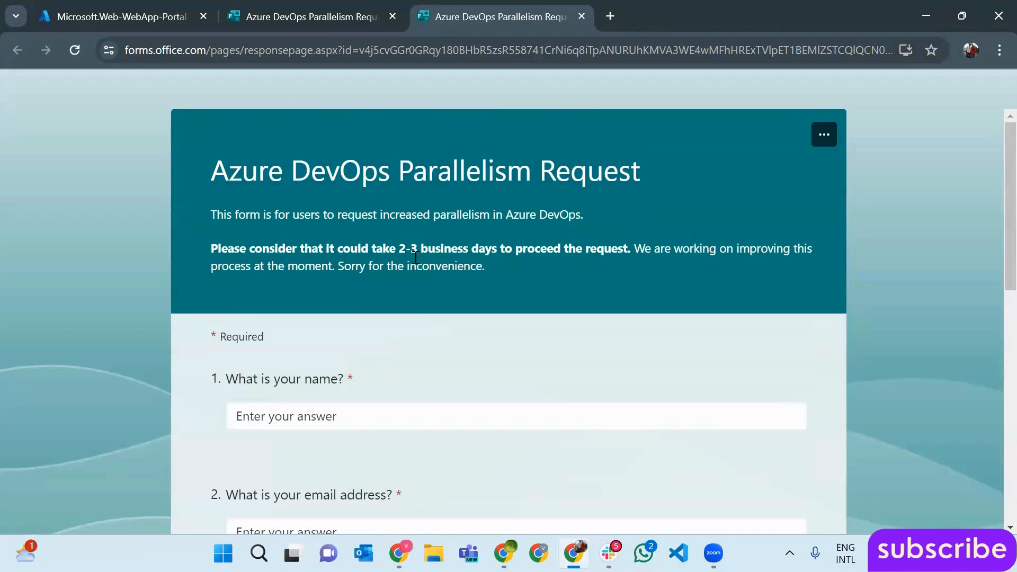
pyautogui.moveTo(398, 249); pyautogui.dragTo(499, 248)
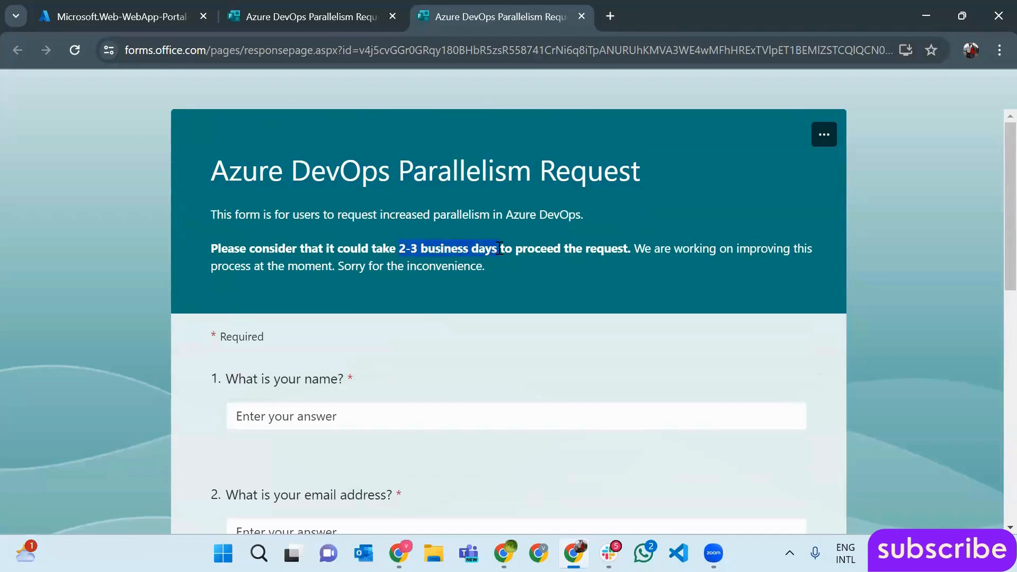
pyautogui.click(498, 275)
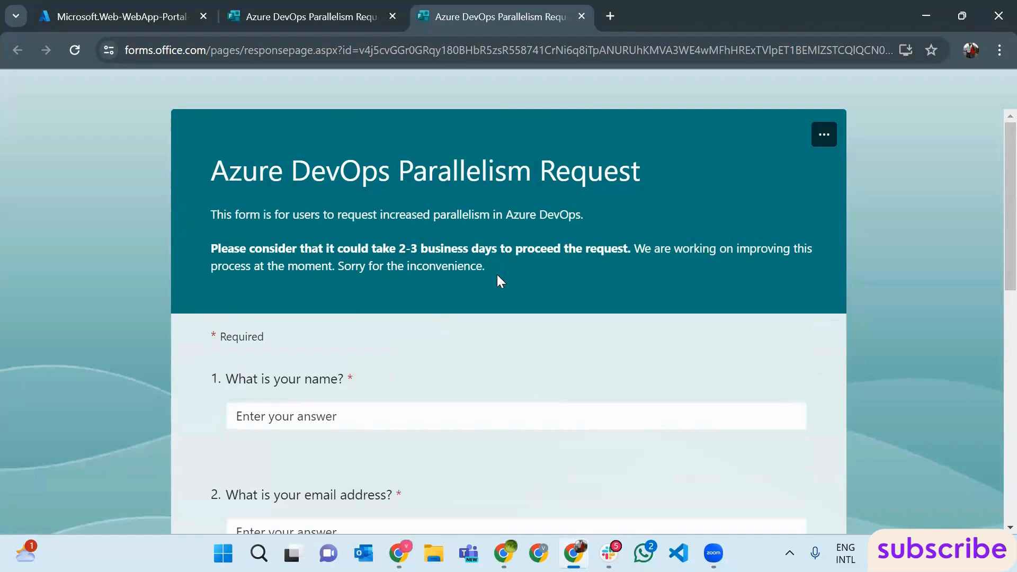
# - Enter the requester's name as the answer to the form's first question
pyautogui.scroll(-3, 498, 276)
pyautogui.click(344, 257)
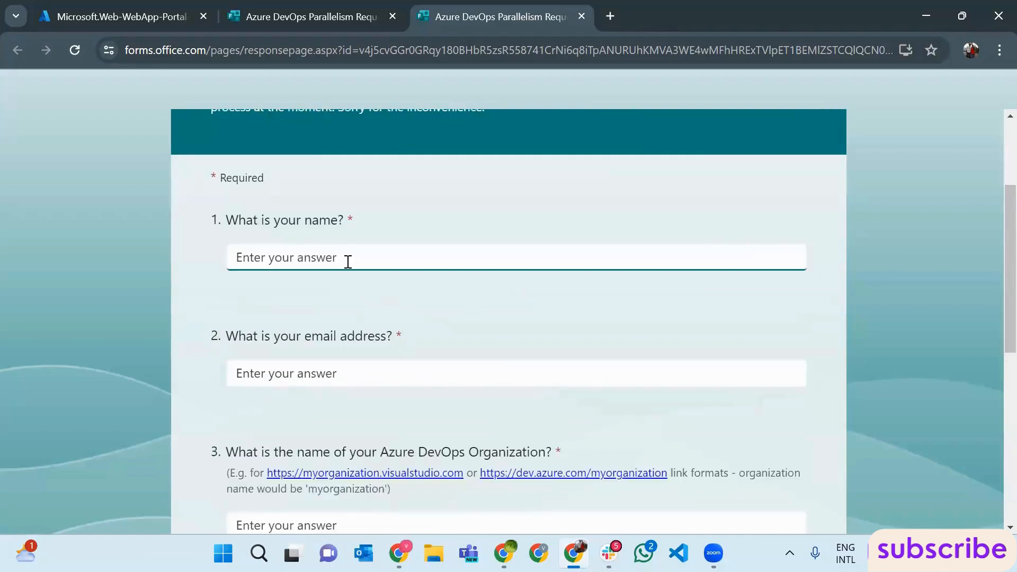
pyautogui.write('venkat')
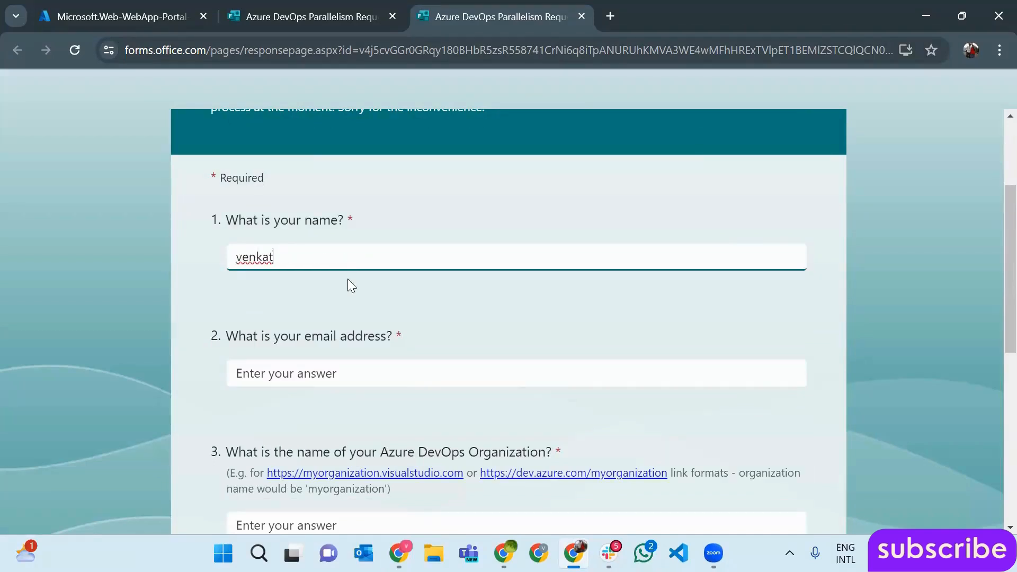
# - Check the signed-in account's e-mail address in Azure DevOps for the form's e-mail question, leaving that answer empty
pyautogui.click(319, 377)
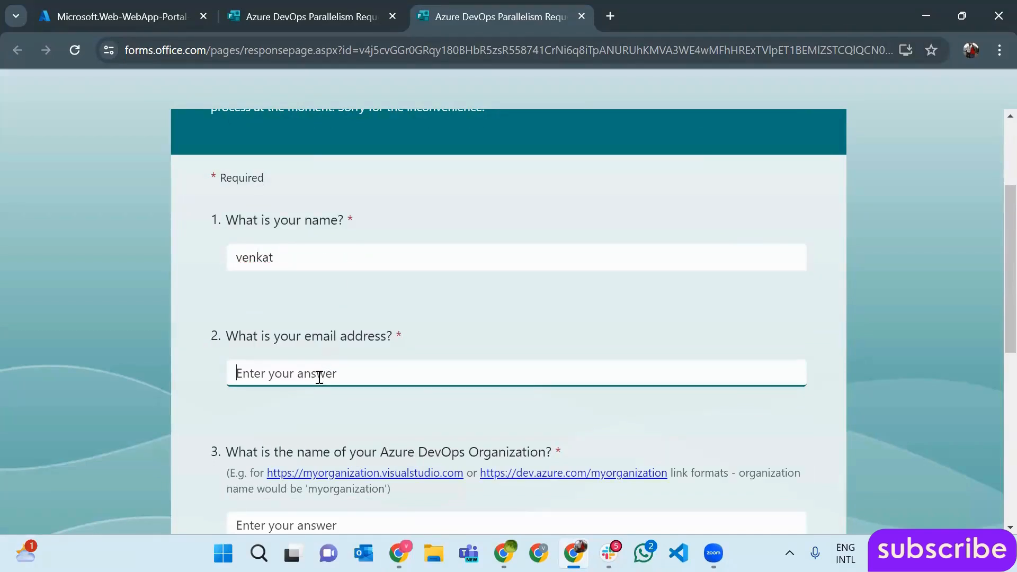
pyautogui.click(399, 553)
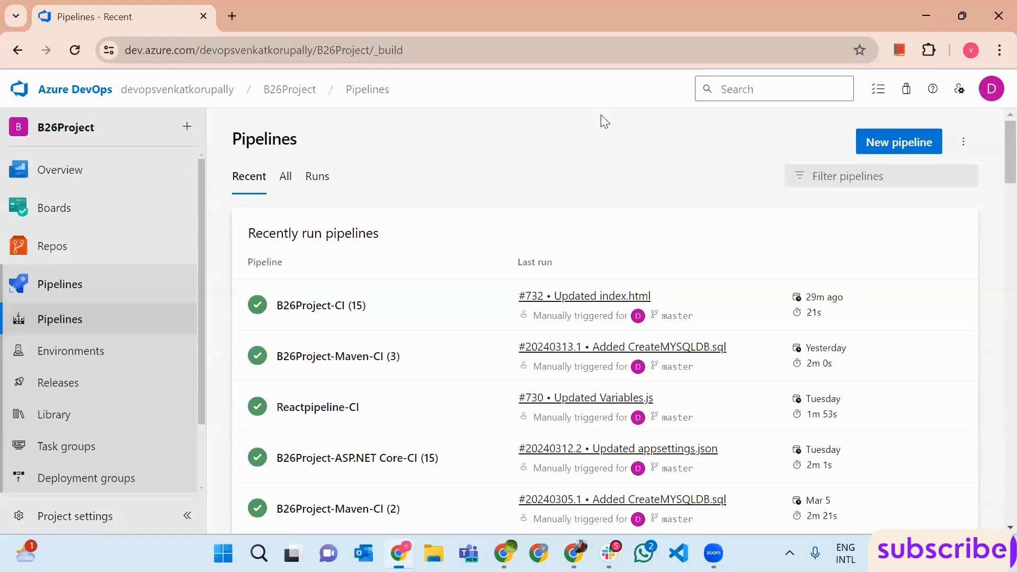
pyautogui.click(996, 90)
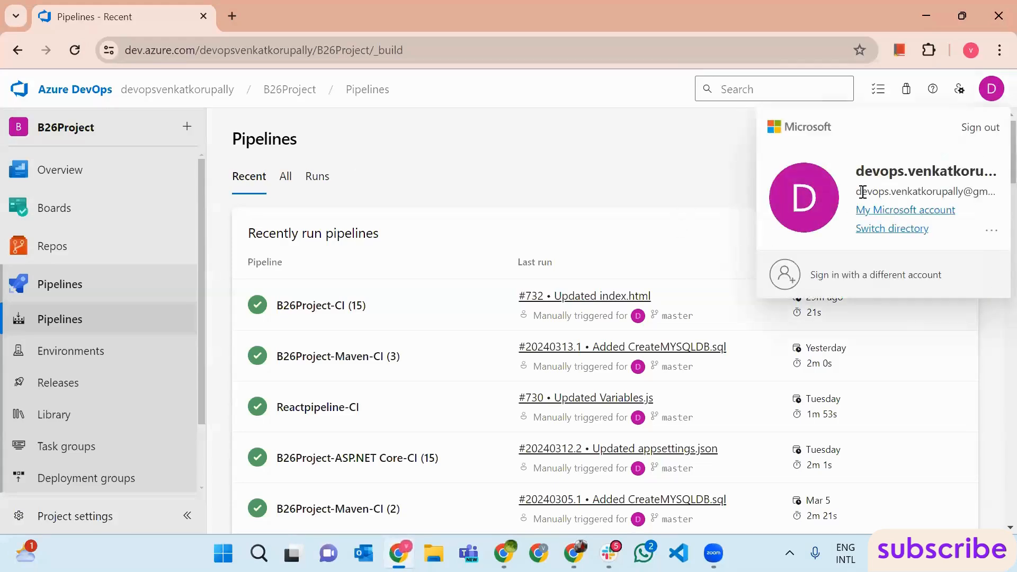
pyautogui.moveTo(861, 191); pyautogui.dragTo(908, 192)
pyautogui.moveTo(974, 205); pyautogui.dragTo(994, 214)
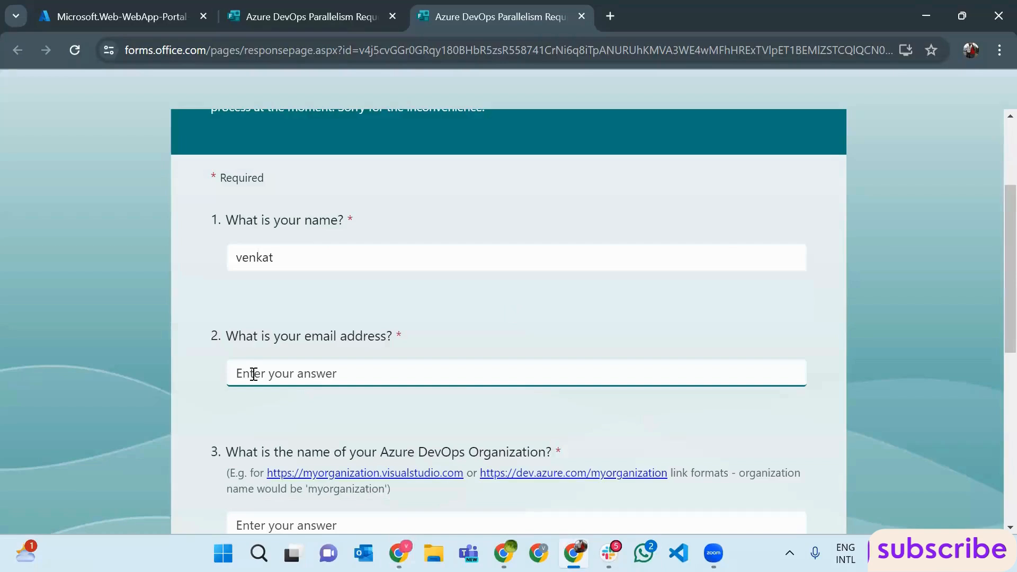
pyautogui.click(250, 370)
# - Copy the organization's URL from the Azure DevOps home page and paste it as the form's organization name answer
pyautogui.scroll(-3, 302, 359)
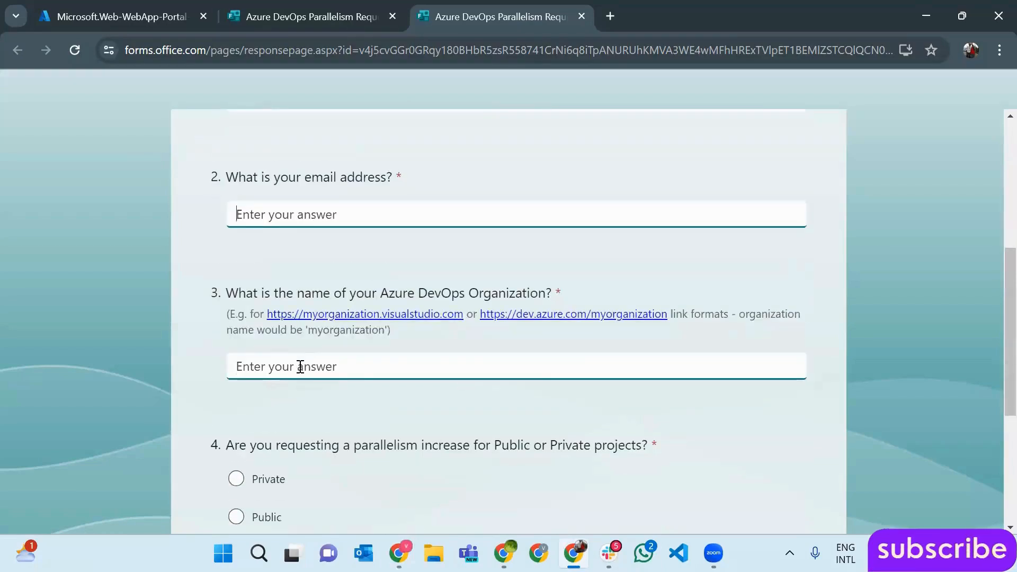
pyautogui.click(301, 366)
pyautogui.moveTo(384, 293); pyautogui.dragTo(544, 294)
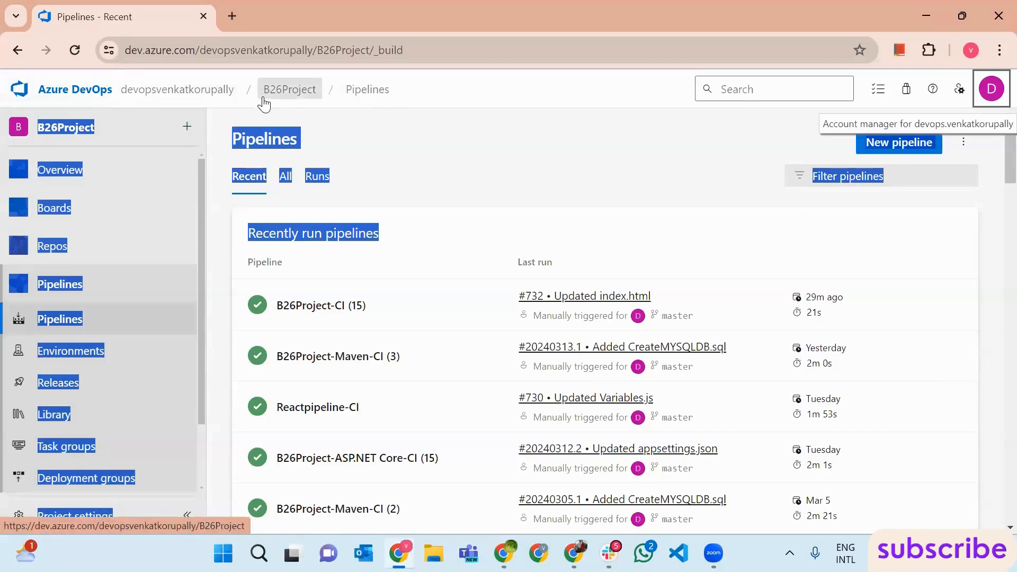
pyautogui.click(49, 95)
pyautogui.click(393, 50)
pyautogui.hotkey('ctrl', 'c')
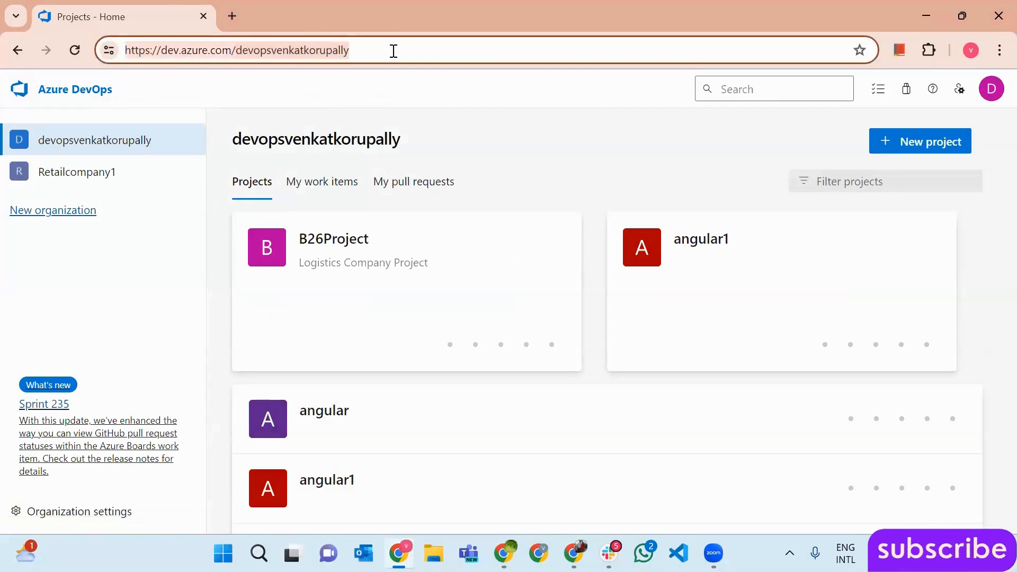
pyautogui.hotkey('alt', 'Tab')
pyautogui.click(347, 369)
pyautogui.hotkey('ctrl', 'v')
pyautogui.scroll(-2, 360, 381)
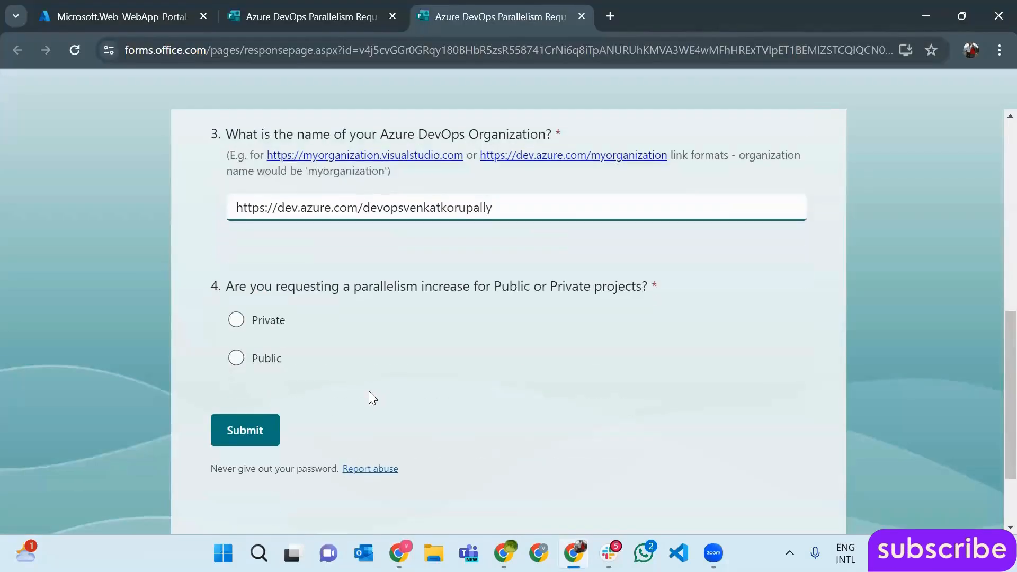
# - Choose Private as the project type for the parallelism increase and review the form's answers
pyautogui.click(233, 323)
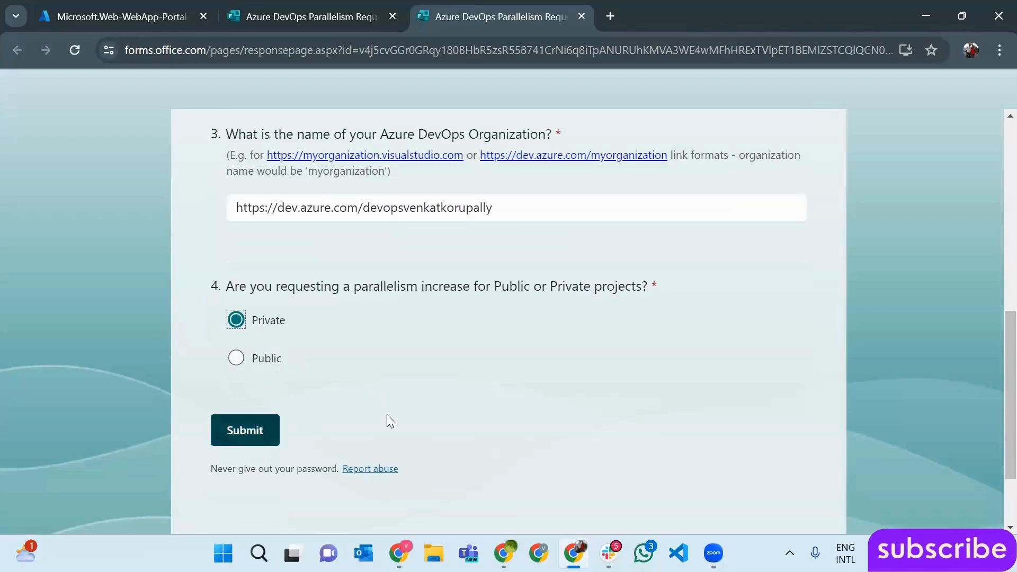
pyautogui.scroll(10, 406, 410)
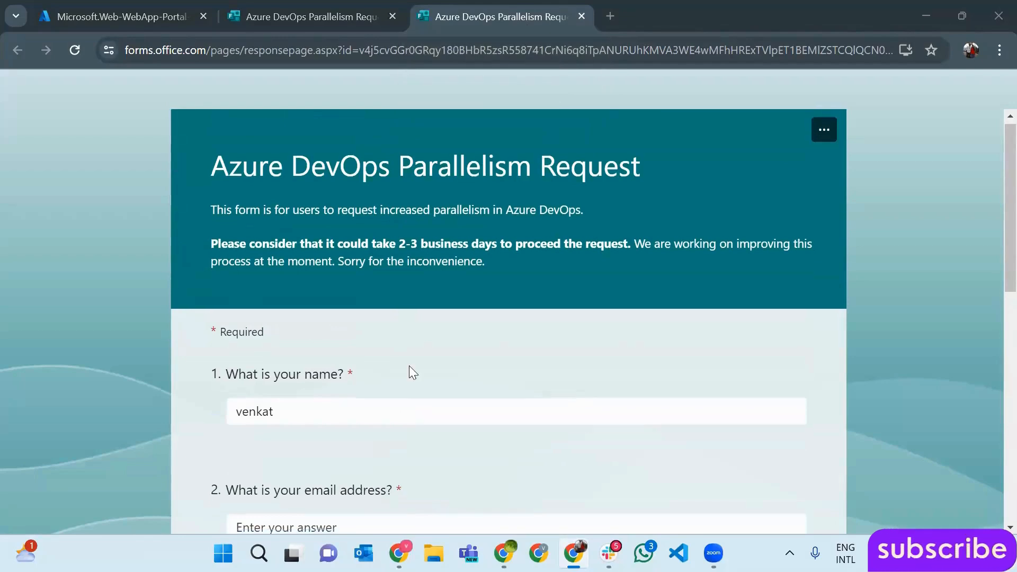
pyautogui.scroll(-10, 241, 301)
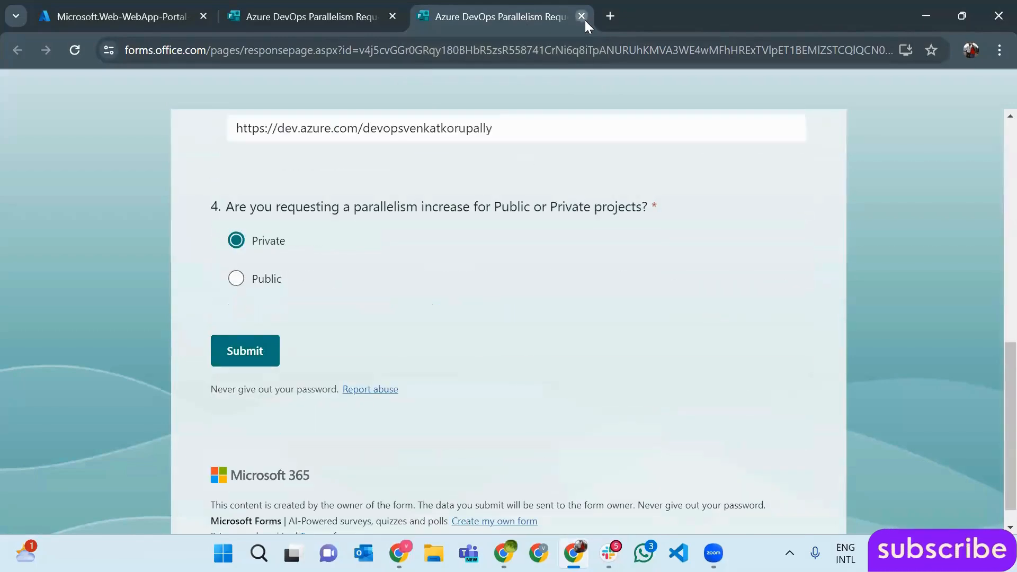
# - Close both parallelism form tabs without submitting and go to the resource of the deployed web app
pyautogui.click(585, 20)
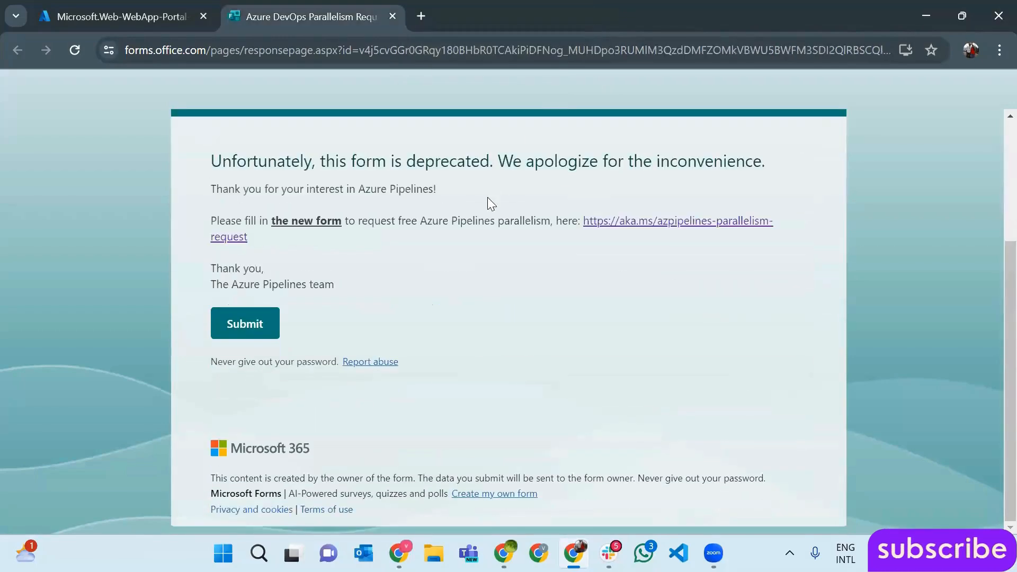
pyautogui.click(392, 16)
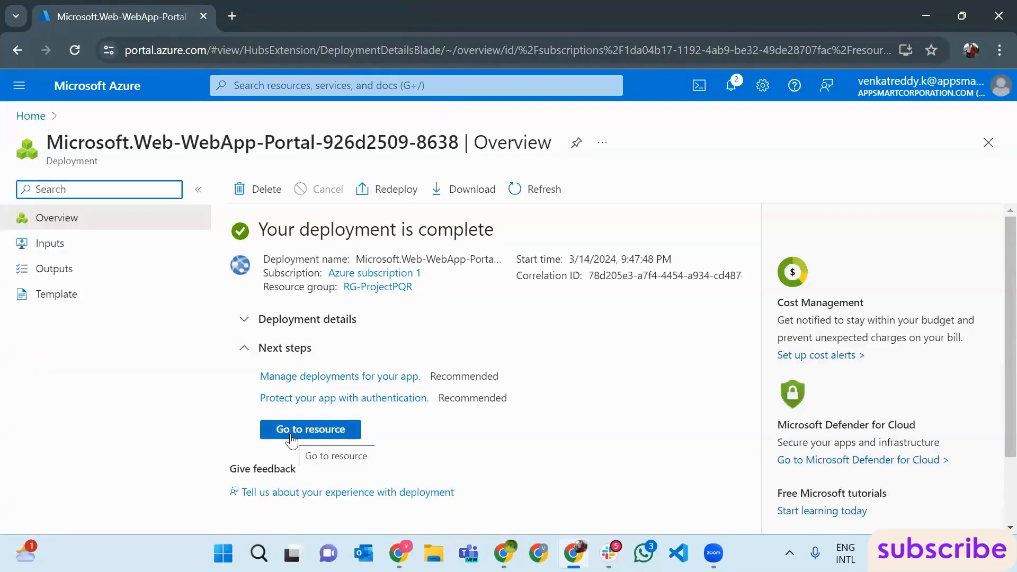
pyautogui.click(291, 437)
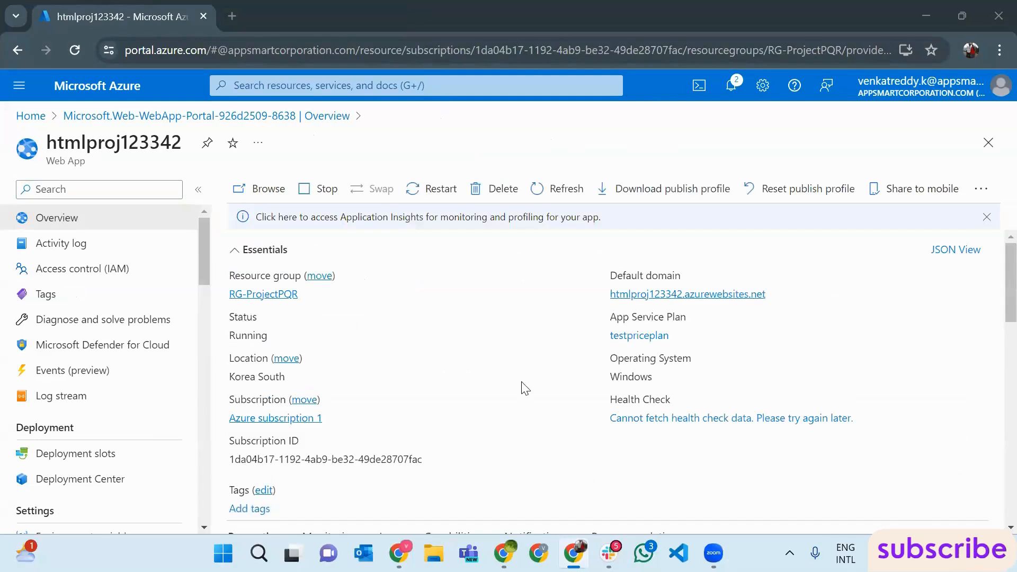
# - Browse to the htmlproj123342 web app's site and examine the heading on its default page
pyautogui.doubleClick(83, 146)
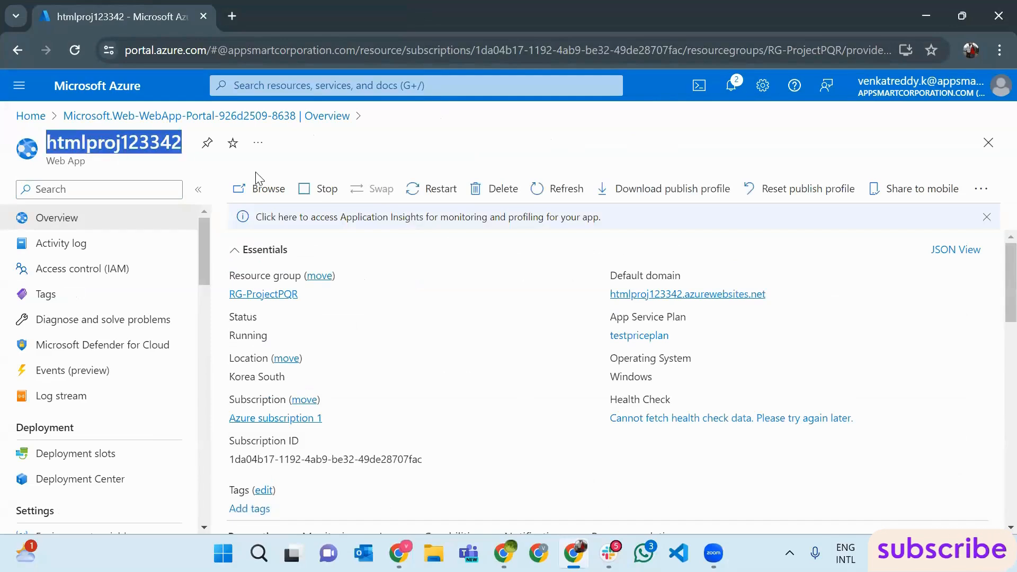
pyautogui.click(271, 188)
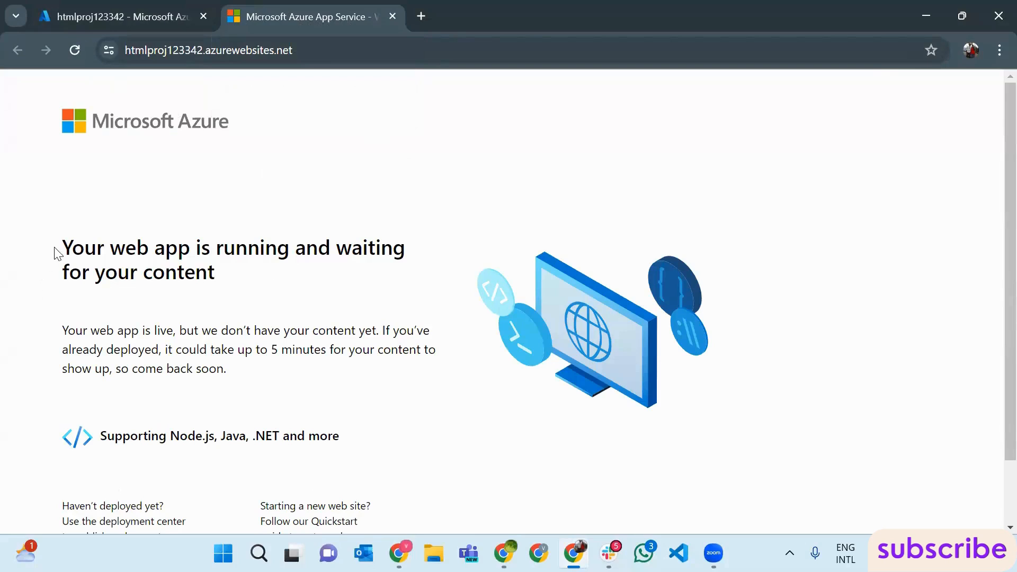
pyautogui.moveTo(57, 252); pyautogui.dragTo(254, 281)
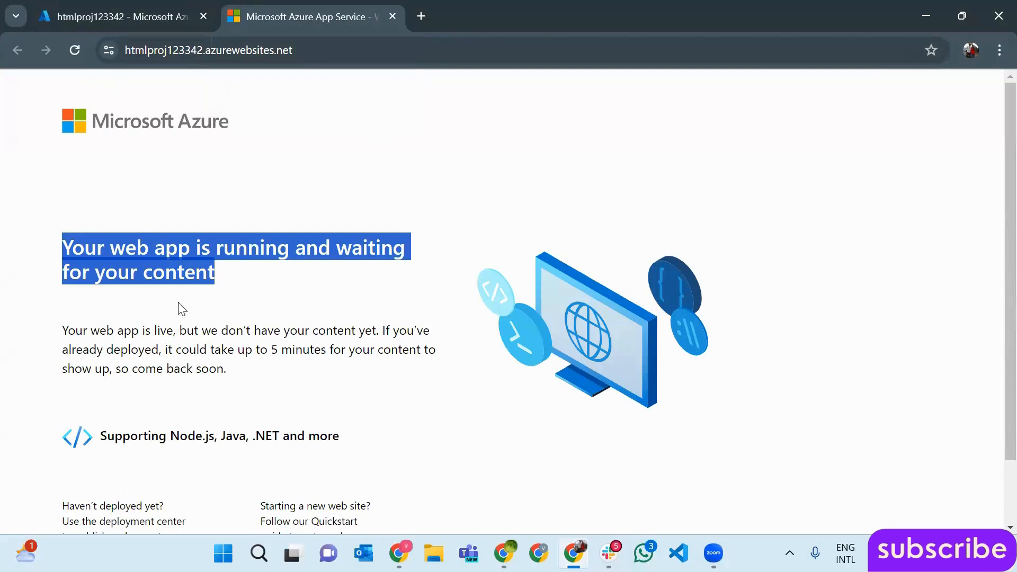
# - Read the placeholder message on the web app's default page
pyautogui.click(97, 254)
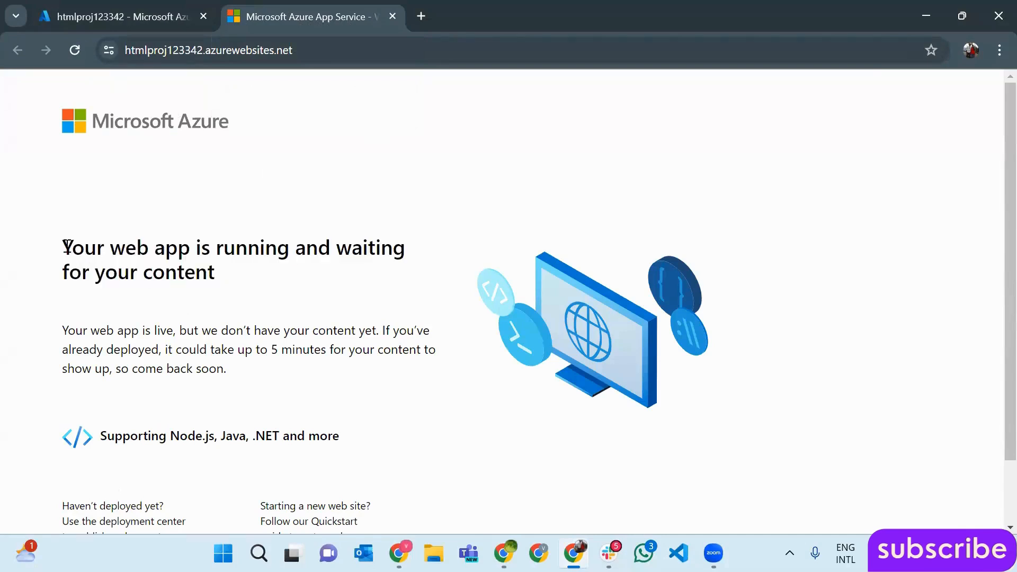
pyautogui.moveTo(66, 247); pyautogui.dragTo(234, 272)
pyautogui.click(214, 276)
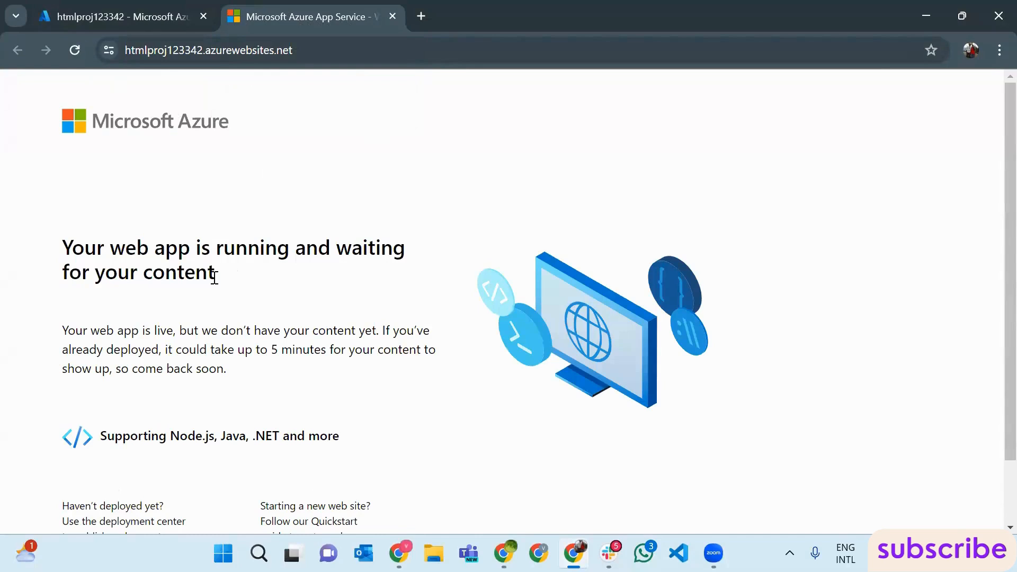
pyautogui.moveTo(62, 246); pyautogui.dragTo(279, 247)
pyautogui.click(276, 271)
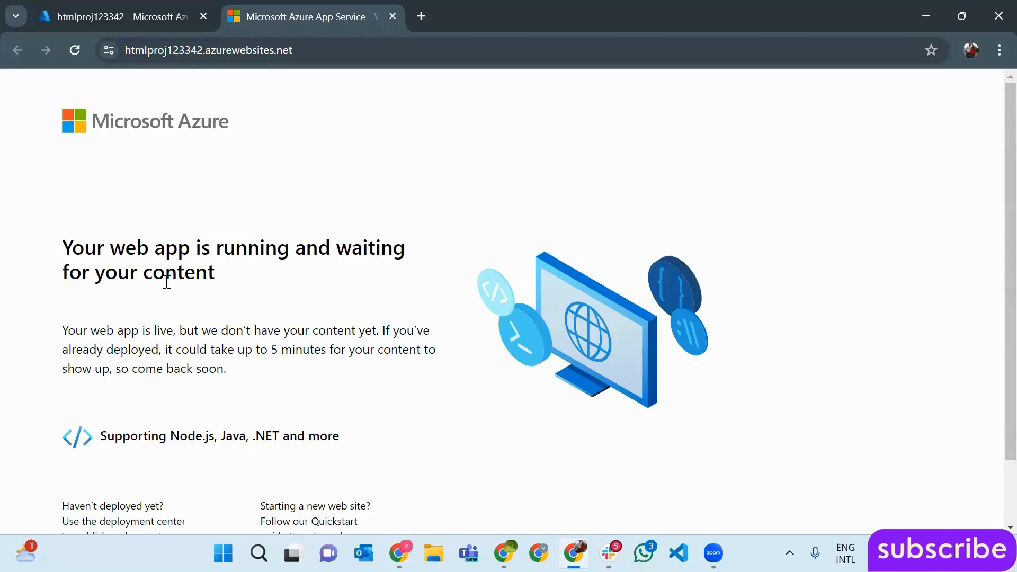
pyautogui.moveTo(144, 272); pyautogui.dragTo(50, 252)
pyautogui.click(220, 286)
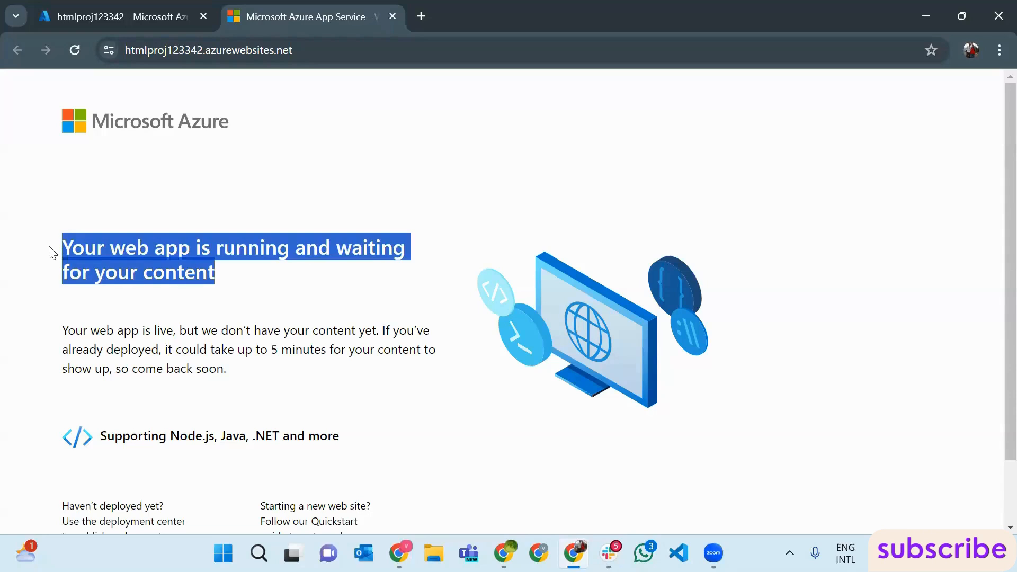
pyautogui.click(257, 283)
# - Switch to Azure DevOps and examine the published artifacts of the latest B26Project-CI (15) run in B26Project
pyautogui.click(398, 553)
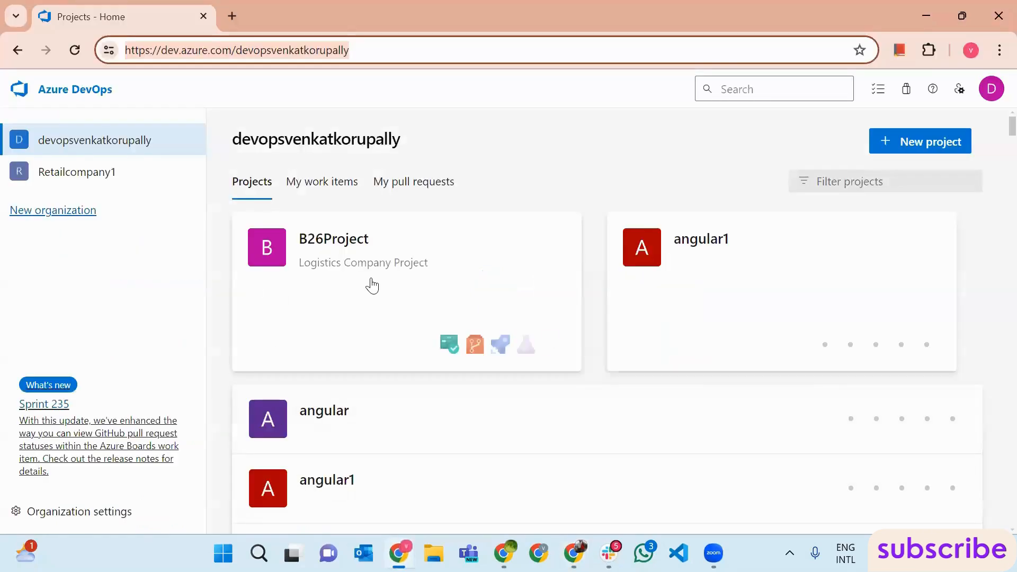
pyautogui.click(381, 266)
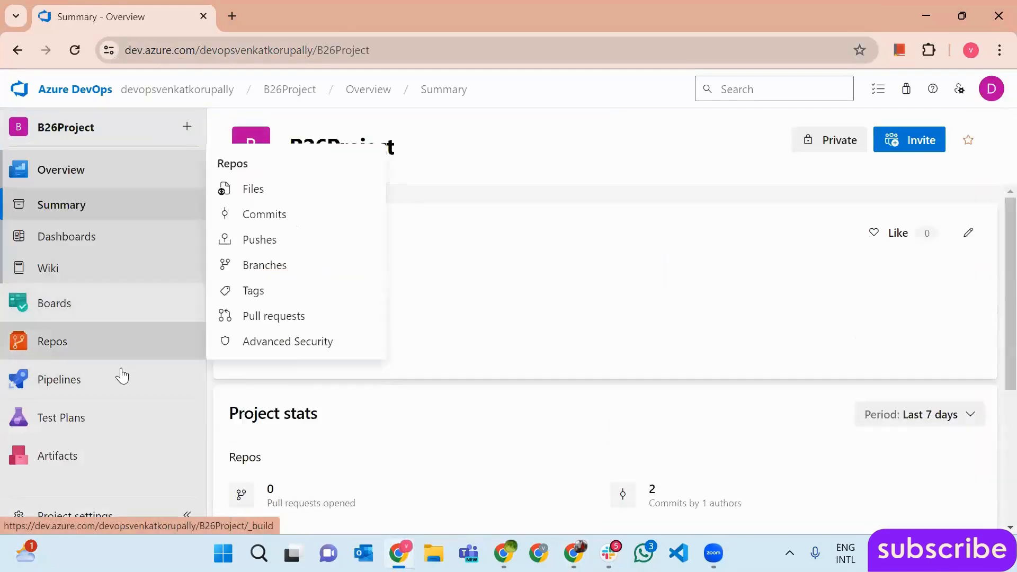
pyautogui.click(113, 380)
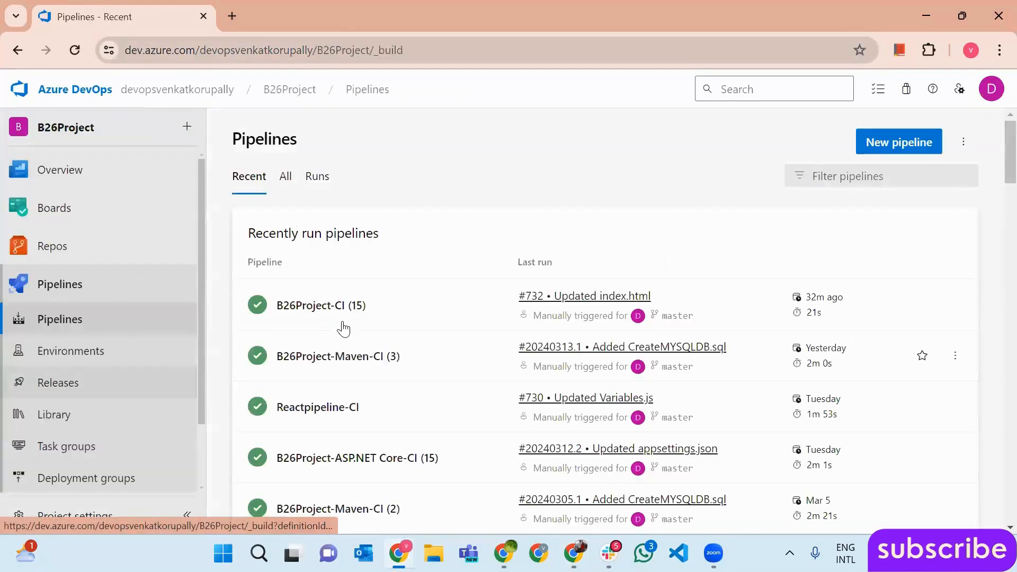
pyautogui.click(344, 318)
pyautogui.click(595, 267)
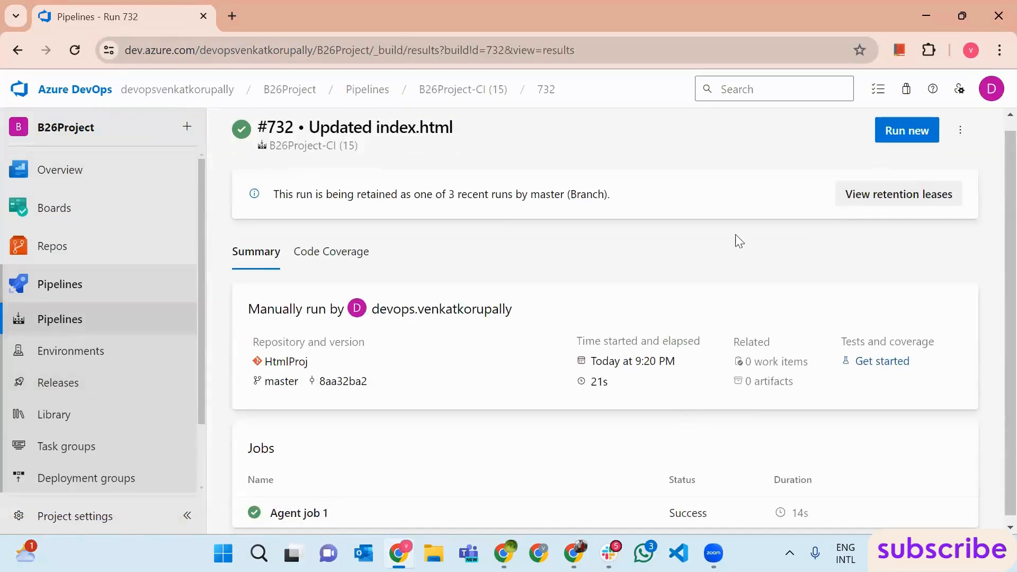
pyautogui.click(731, 380)
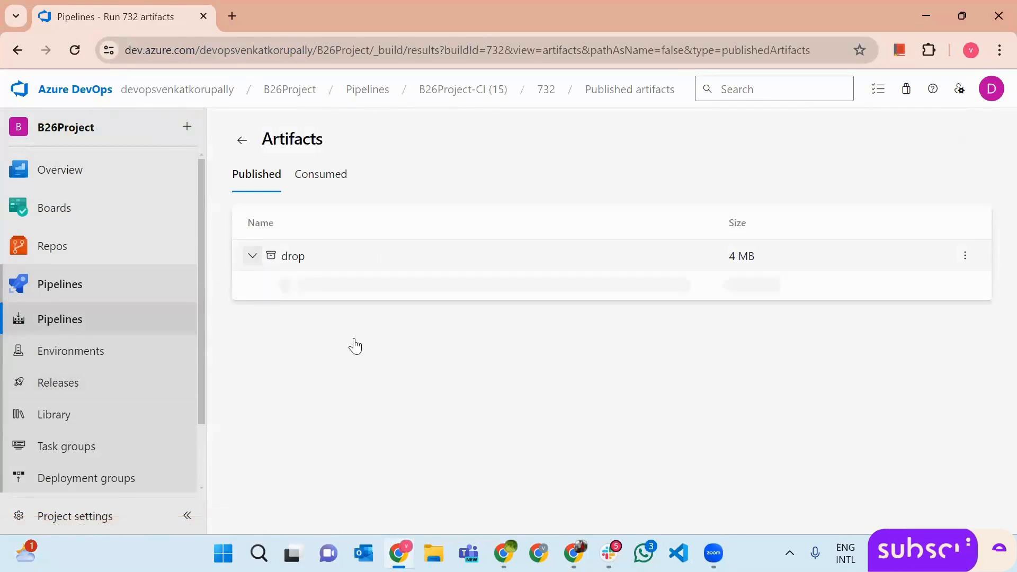
# - Create a new release pipeline in B26Project from an empty job and name its stage Dev
pyautogui.click(87, 380)
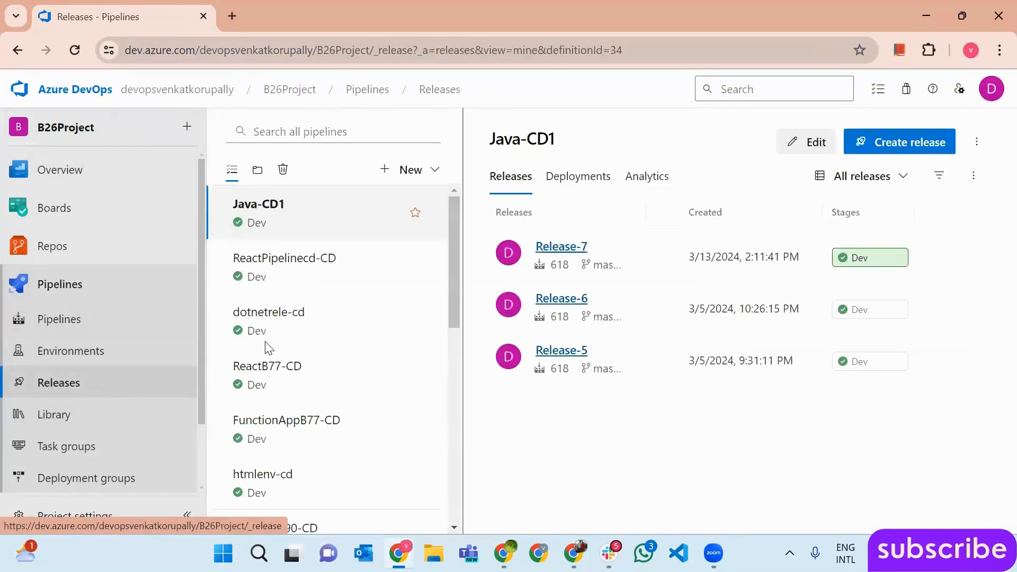
pyautogui.click(410, 170)
pyautogui.click(402, 210)
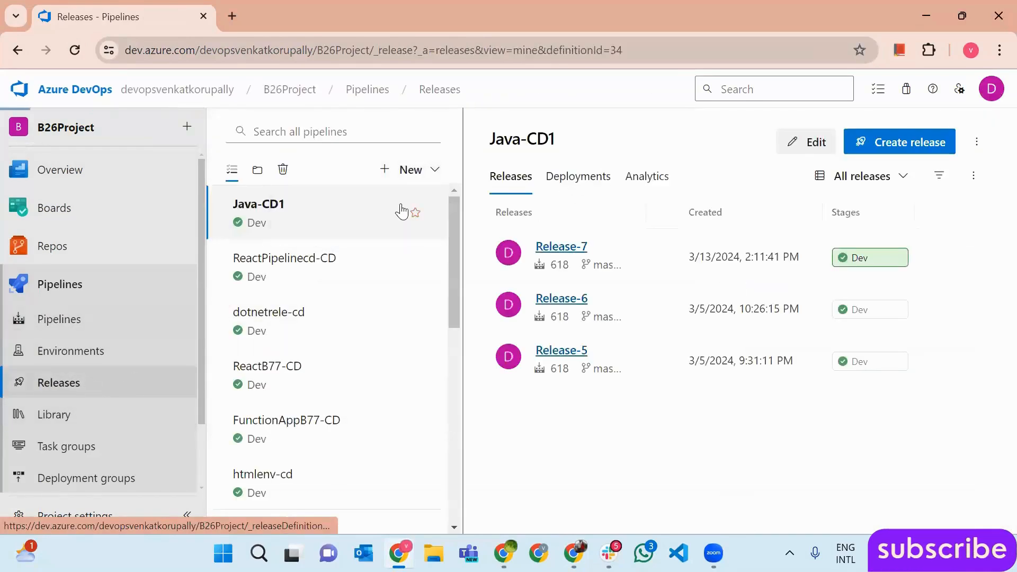
pyautogui.click(651, 162)
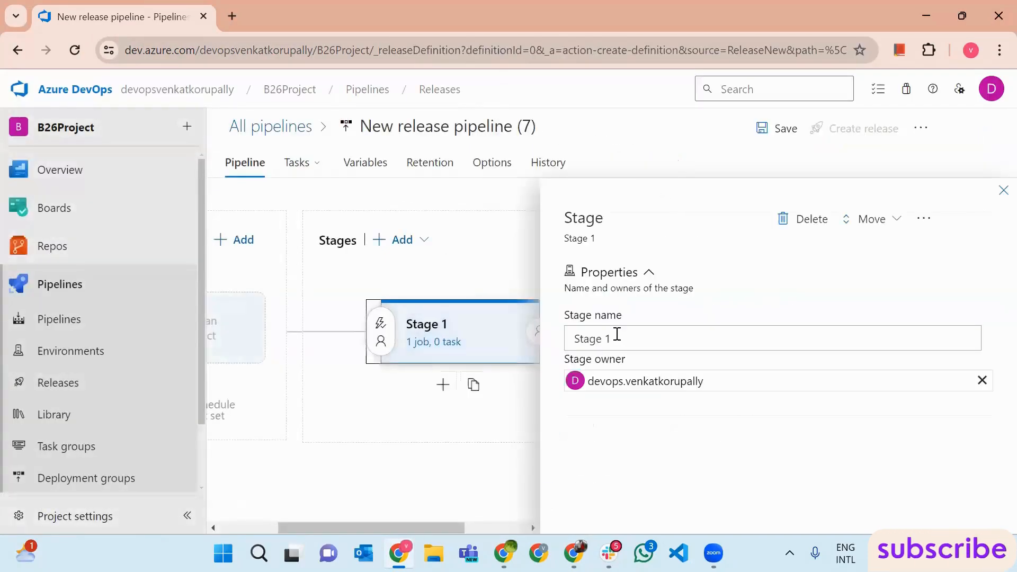
pyautogui.write('Dev')
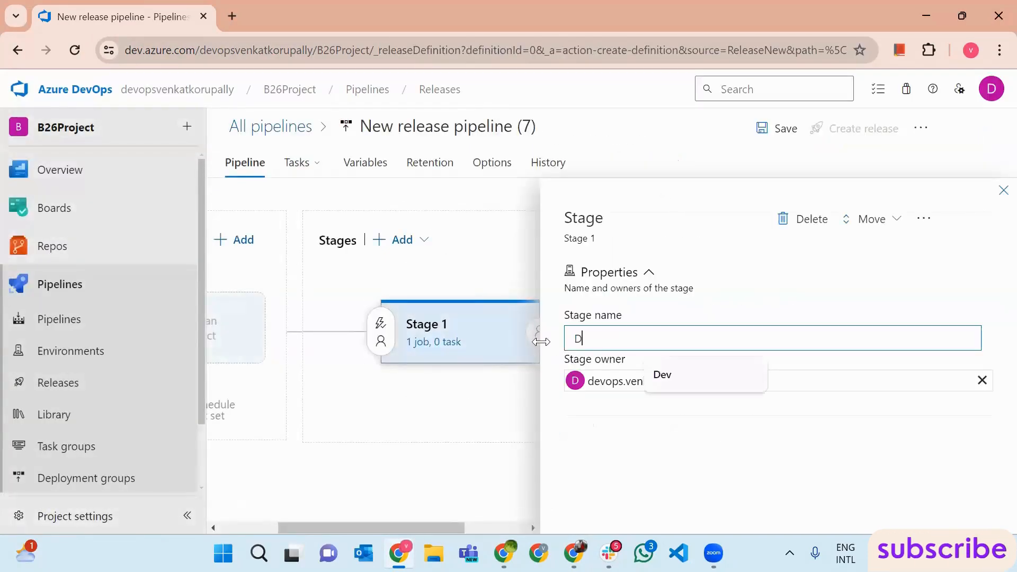
pyautogui.click(1002, 192)
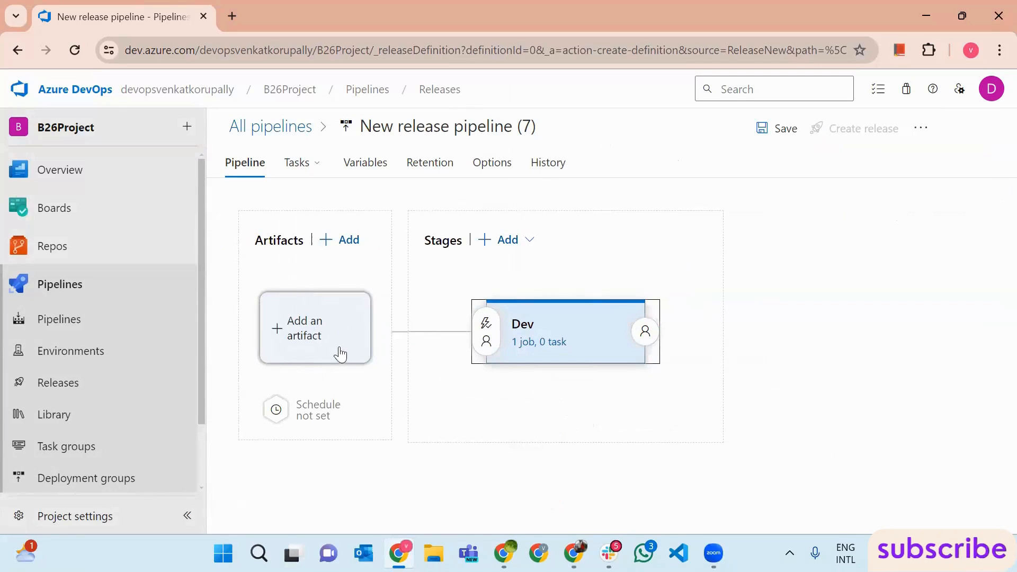
# - Add the B26Project-CI (15) build pipeline as the release pipeline's artifact source
pyautogui.click(295, 325)
pyautogui.click(977, 394)
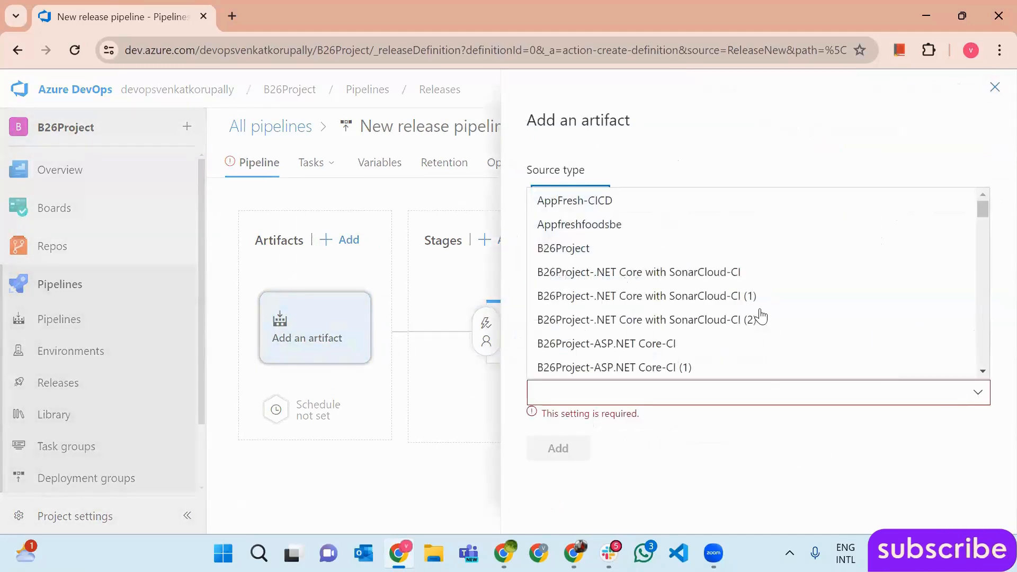
pyautogui.scroll(-5, 812, 281)
pyautogui.scroll(-7, 818, 282)
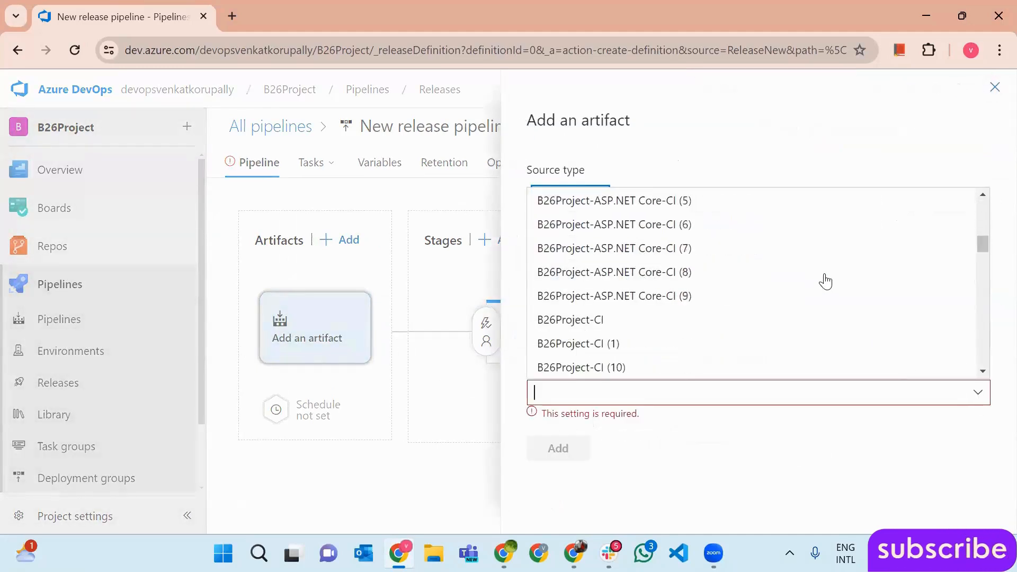
pyautogui.click(604, 247)
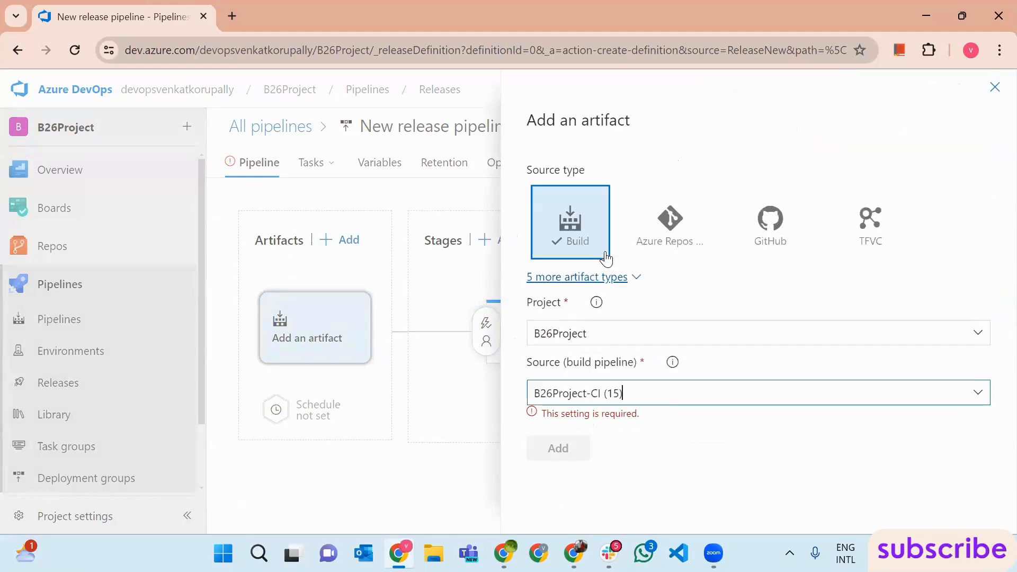
pyautogui.scroll(-2, 593, 493)
pyautogui.click(558, 506)
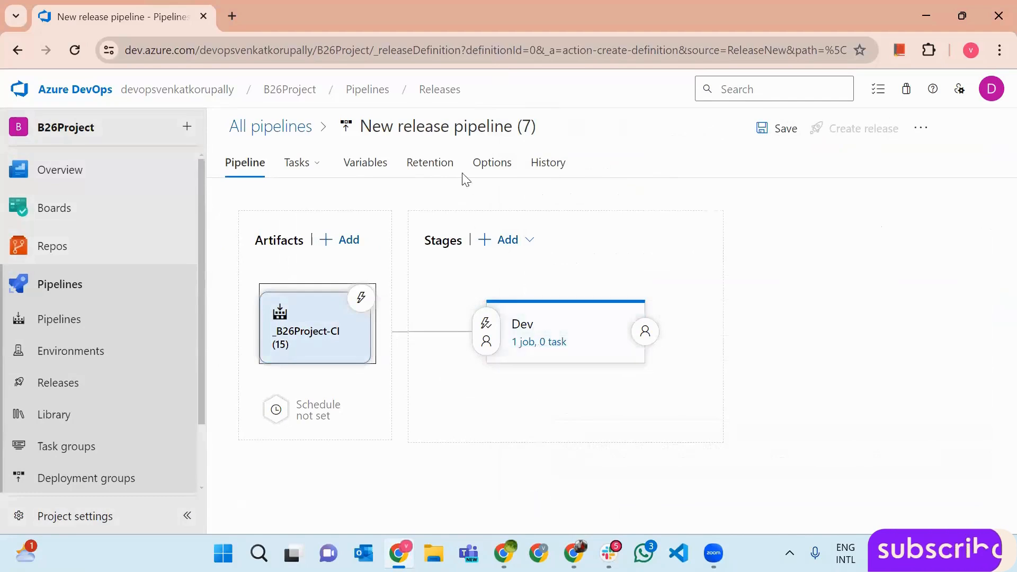
# - Rename the release pipeline as htmlproj82-cd
pyautogui.click(452, 128)
pyautogui.write('html')
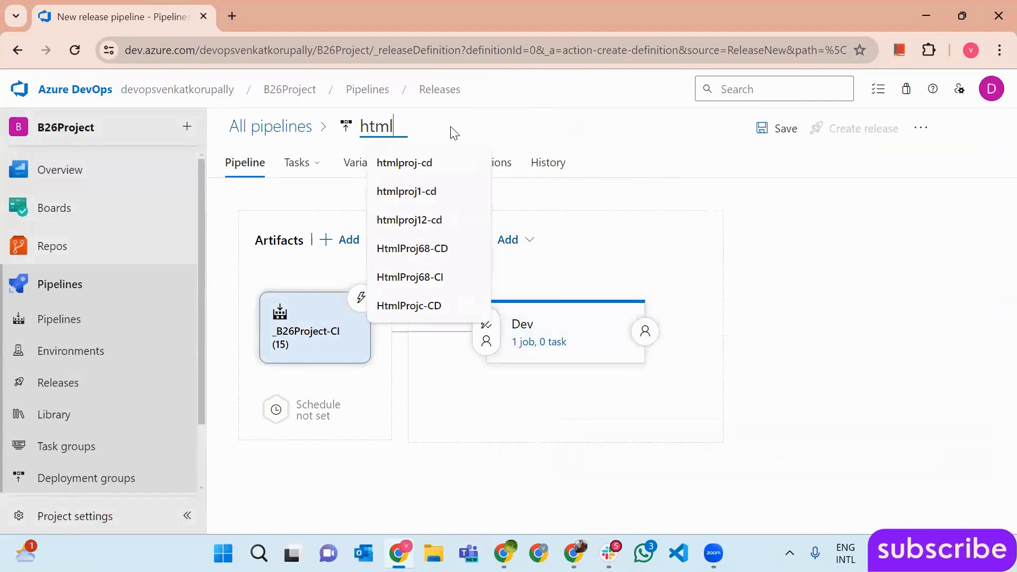
pyautogui.write('proj82-cd')
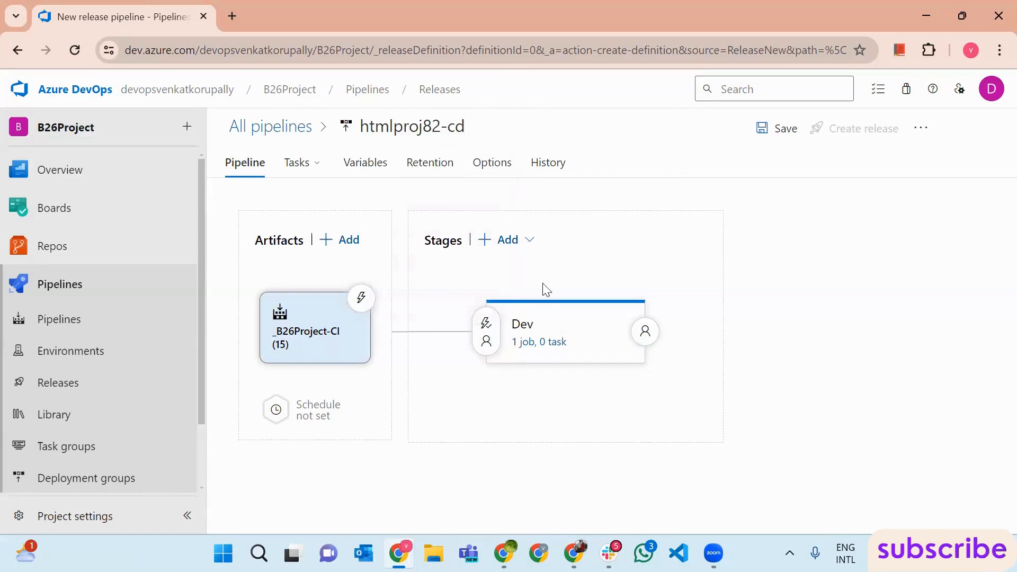
# - Check the web app in the Azure portal and add an Azure App Service deploy task to the Dev stage's agent job
pyautogui.click(544, 342)
pyautogui.click(577, 254)
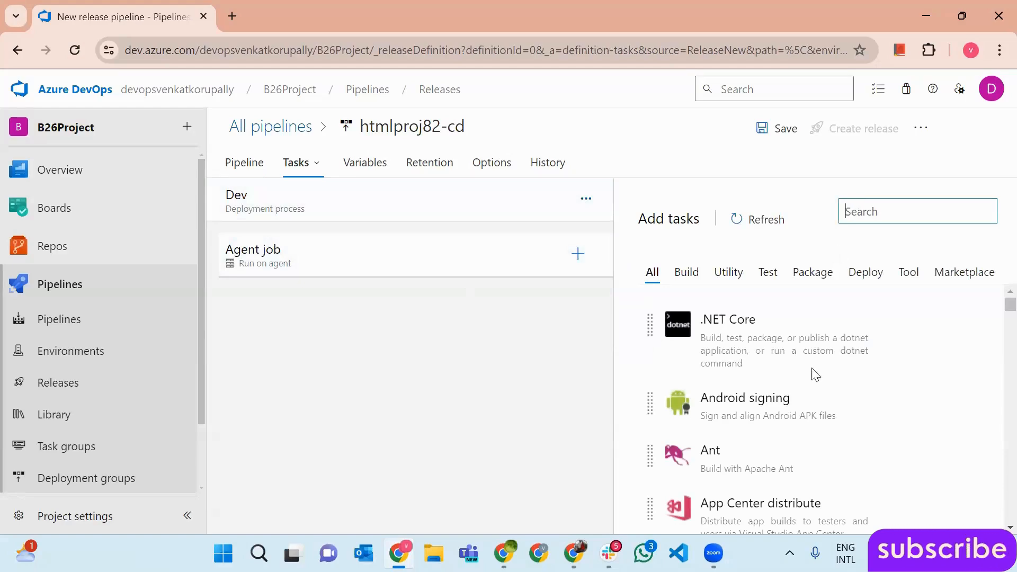
pyautogui.click(574, 553)
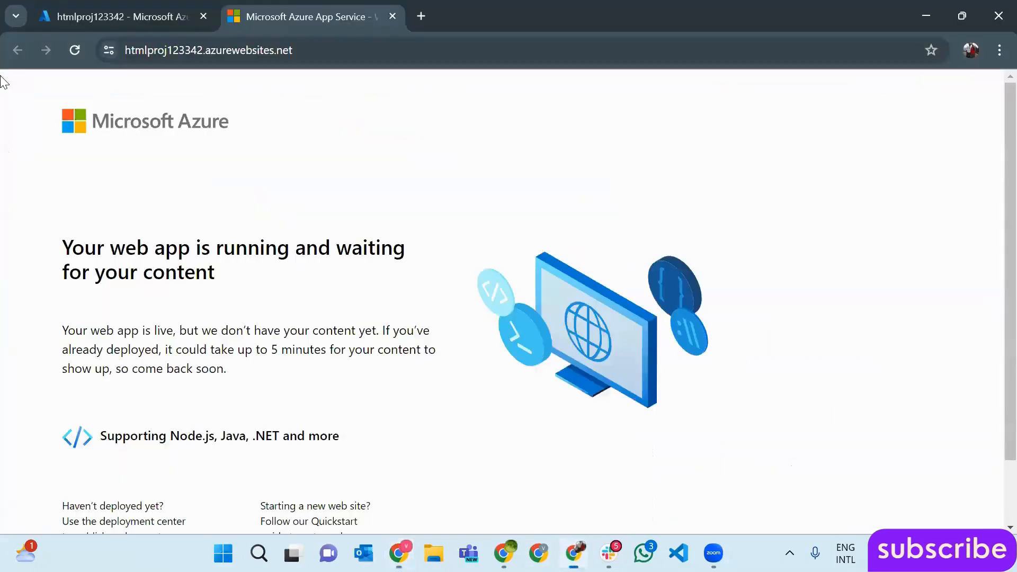
pyautogui.click(63, 24)
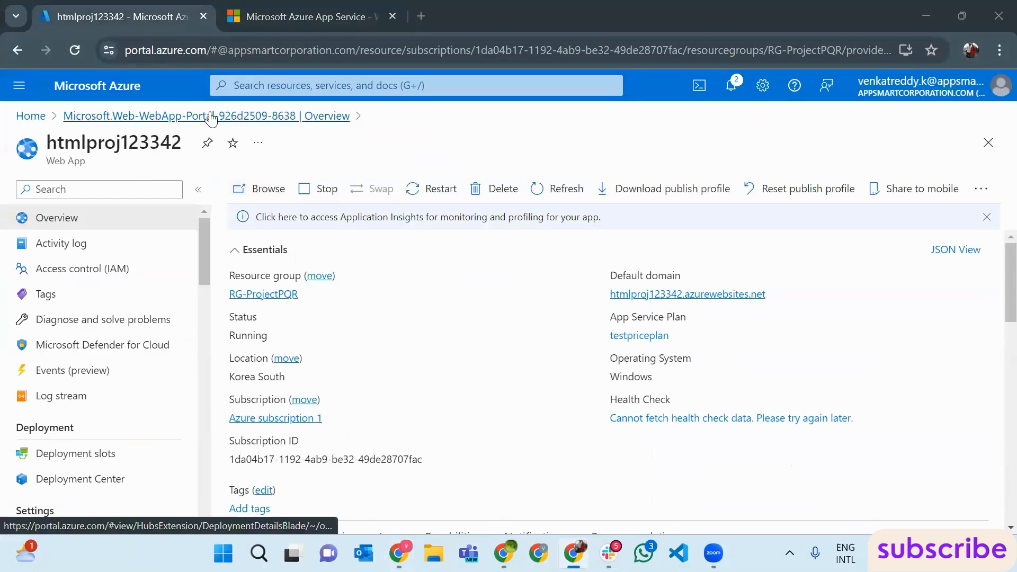
pyautogui.hotkey('alt', 'Tab')
pyautogui.write('az')
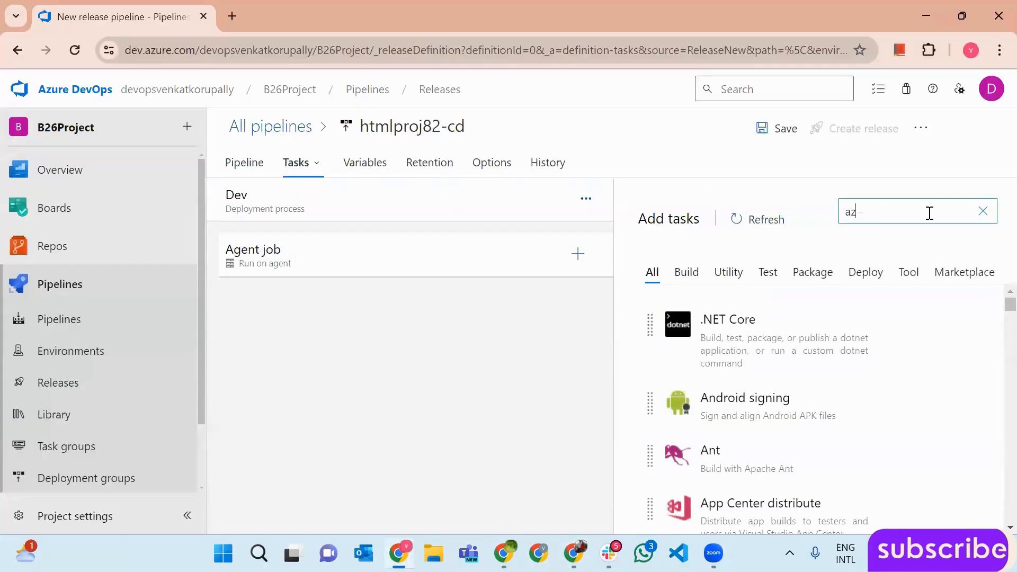
pyautogui.write('ure app service dep')
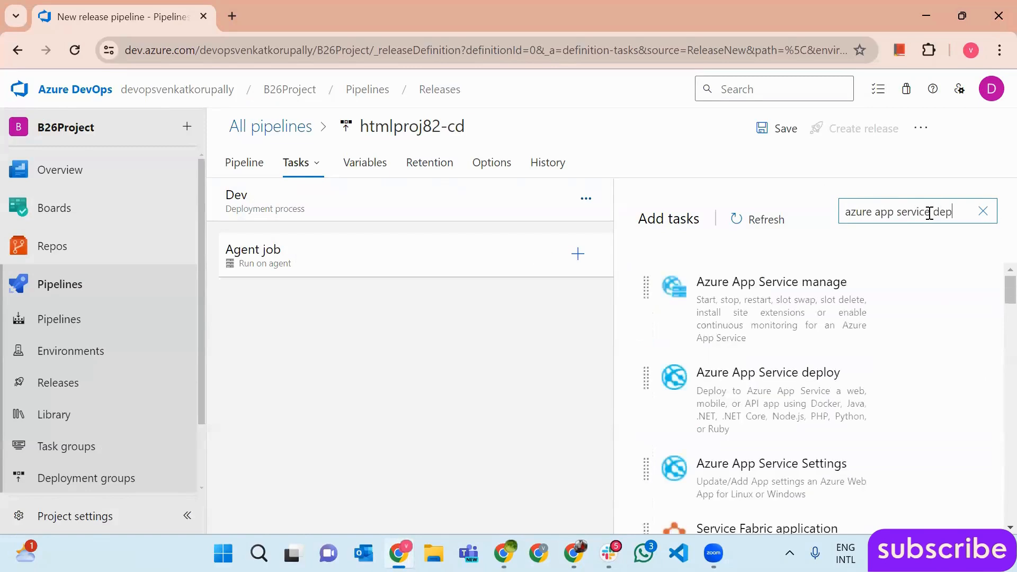
pyautogui.write('loy')
pyautogui.click(921, 374)
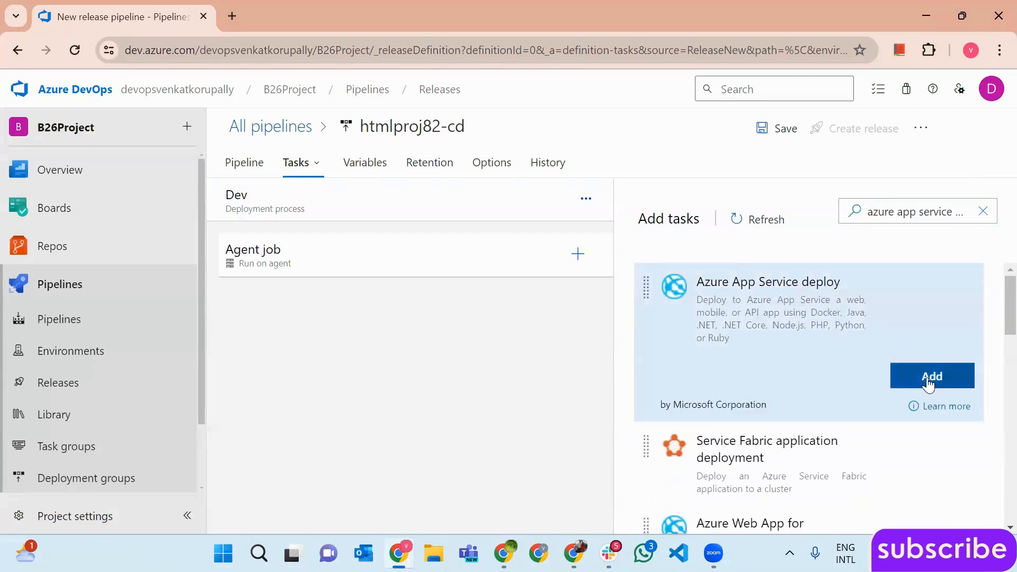
# - Set the Azure subscription of the App Service deploy task to AppConnection
pyautogui.click(464, 302)
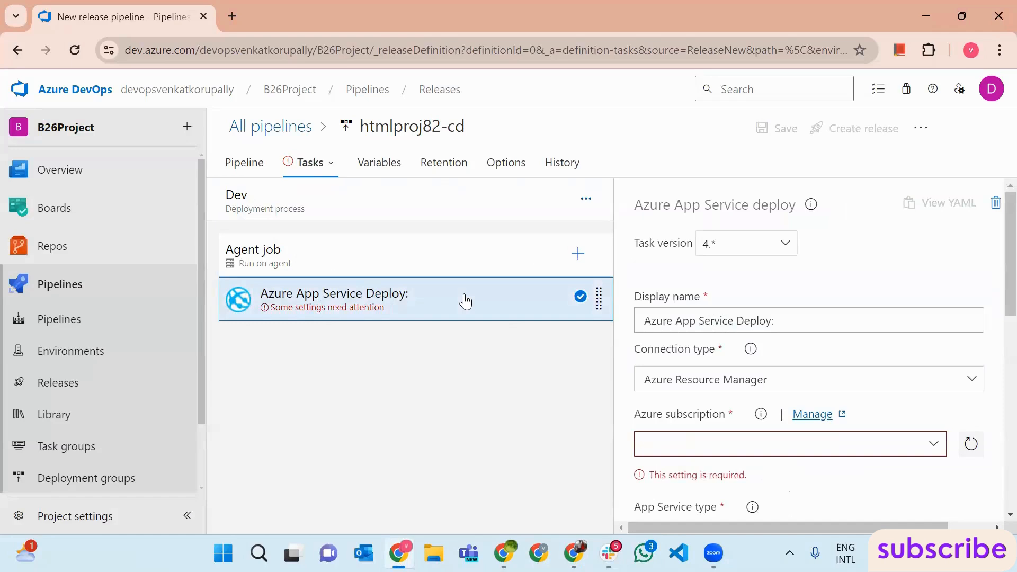
pyautogui.scroll(-3, 900, 345)
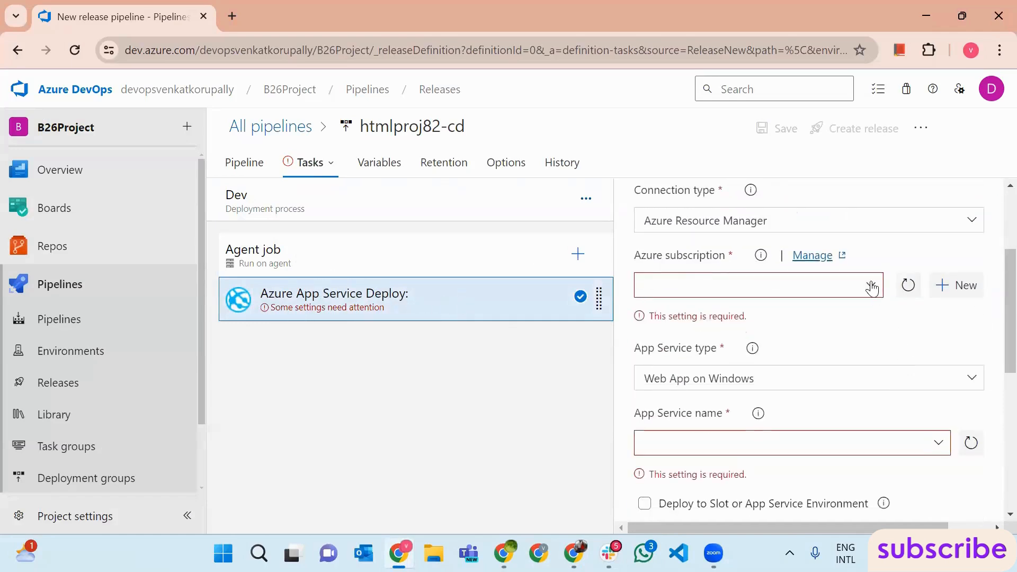
pyautogui.click(869, 285)
pyautogui.click(749, 464)
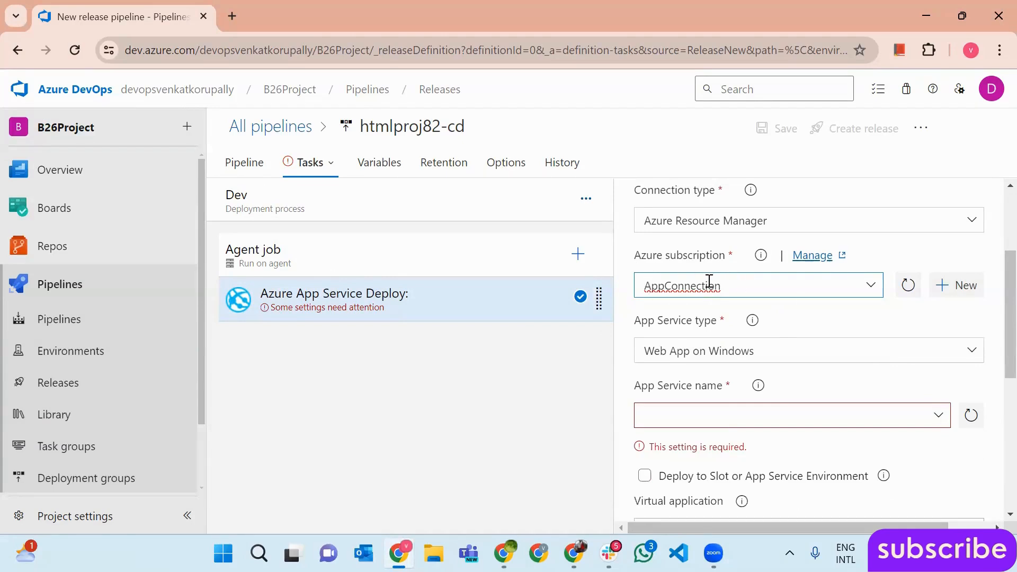
# - Set the deploy task's App Service name to htmlproj123342 and compare it with the web app in the Azure portal
pyautogui.scroll(-3, 919, 375)
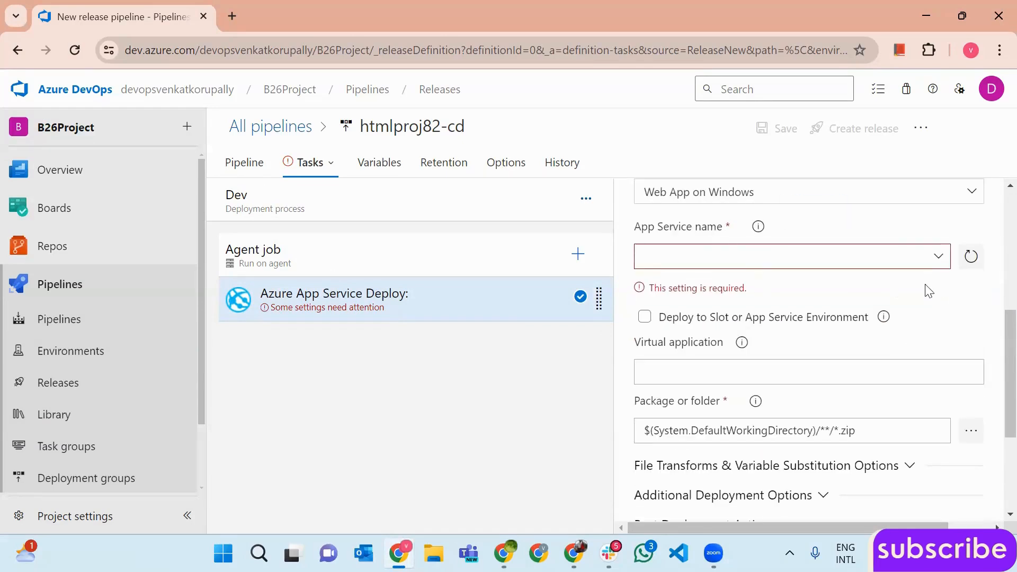
pyautogui.click(935, 256)
pyautogui.scroll(-2, 842, 343)
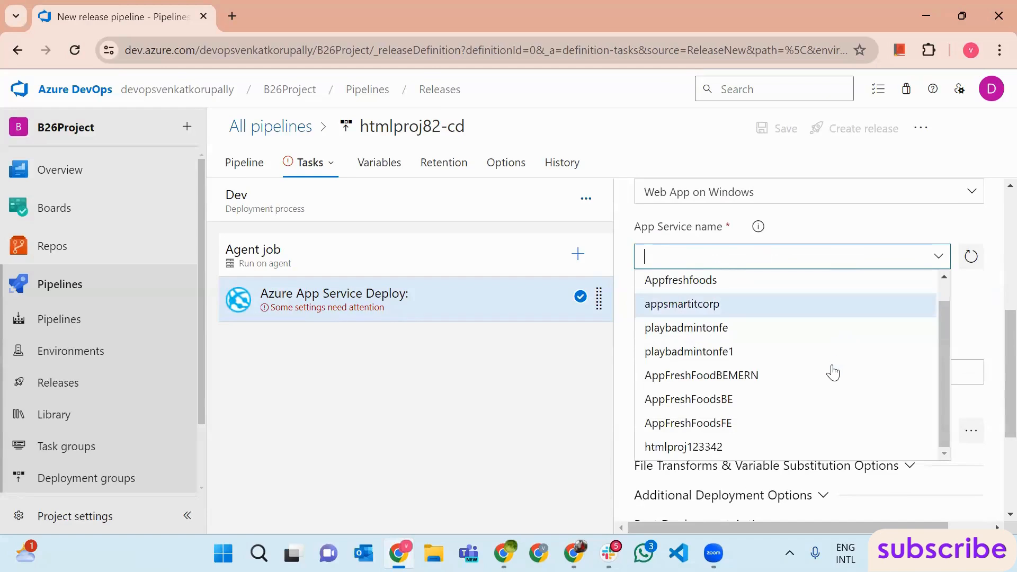
pyautogui.scroll(2, 769, 322)
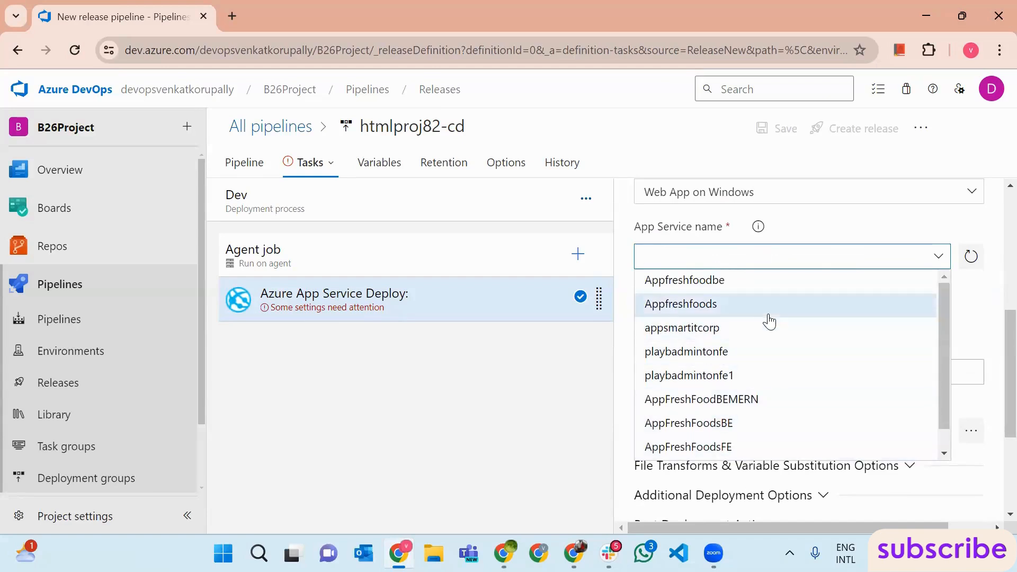
pyautogui.scroll(-1, 770, 321)
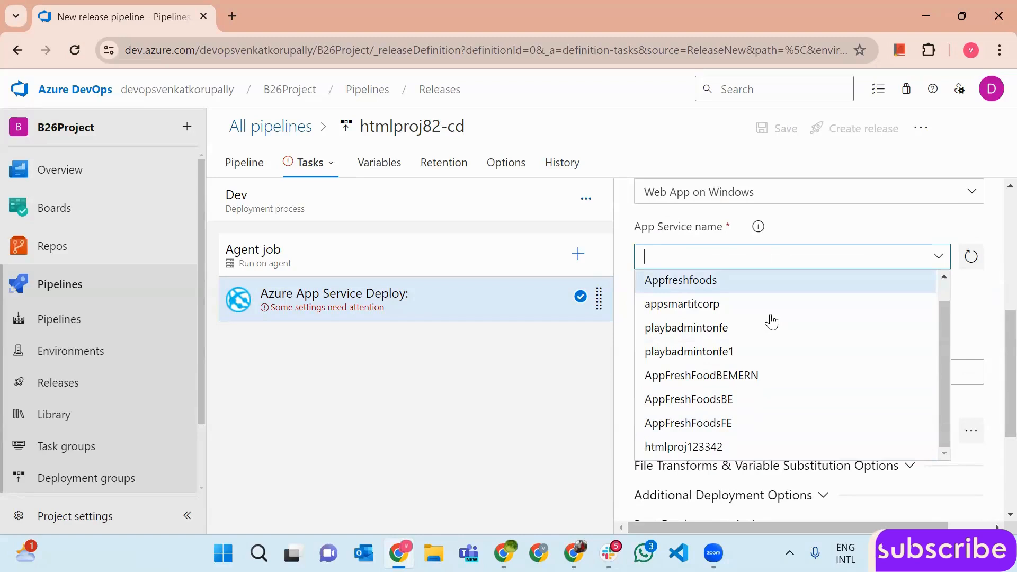
pyautogui.click(679, 447)
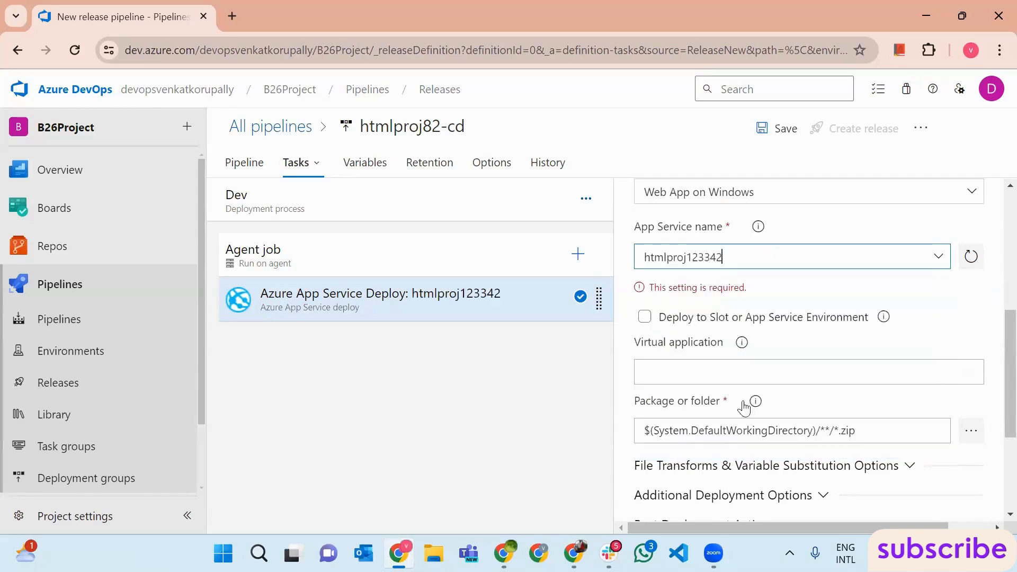
pyautogui.click(574, 552)
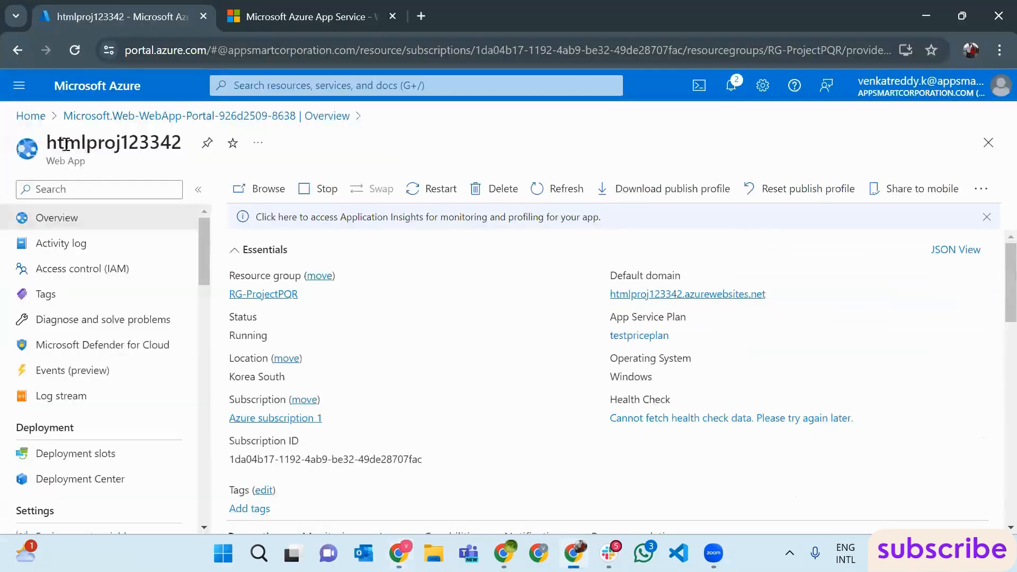
# - Switch back to Azure DevOps and set the deploy task's package or folder to the drop folder of _B26Project-CI (15)
pyautogui.doubleClick(112, 153)
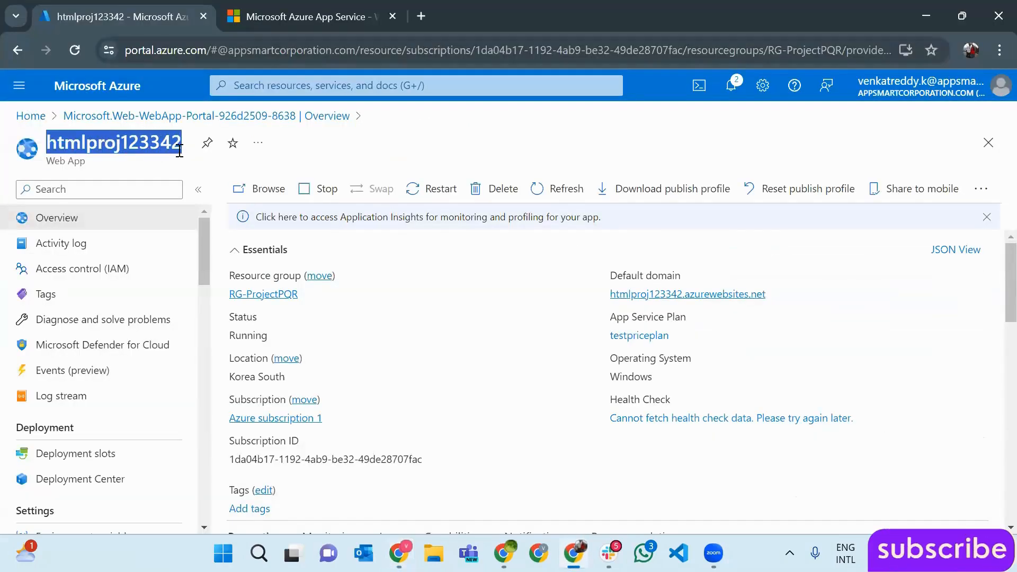
pyautogui.click(179, 151)
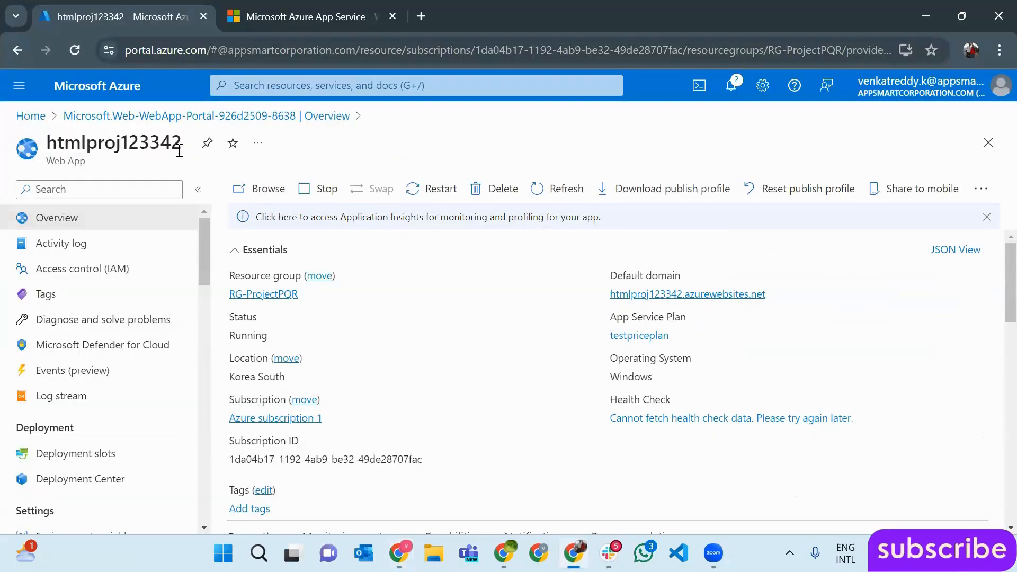
pyautogui.hotkey('alt', 'Tab')
pyautogui.scroll(-2, 882, 364)
pyautogui.scroll(3, 750, 279)
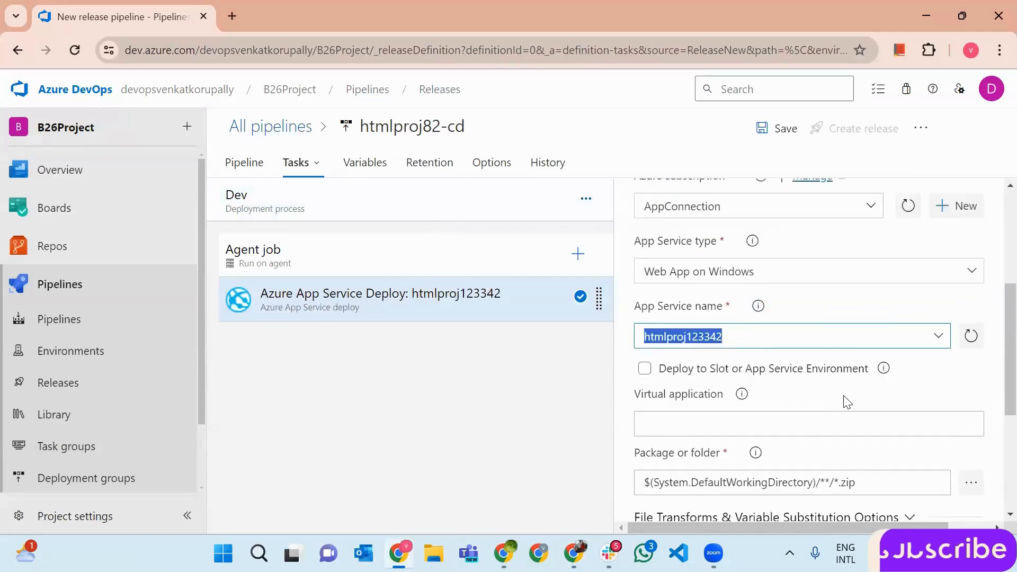
pyautogui.scroll(-2, 874, 406)
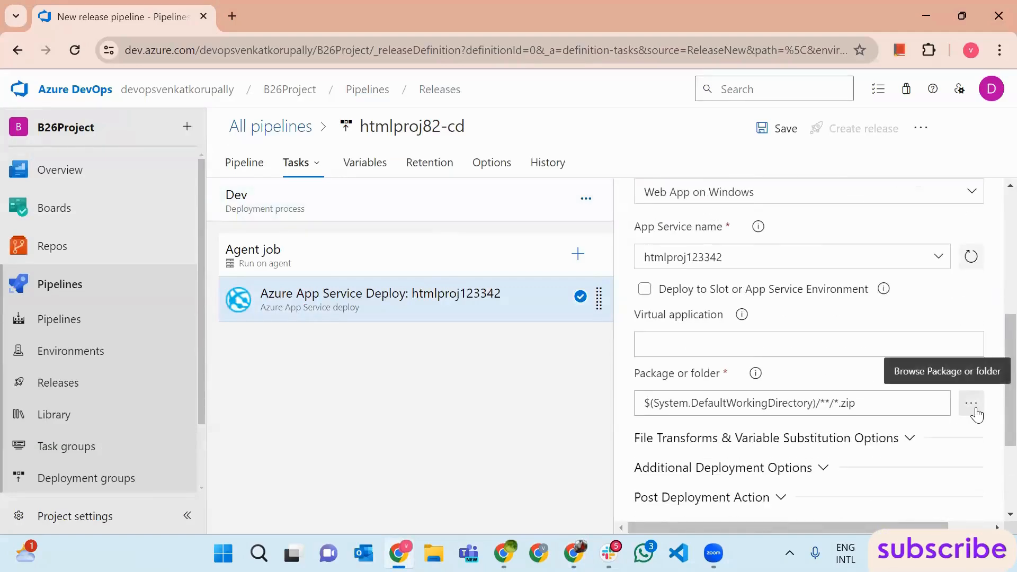
pyautogui.click(973, 407)
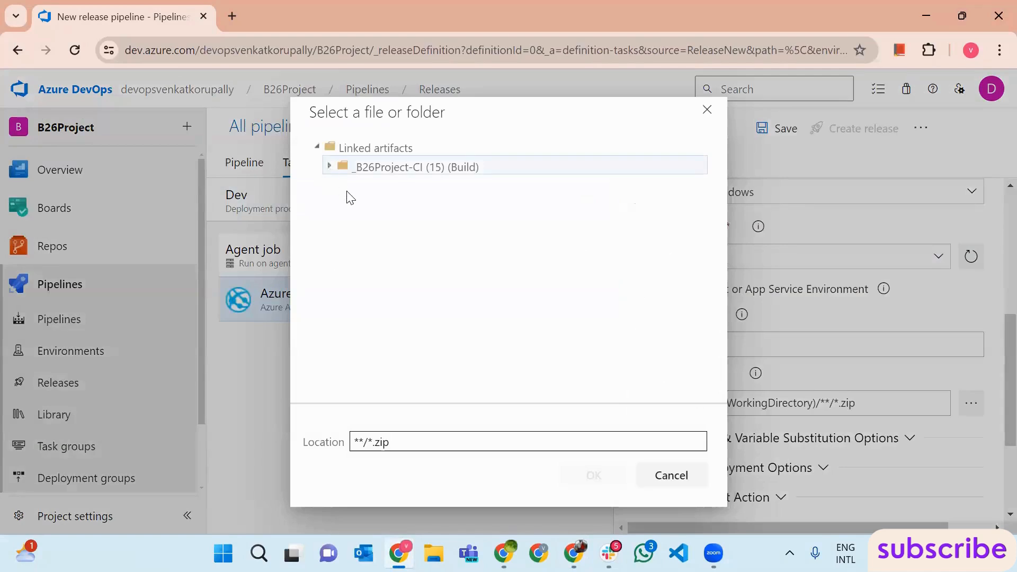
pyautogui.click(350, 167)
pyautogui.click(351, 187)
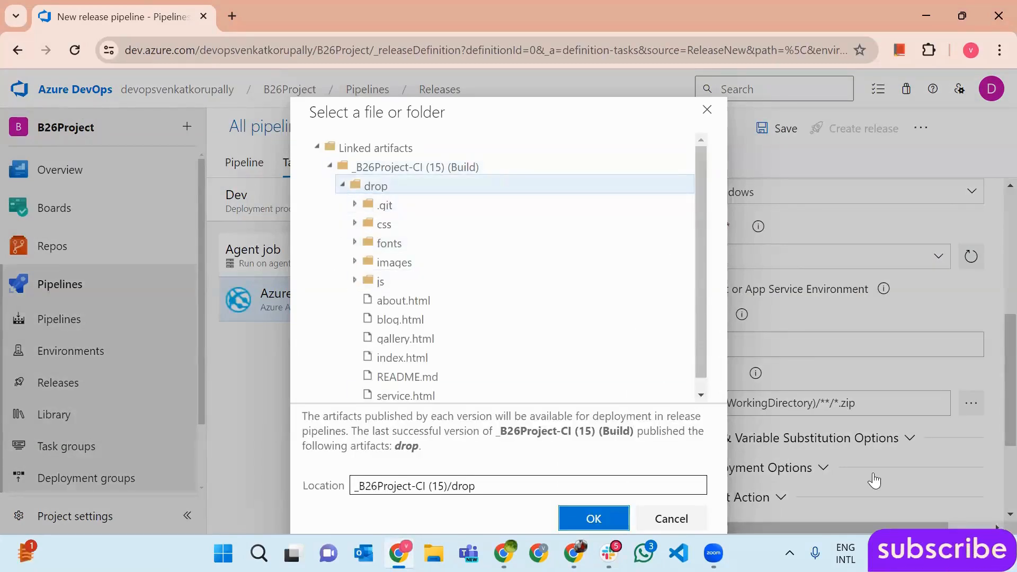
pyautogui.press('Return')
# - Try to save the release pipeline in the root folder without a comment
pyautogui.scroll(5, 865, 341)
pyautogui.click(779, 129)
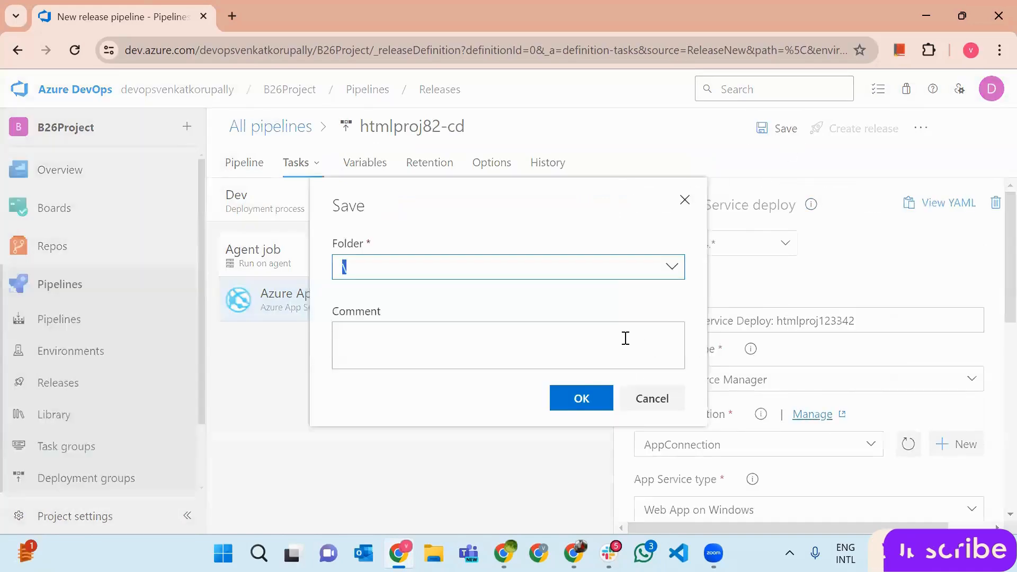
pyautogui.click(581, 398)
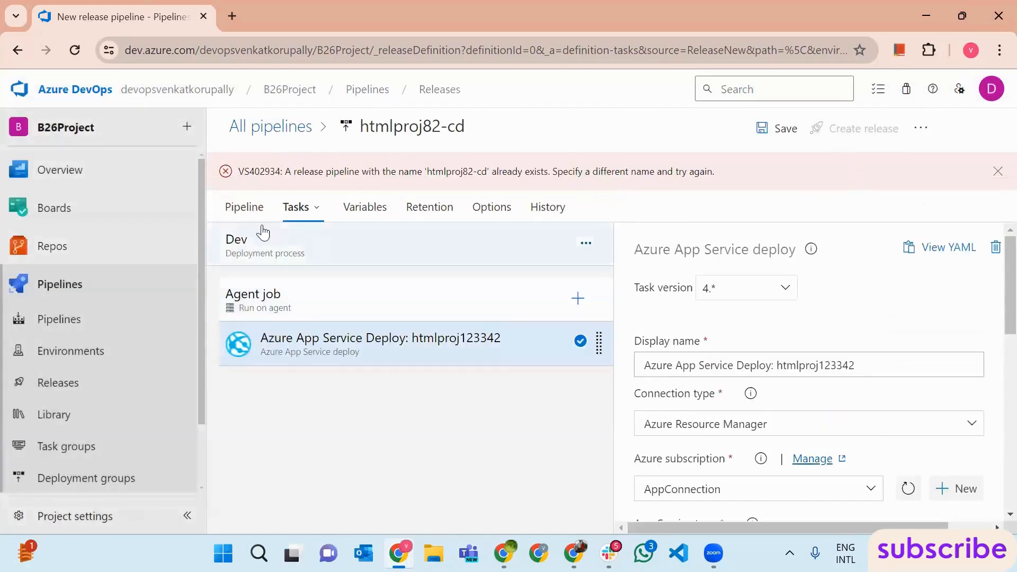
# - Set the Dev stage's agent job to the Azure Pipelines agent pool with the windows-latest agent specification
pyautogui.click(247, 213)
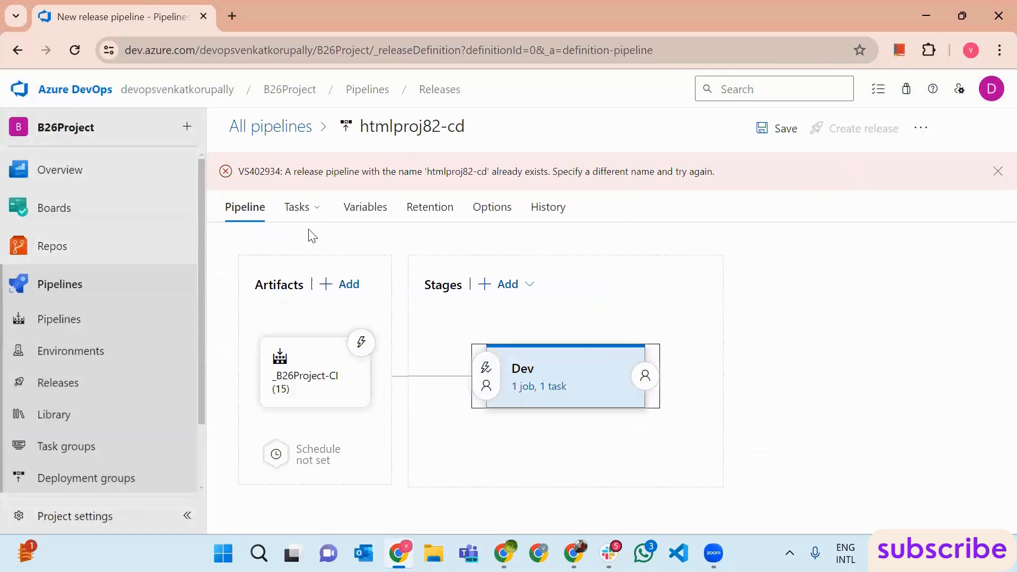
pyautogui.click(310, 211)
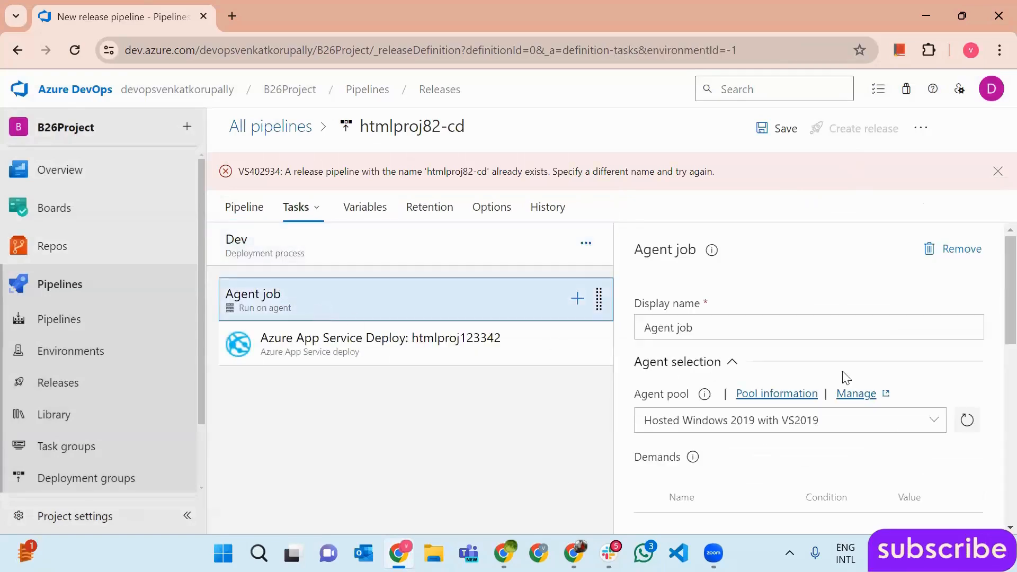
pyautogui.scroll(-2, 848, 371)
pyautogui.click(932, 341)
pyautogui.click(799, 394)
pyautogui.scroll(-2, 901, 361)
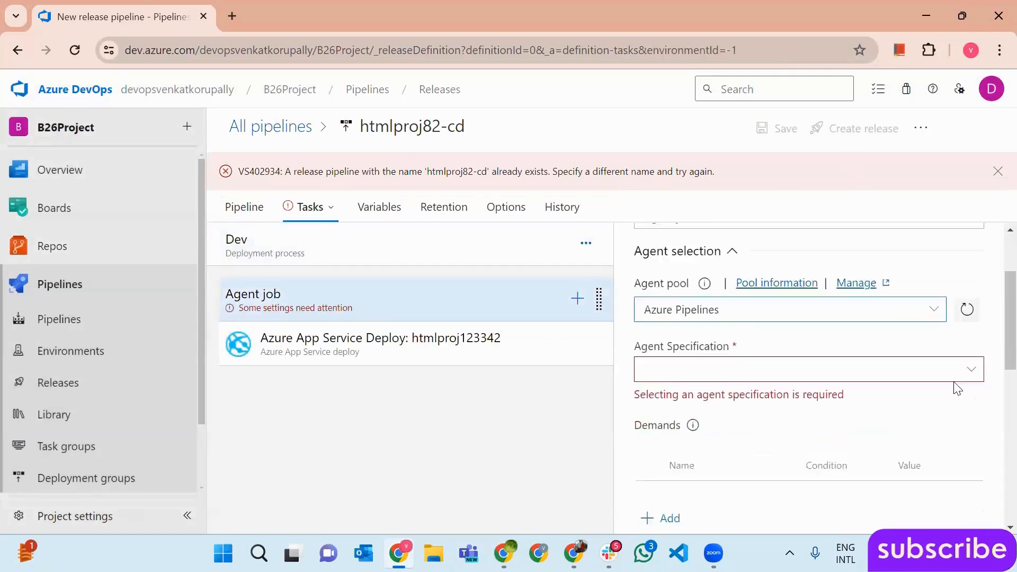
pyautogui.click(973, 321)
pyautogui.scroll(-3, 805, 451)
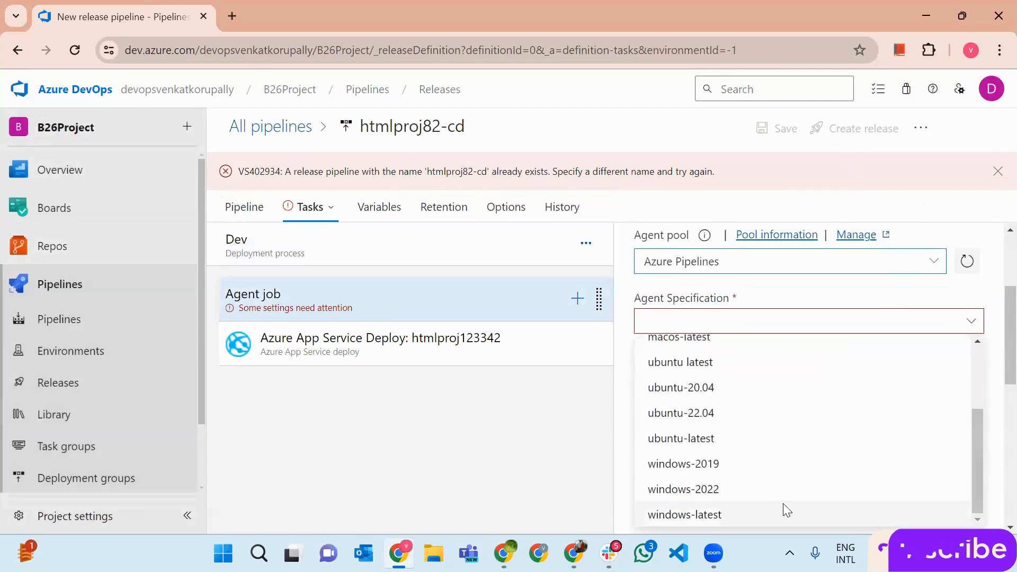
pyautogui.click(784, 512)
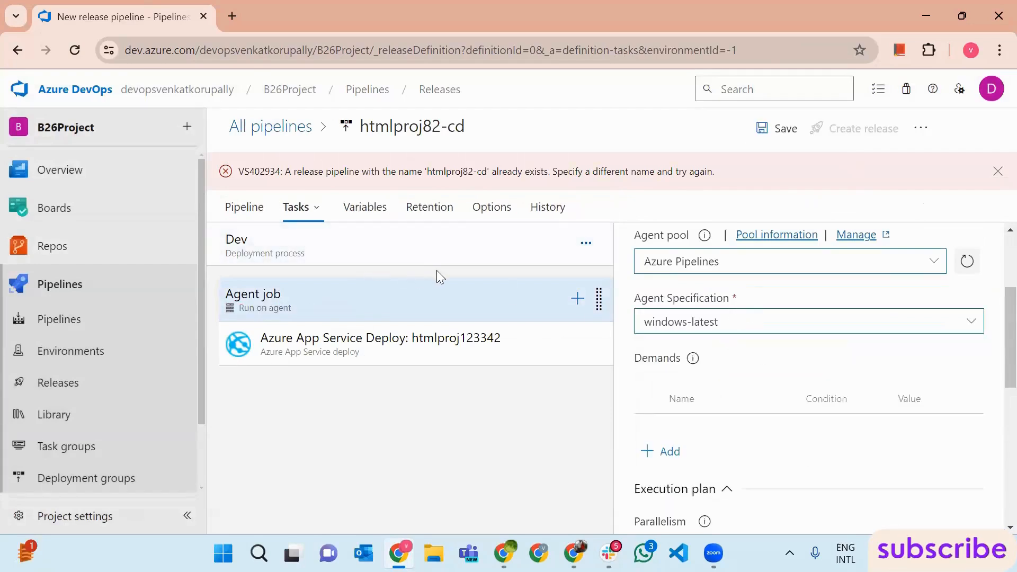
# - Rename the release pipeline as htmlproj821-cd and save it in the root folder
pyautogui.click(442, 133)
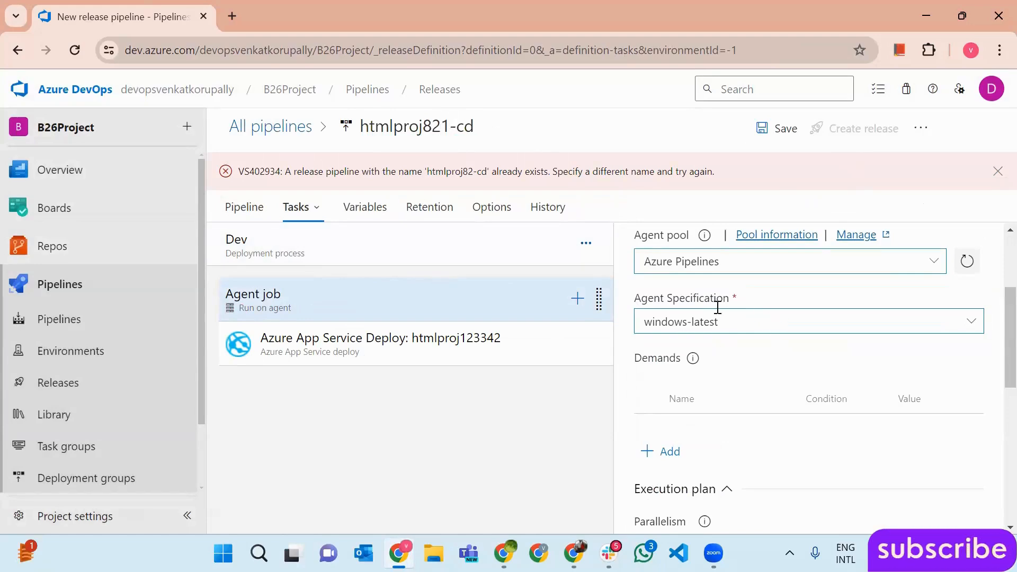
pyautogui.click(778, 128)
pyautogui.click(572, 399)
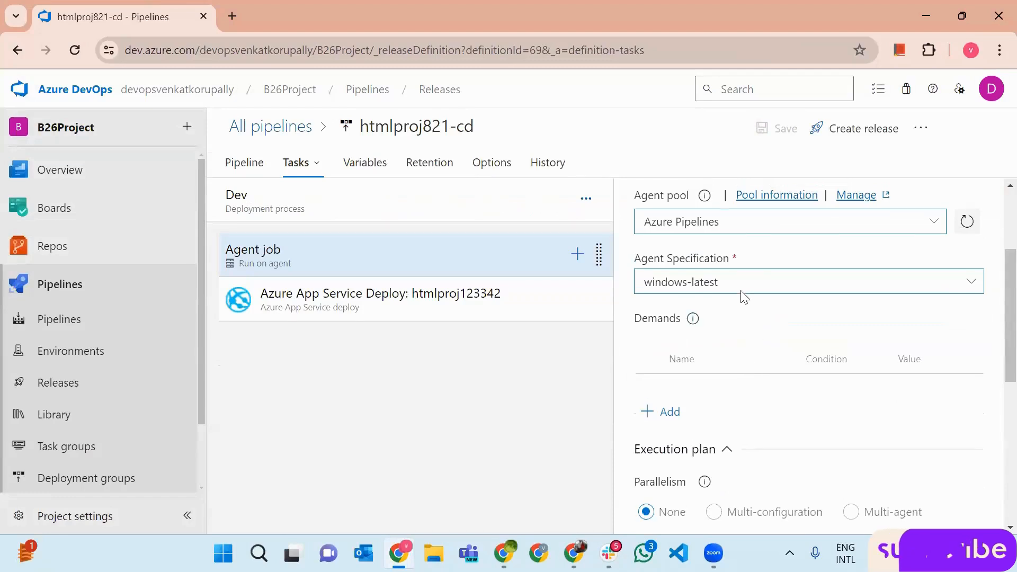
# - Create a new release of the pipeline using version 732 of the _B26Project-CI (15) artifact
pyautogui.scroll(2, 742, 295)
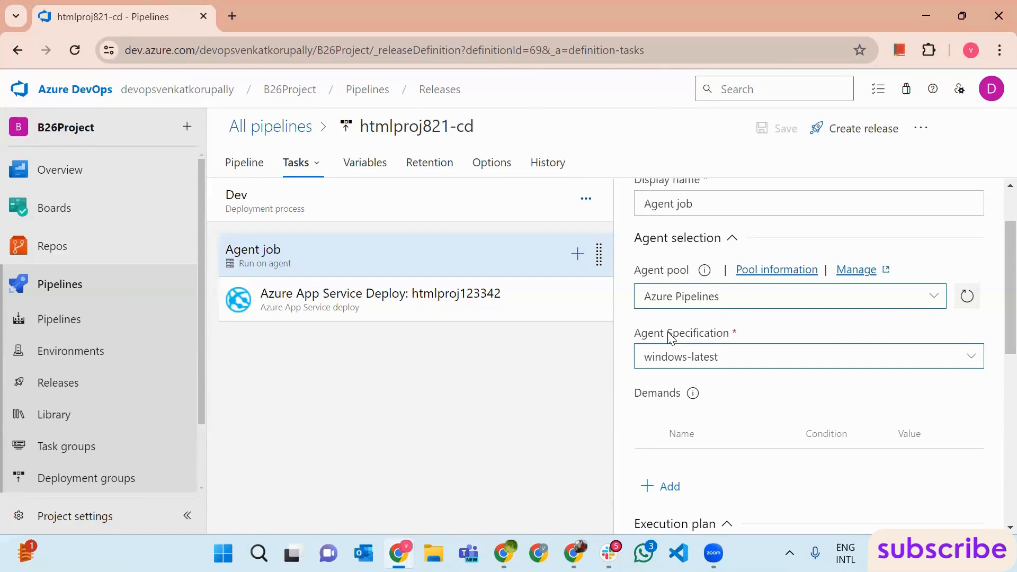
pyautogui.click(849, 138)
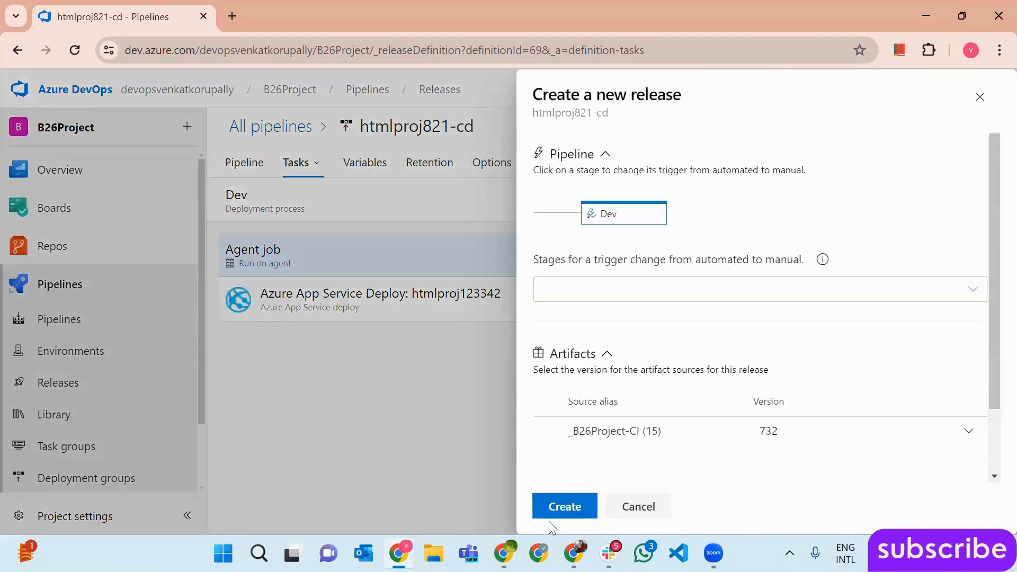
pyautogui.click(552, 508)
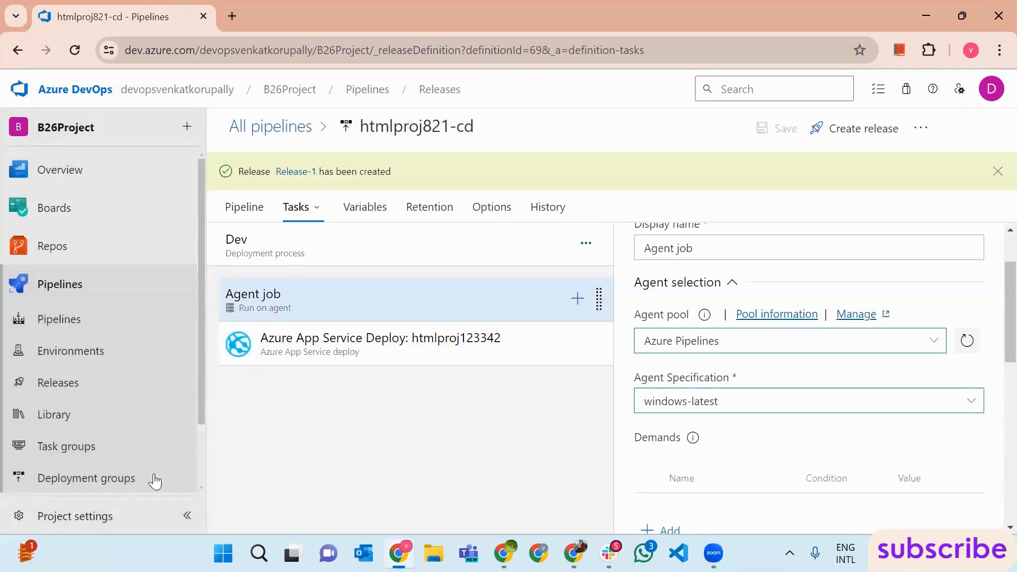
# - Open the Dev stage logs of htmlproj821-cd's Release-1 from the releases list and check the agent job's status
pyautogui.click(101, 387)
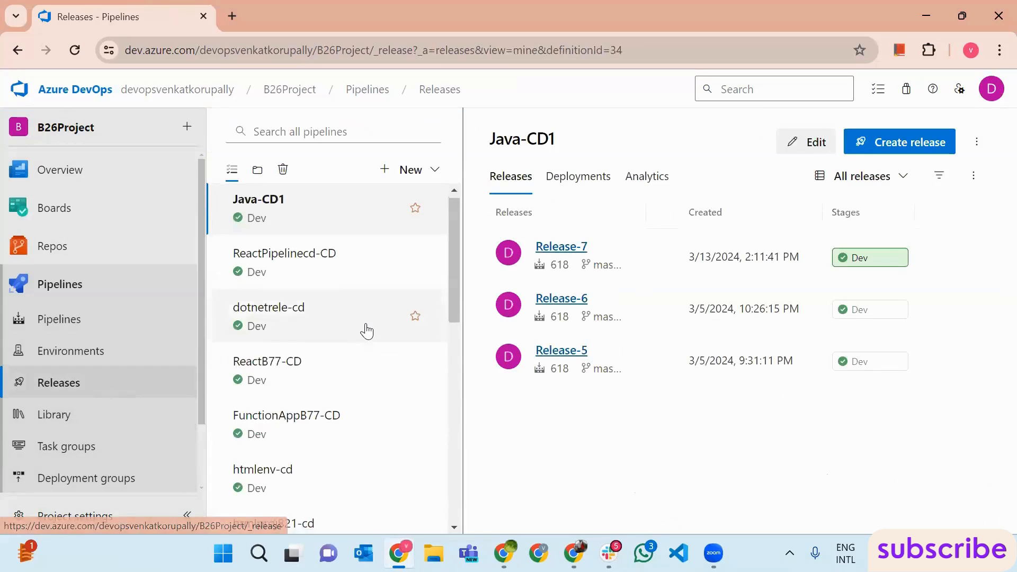
pyautogui.scroll(-7, 365, 328)
pyautogui.scroll(3, 356, 315)
pyautogui.click(352, 306)
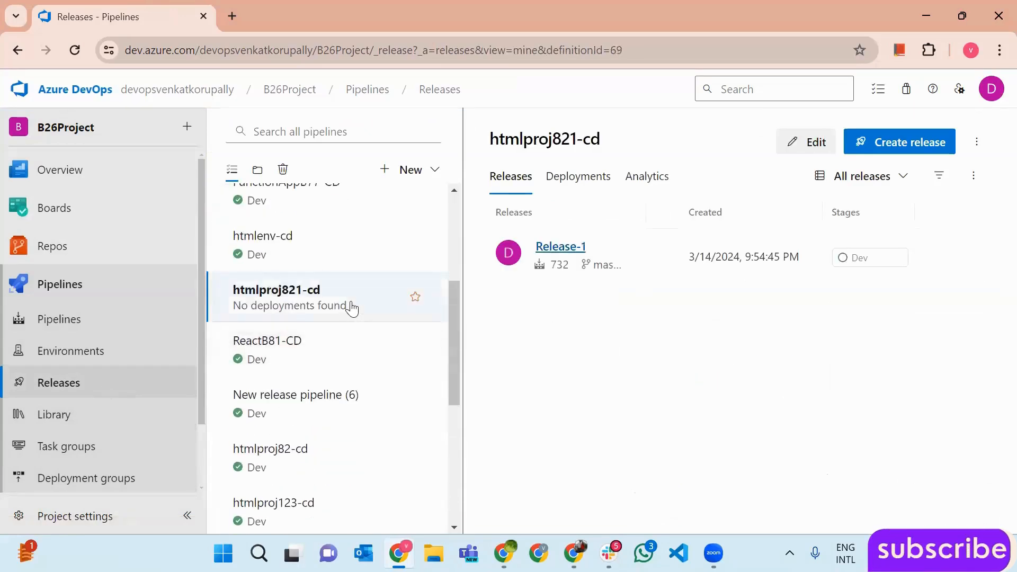
pyautogui.click(877, 260)
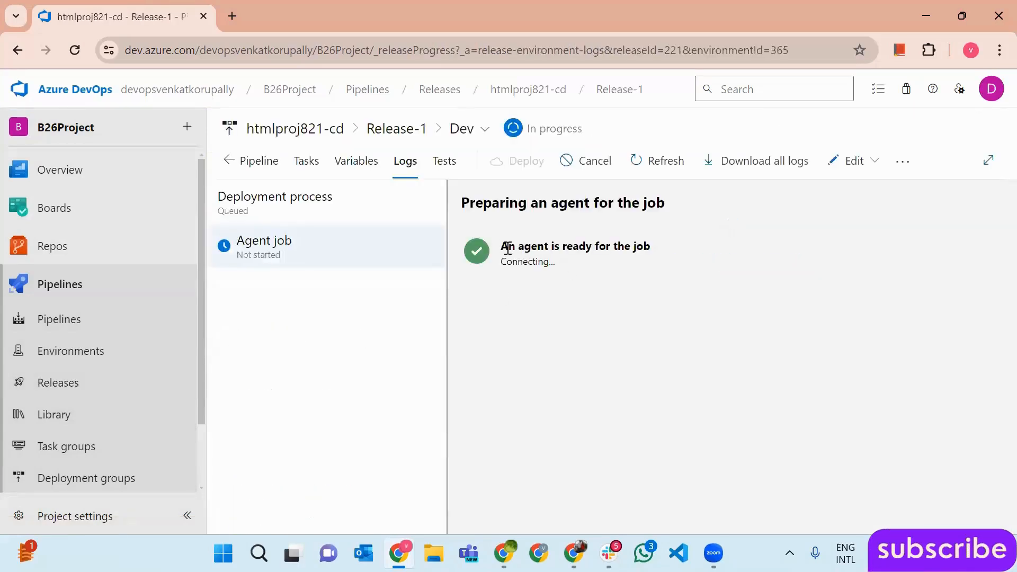
pyautogui.moveTo(501, 246); pyautogui.dragTo(654, 251)
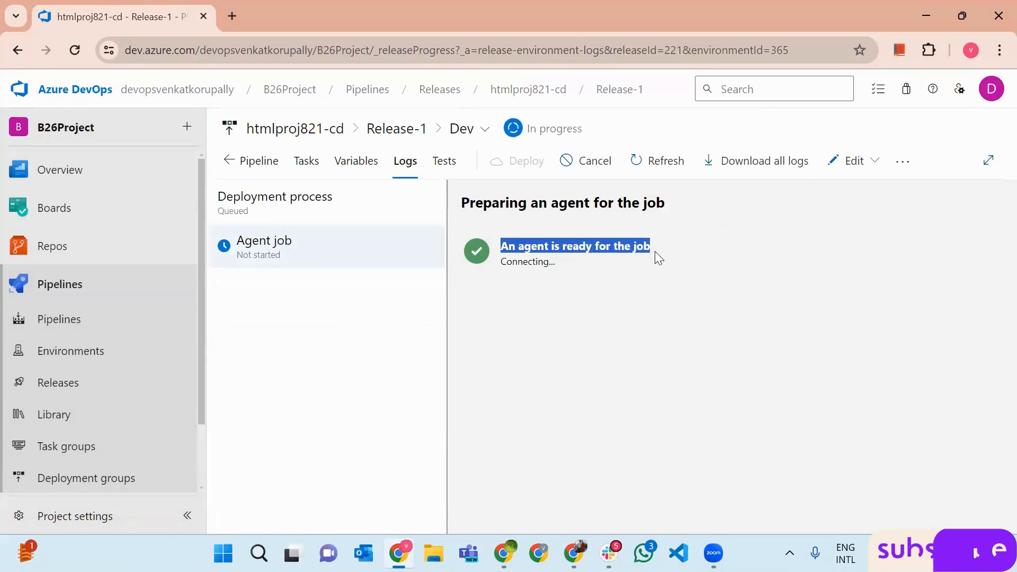